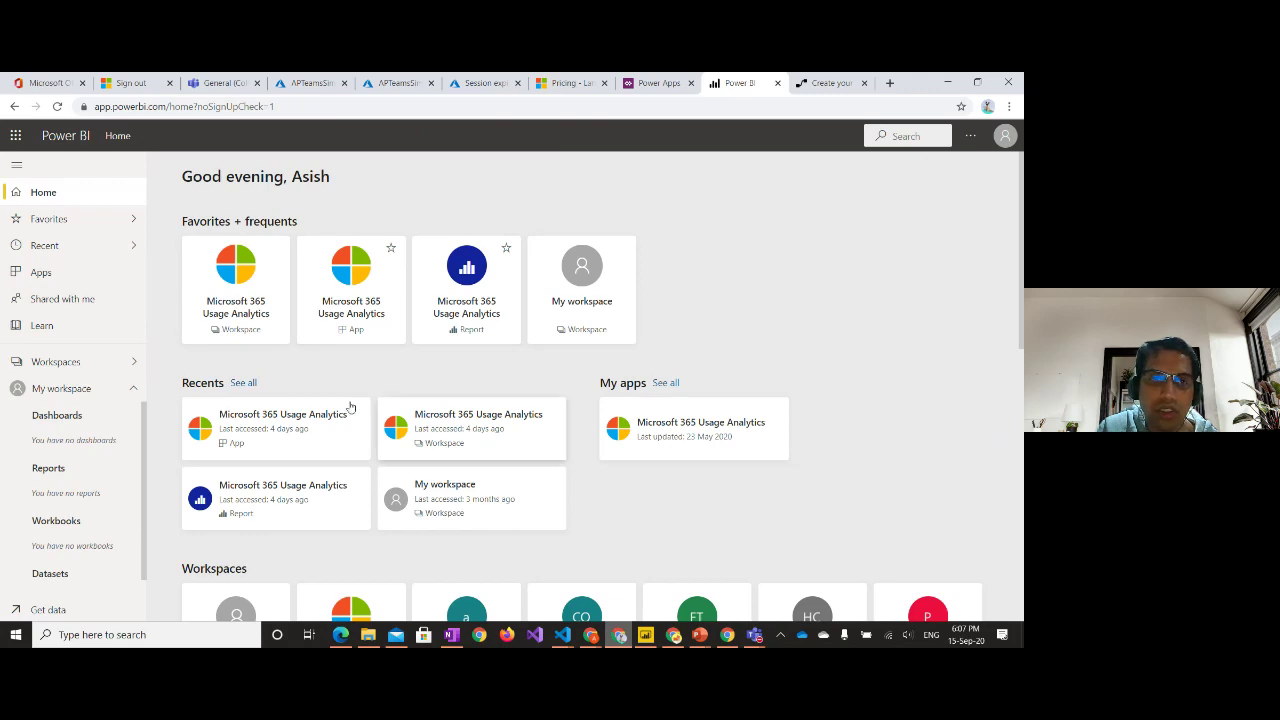
- Find Microsoft 365 Usage Analytics among all recommended Power BI apps and request to get it
scroll(350, 406, "down", 3)
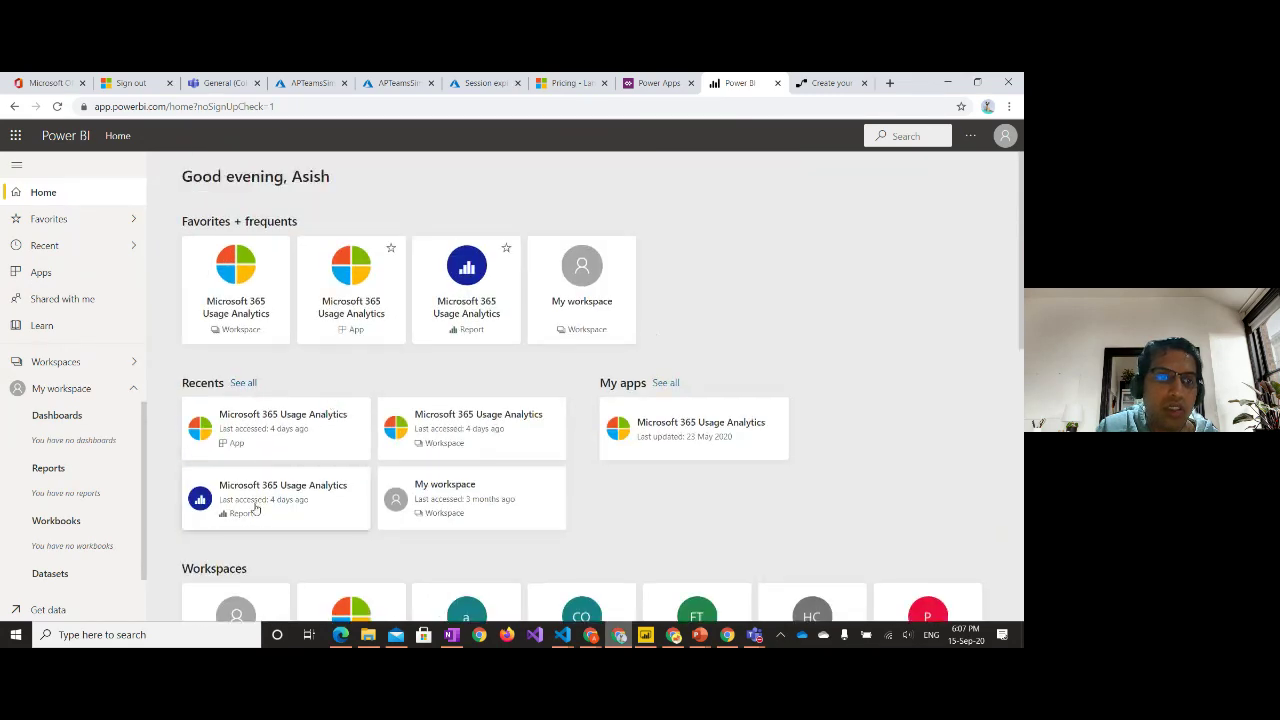
scroll(257, 500, "down", 6)
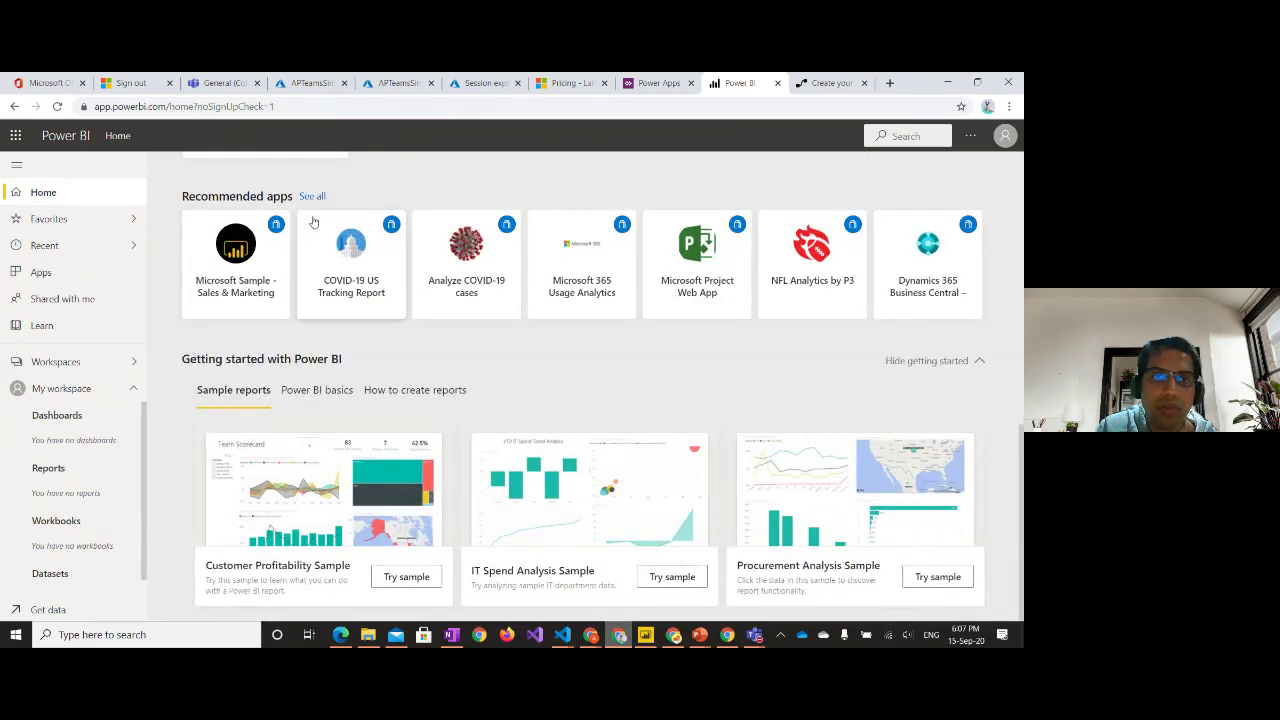
left_click(313, 197)
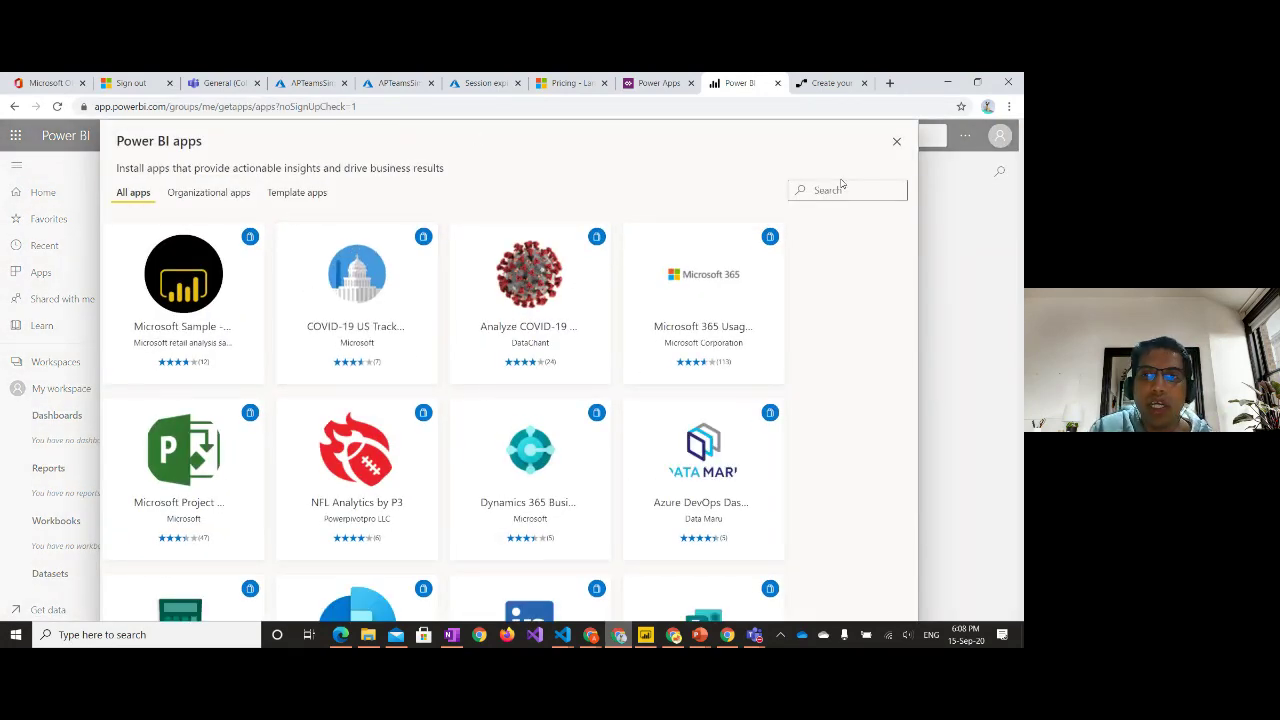
left_click(705, 304)
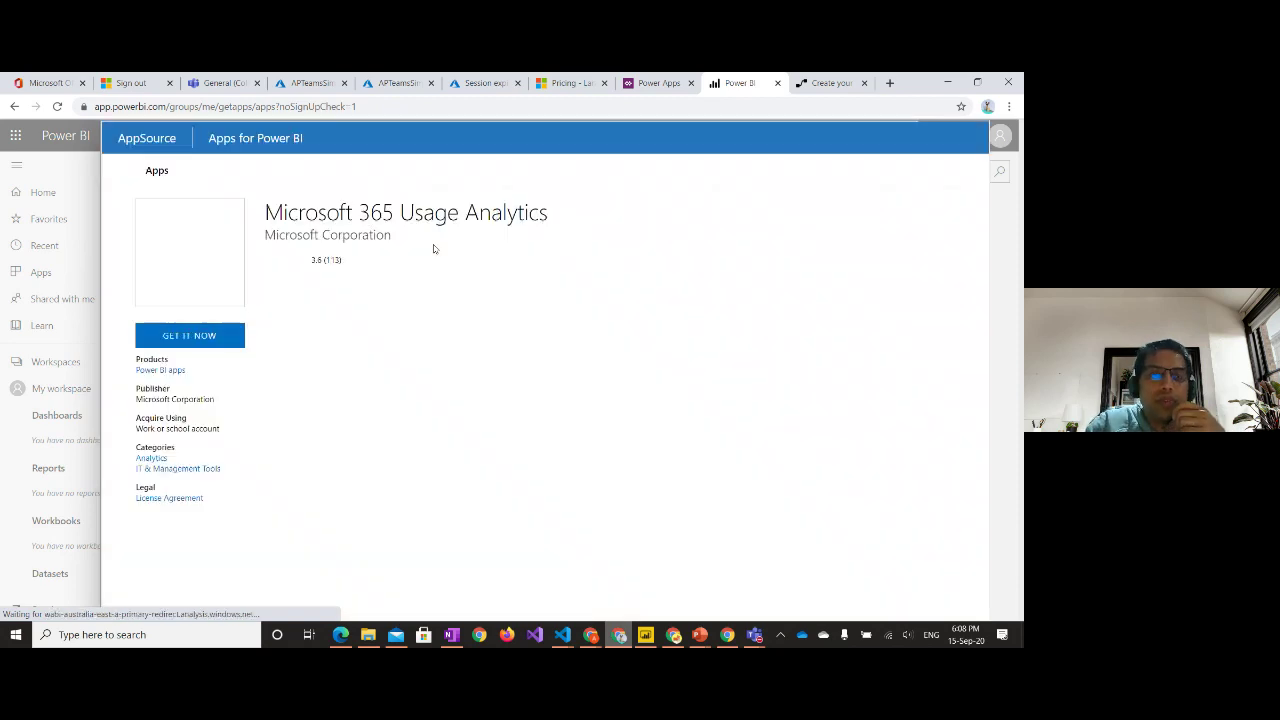
left_click(229, 339)
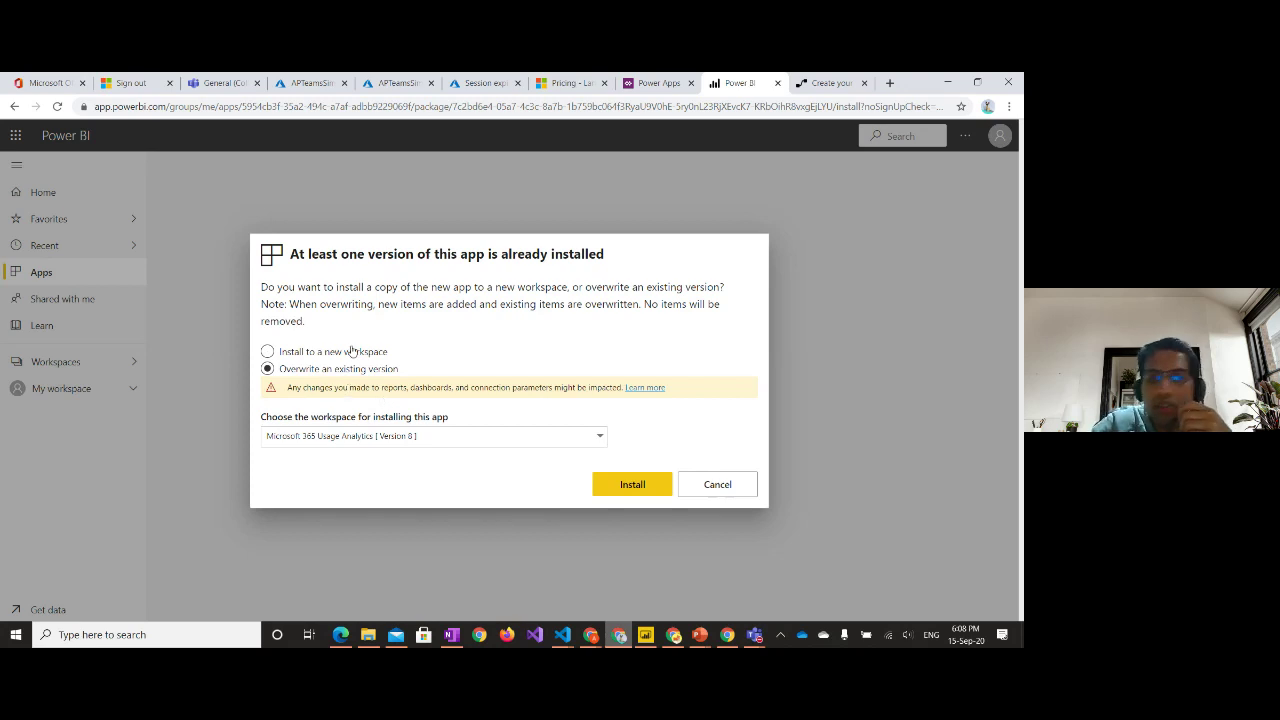
- Install the app to a new workspace named Usage Analytics instead of overwriting the existing version
left_click(352, 351)
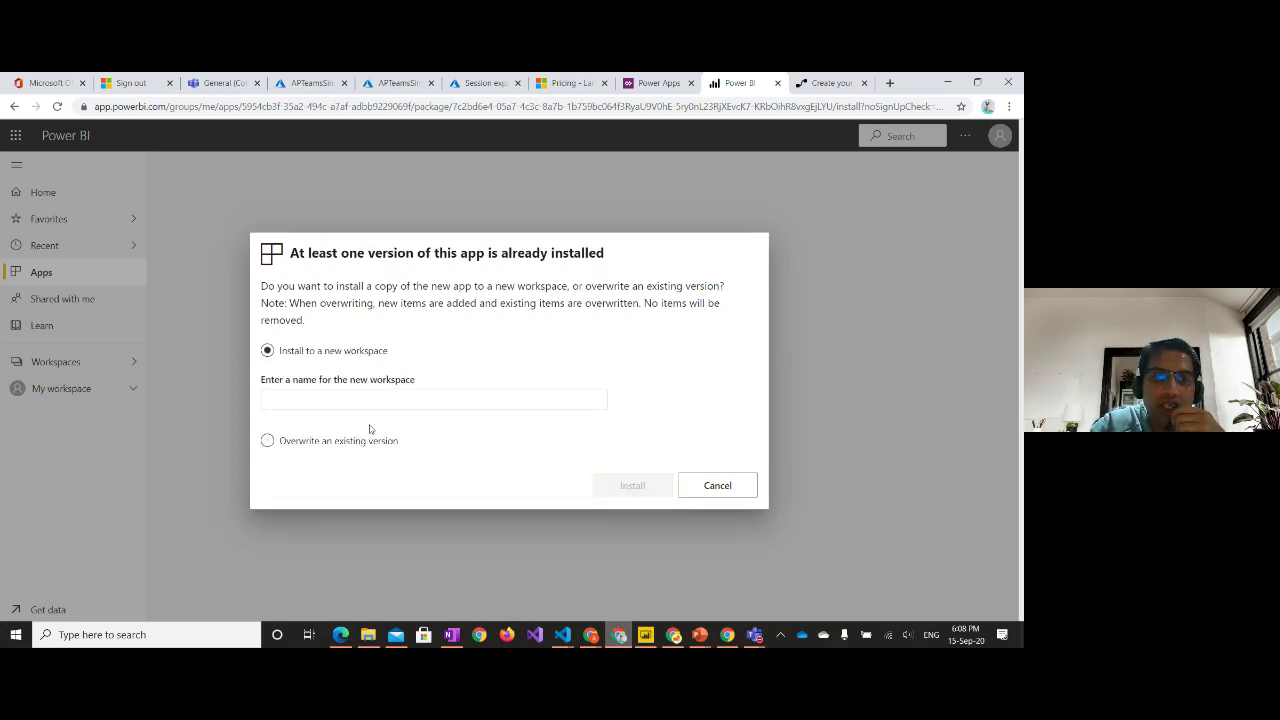
left_click(355, 444)
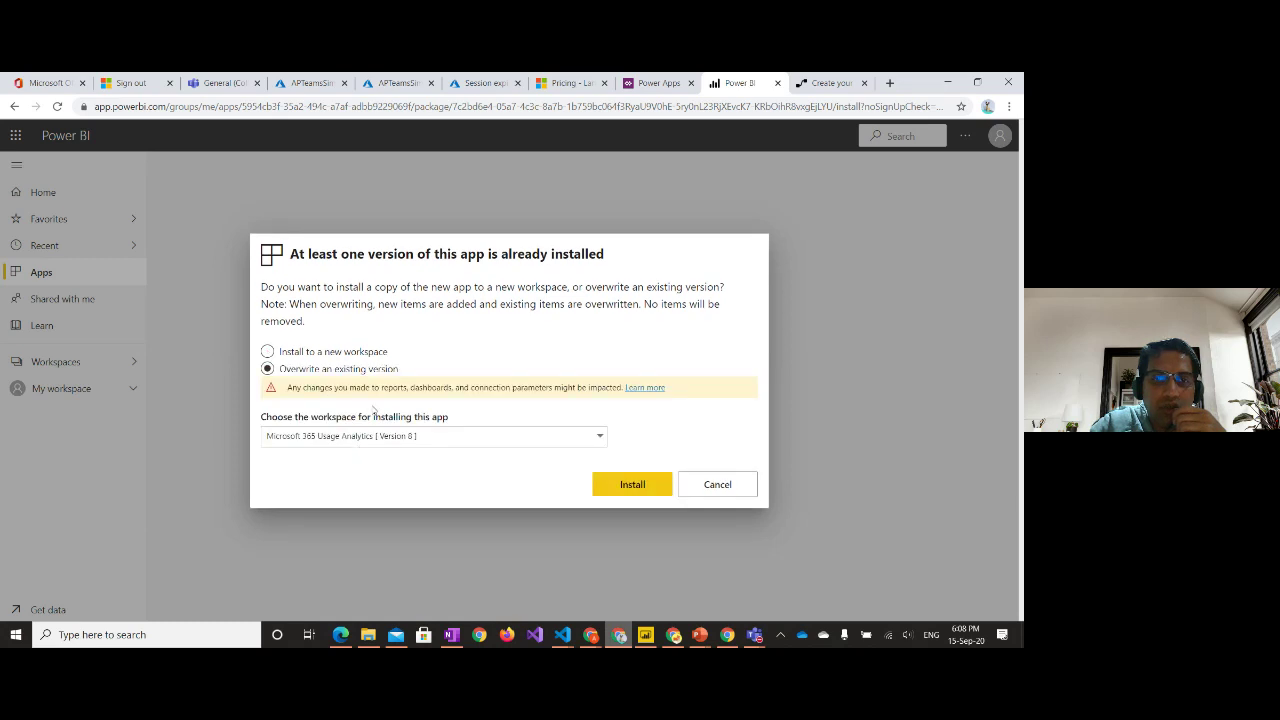
left_click(358, 351)
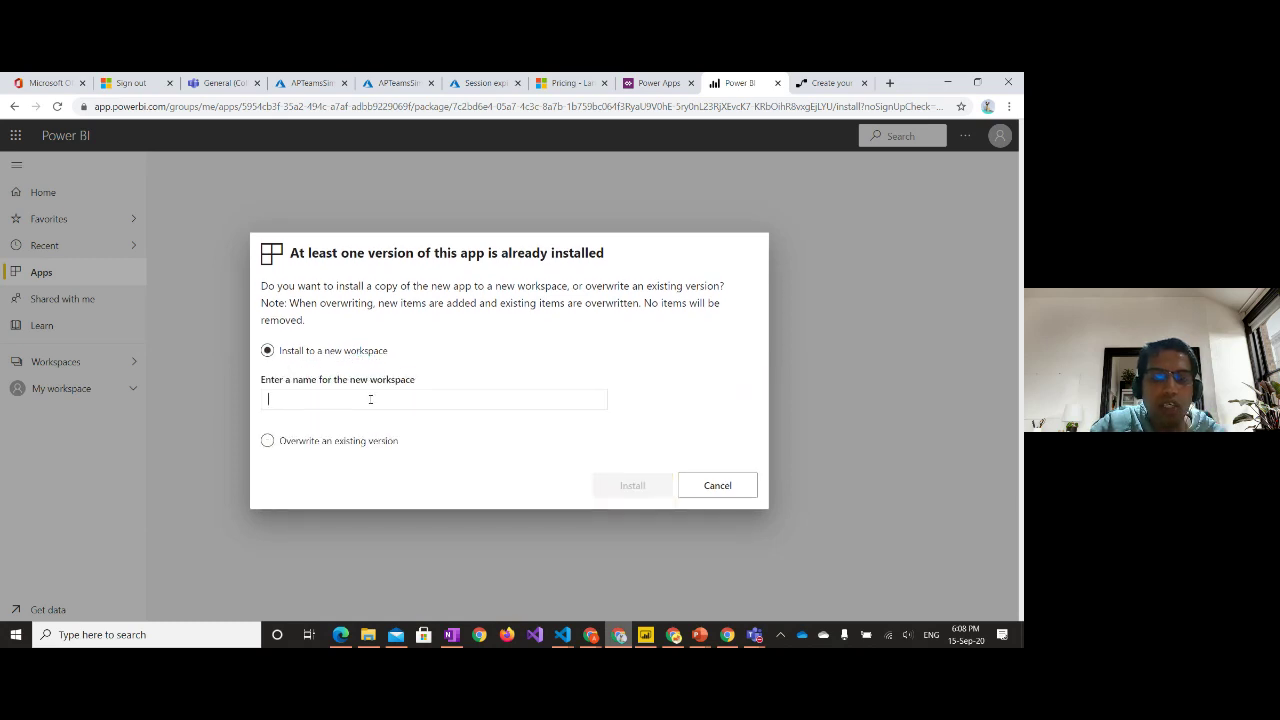
type("Usage Analytics")
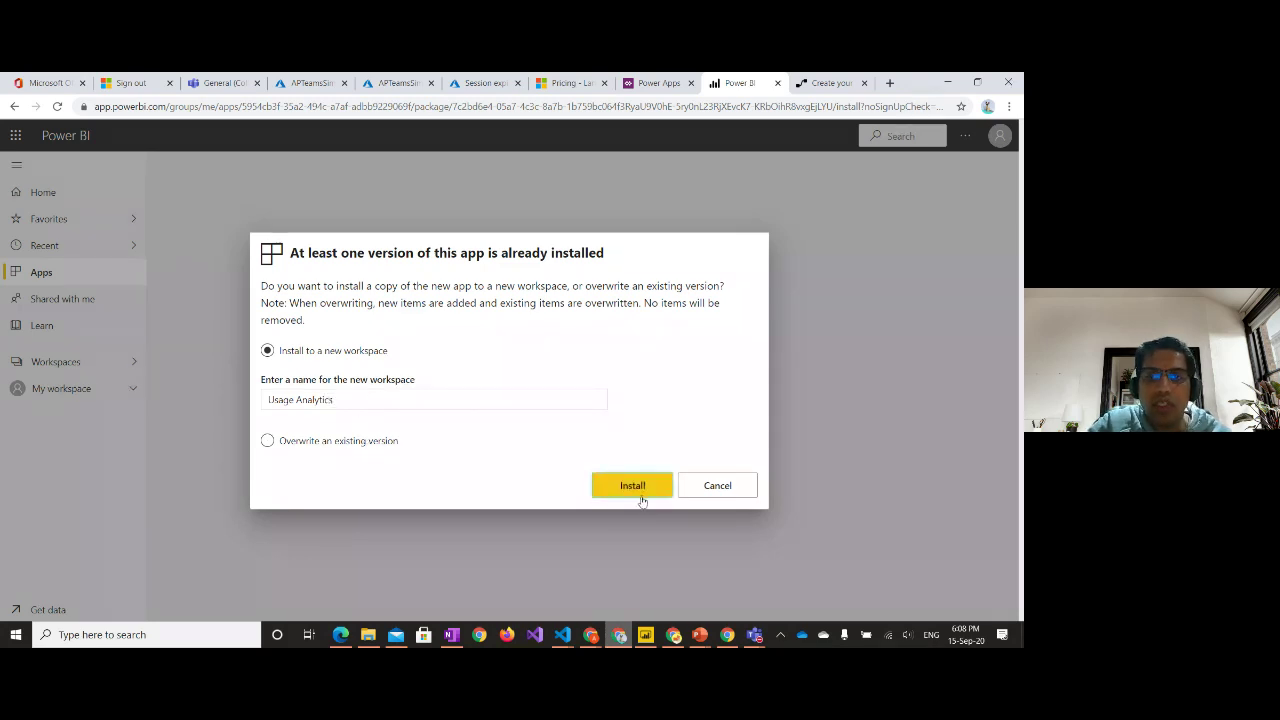
left_click(641, 496)
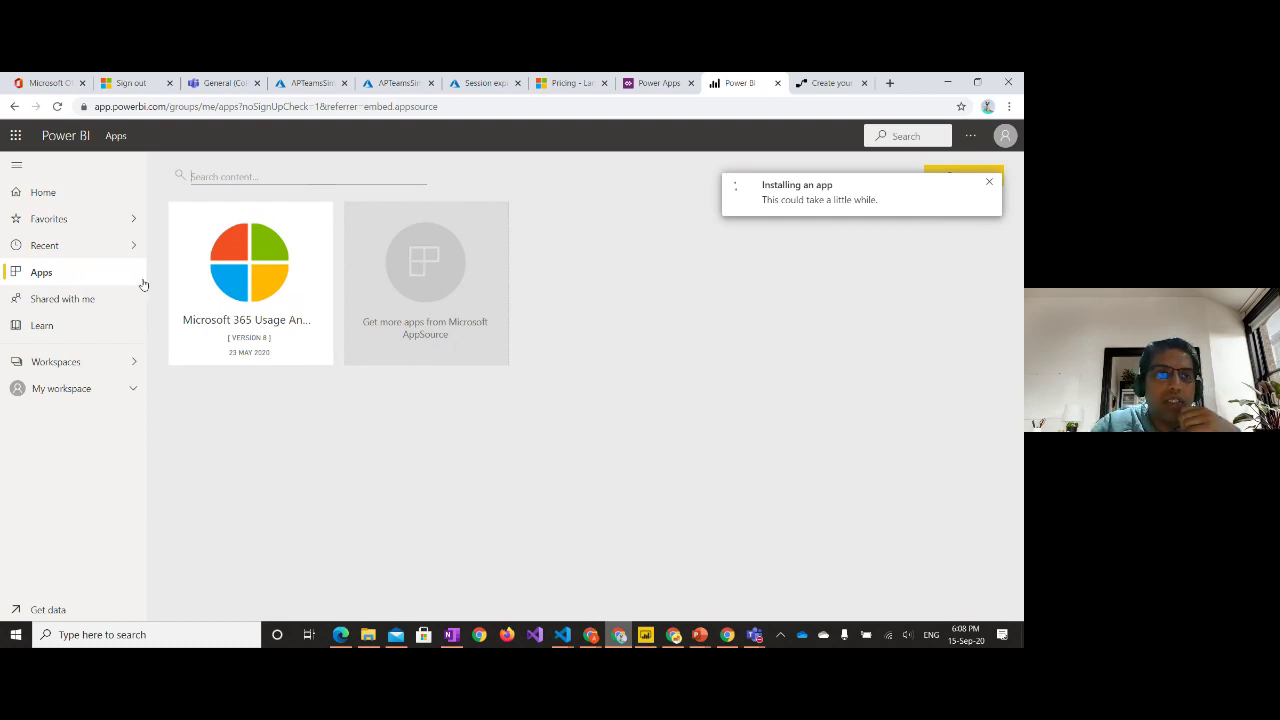
- Open the existing Microsoft 365 Usage Analytics app, and go to the newly installed Usage Analytics app
left_click(135, 362)
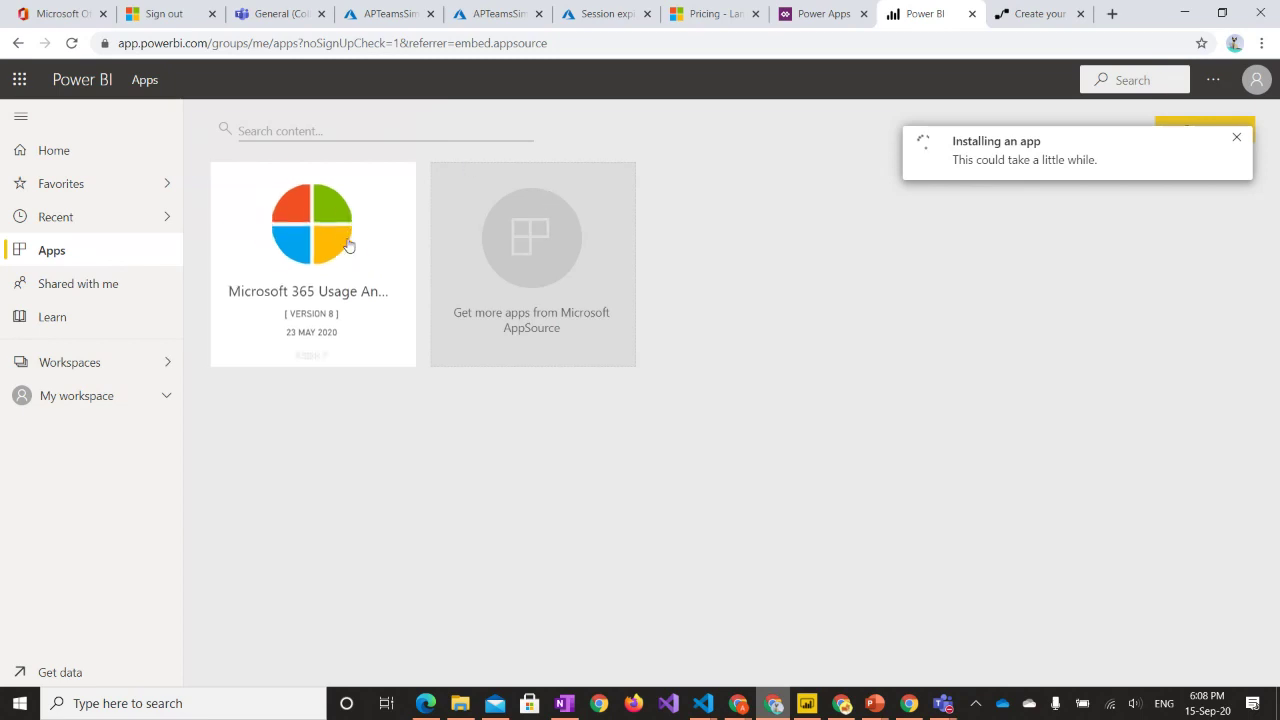
left_click(347, 244)
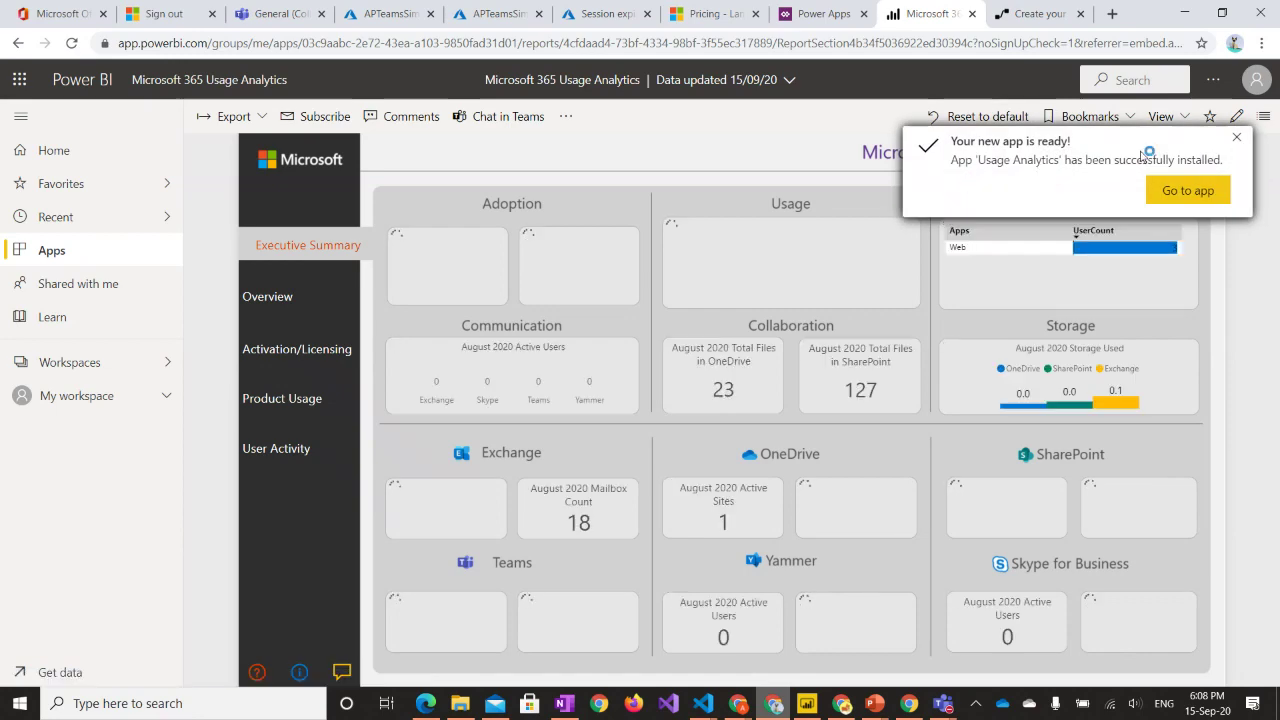
left_click(1172, 197)
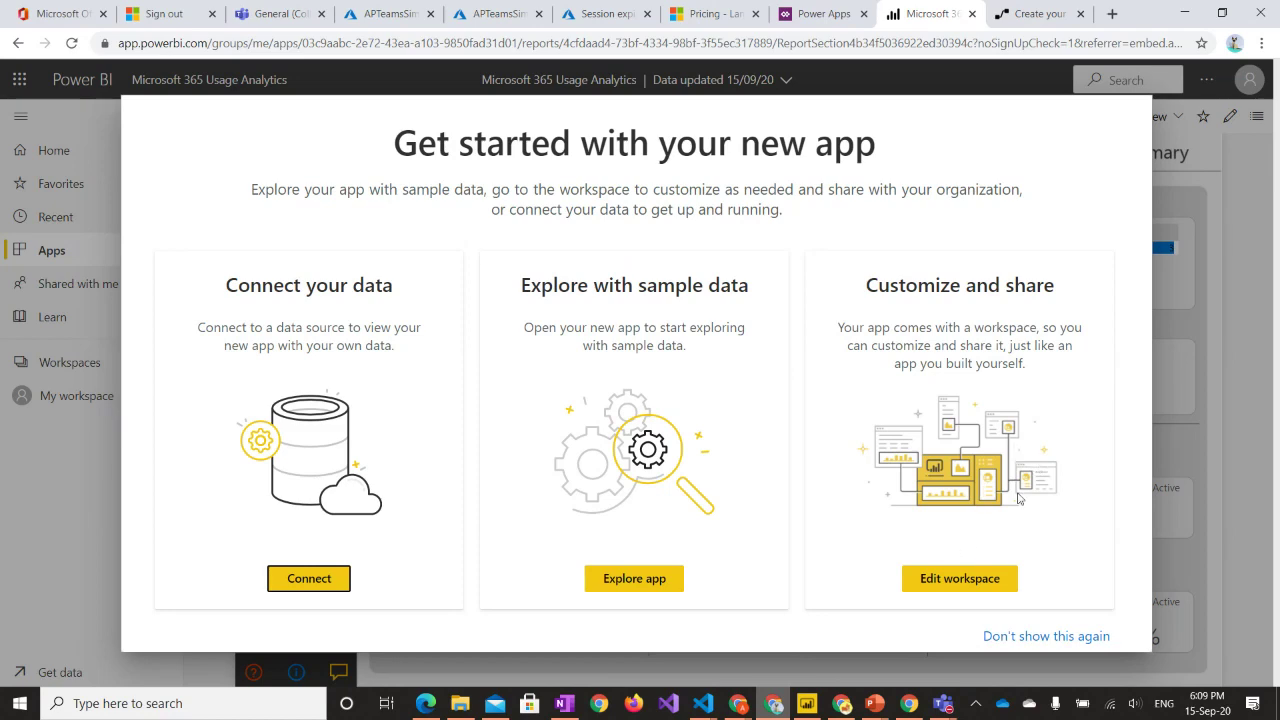
- Review the new app's data connection parameters, including the advanced daily refresh option, and close them without connecting
left_click(319, 580)
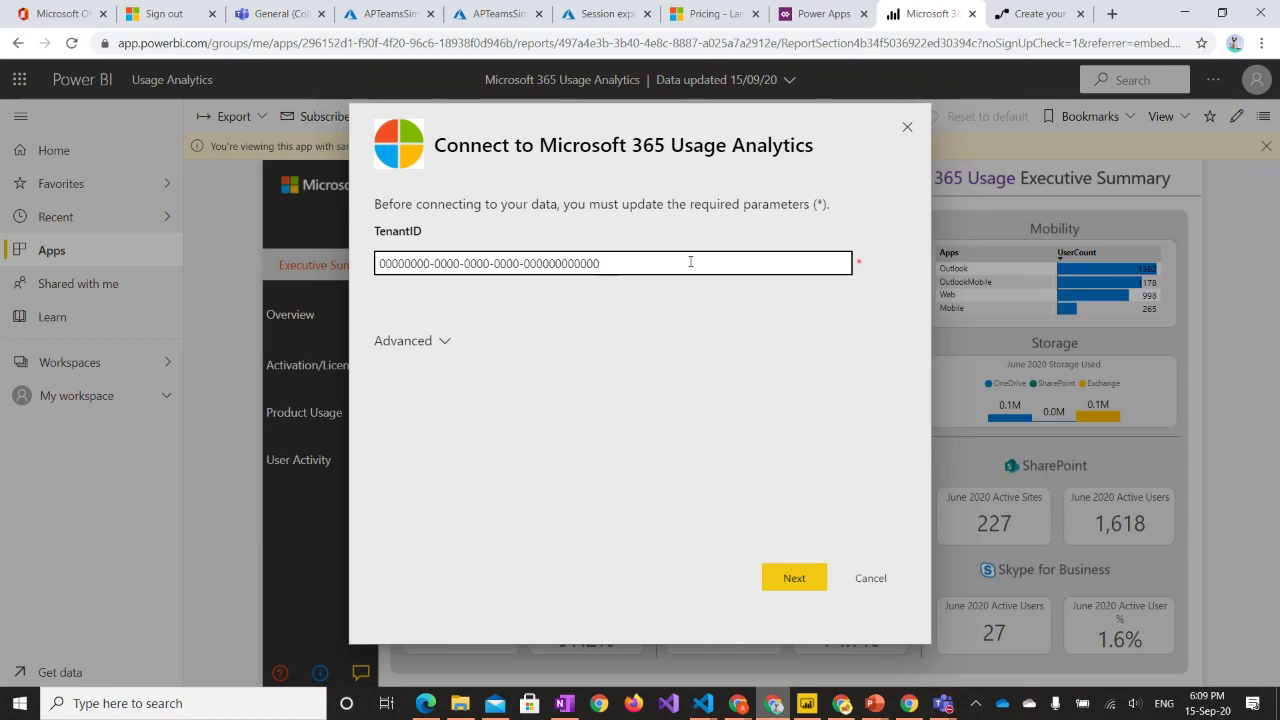
left_click(444, 341)
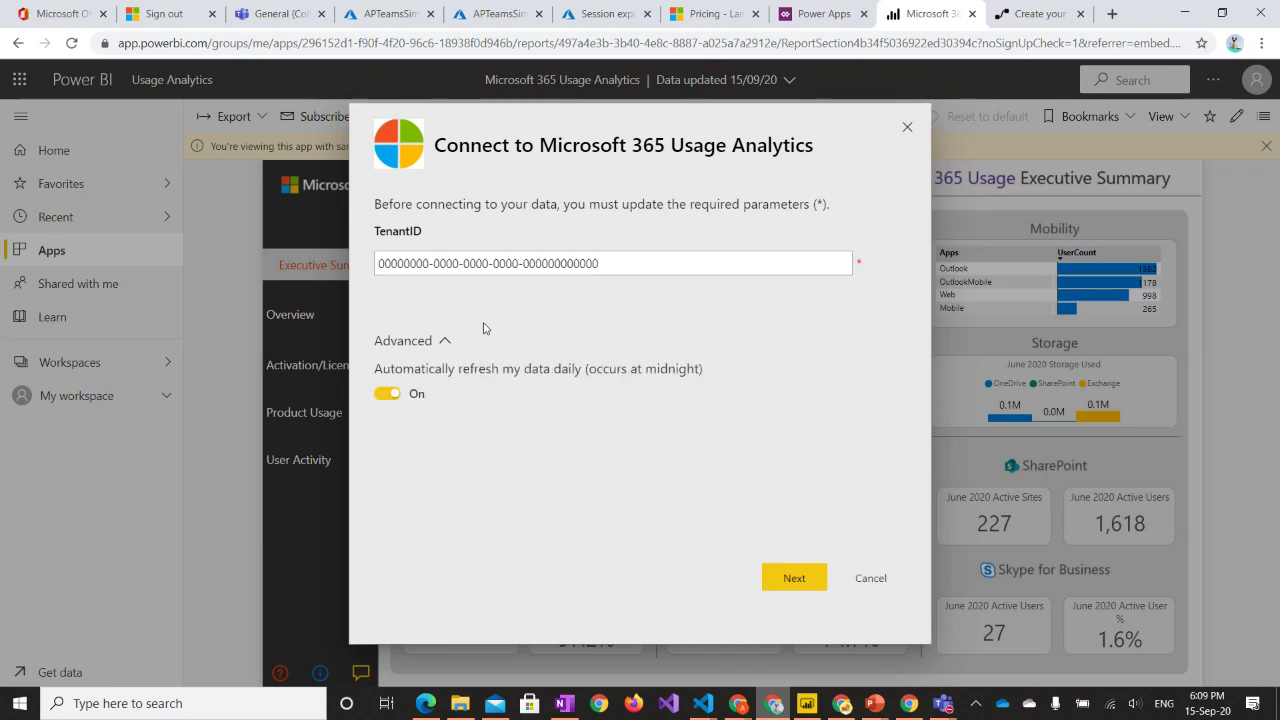
left_click(441, 340)
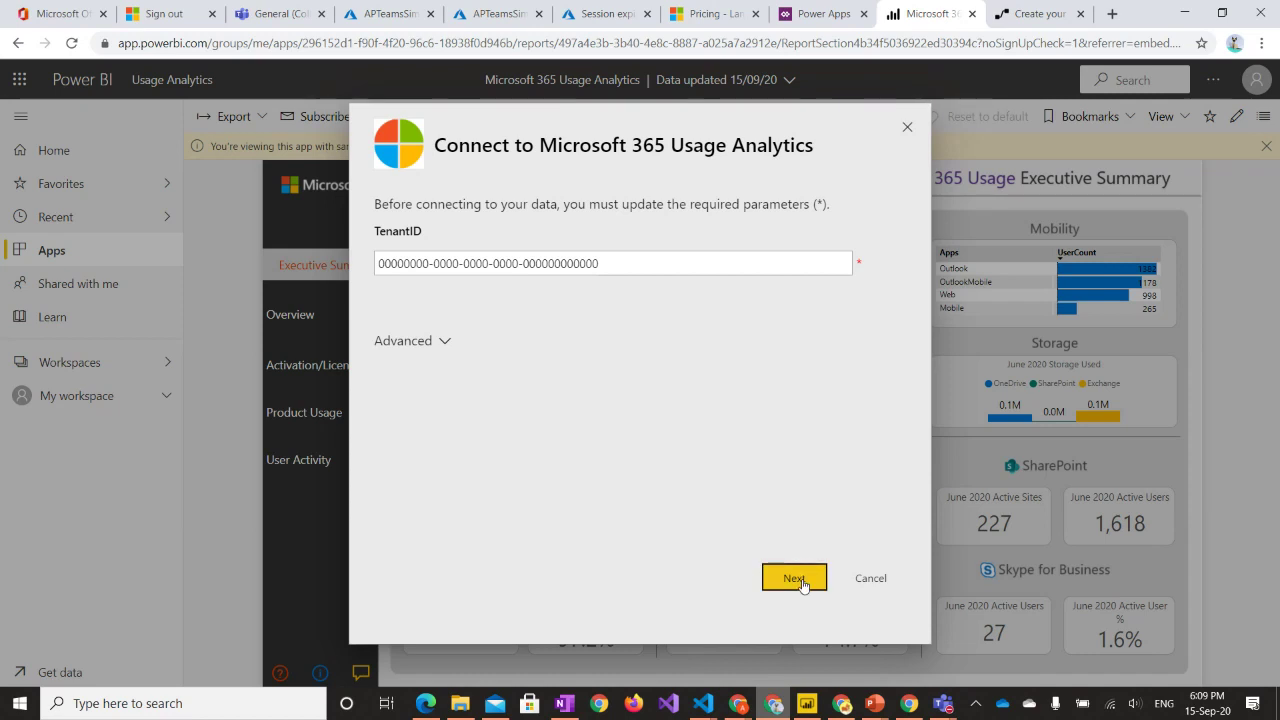
left_click(852, 580)
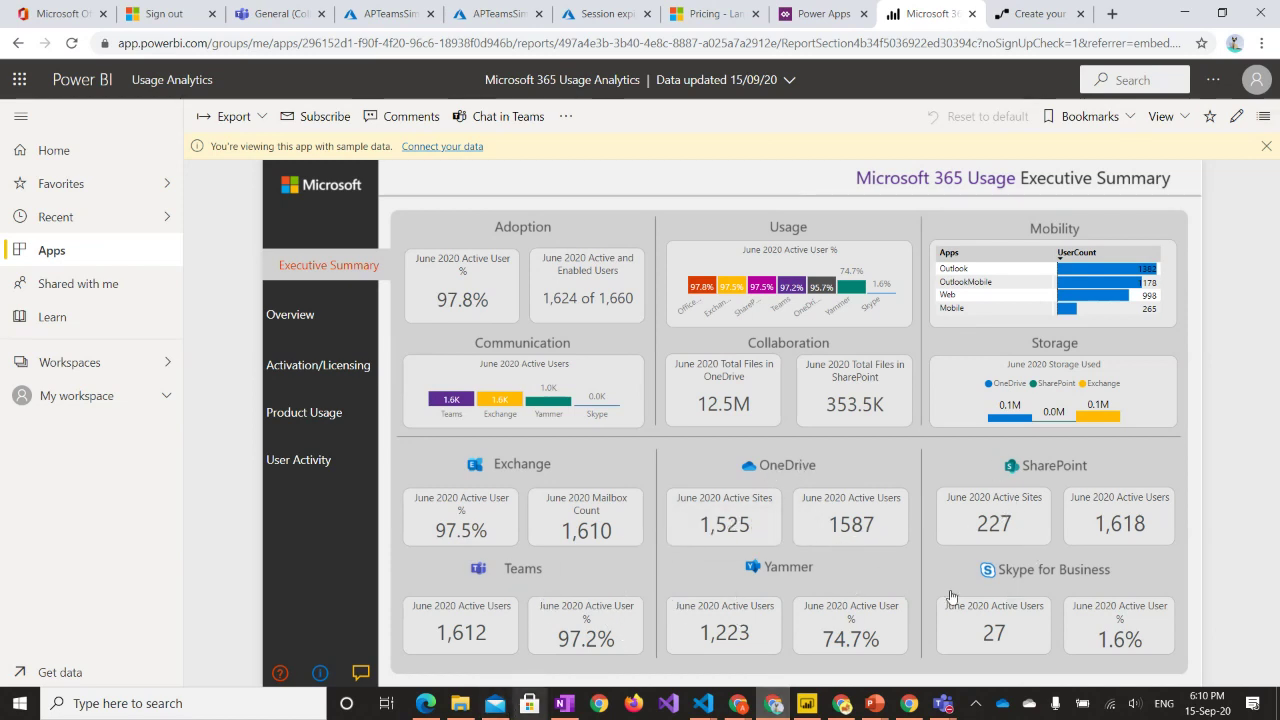
- Examine the Adoption, Usage and Communication views on the report's Overview page
left_click(321, 330)
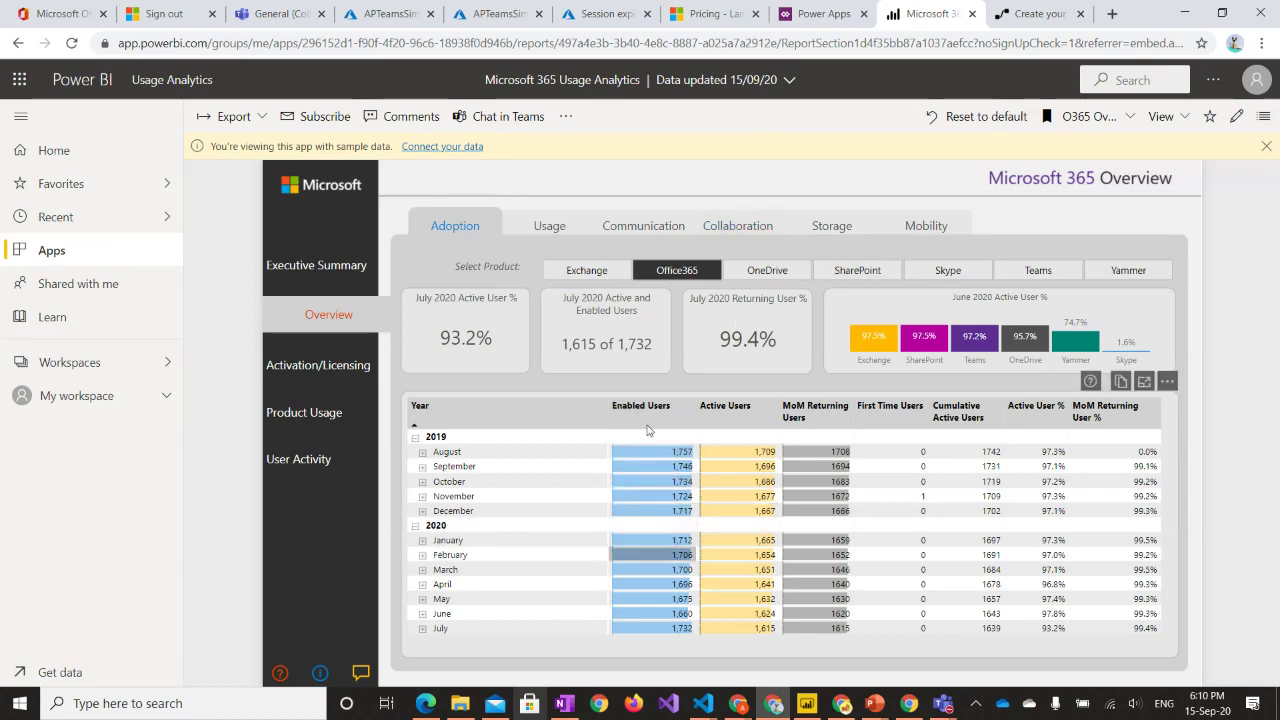
left_click(549, 226)
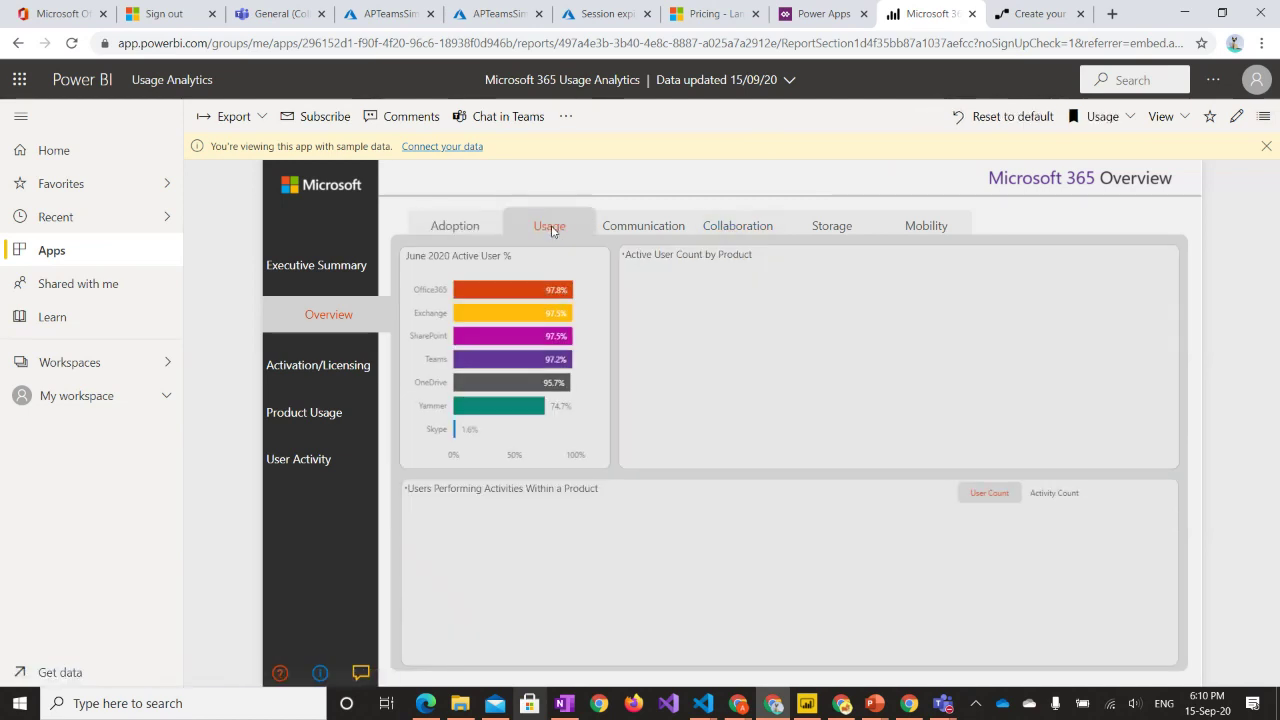
left_click(656, 222)
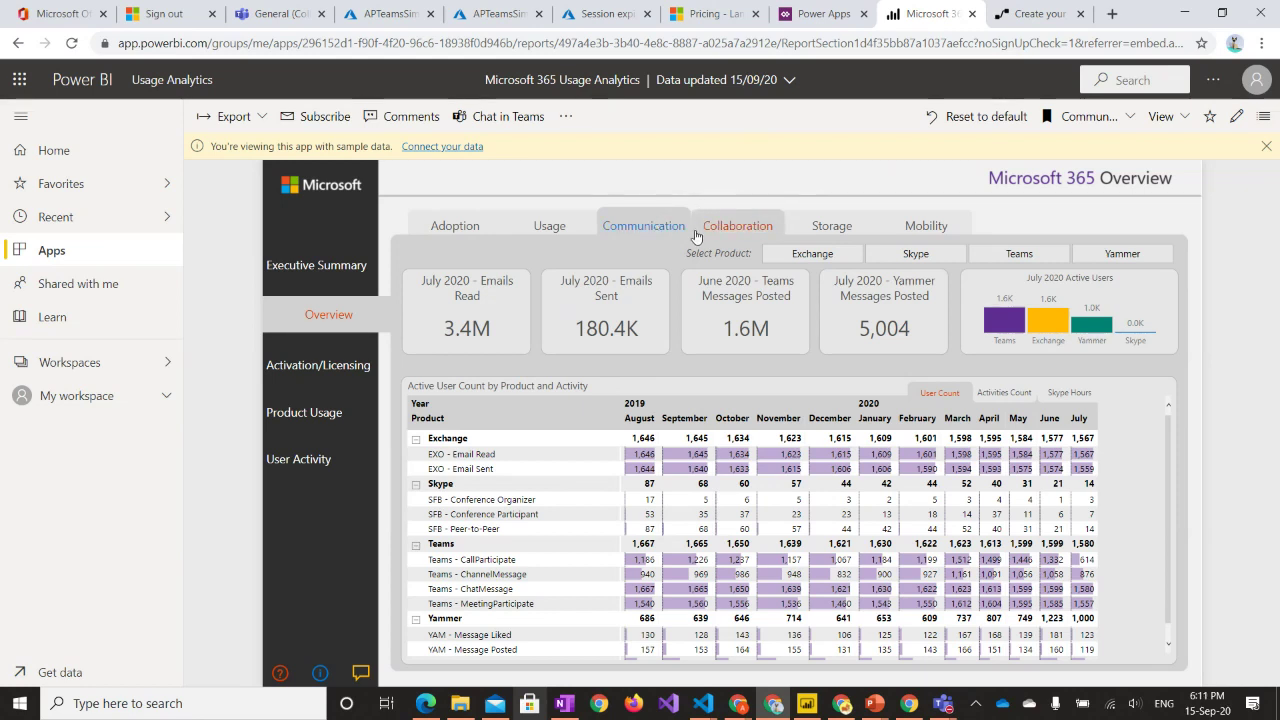
- Examine the OneDrive and SharePoint figures in the Overview page's Collaboration view, and its Storage charts
left_click(697, 232)
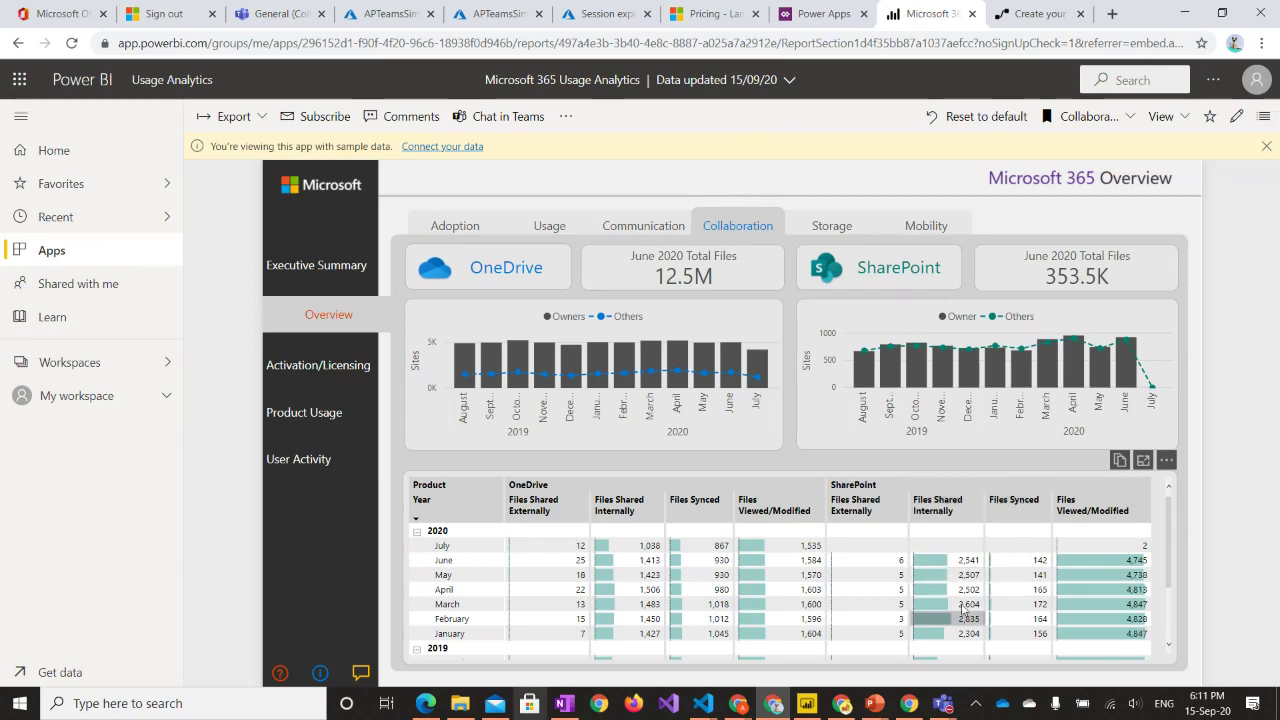
mouse_move(986, 590)
scroll(986, 590, "down", 1)
scroll(986, 590, "down", 1)
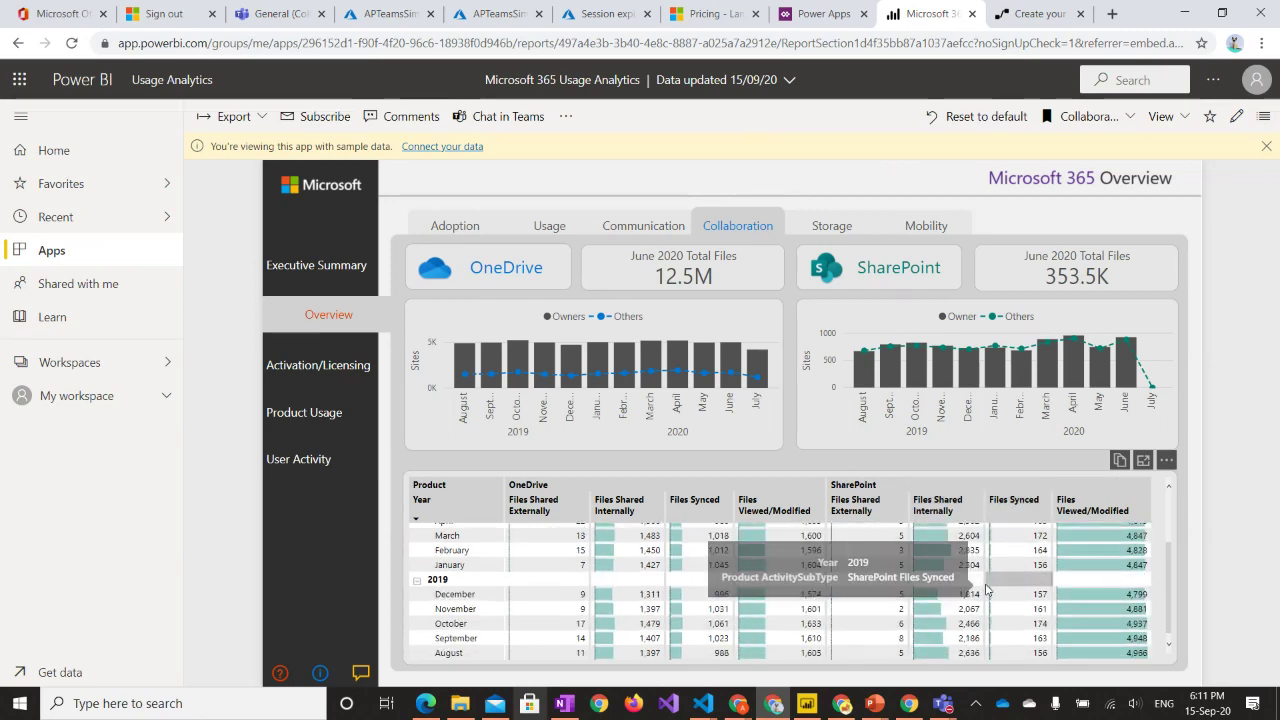
scroll(986, 590, "up", 3)
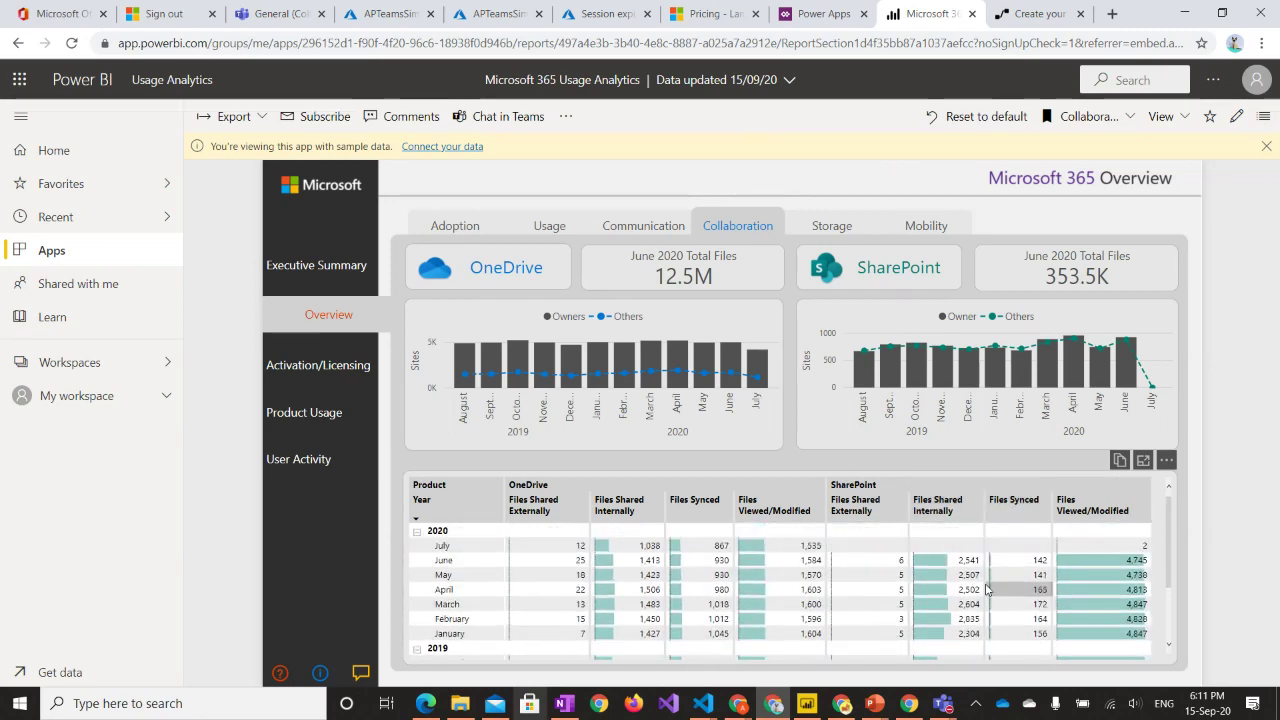
left_click(869, 228)
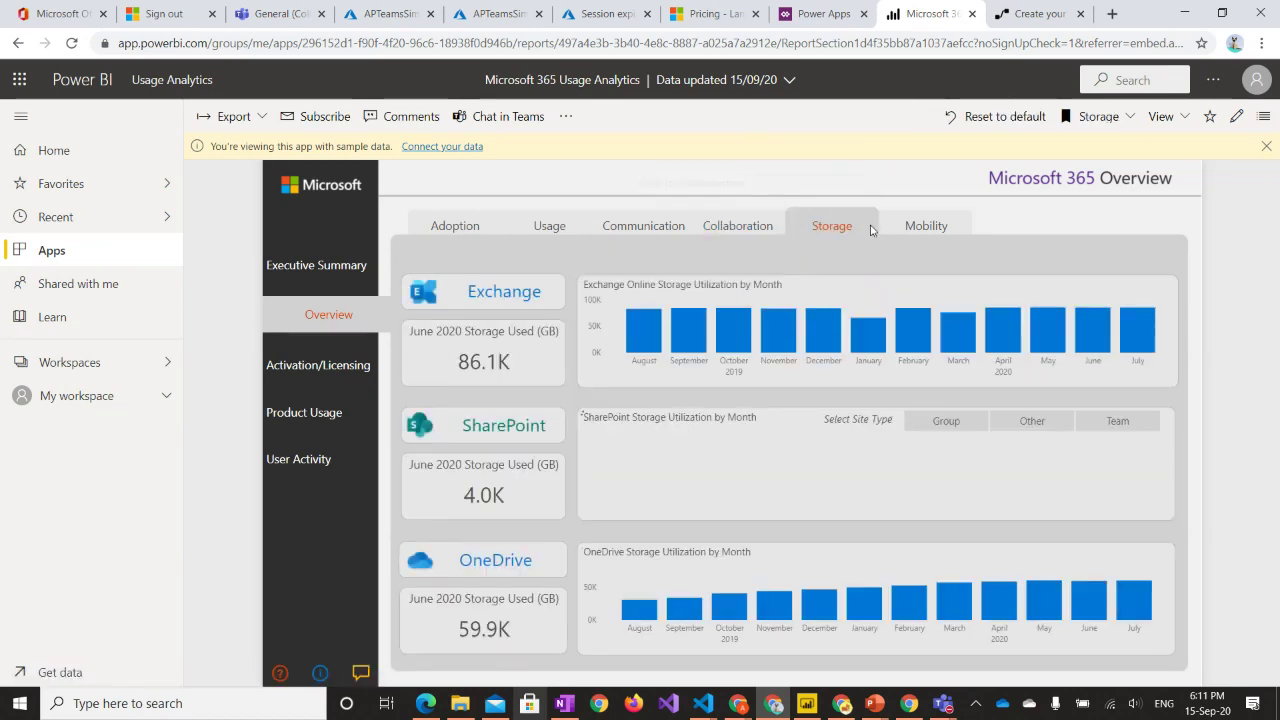
mouse_move(645, 334)
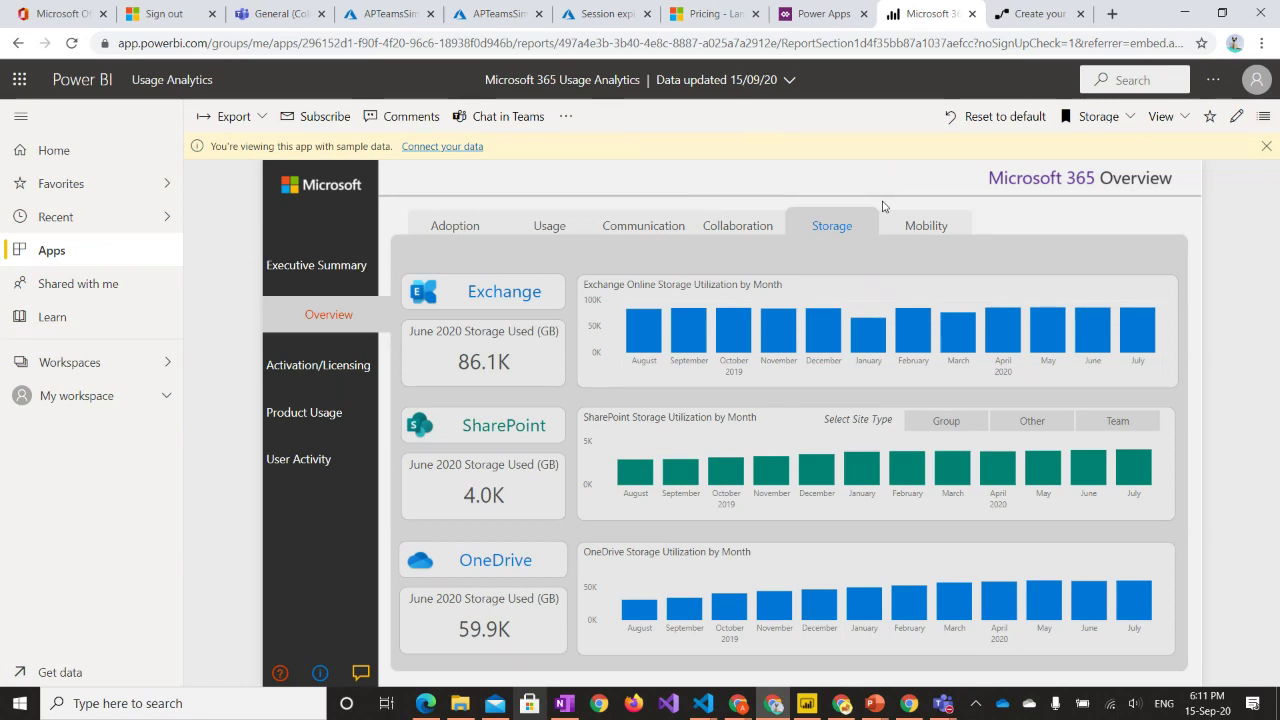
- Review the monthly activation table on the Activation/Licensing page, and view the Product Usage page
left_click(323, 378)
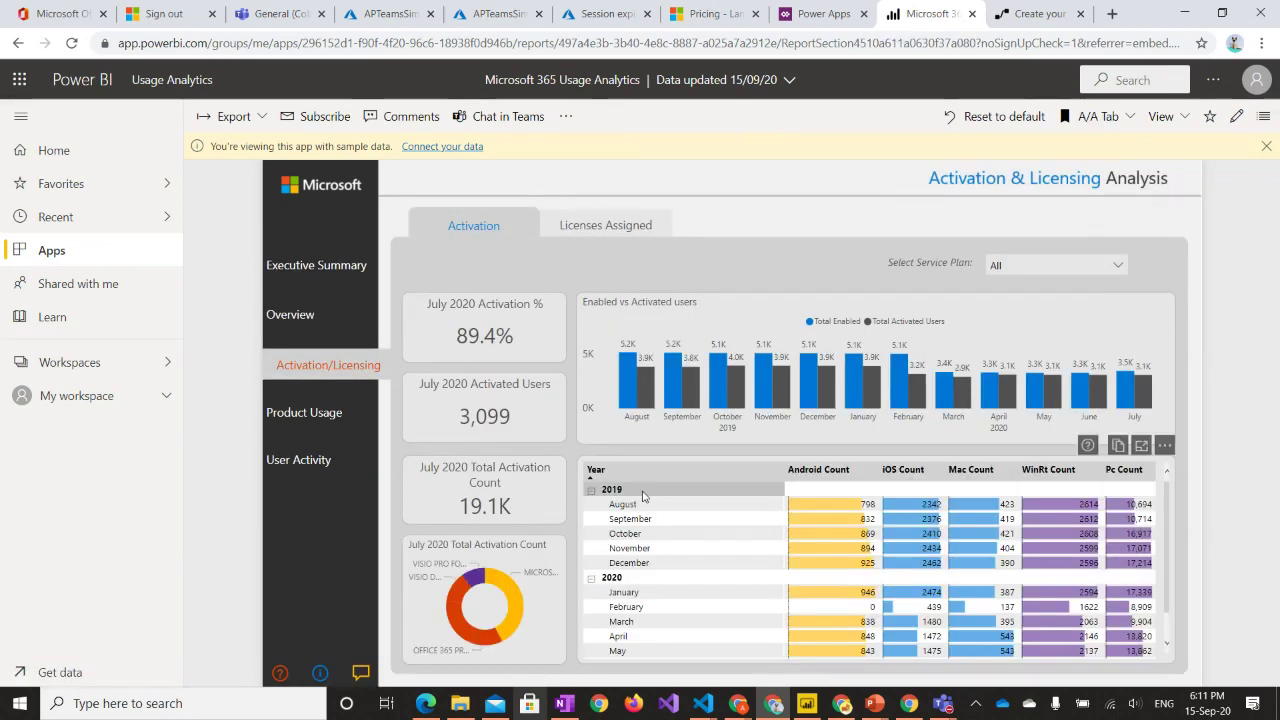
scroll(643, 496, "down", 1)
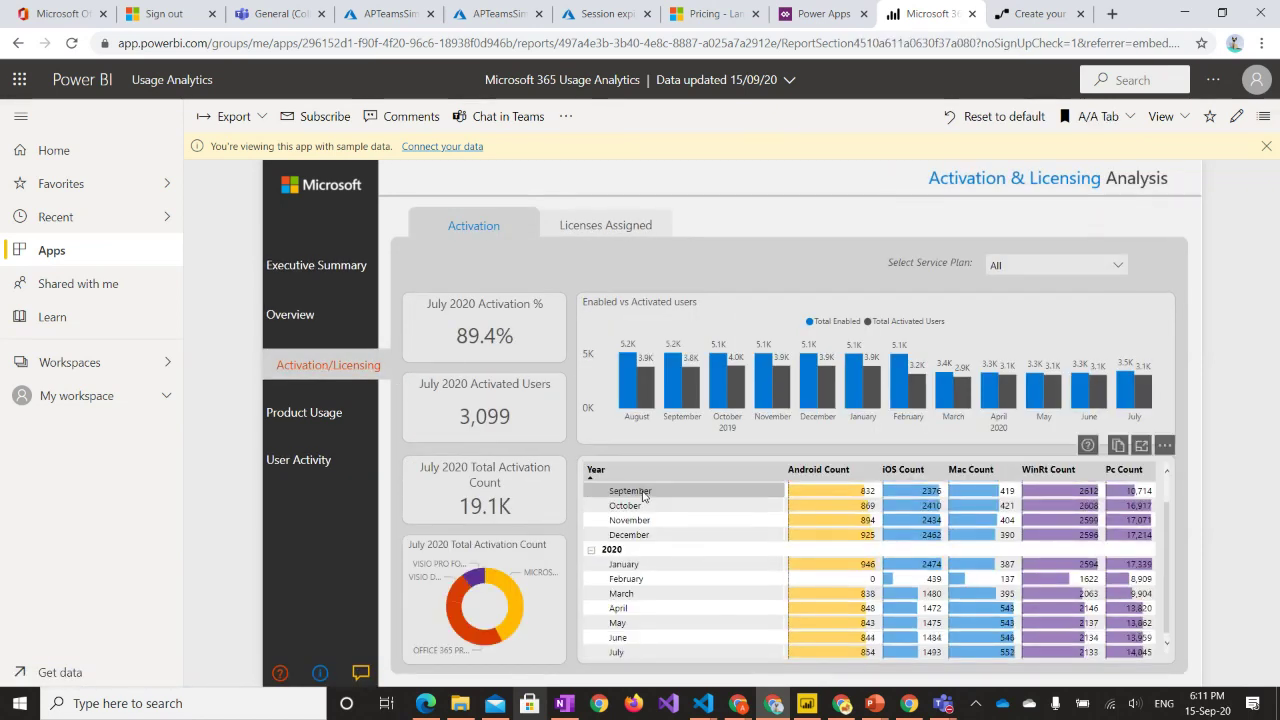
left_click(319, 426)
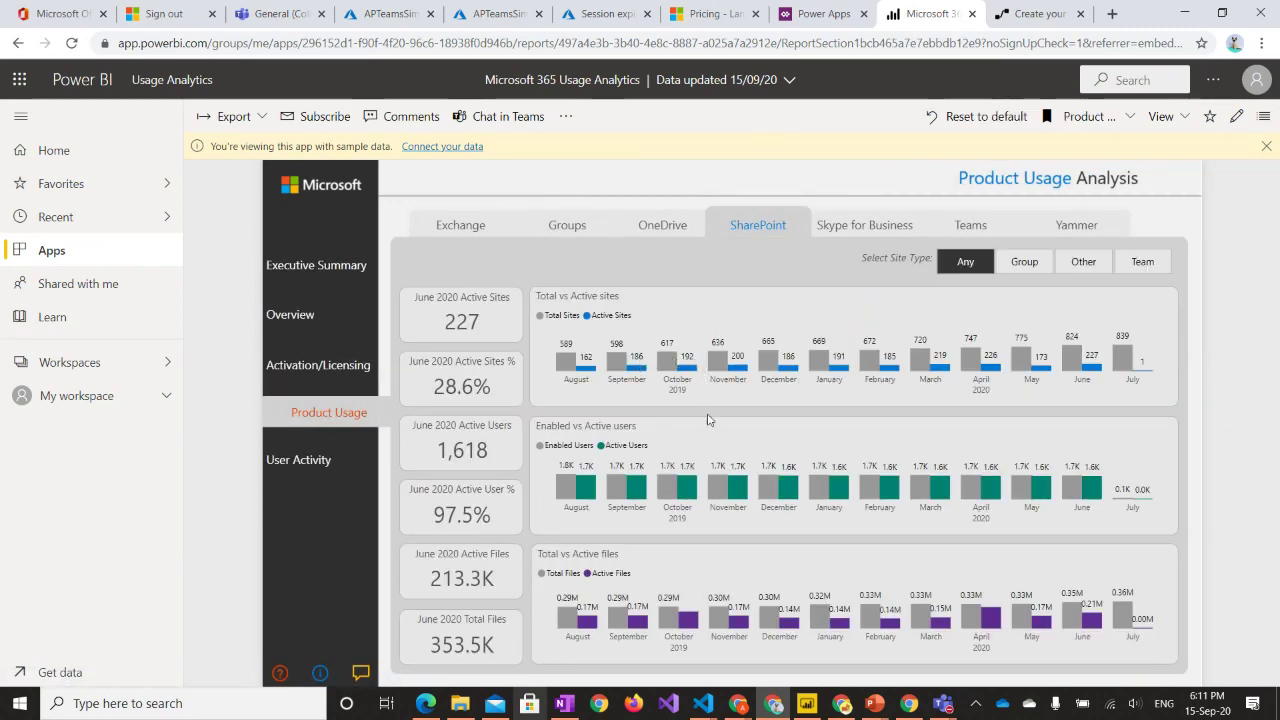
- Examine the User Activity page's Exchange and SharePoint details and the choices in the Company and Department filters
left_click(334, 463)
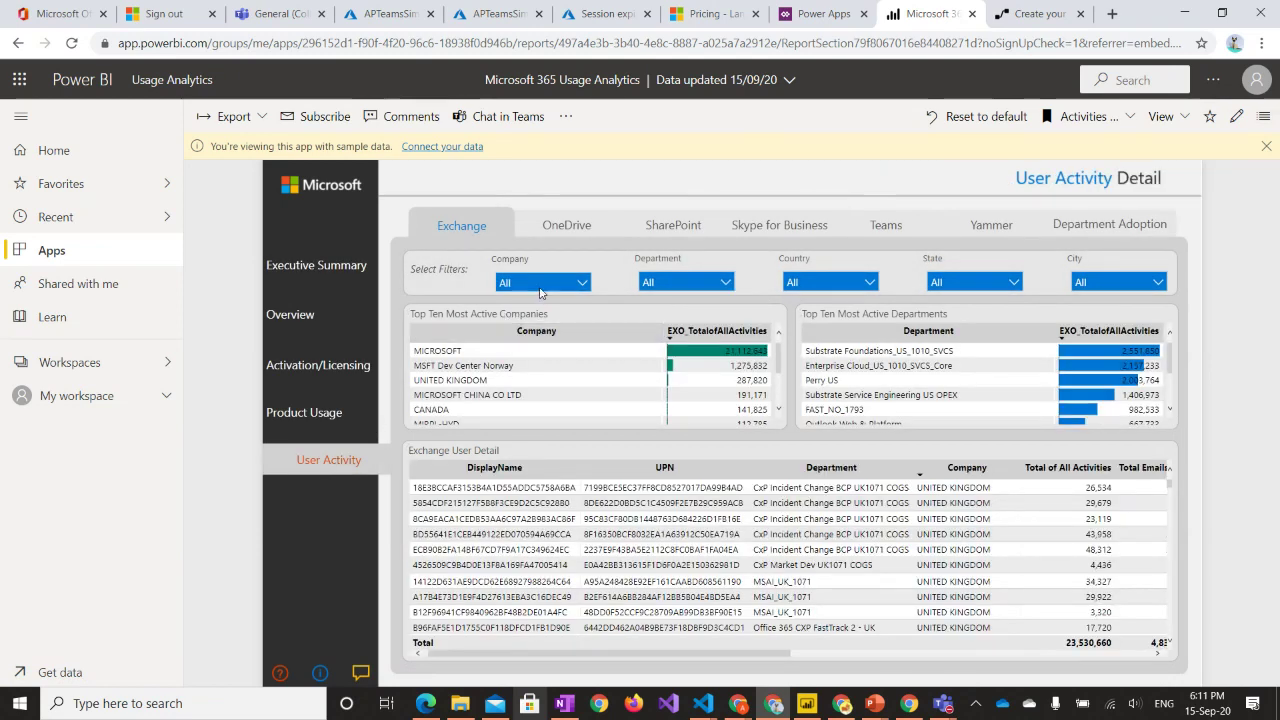
left_click(561, 283)
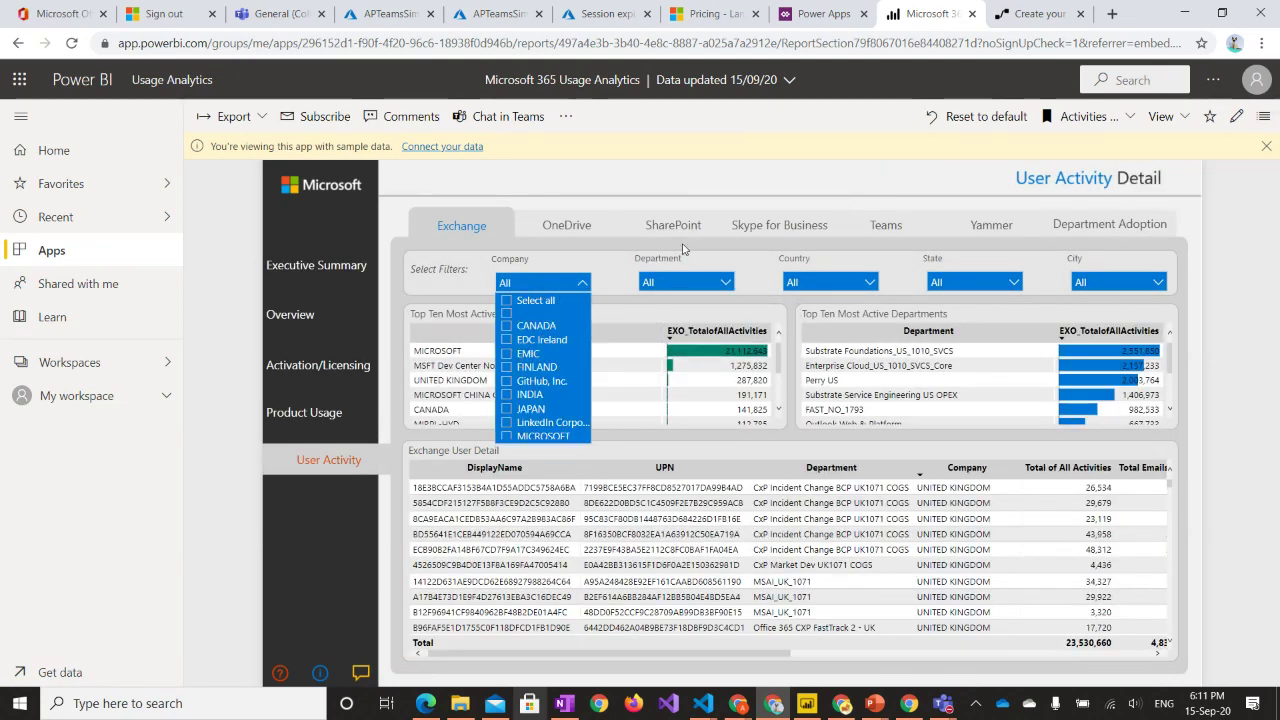
left_click(600, 228)
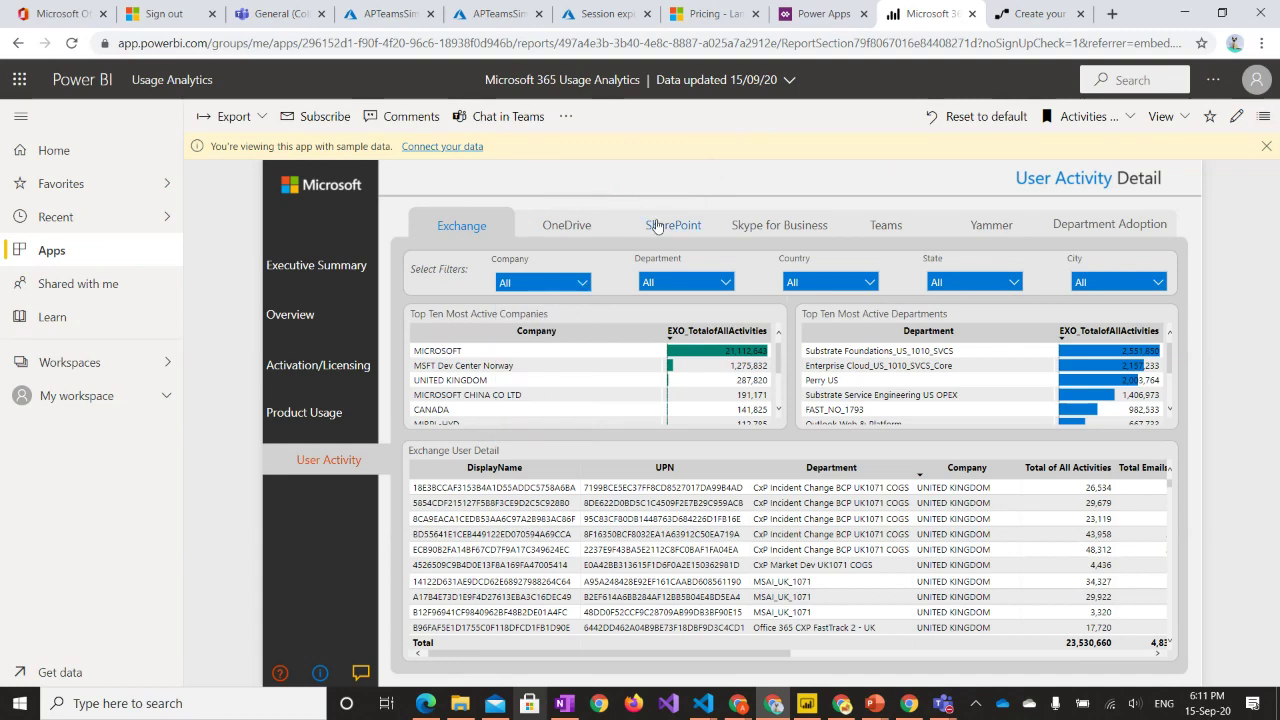
left_click(662, 230)
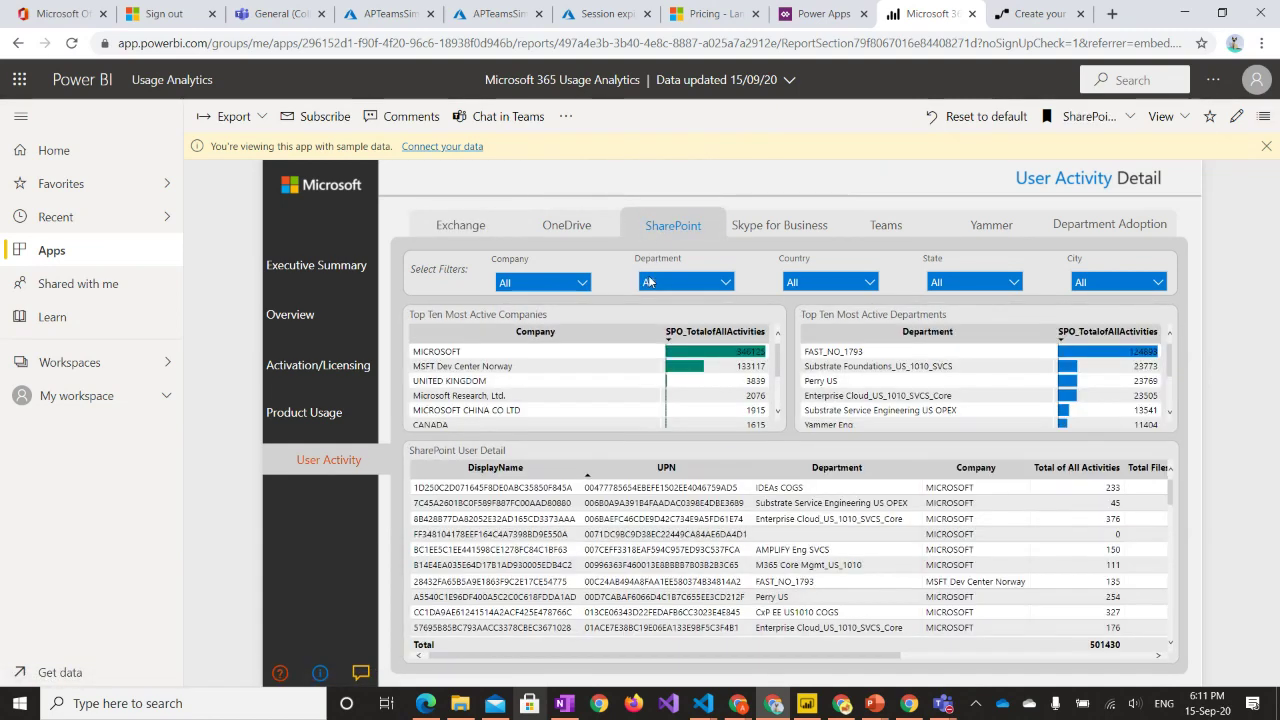
left_click(649, 281)
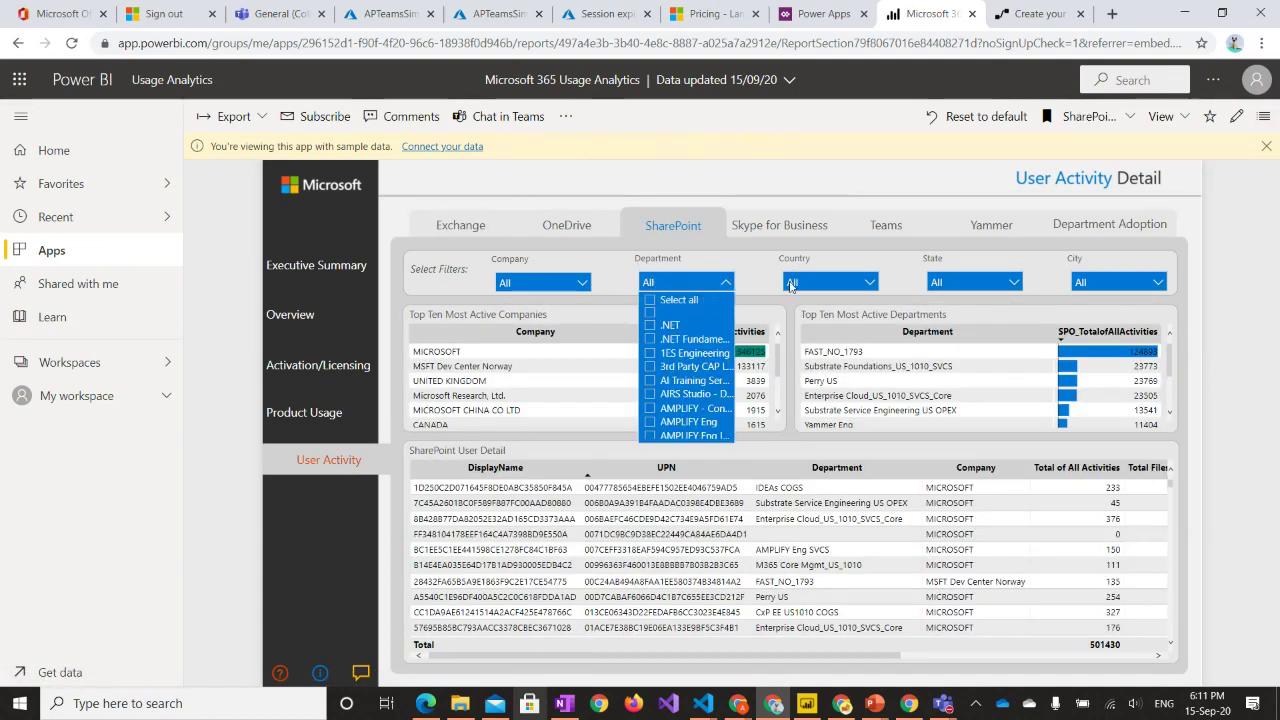
left_click(790, 284)
left_click(872, 198)
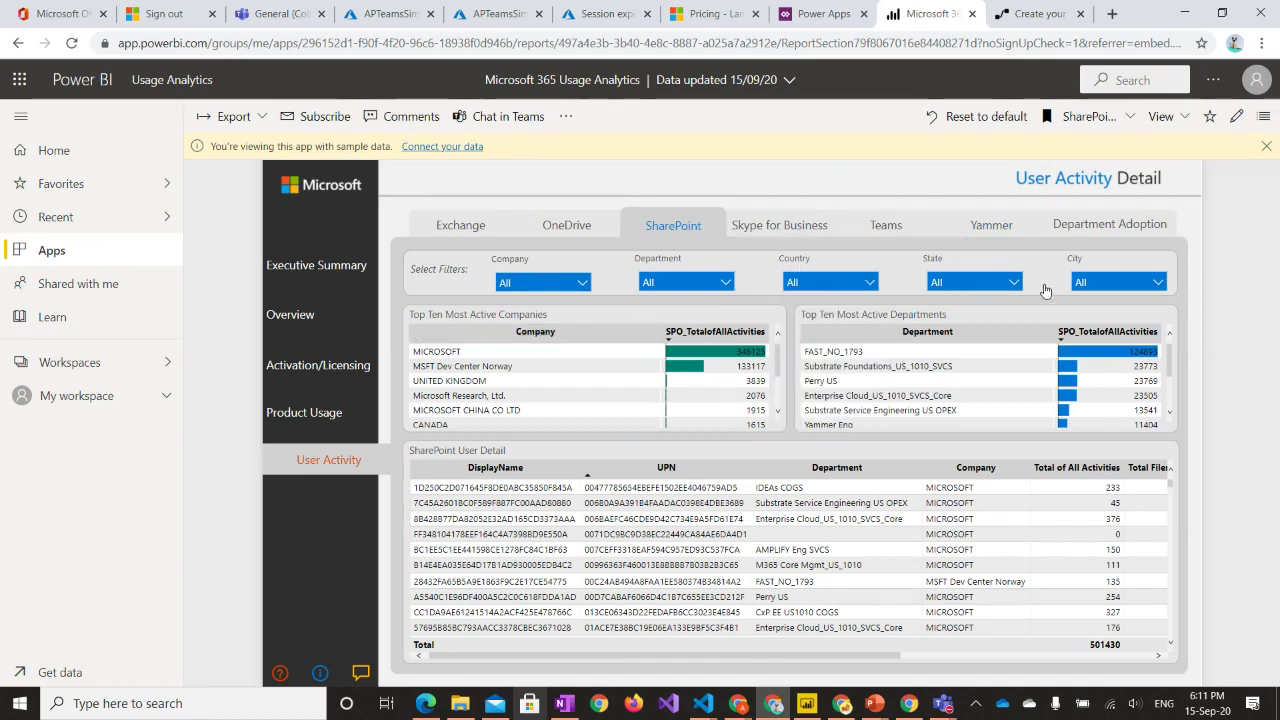
left_click(960, 331)
- Open the Microsoft 365 Usage Analytics workspace
left_click(136, 362)
left_click(288, 391)
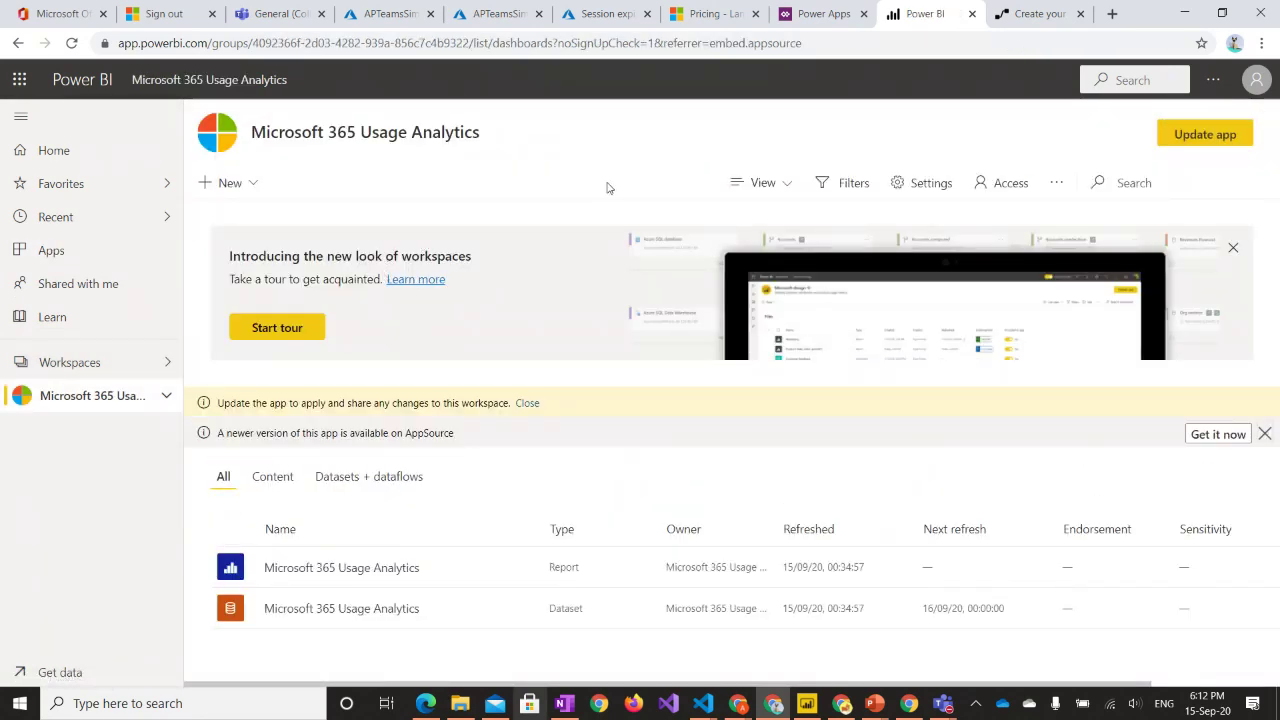
- Examine the workspace's access list and the roles available for adding people, and close it without adding anyone
left_click(999, 186)
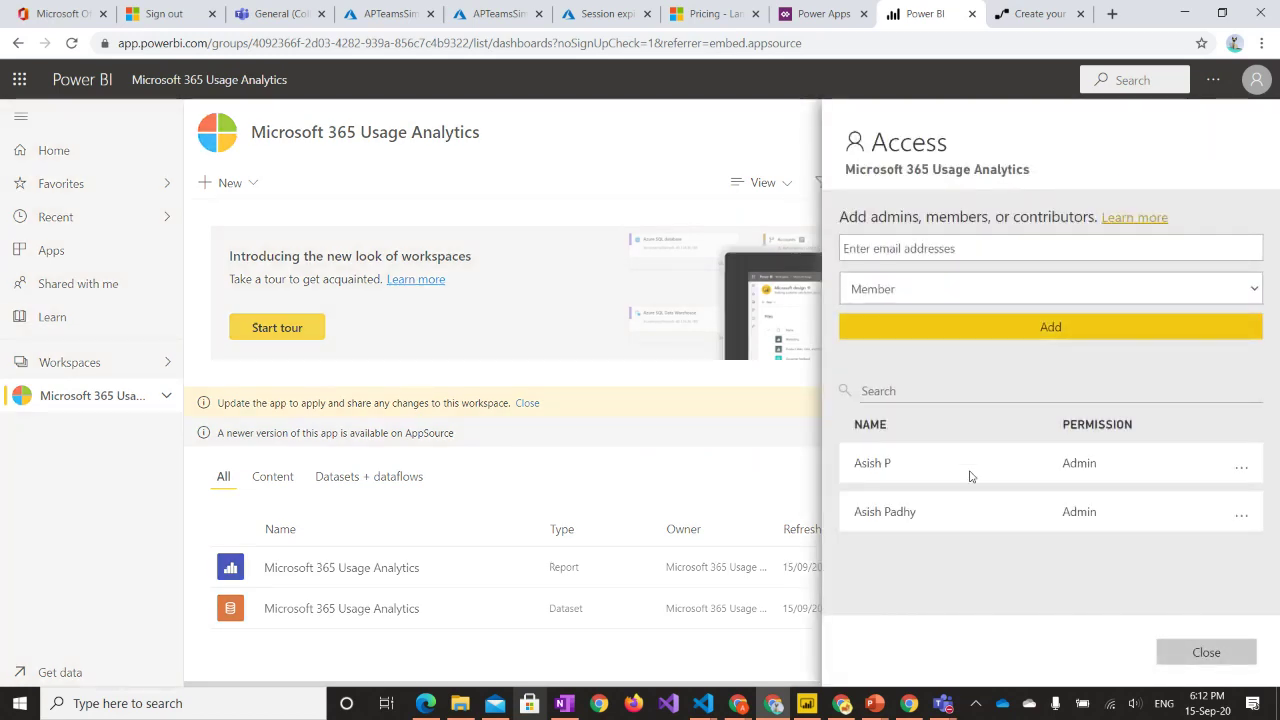
left_click(1014, 287)
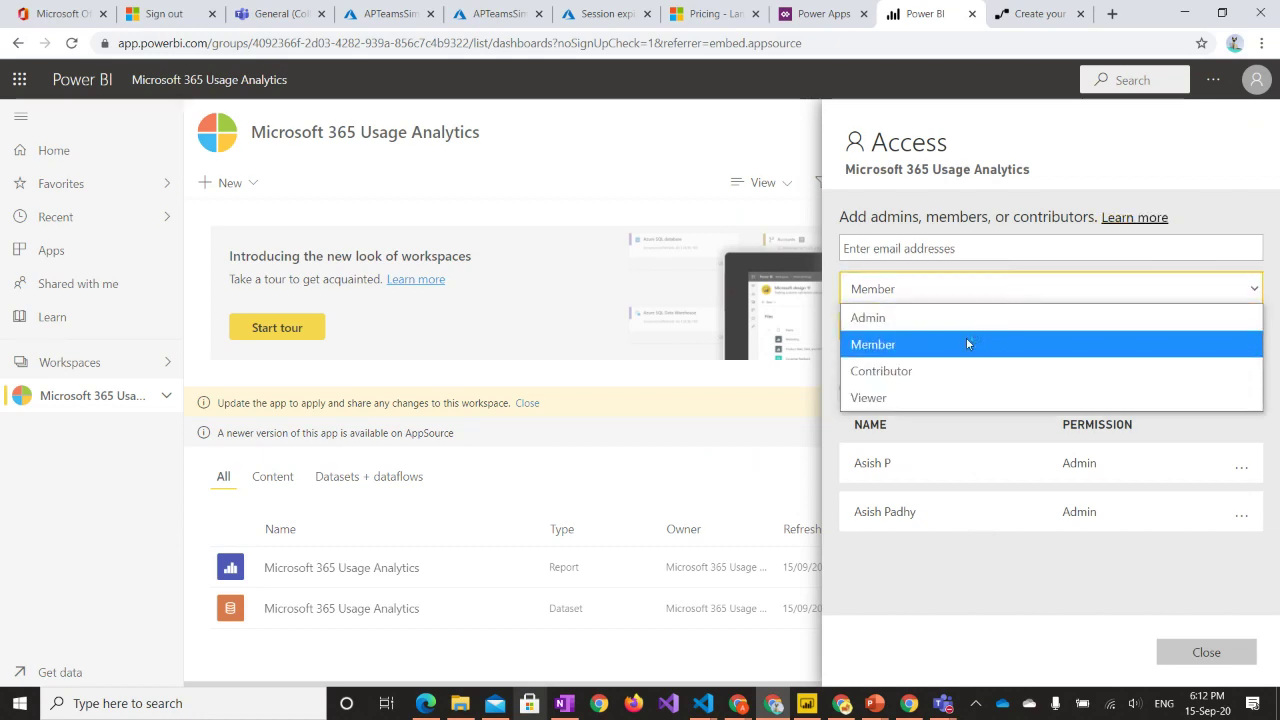
left_click(953, 432)
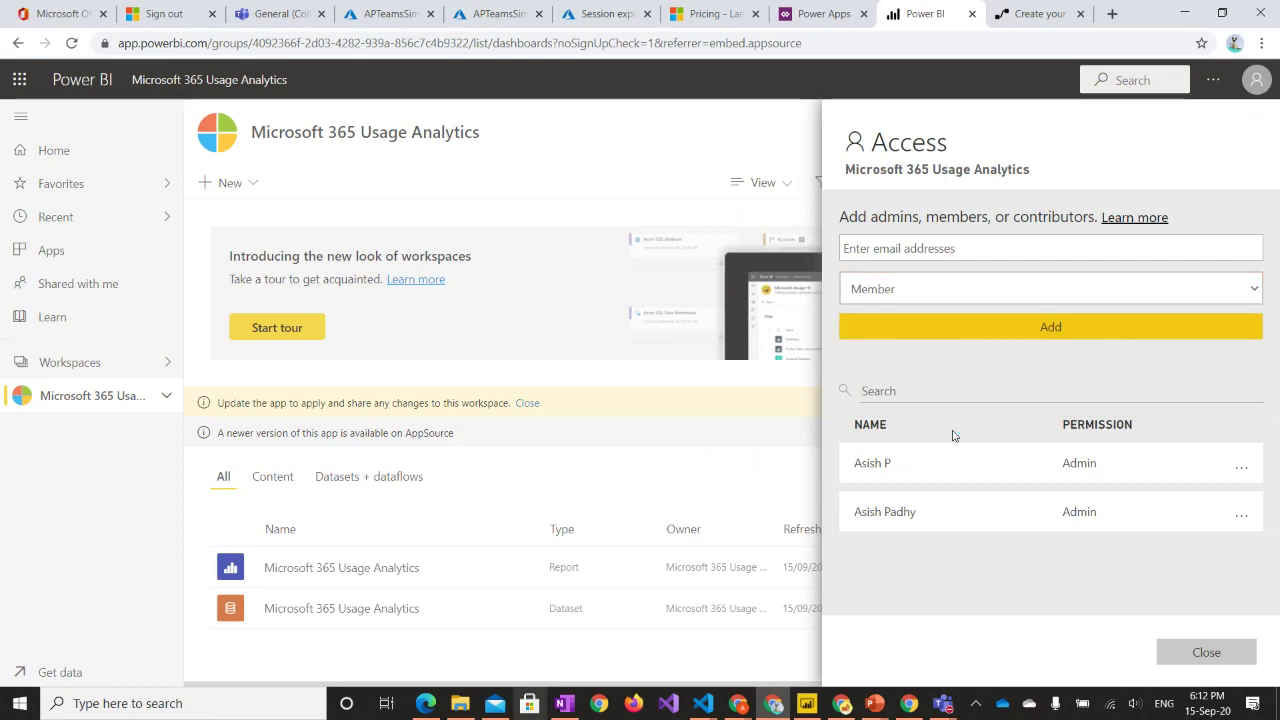
left_click(966, 287)
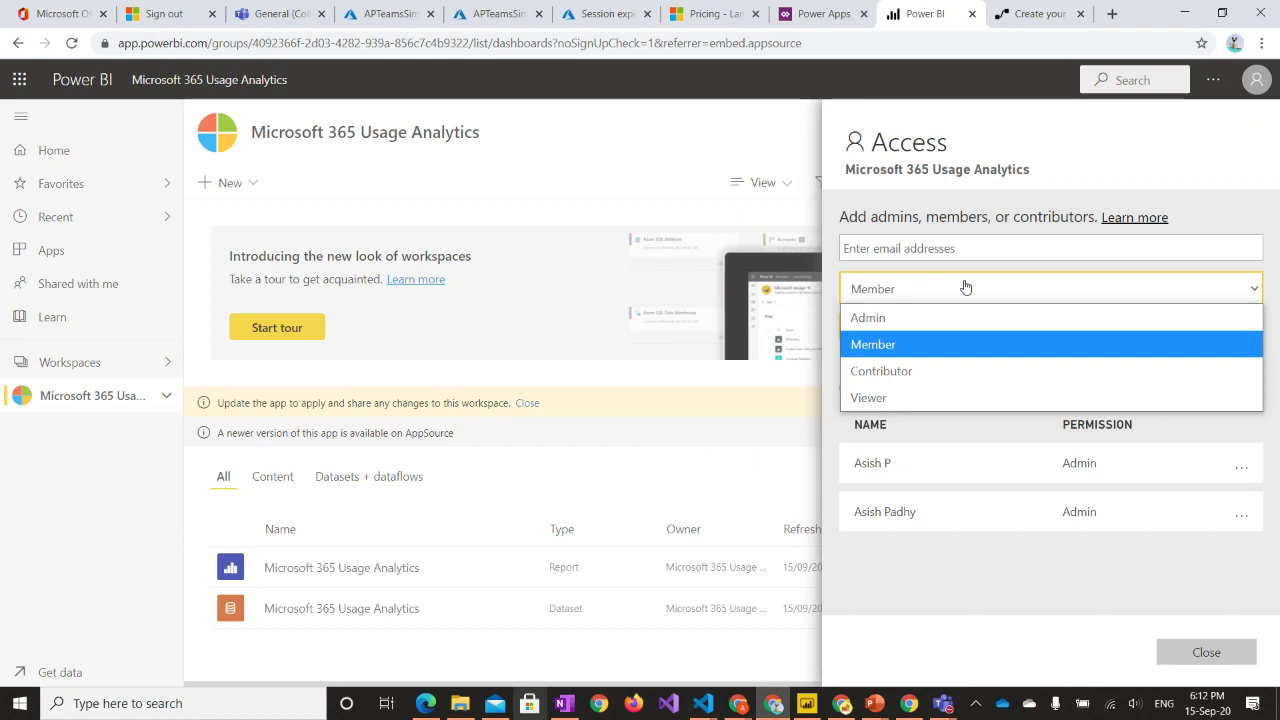
left_click(1009, 438)
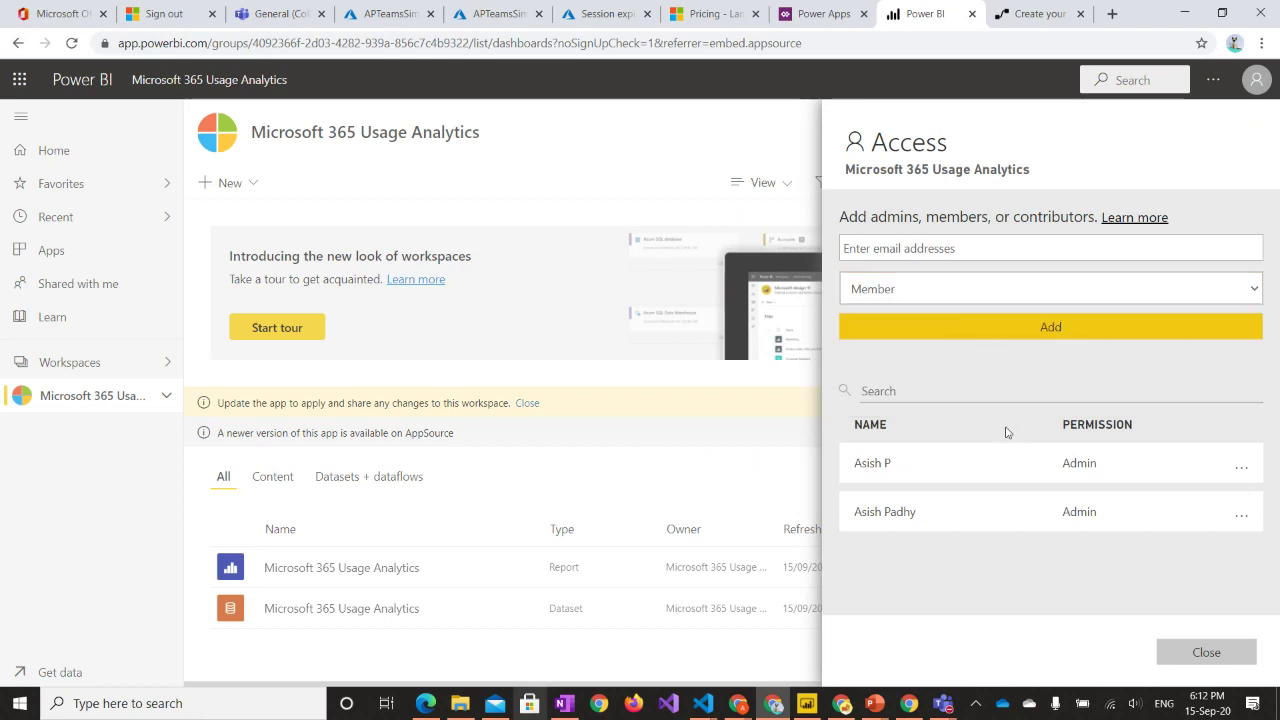
left_click(961, 292)
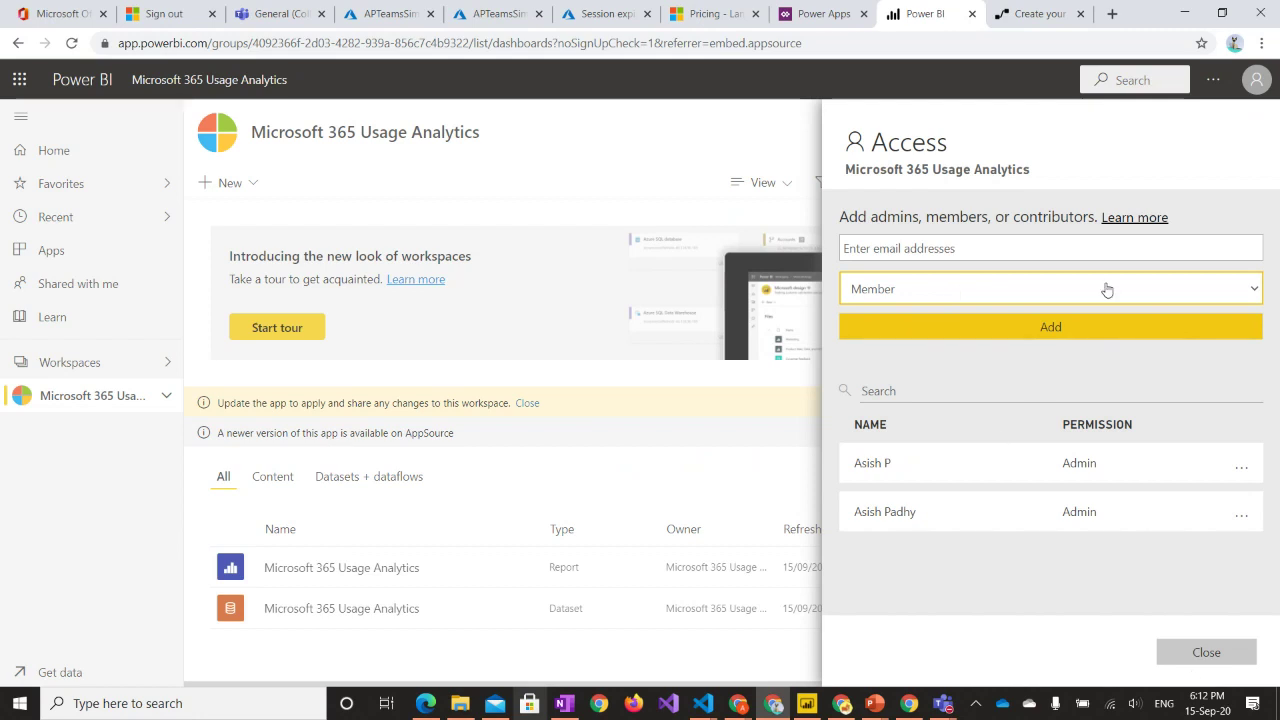
left_click(1207, 660)
- Review the workspace's general and advanced settings, including contact list, OneDrive, template app and security options, and leave without saving
left_click(933, 183)
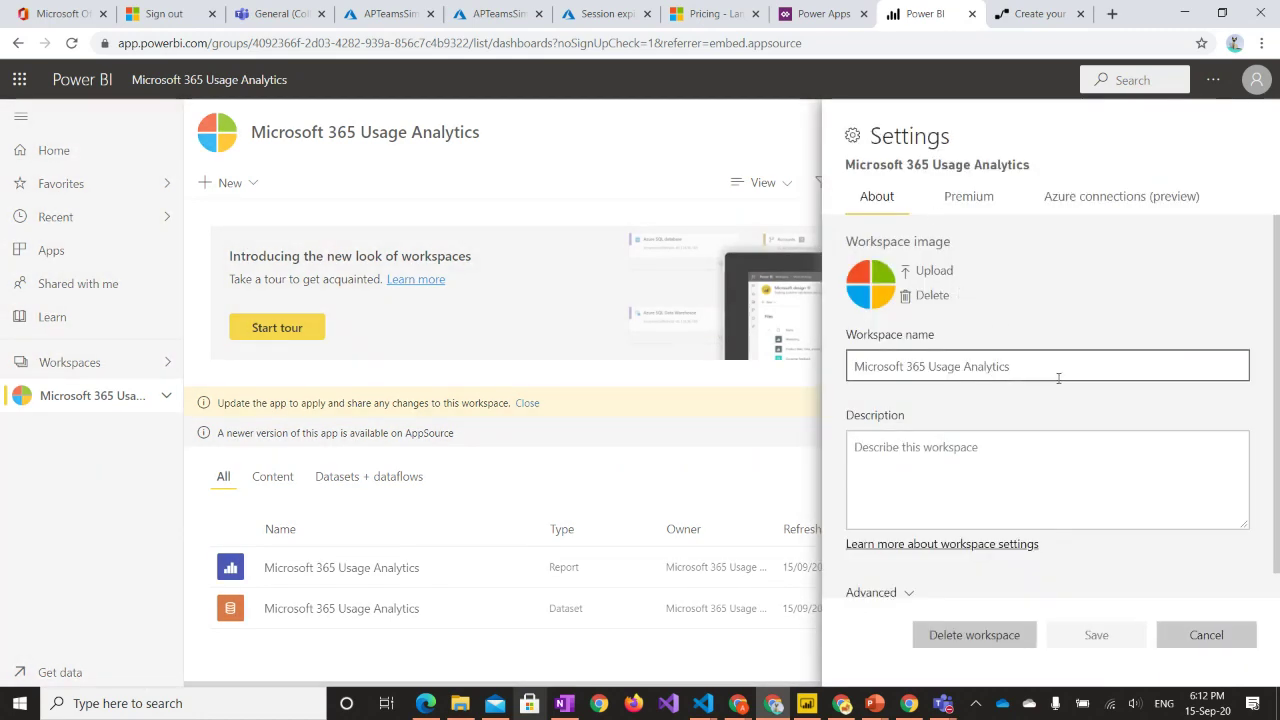
scroll(1058, 378, "down", 1)
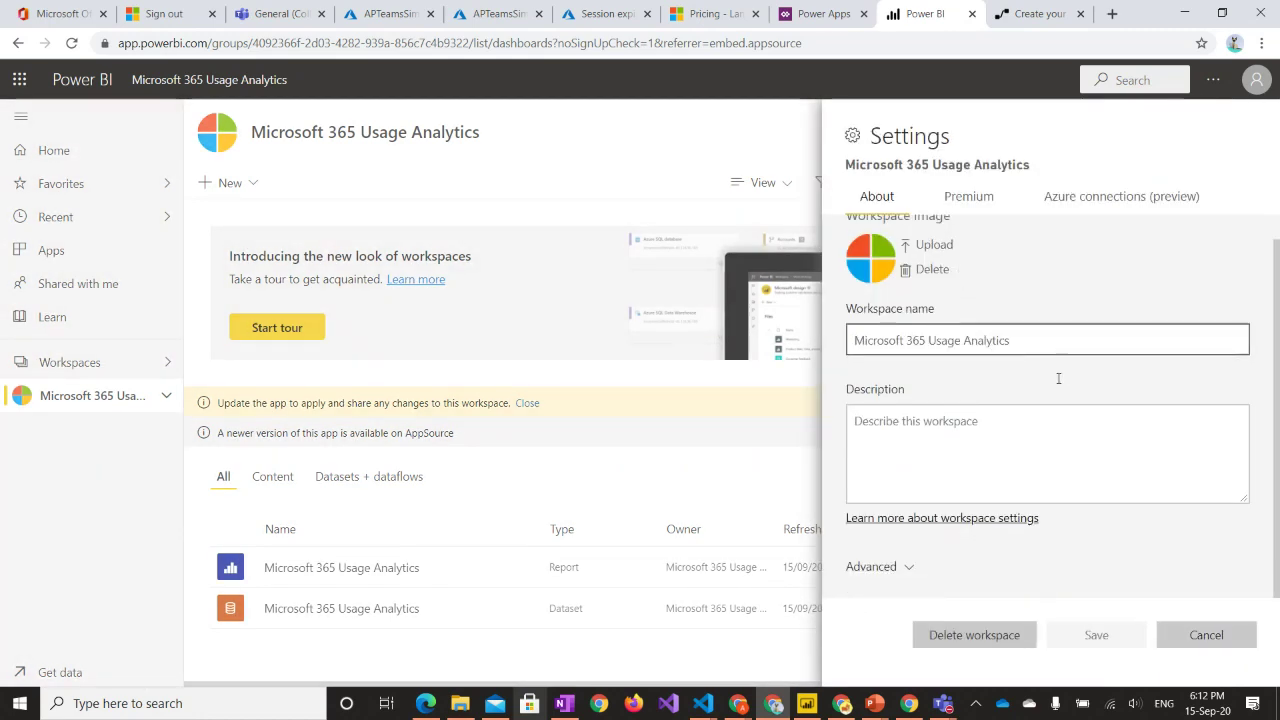
left_click(910, 566)
scroll(929, 523, "down", 3)
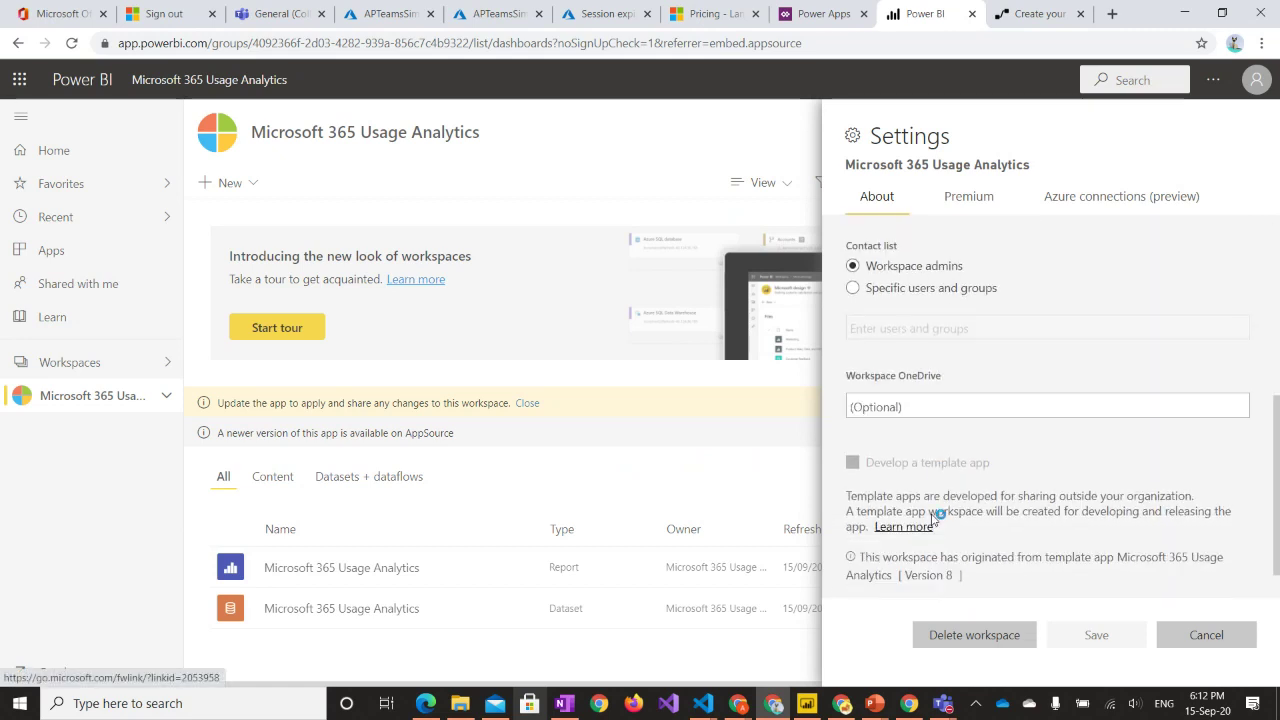
scroll(945, 430, "down", 1)
scroll(950, 300, "up", 2)
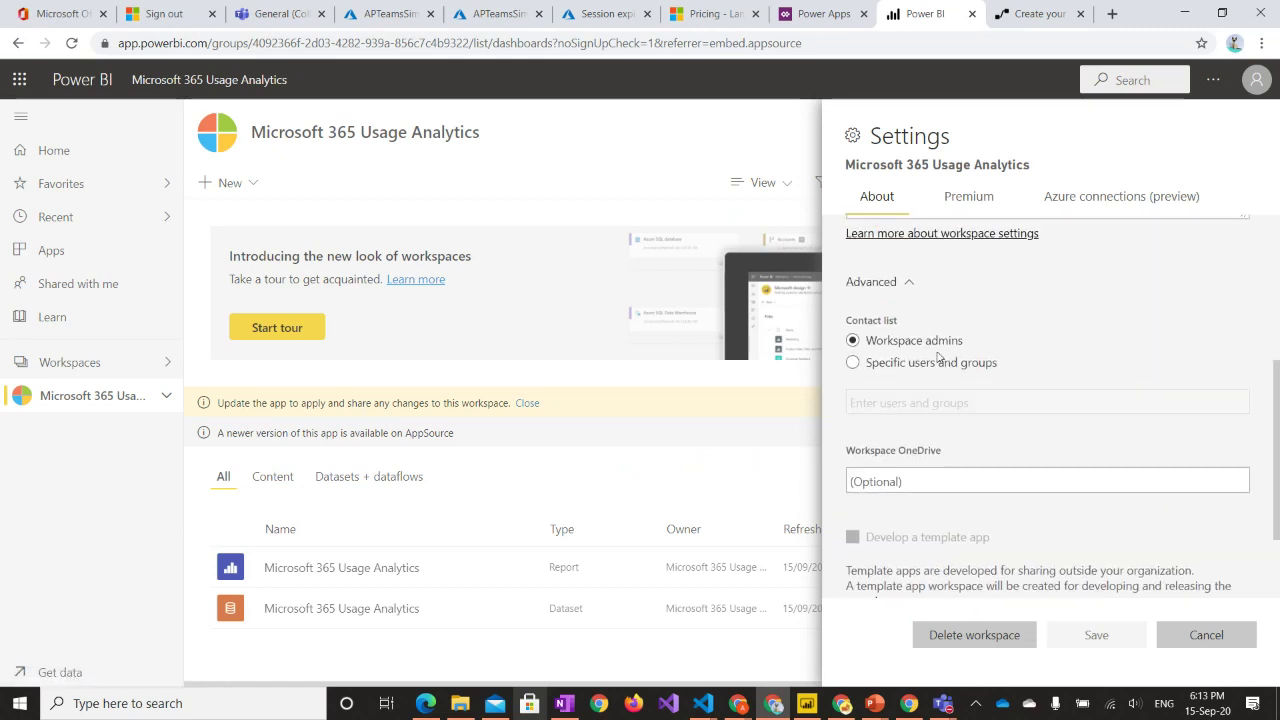
scroll(957, 486, "down", 2)
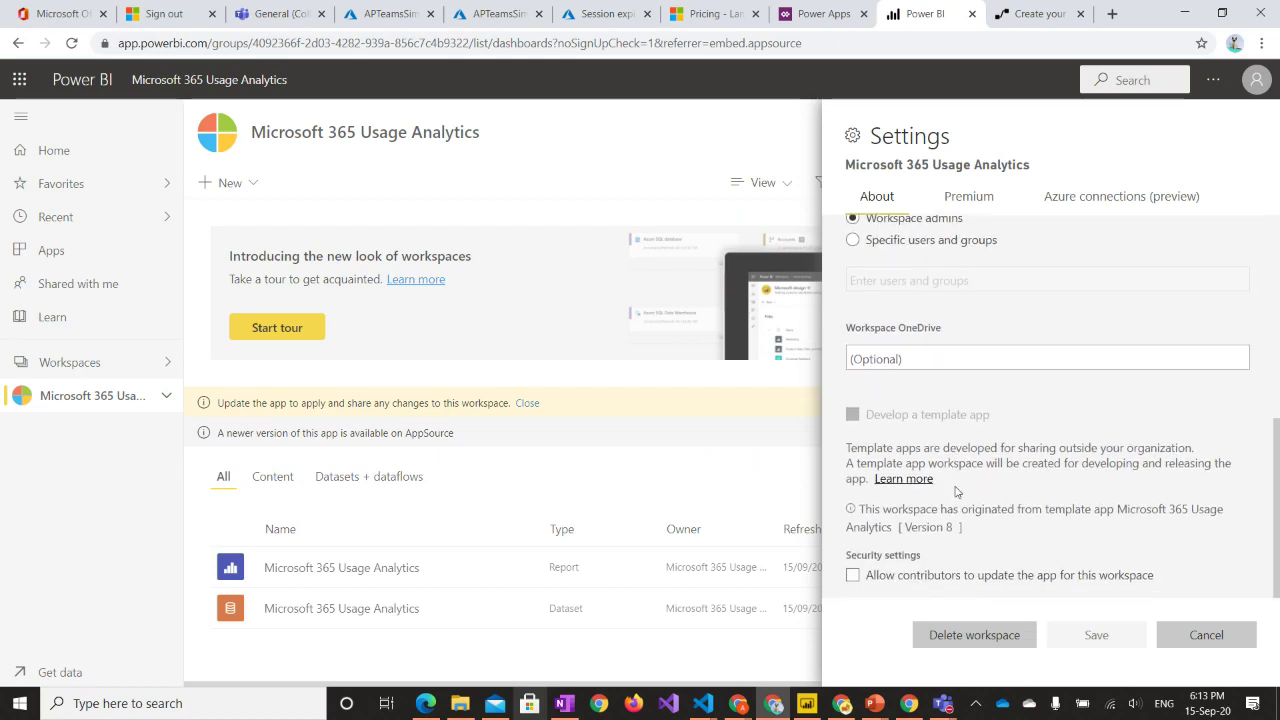
scroll(956, 490, "up", 5)
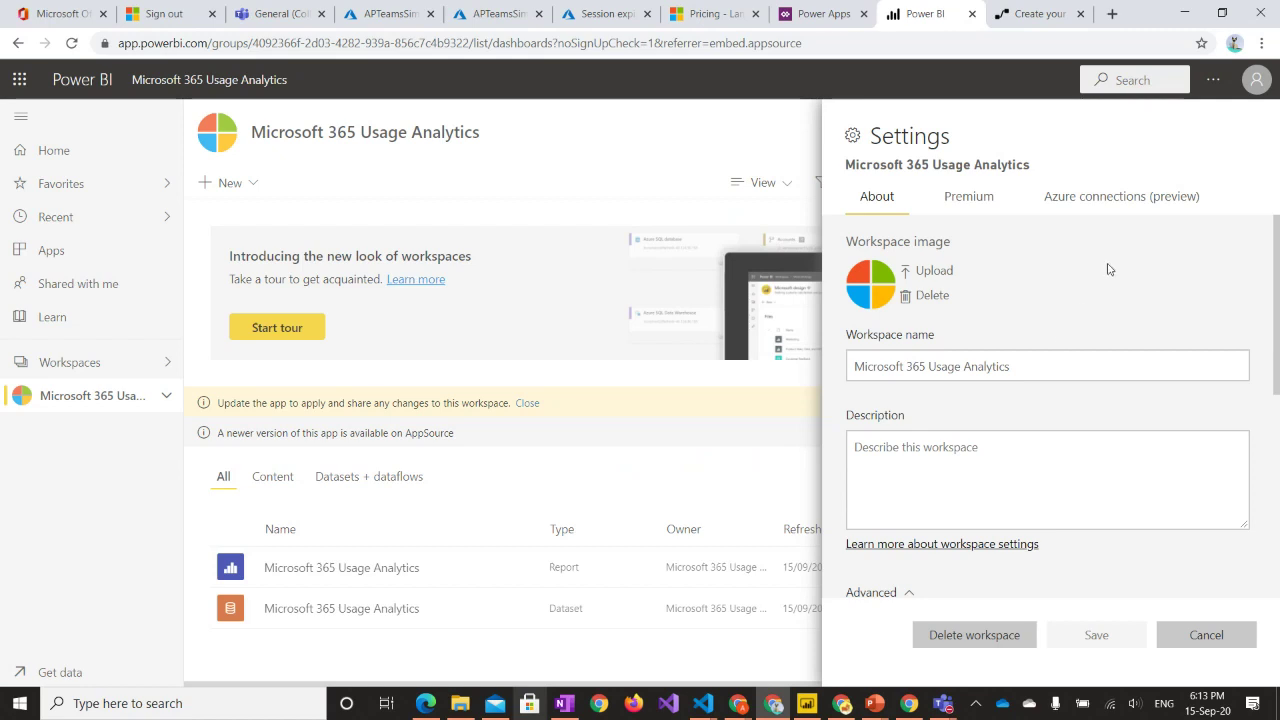
scroll(1033, 358, "down", 4)
scroll(1033, 358, "down", 1)
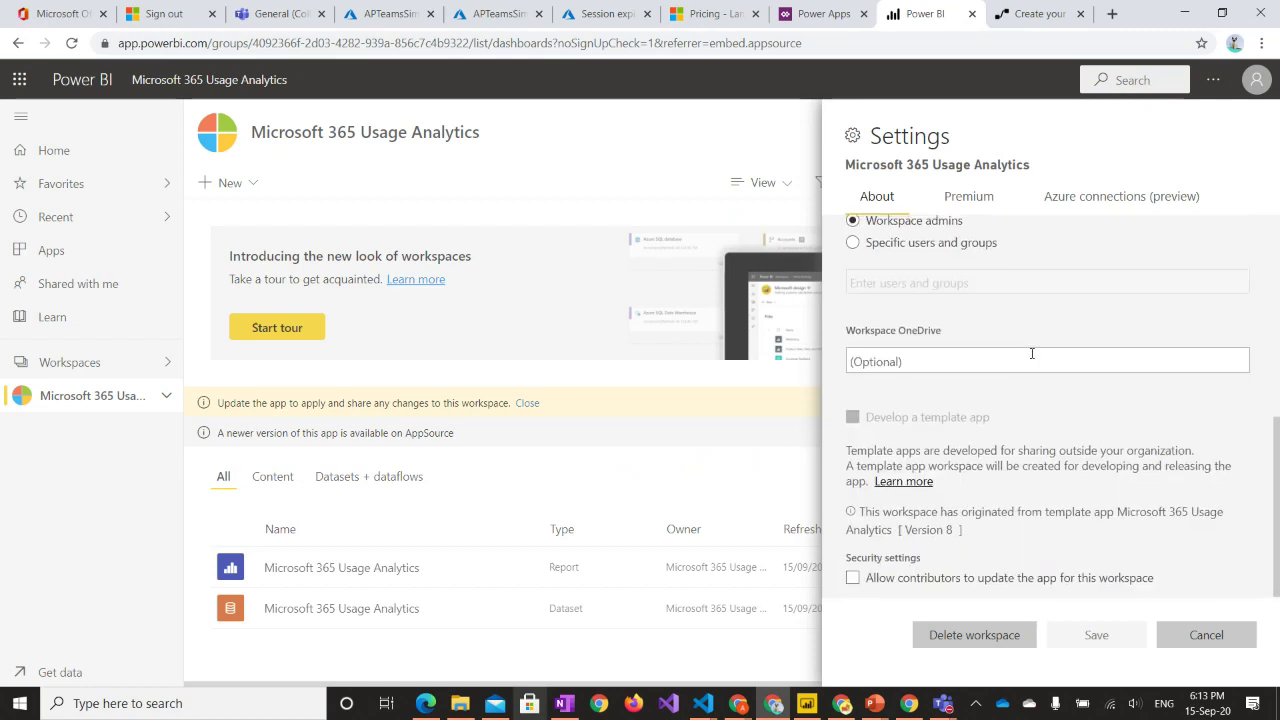
left_click(1172, 643)
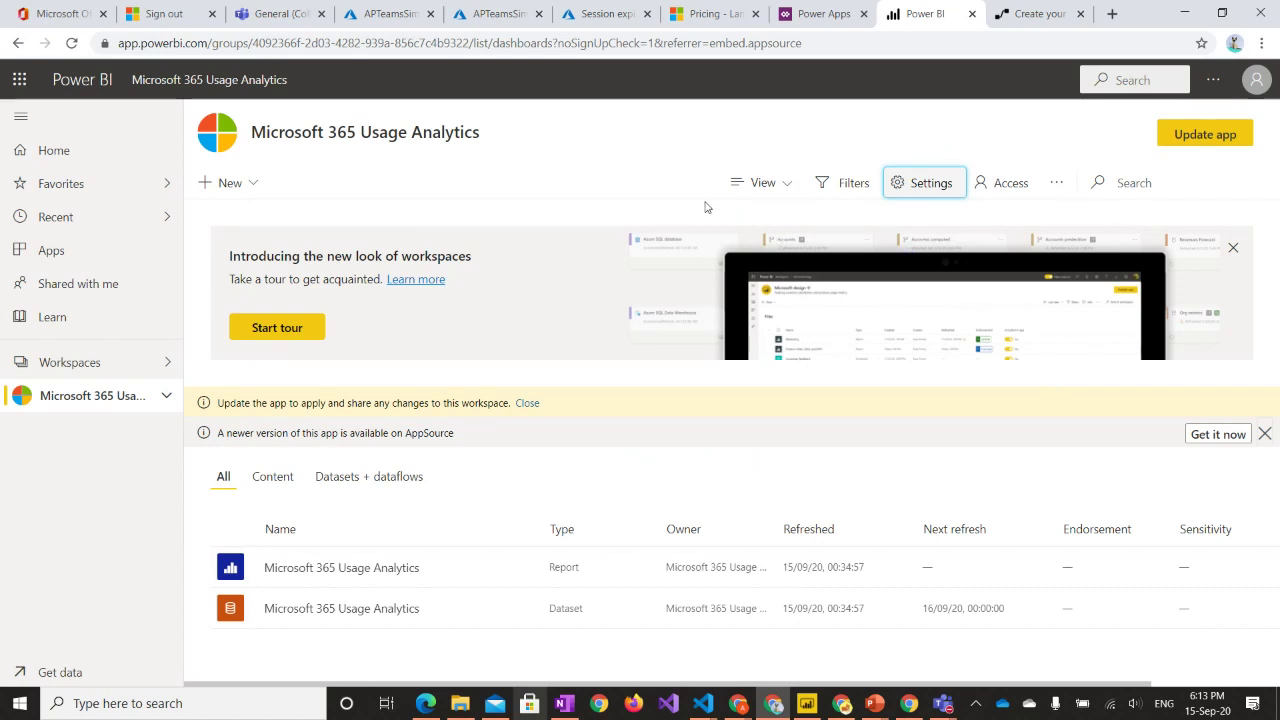
- View the workspace's additional app options and the types of new content that can be created in it
left_click(1055, 185)
left_click(1051, 192)
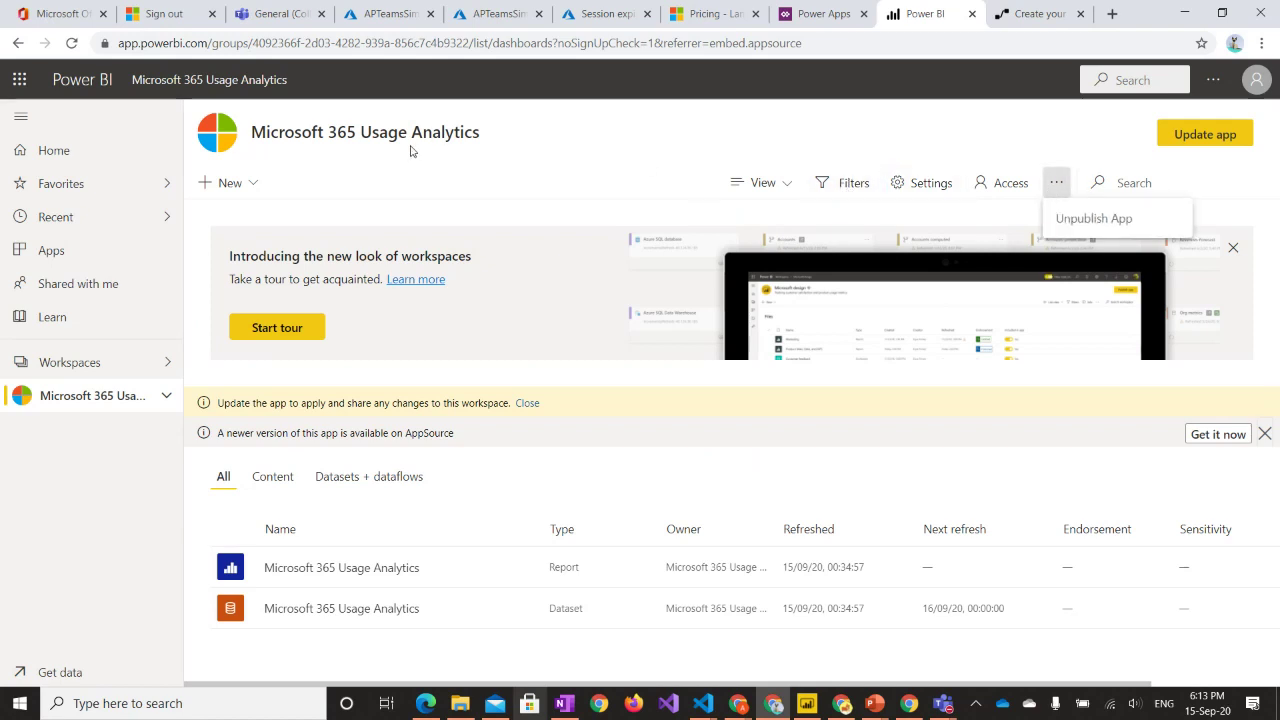
left_click(289, 203)
left_click(251, 186)
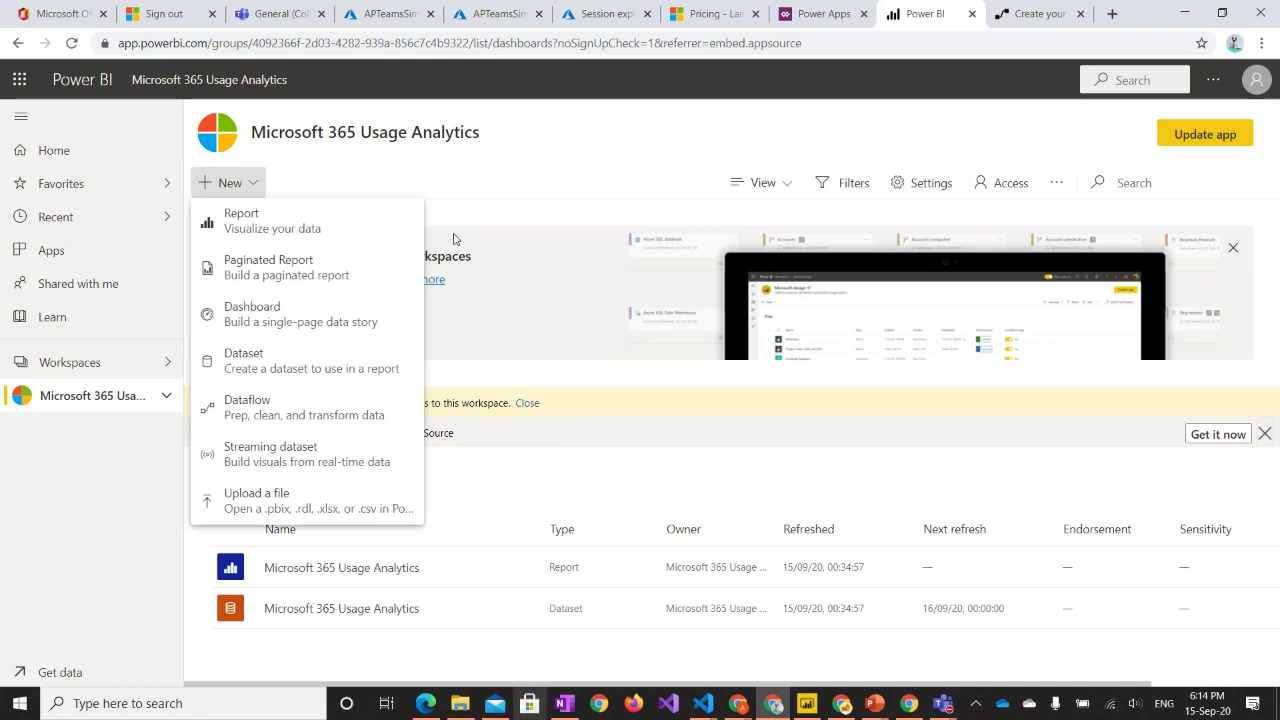
left_click(150, 430)
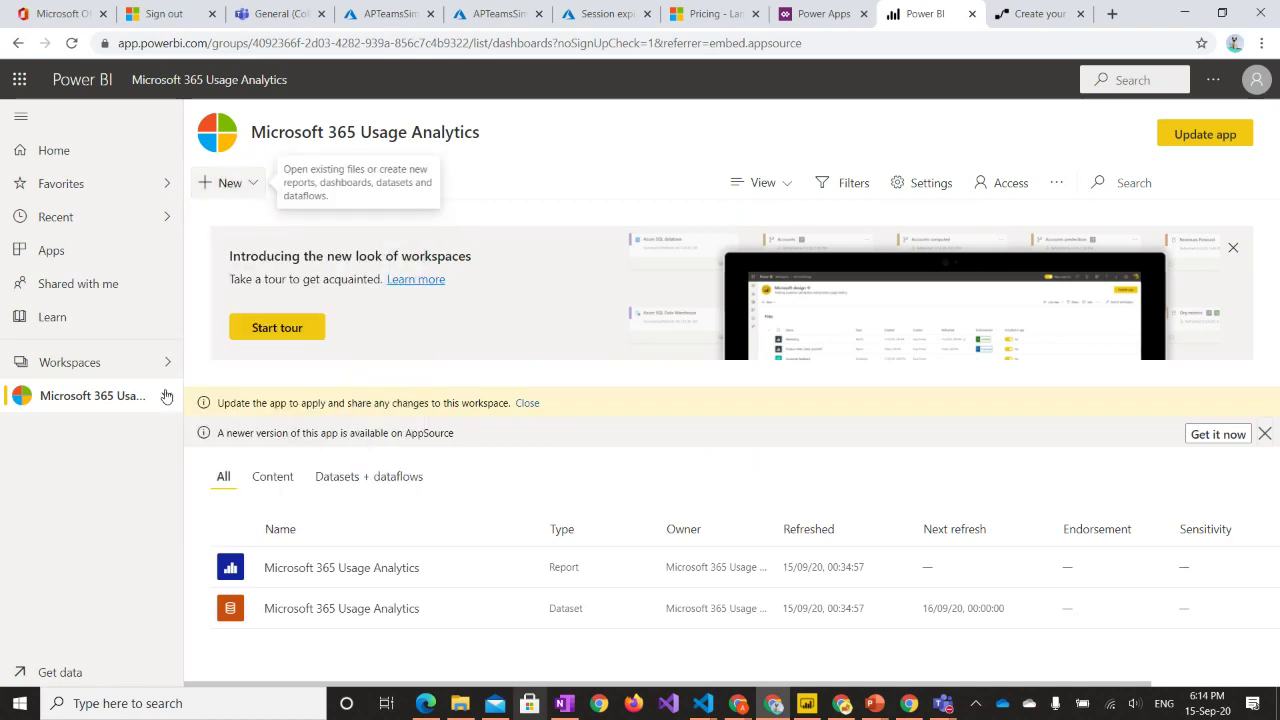
- Open the workspace's Microsoft 365 Usage Analytics report, go to its Overview page and switch it to editing mode
left_click(166, 395)
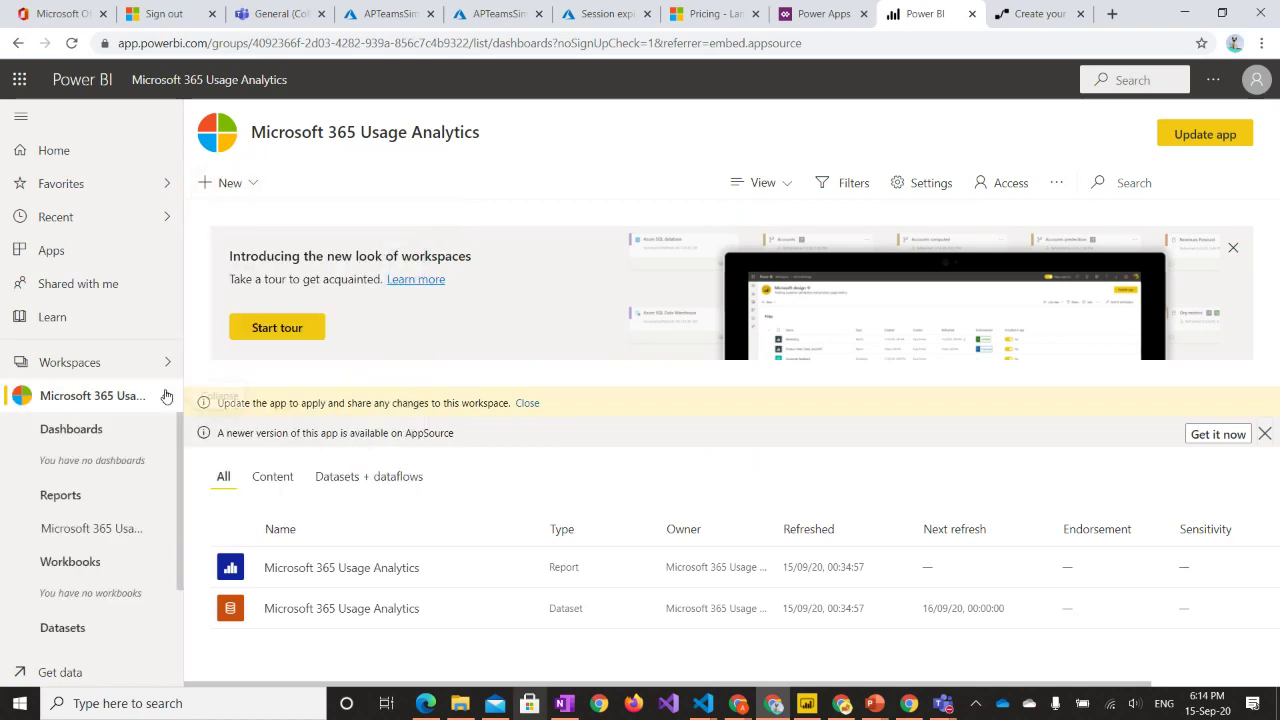
left_click(118, 528)
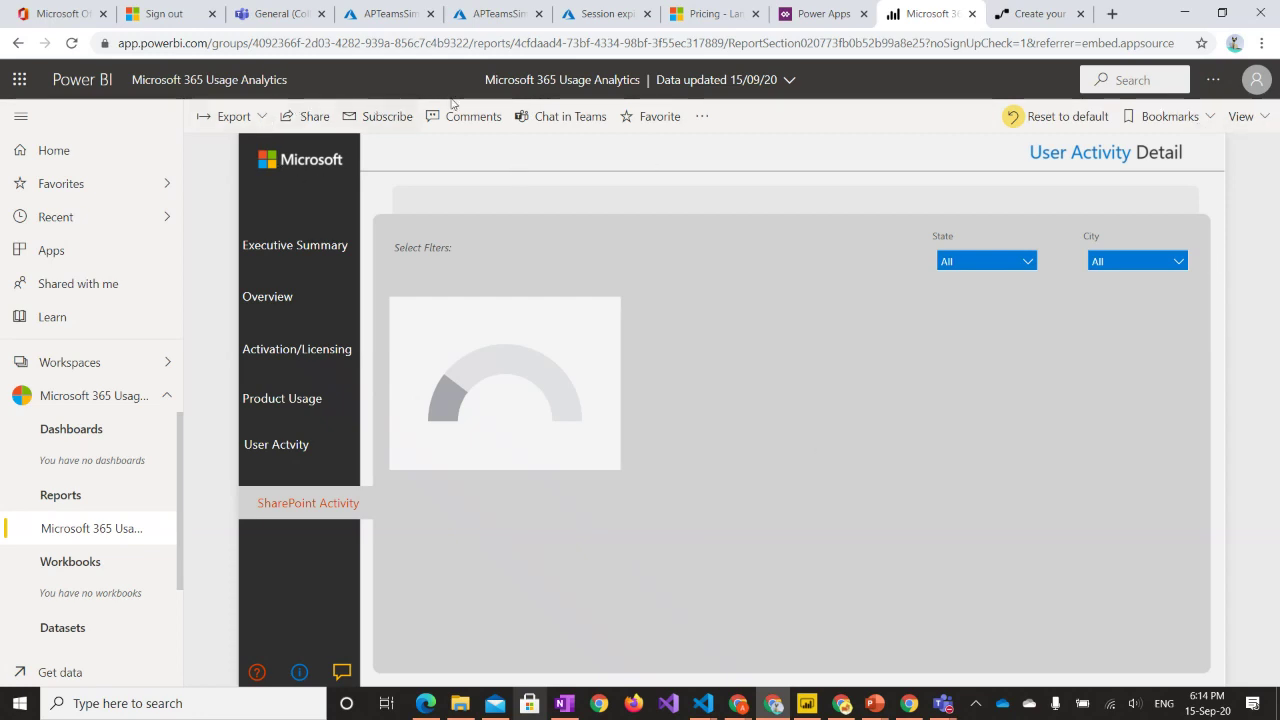
left_click(702, 117)
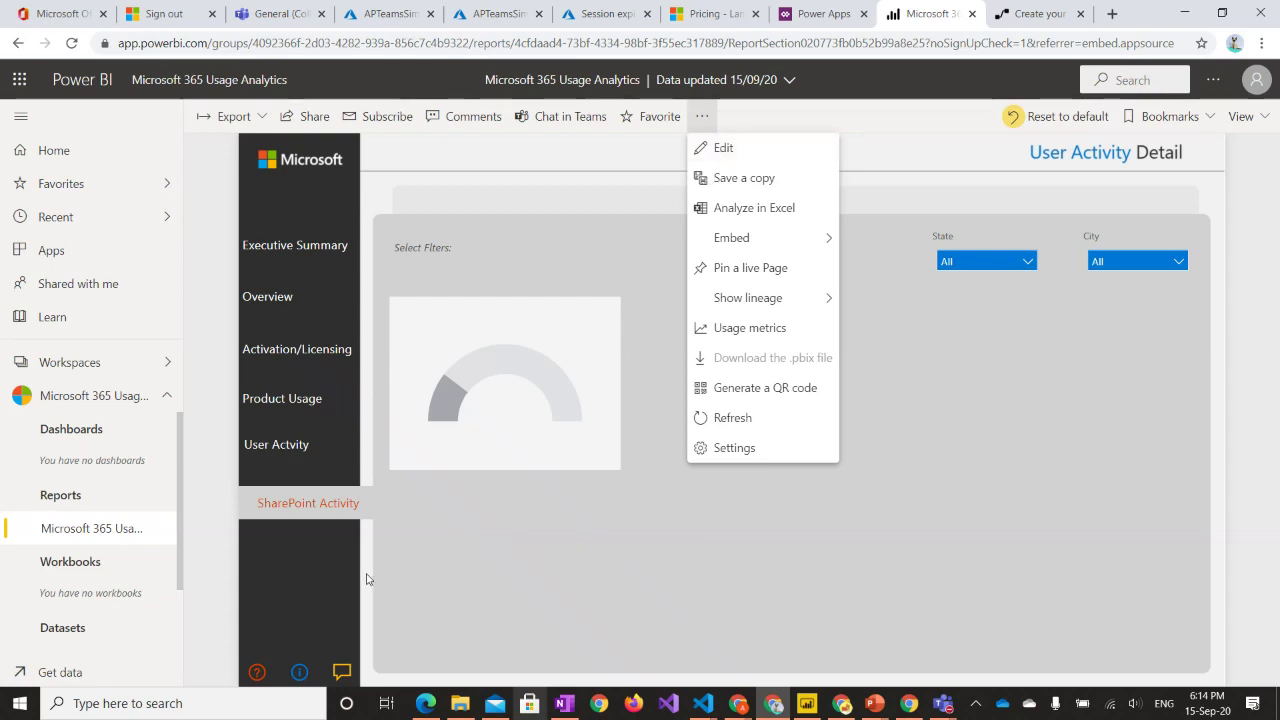
left_click(308, 254)
left_click(285, 298)
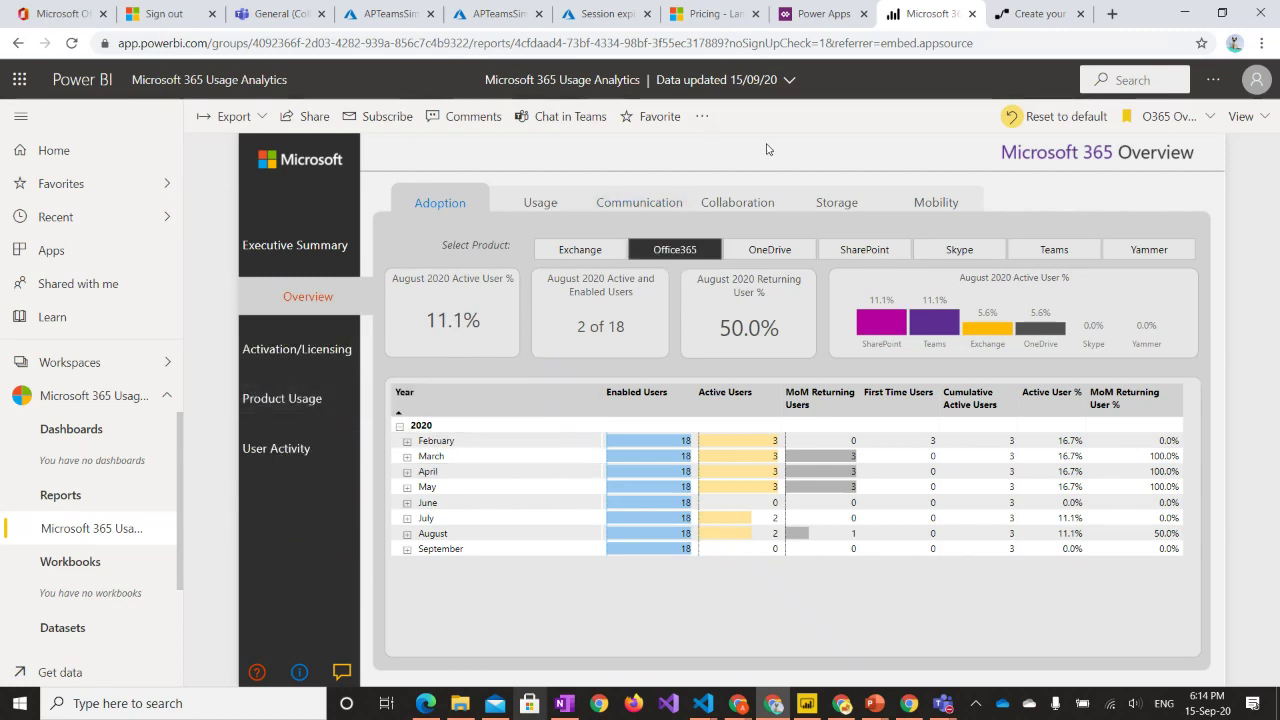
left_click(702, 117)
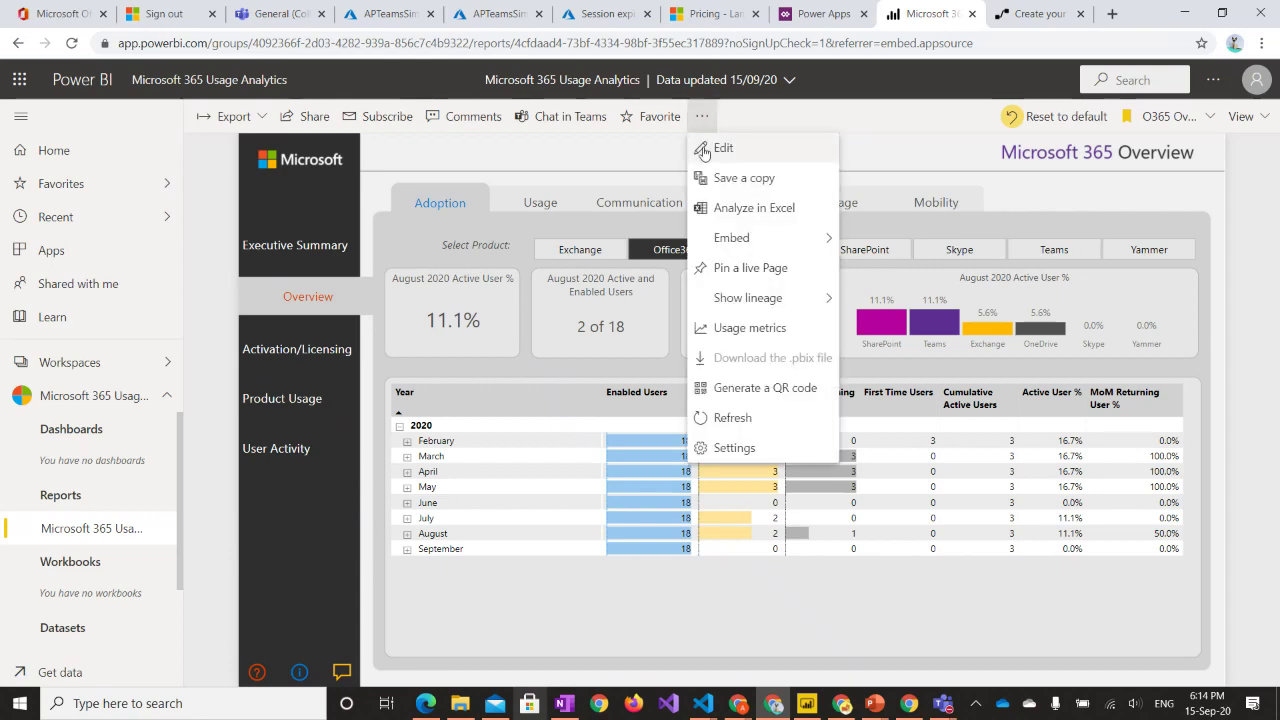
left_click(703, 148)
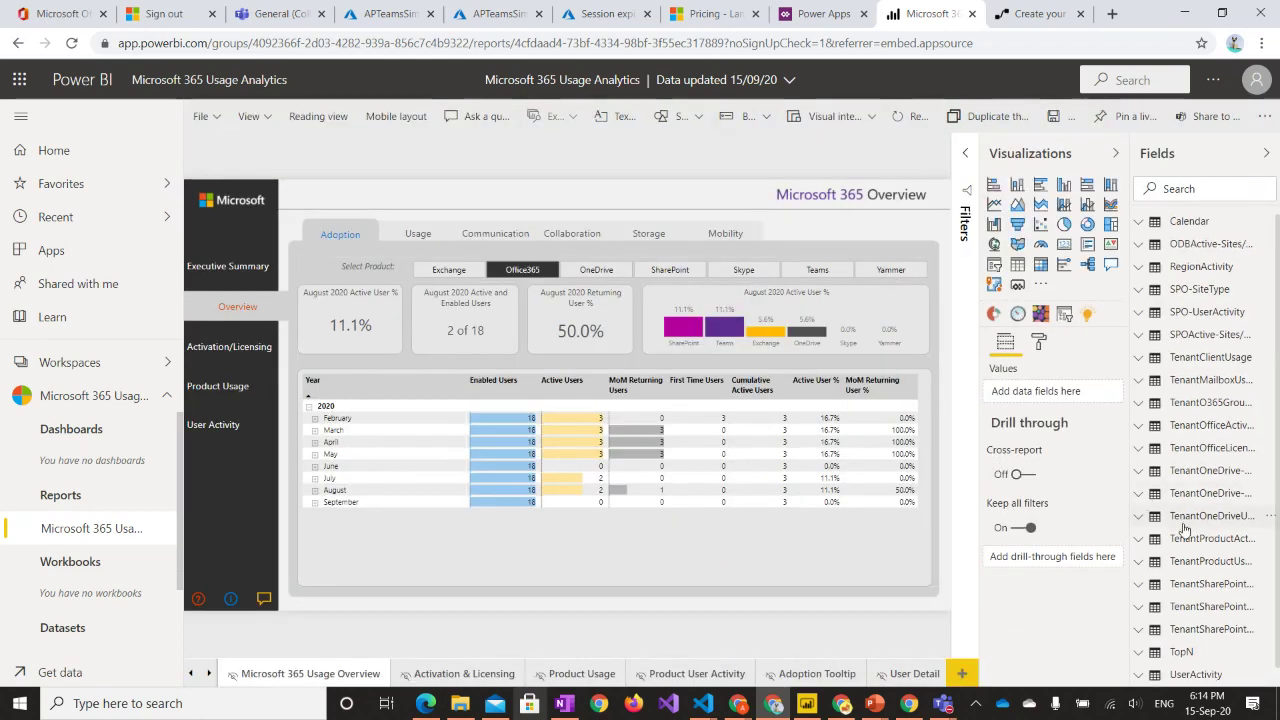
- Examine the fields of the Calendar, RegionActivity and TenantClientUsage tables
left_click(1138, 223)
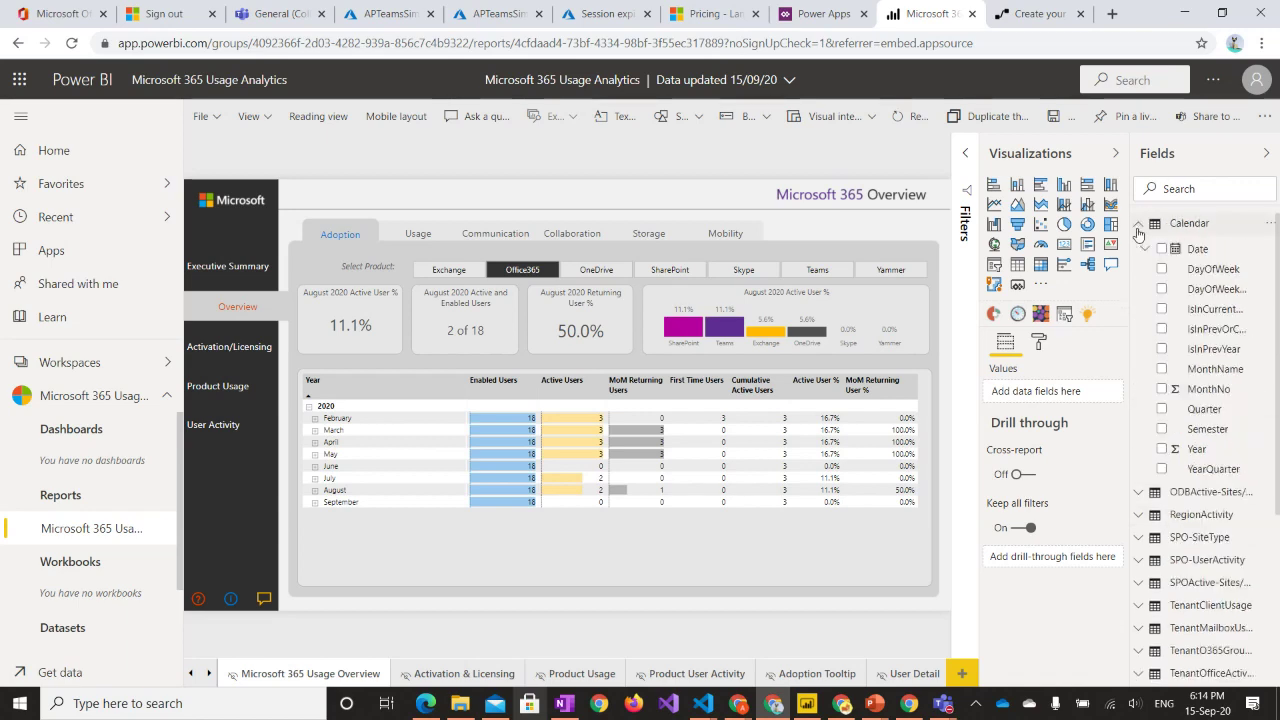
left_click(1138, 223)
left_click(1140, 272)
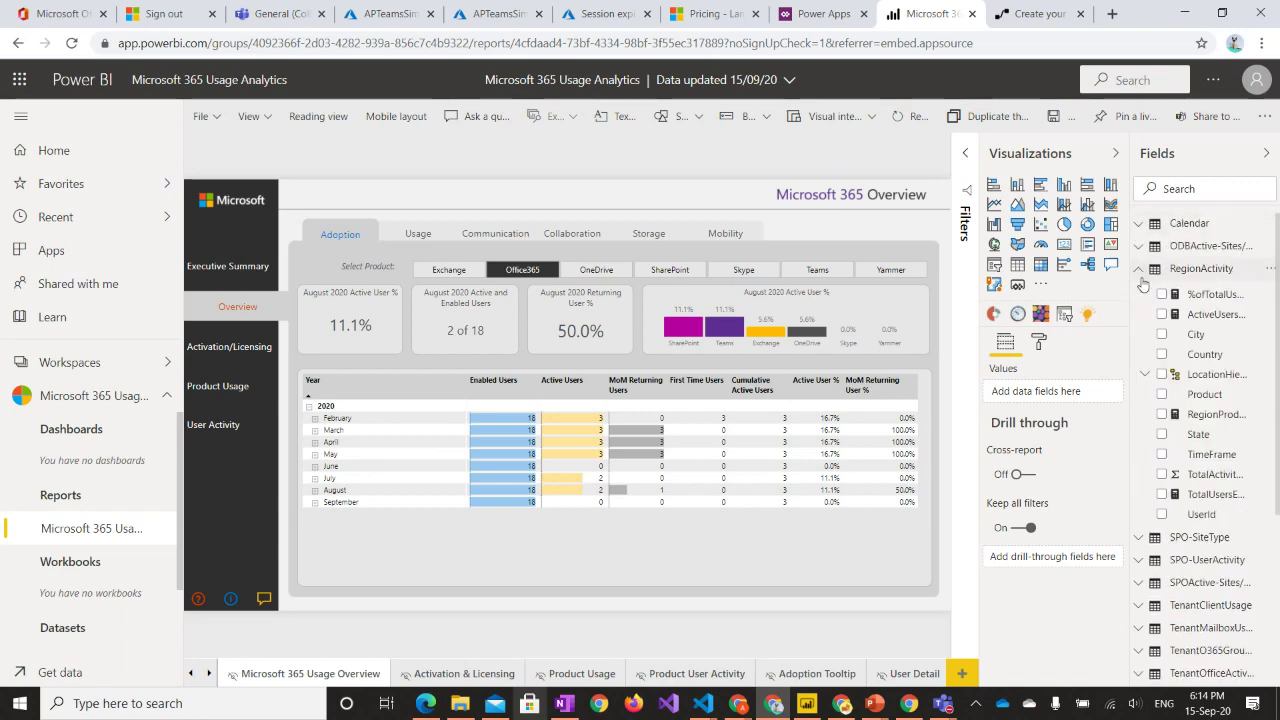
left_click(1140, 272)
left_click(1143, 362)
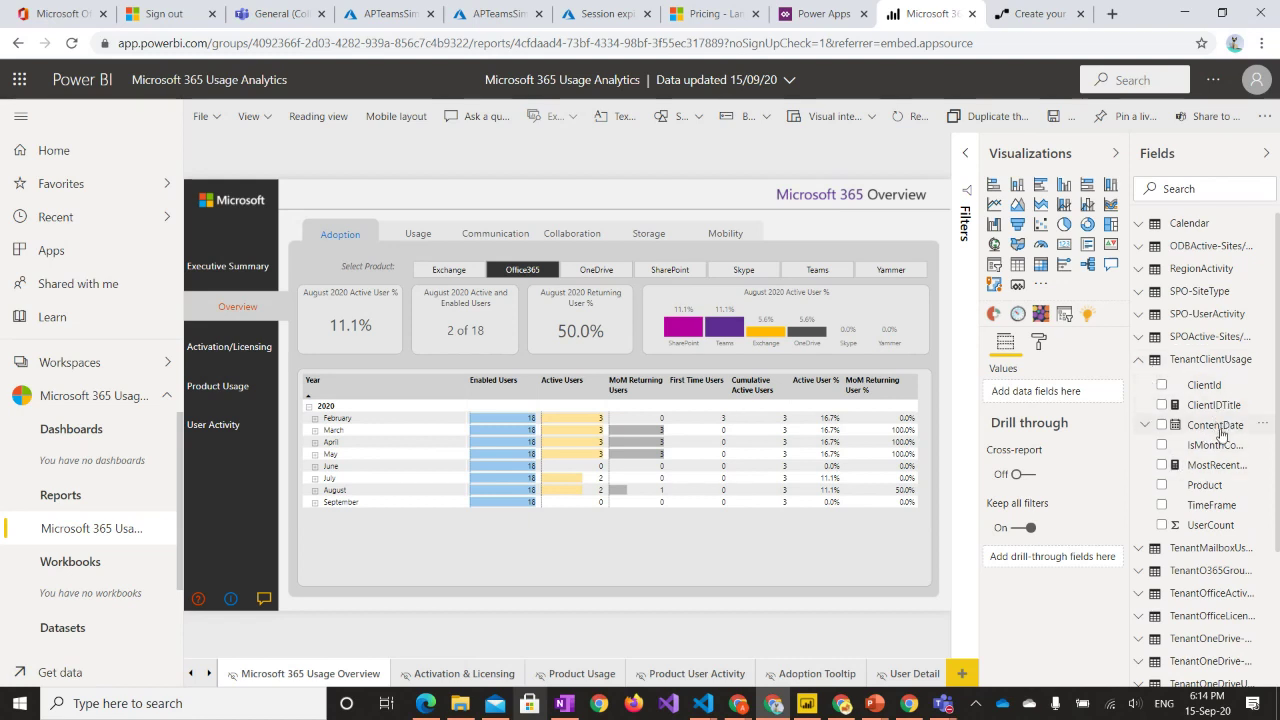
left_click(1144, 428)
left_click(1266, 362)
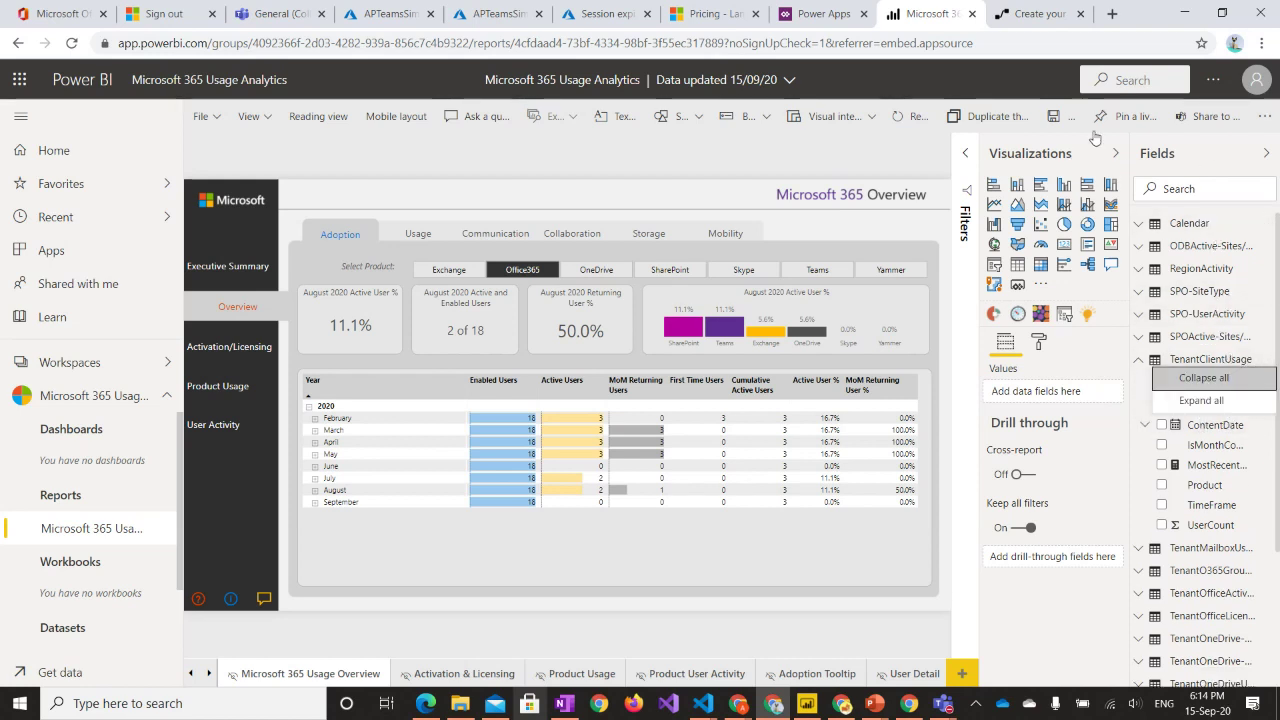
left_click(1248, 230)
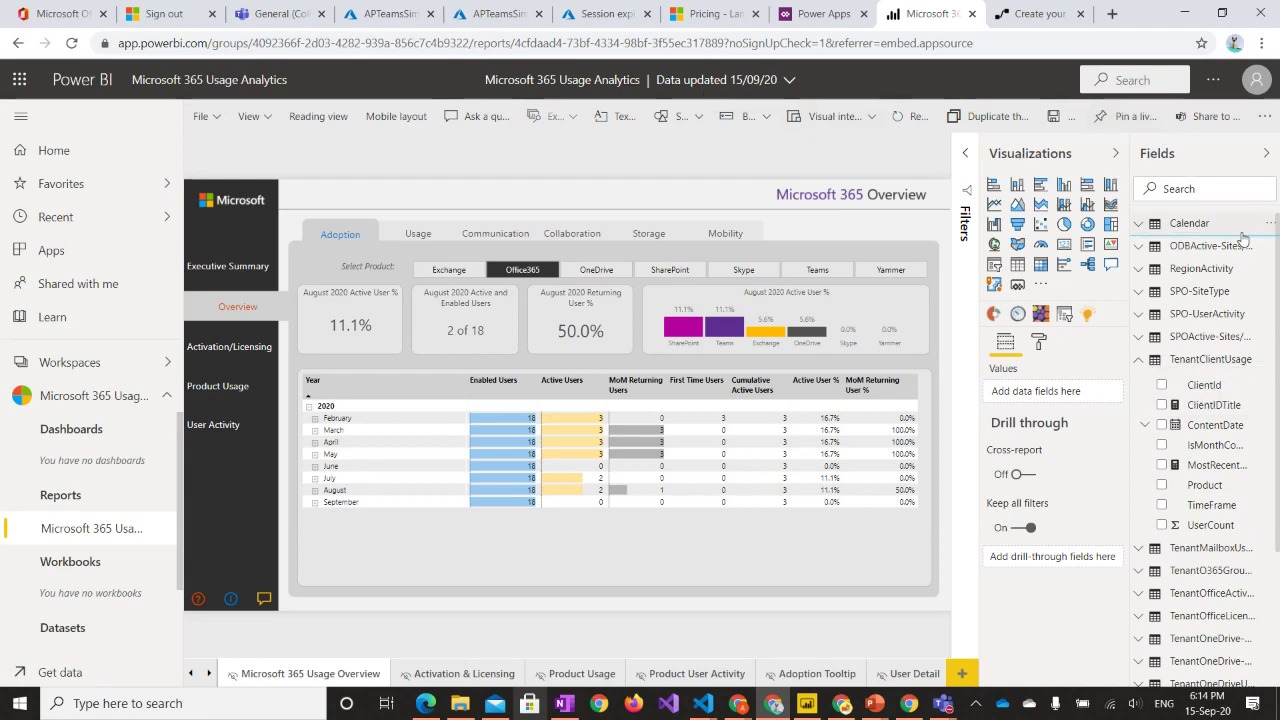
- Check the Calendar table's fields once more, and expand the TenantSharePoint table that holds the disk quota and usage fields
left_click(1248, 230)
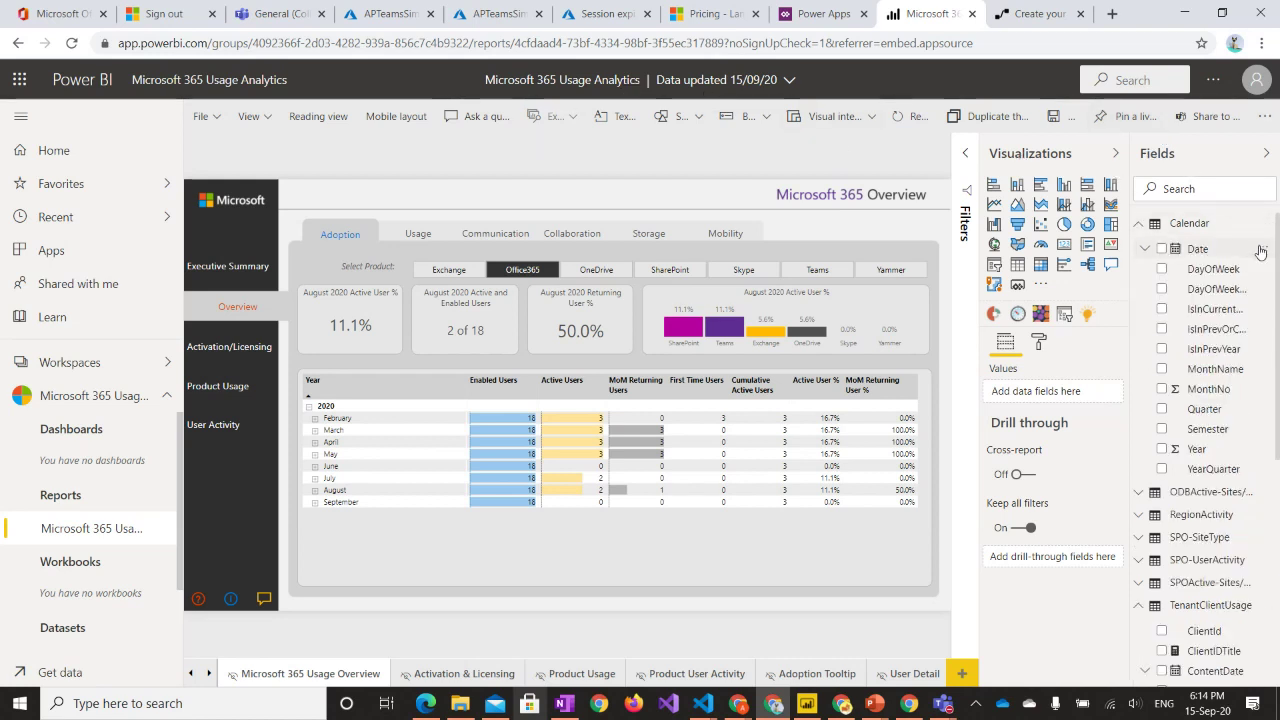
left_click(1262, 249)
left_click(1251, 230)
left_click(1251, 230)
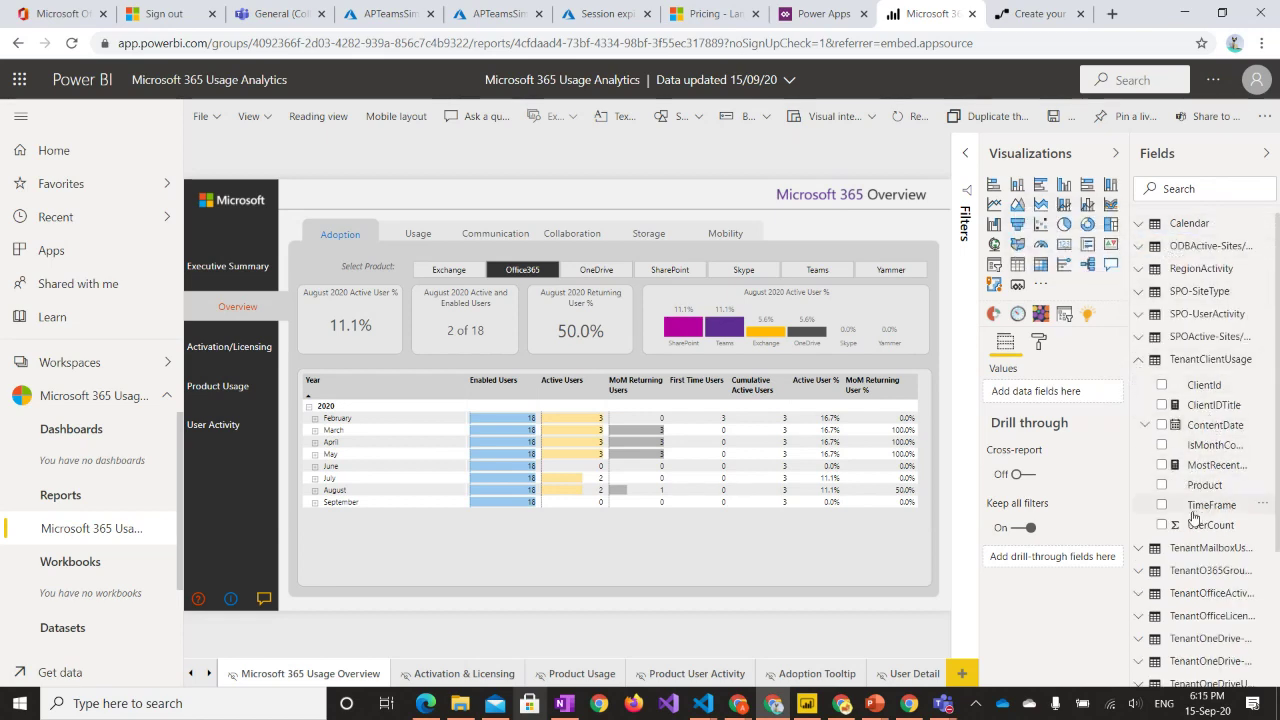
scroll(1192, 517, "down", 5)
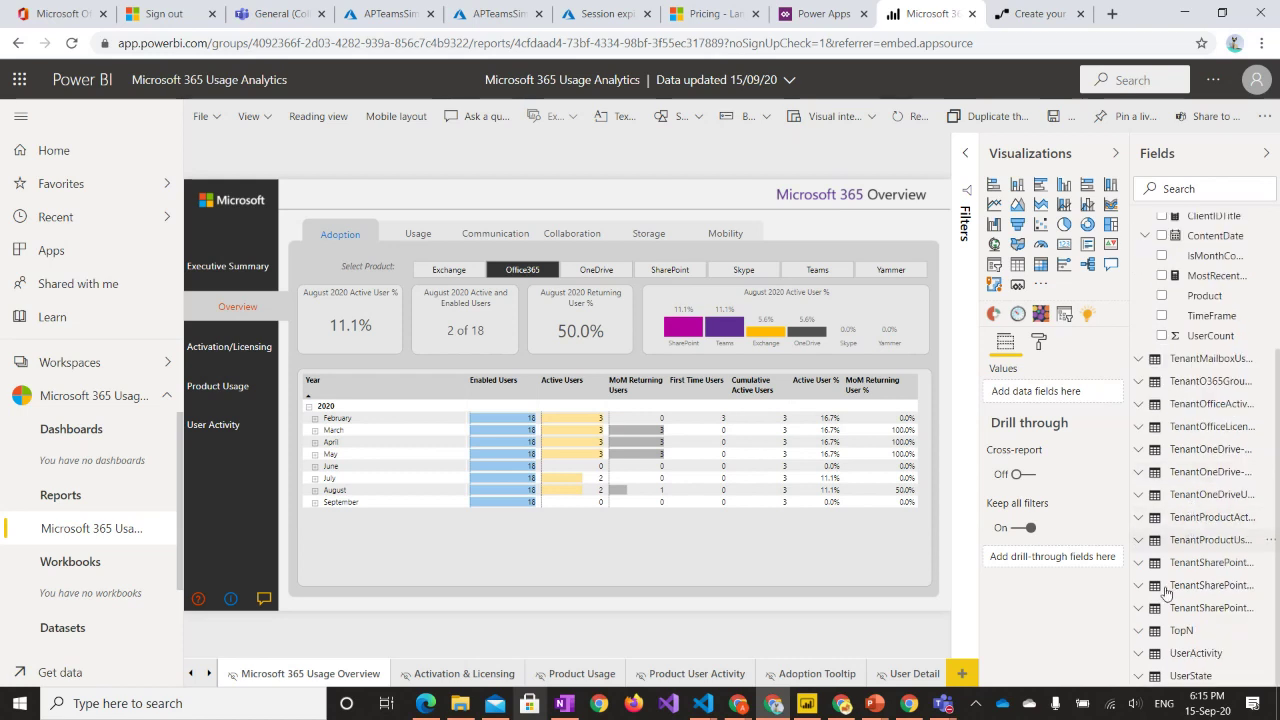
left_click(1137, 586)
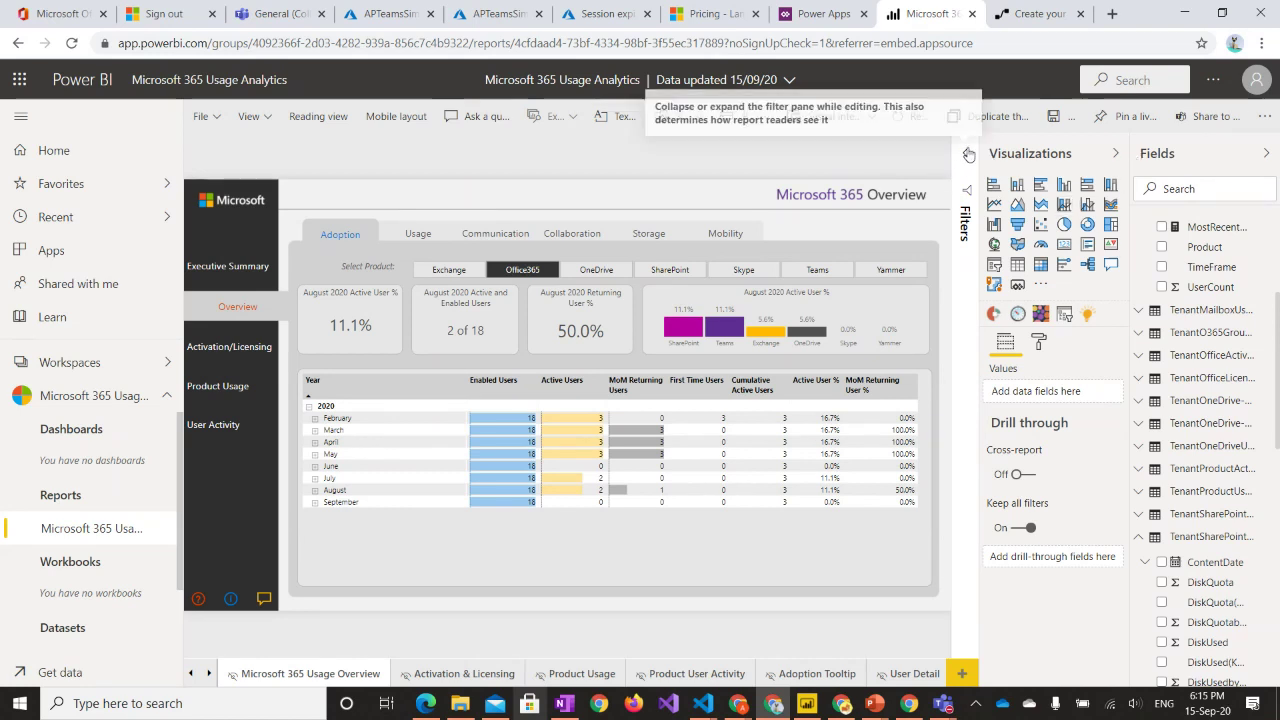
- View the workspace's Microsoft 365 Usage Analytics dataset as a blank report, and return to the existing report
scroll(79, 645, "down", 1)
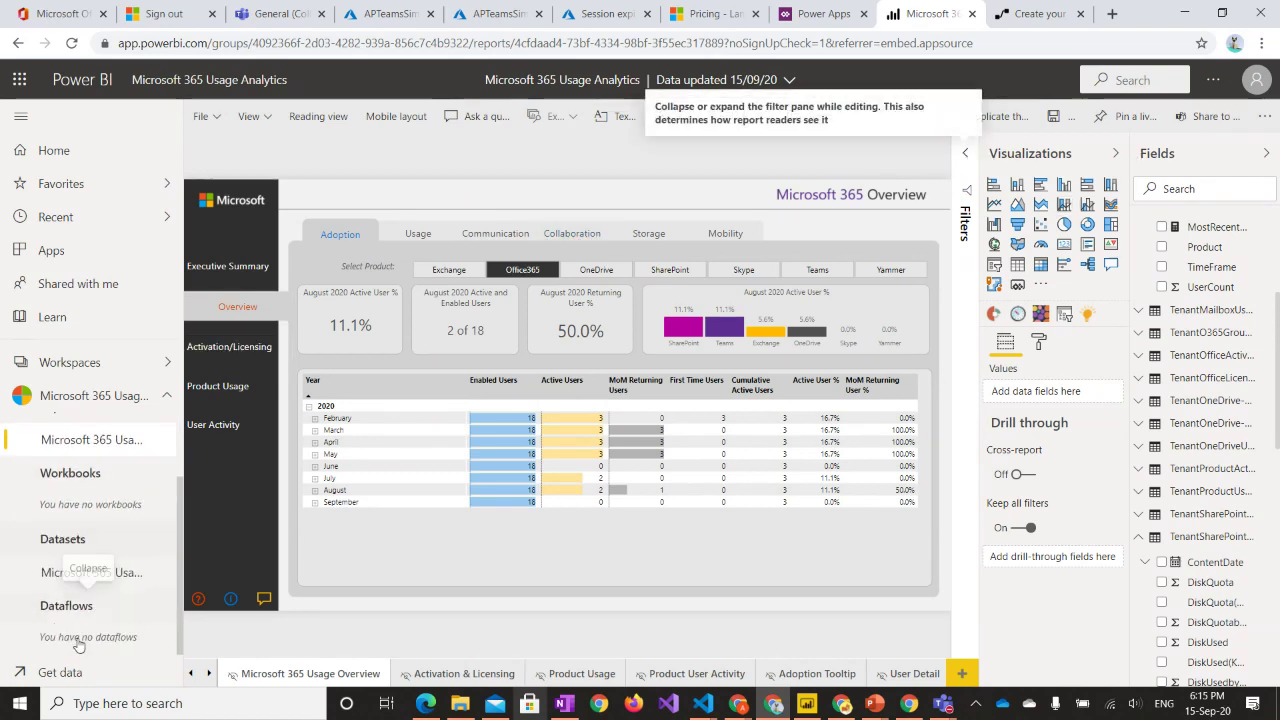
left_click(95, 583)
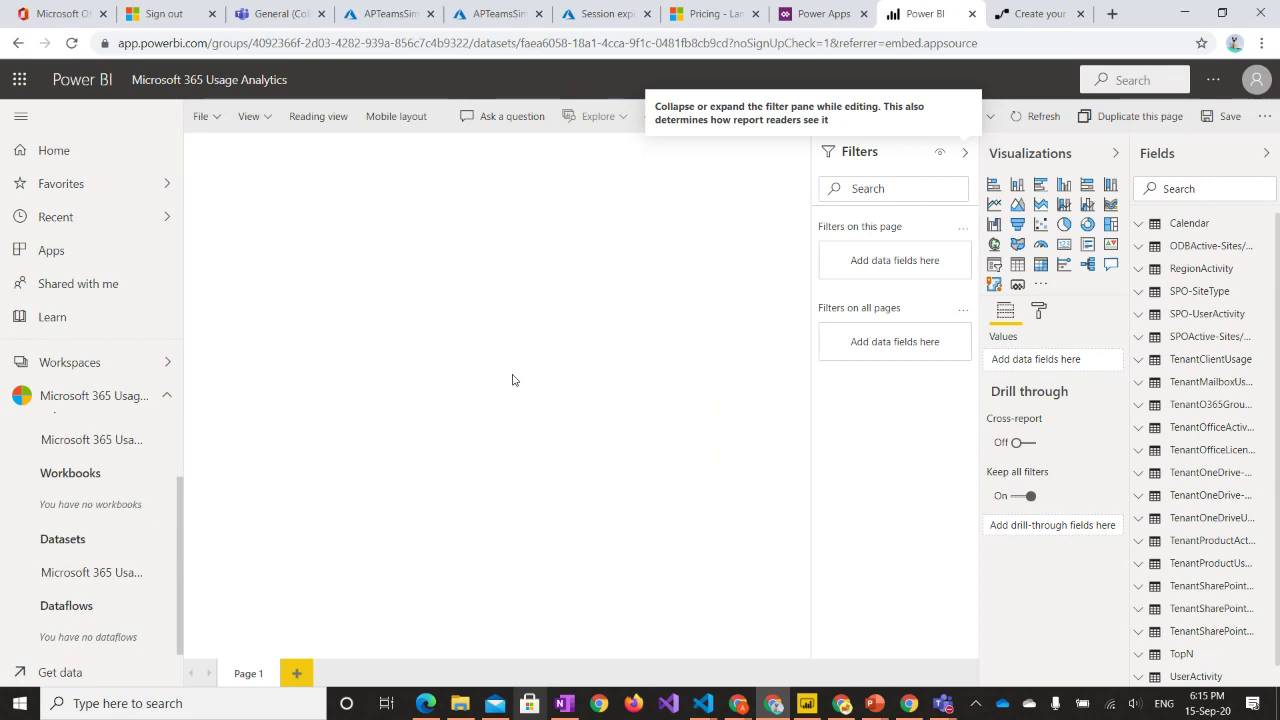
left_click(110, 439)
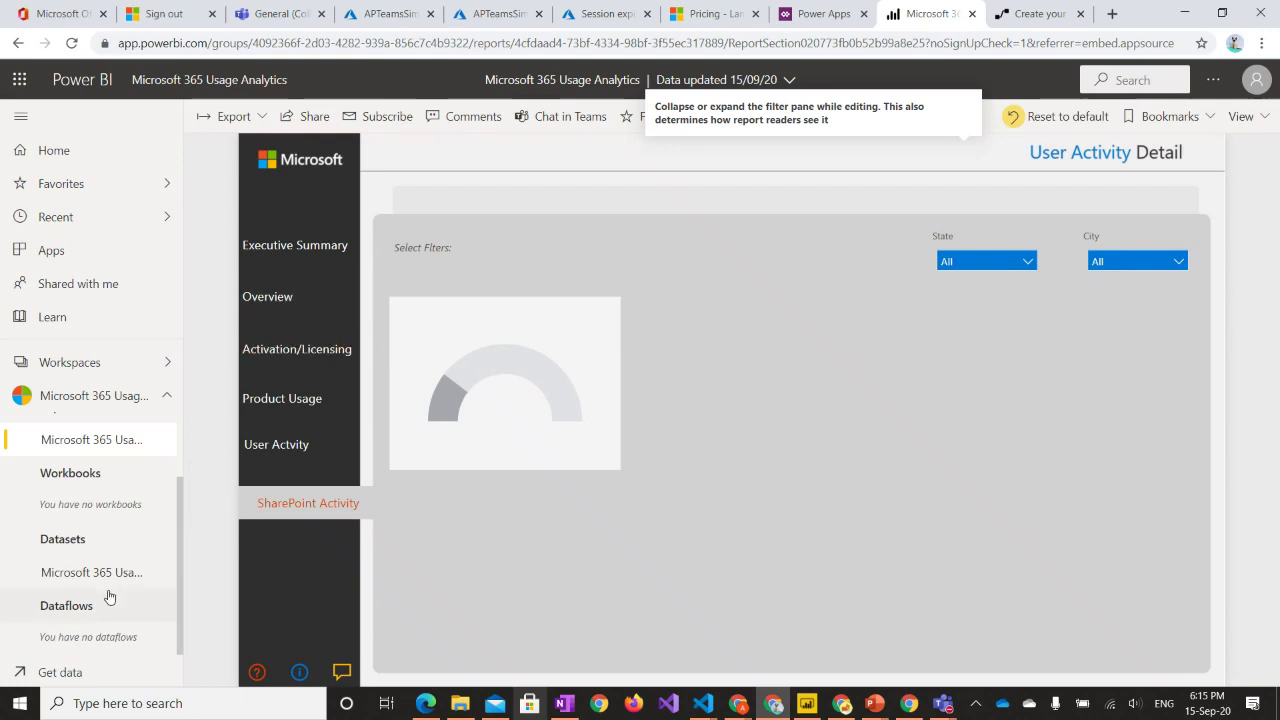
- View the workspace's Microsoft 365 Usage Analytics dataset again, and open the Microsoft 365 Usage Analytics app from the installed apps
left_click(123, 436)
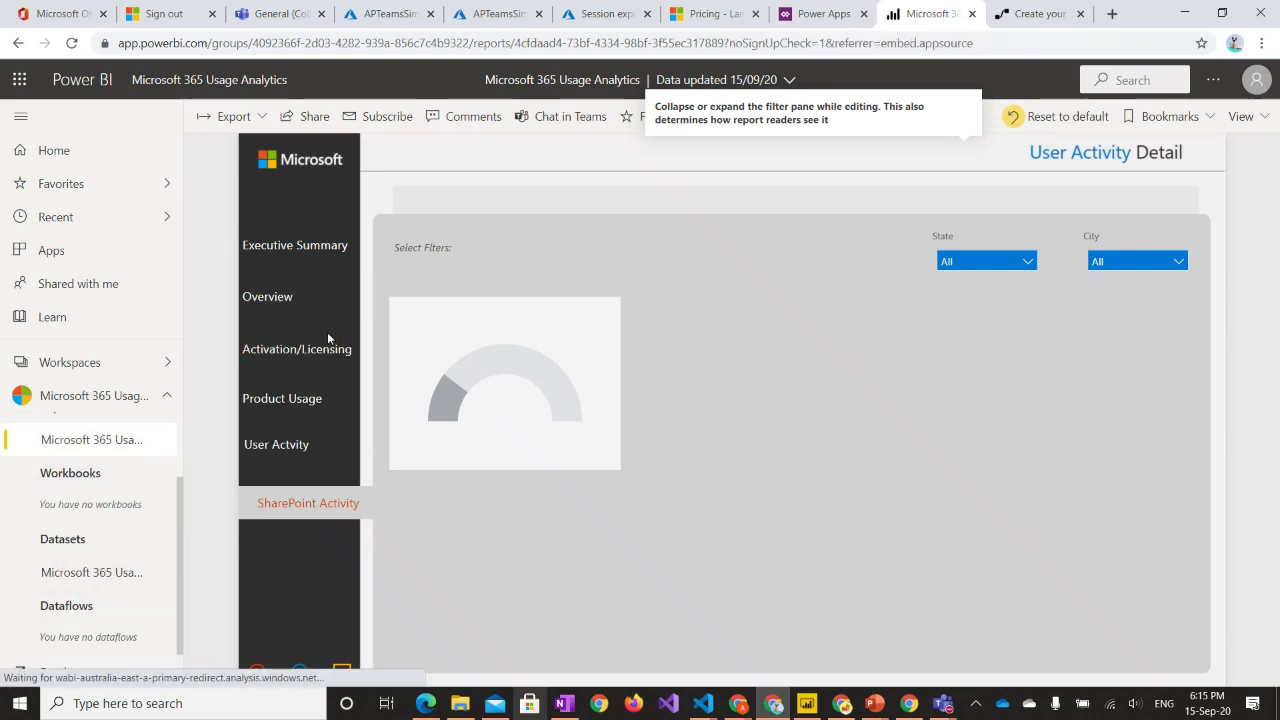
left_click(104, 572)
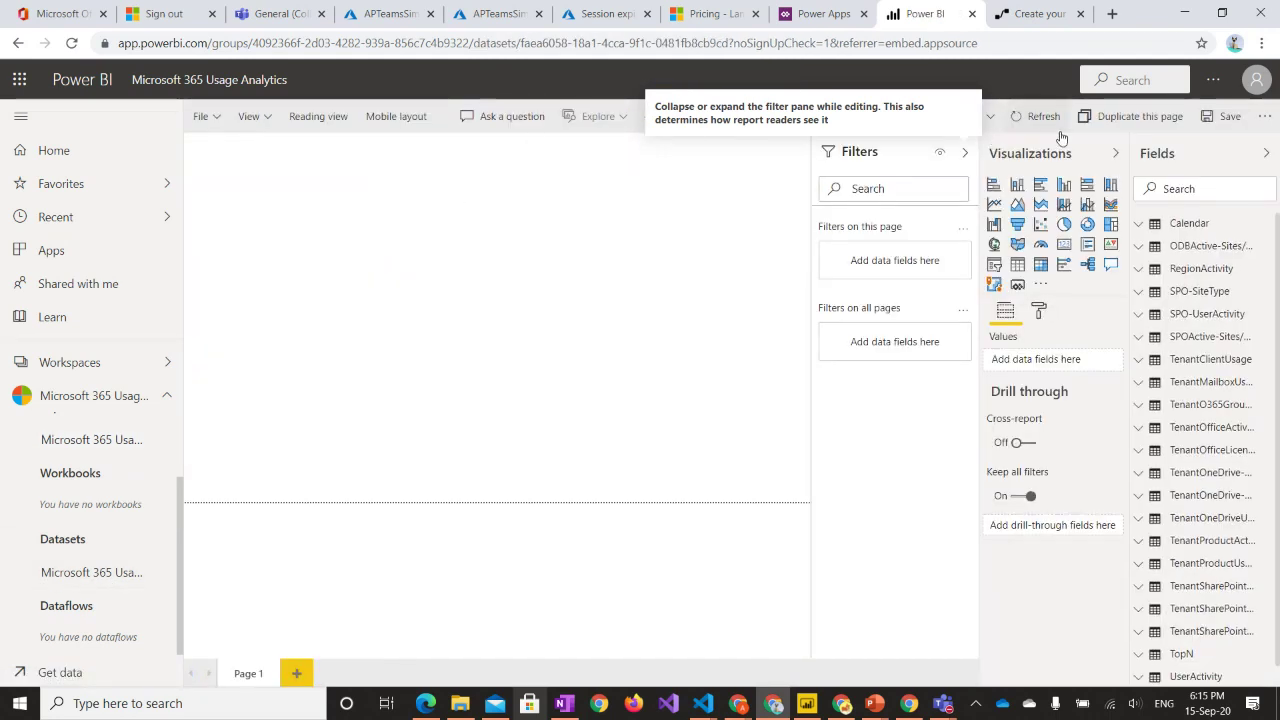
left_click(152, 249)
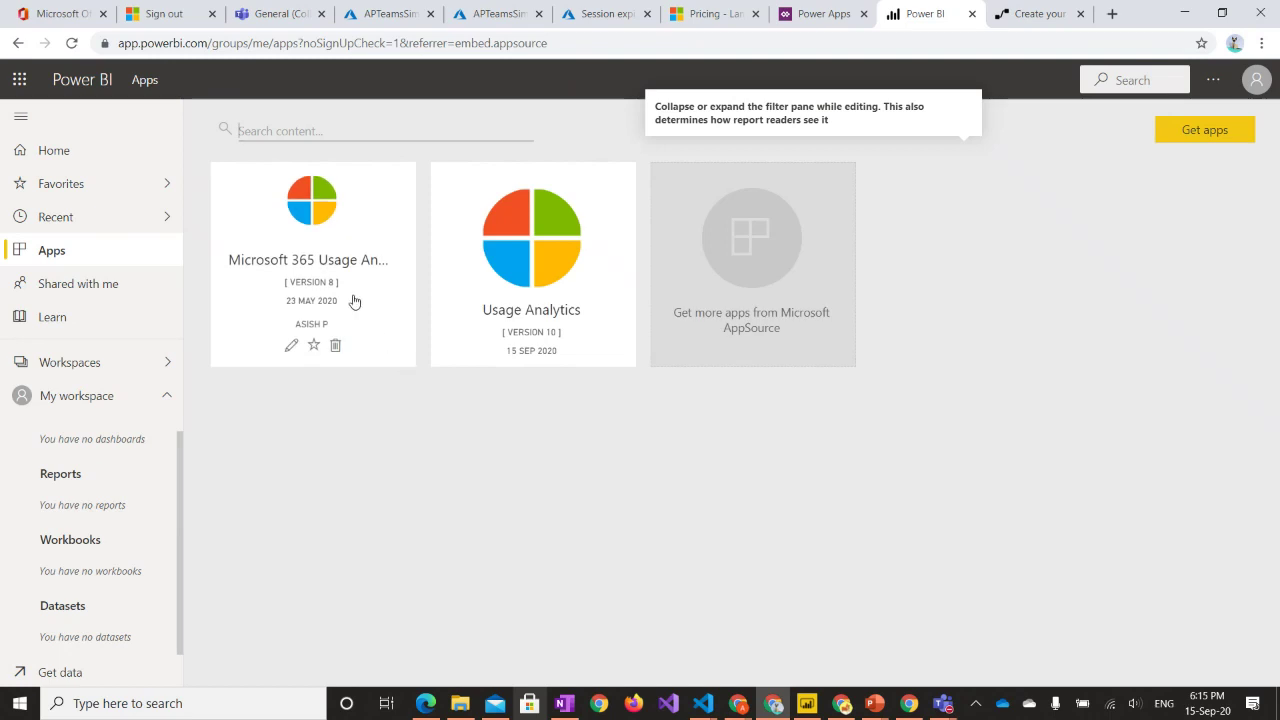
left_click(354, 301)
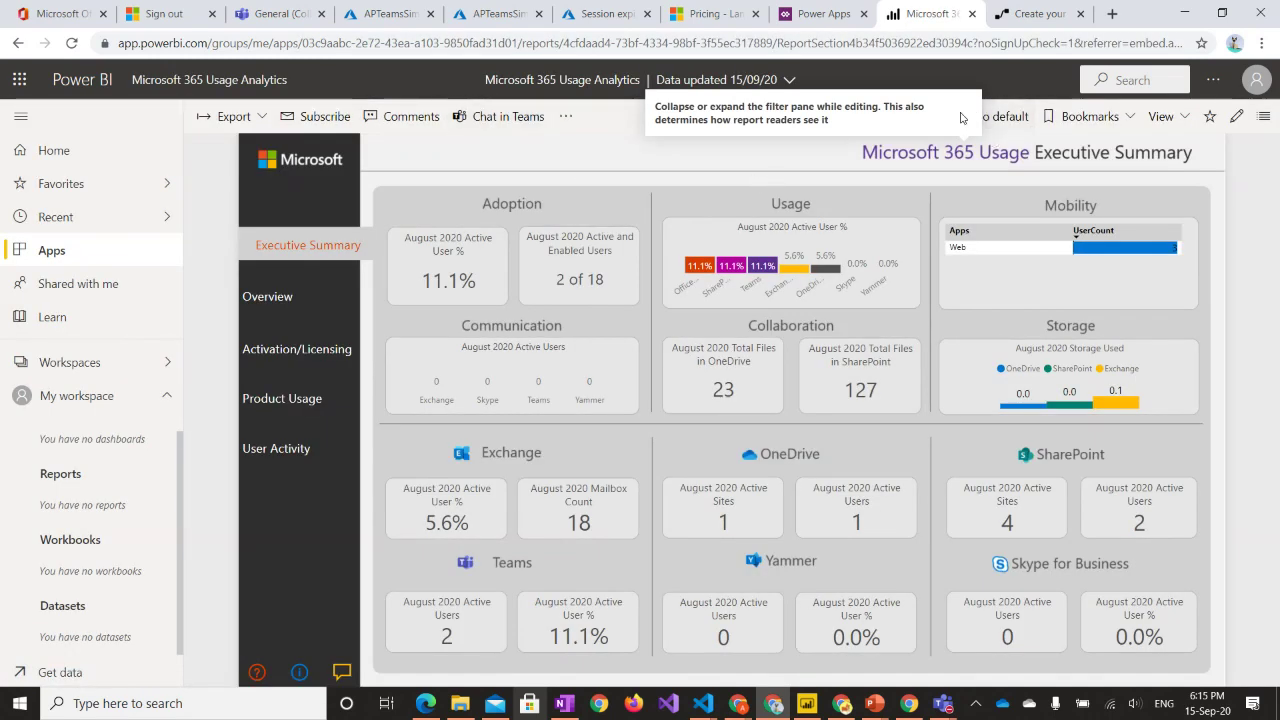
- View the app's list of contents, open its report from there, and reopen the Microsoft 365 Usage Analytics app from the installed apps
left_click(1250, 128)
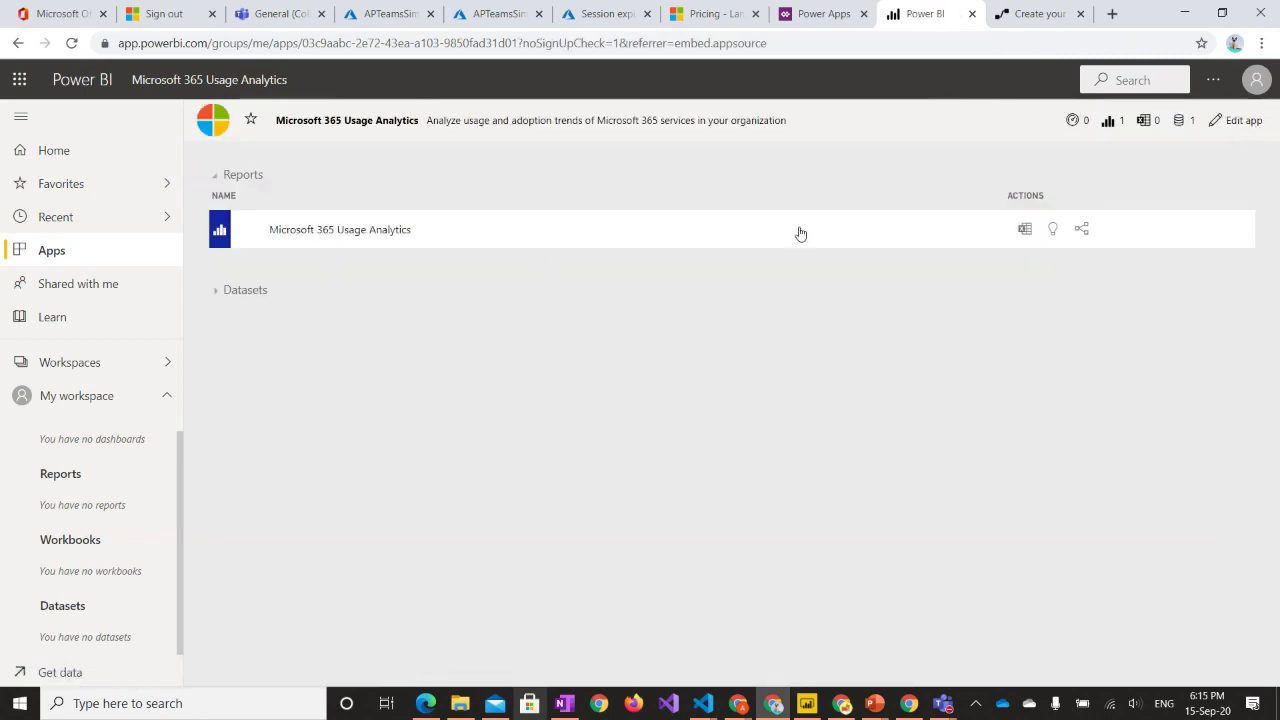
left_click(800, 233)
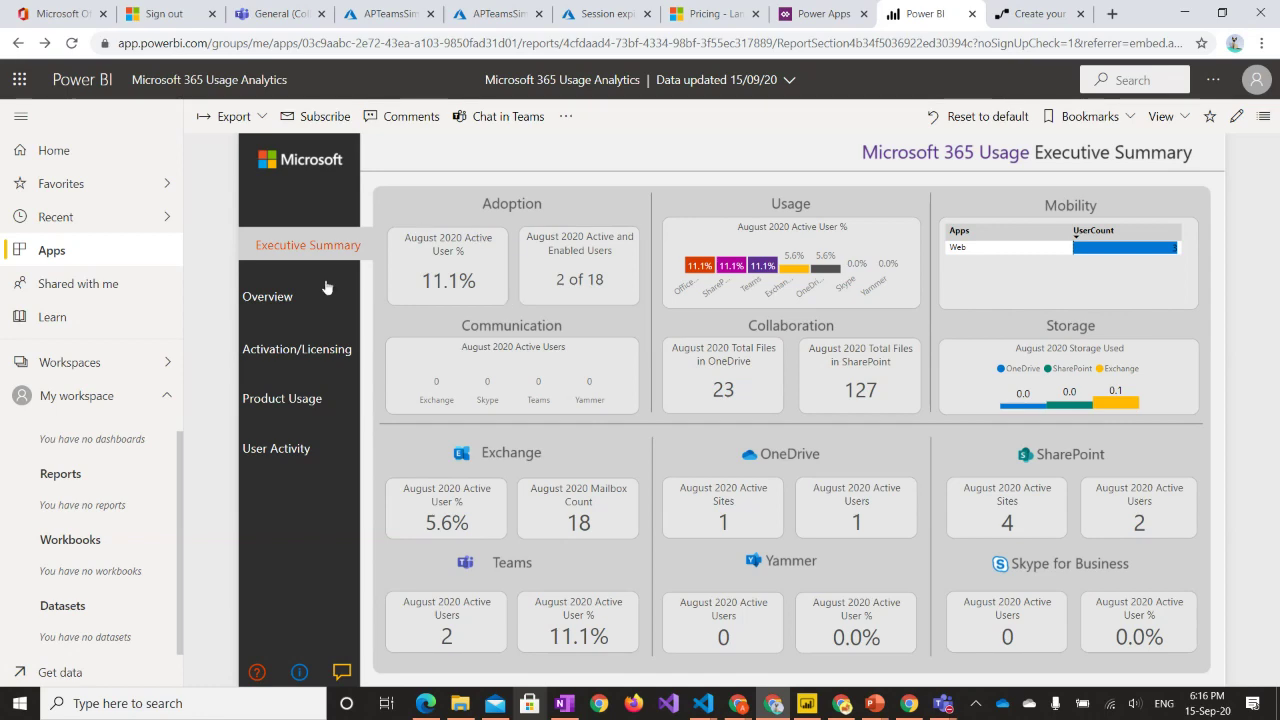
left_click(120, 250)
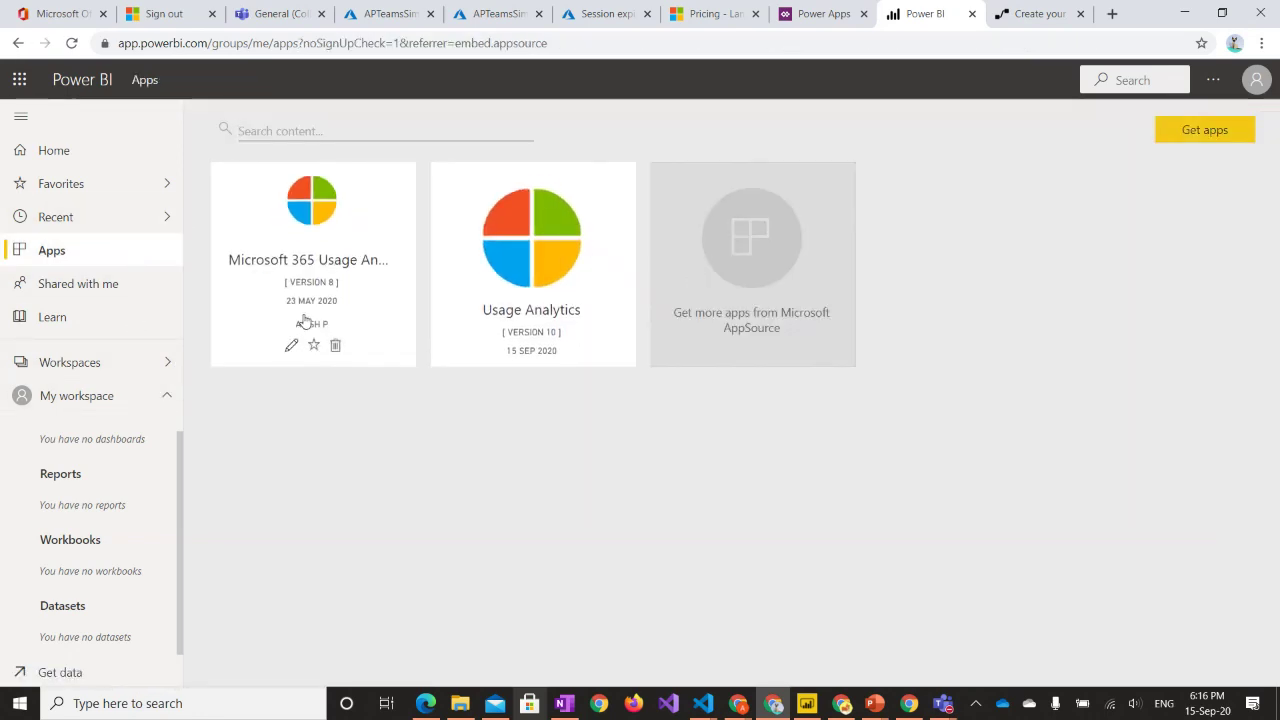
left_click(303, 320)
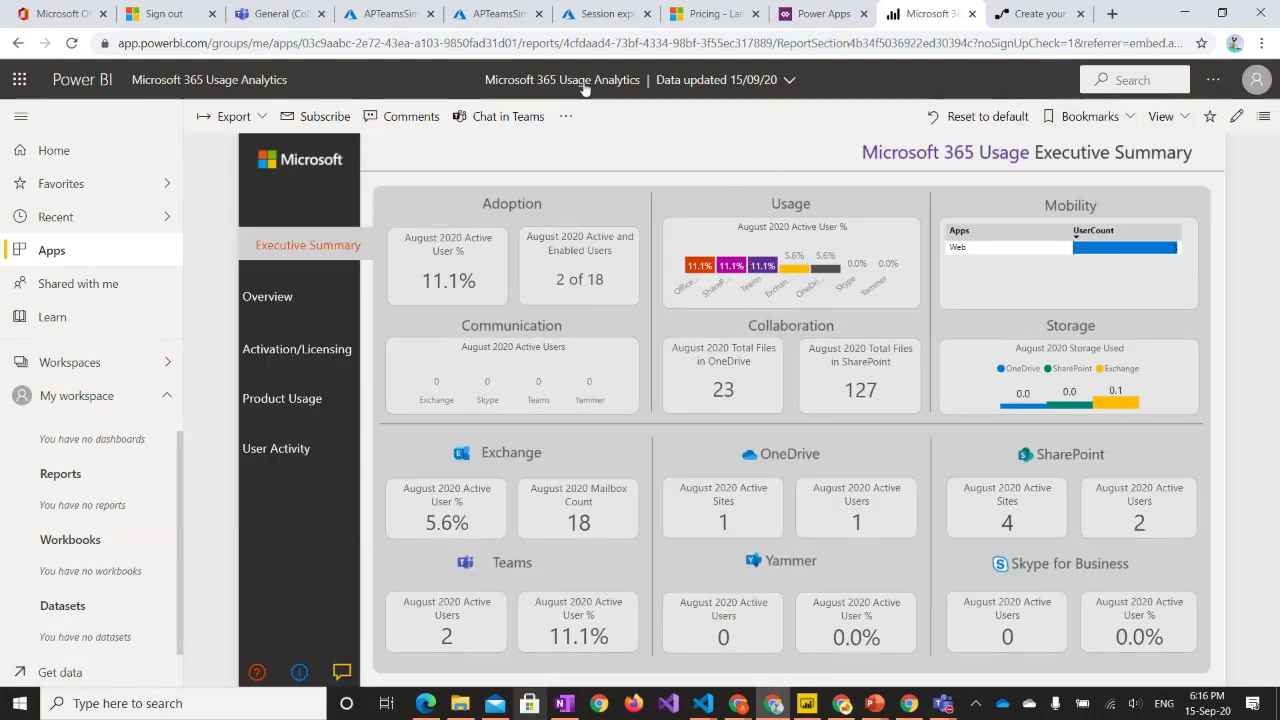
- Check the additional actions available for the app's report, and leave the browser for the Power BI Demo presentation
left_click(567, 114)
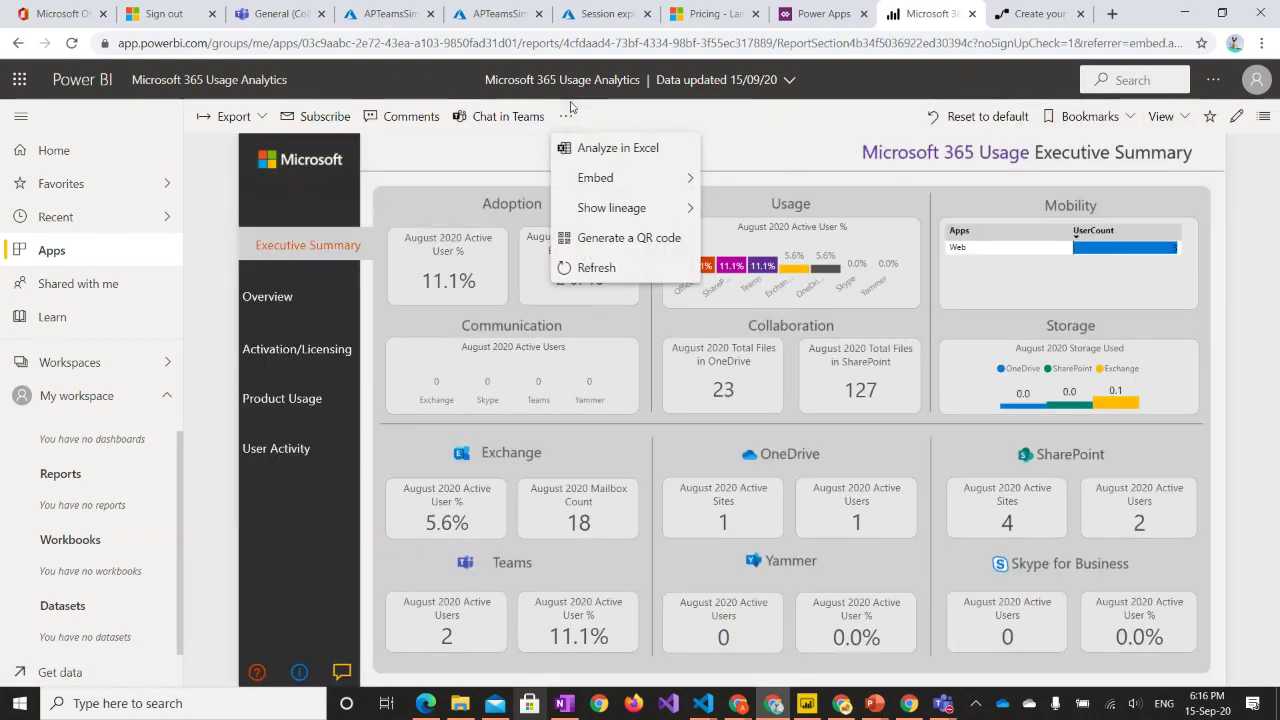
left_click(744, 103)
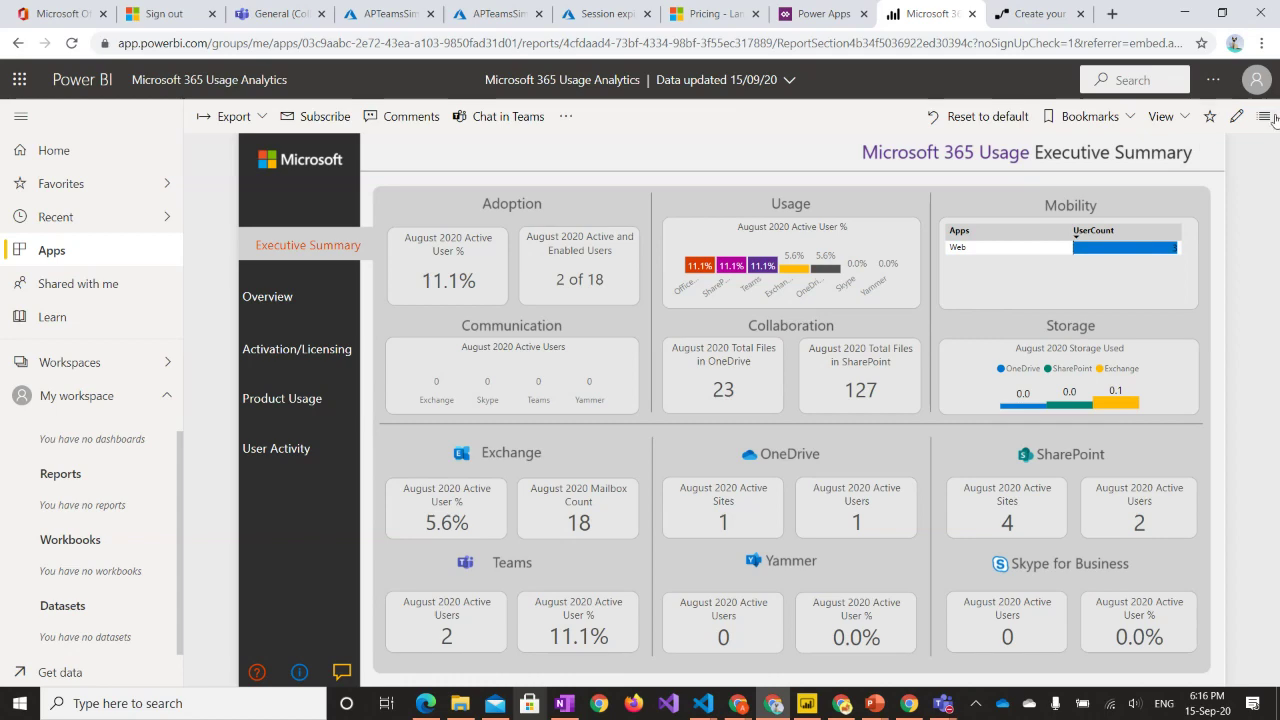
left_click(1183, 13)
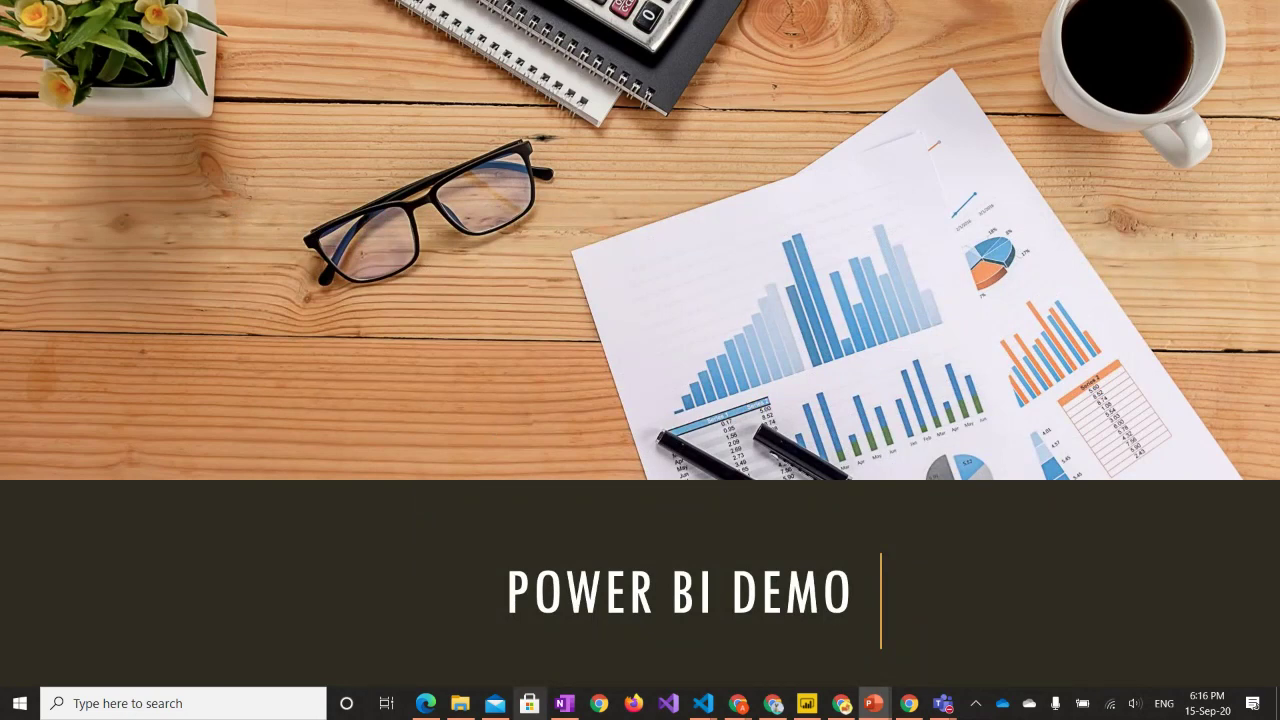
key("Right")
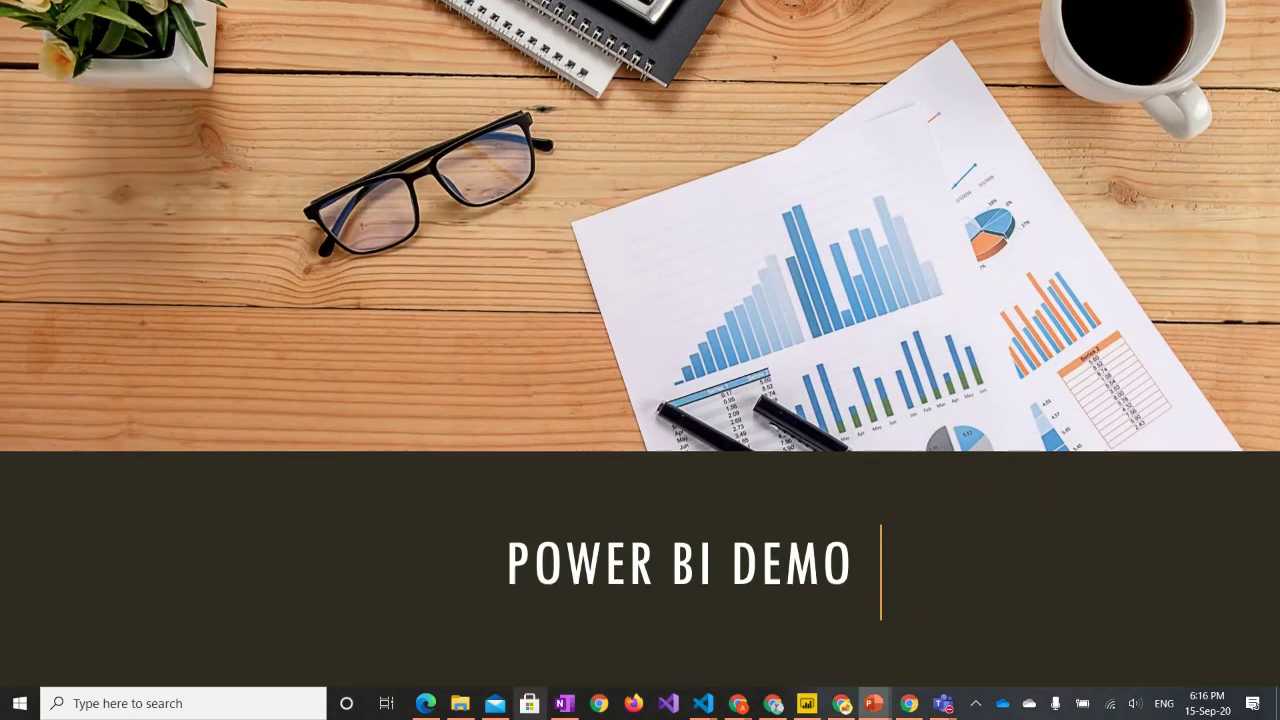
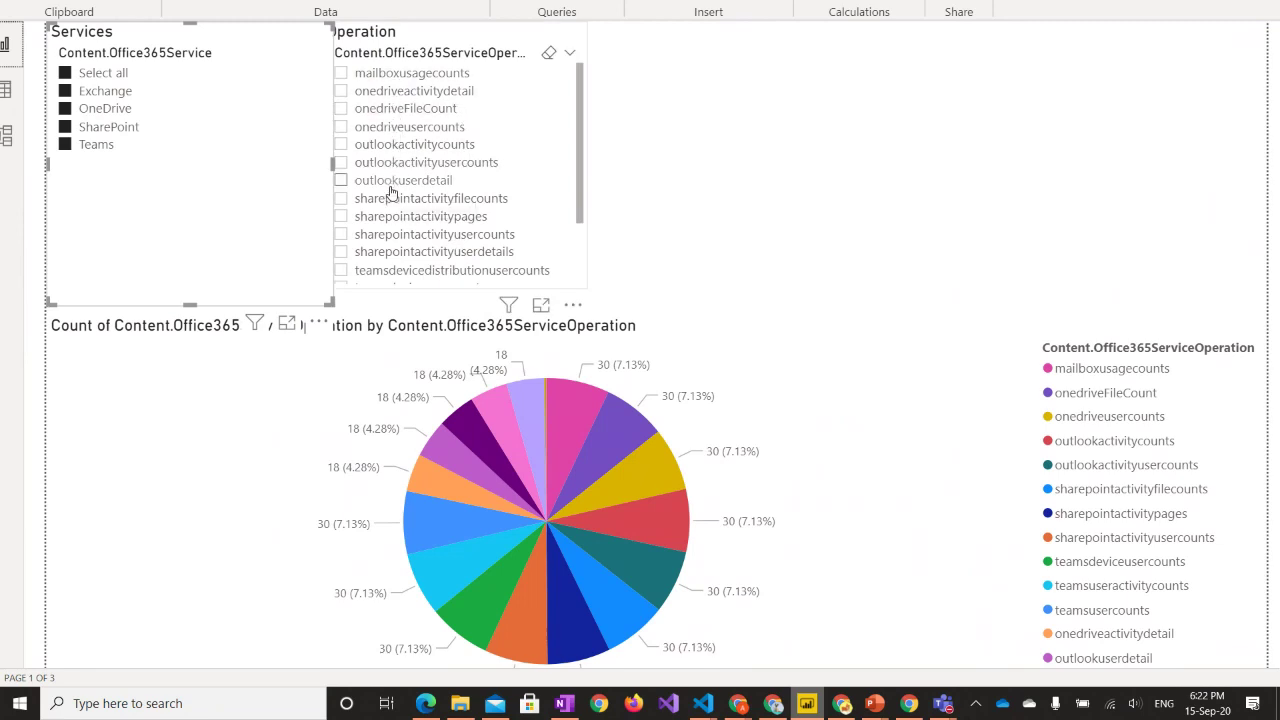
- Look through the Operation slicer's entries, clear all selected services in the Services slicer and filter the report to OneDrive
scroll(398, 248, "down", 3)
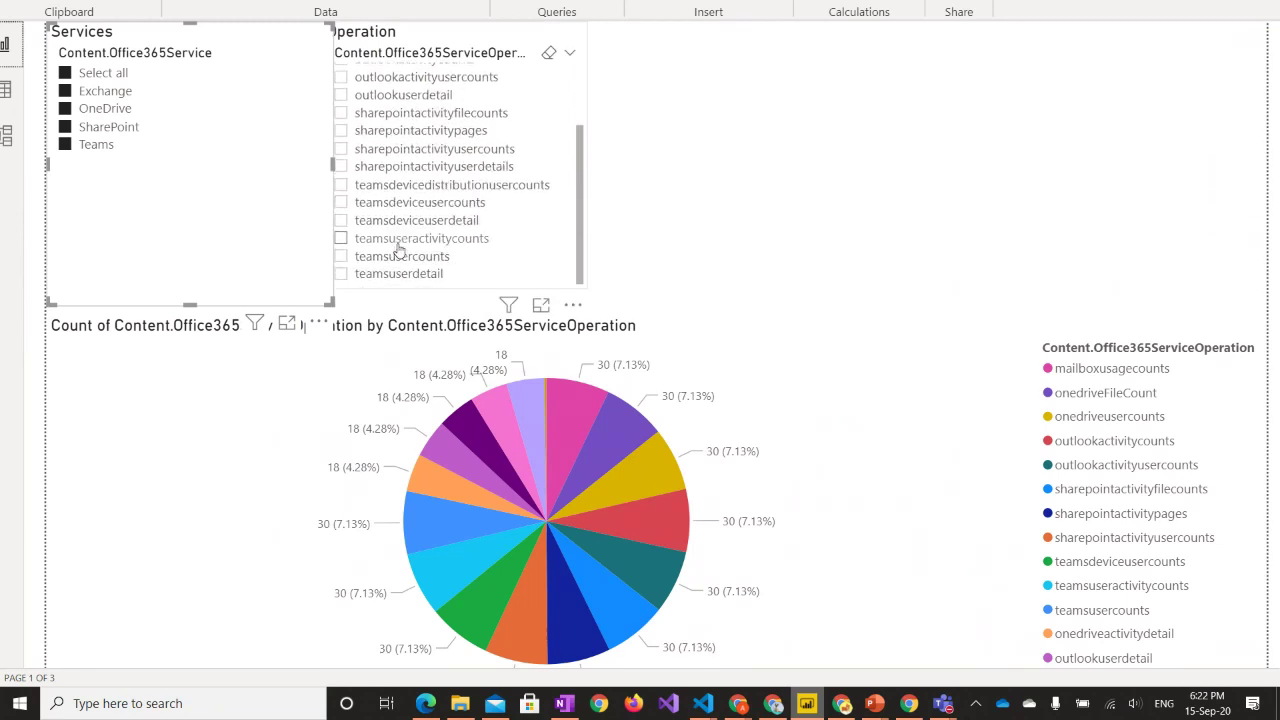
scroll(398, 248, "down", 1)
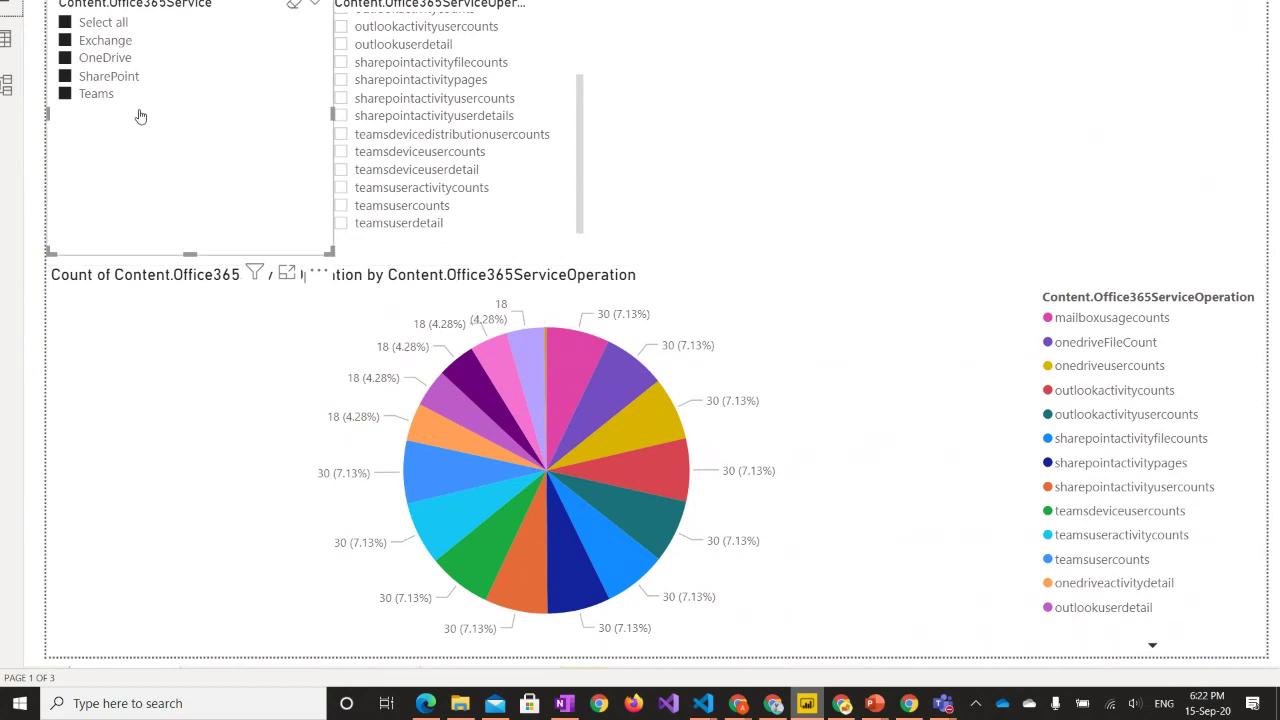
scroll(143, 117, "up", 1)
left_click(68, 100)
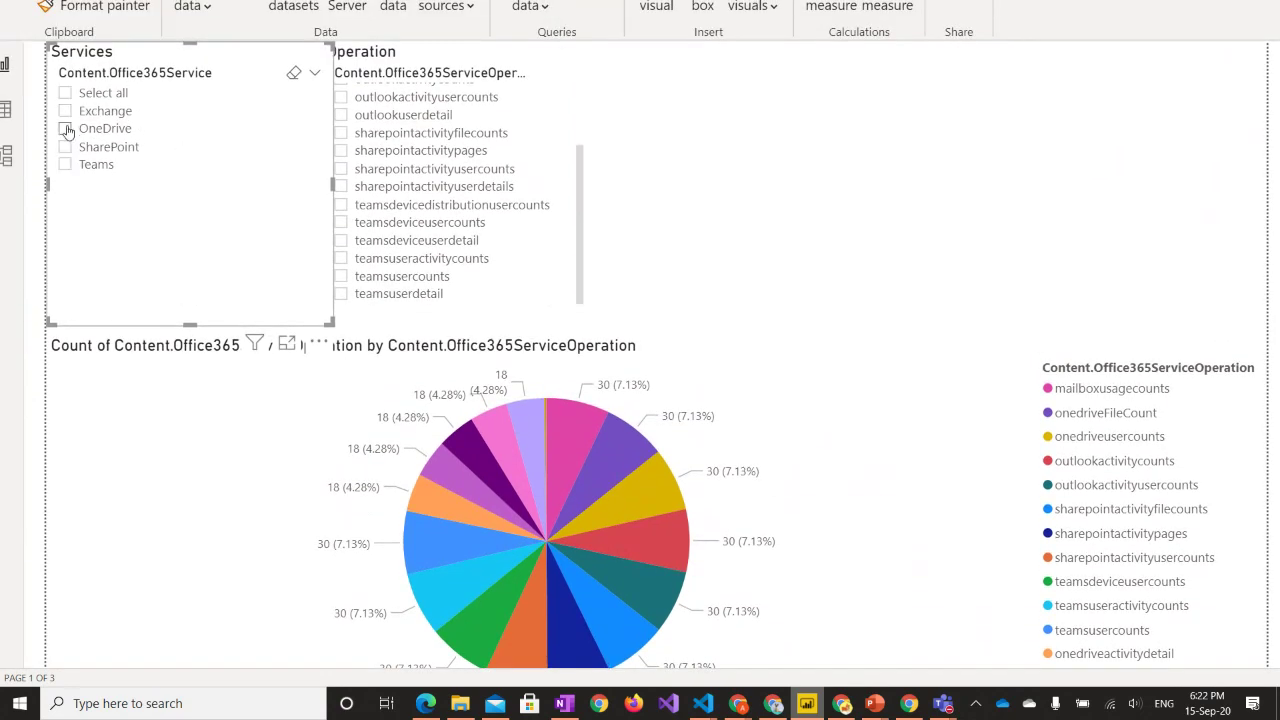
left_click(66, 130)
scroll(476, 336, "down", 1)
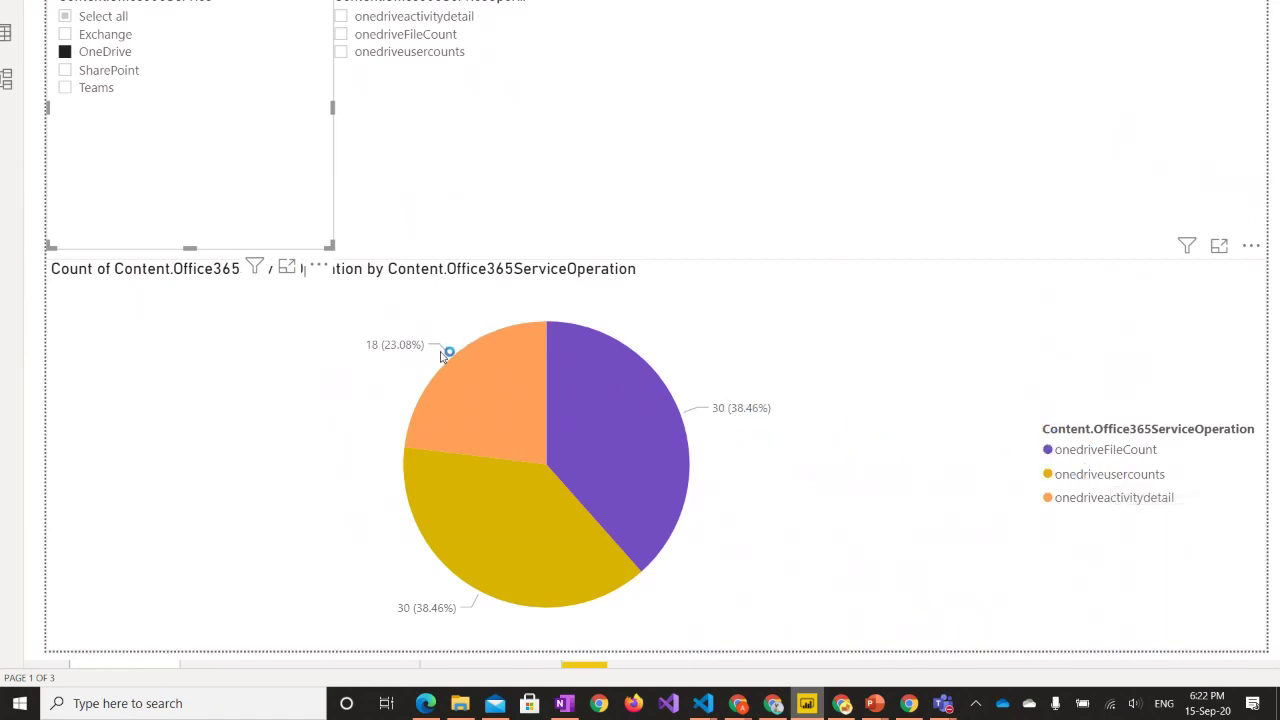
- Inspect the OneDrive slices of the operation pie chart, and filter the Services slicer to SharePoint and finally to Teams
mouse_move(673, 413)
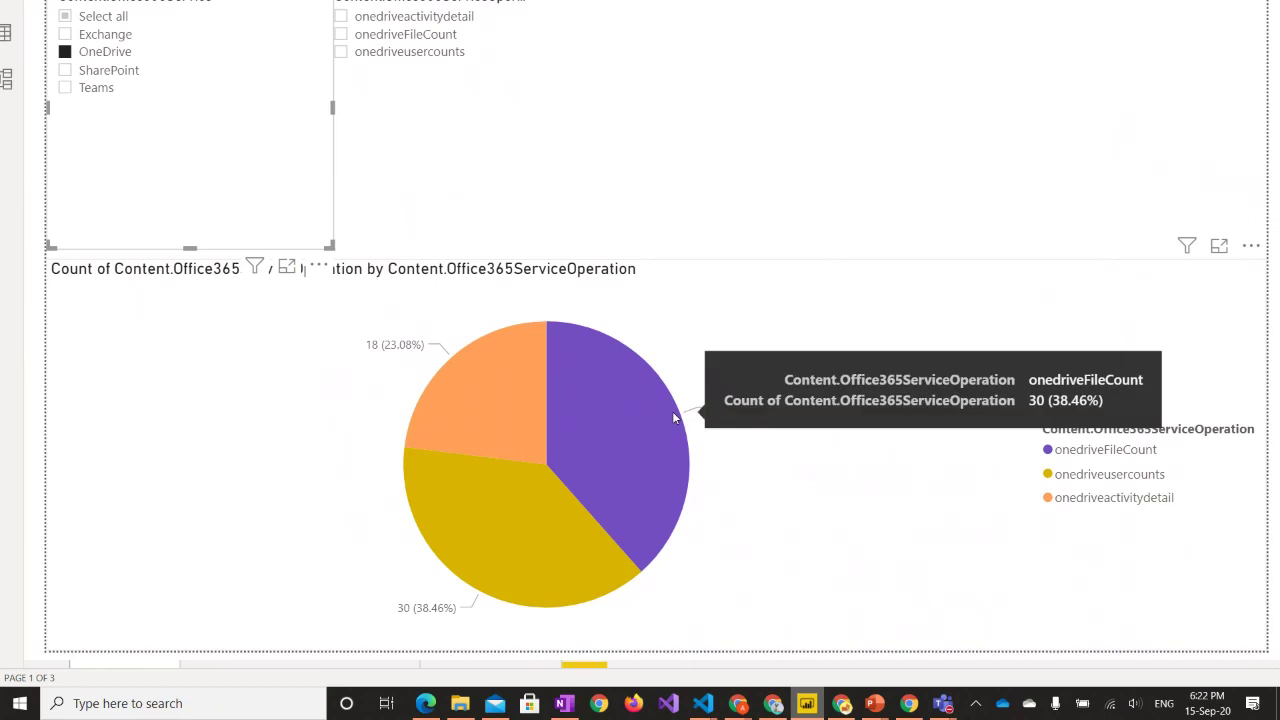
key("ctrl+F1")
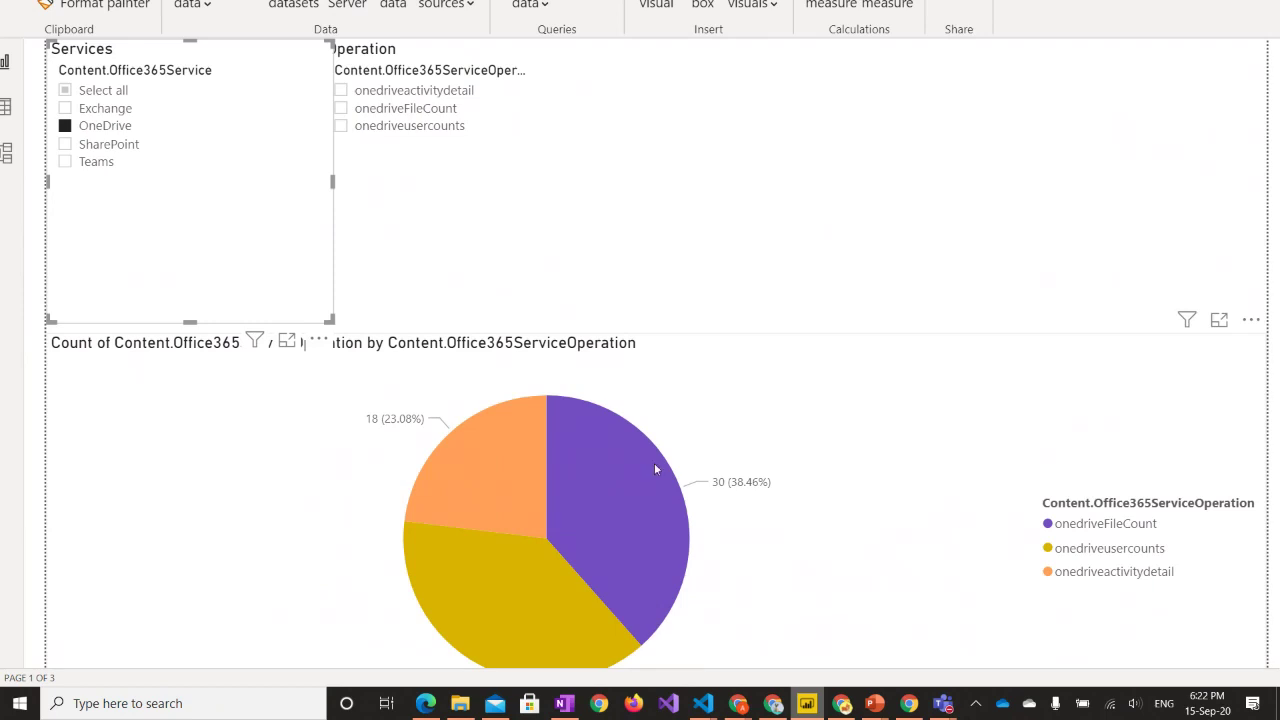
mouse_move(654, 464)
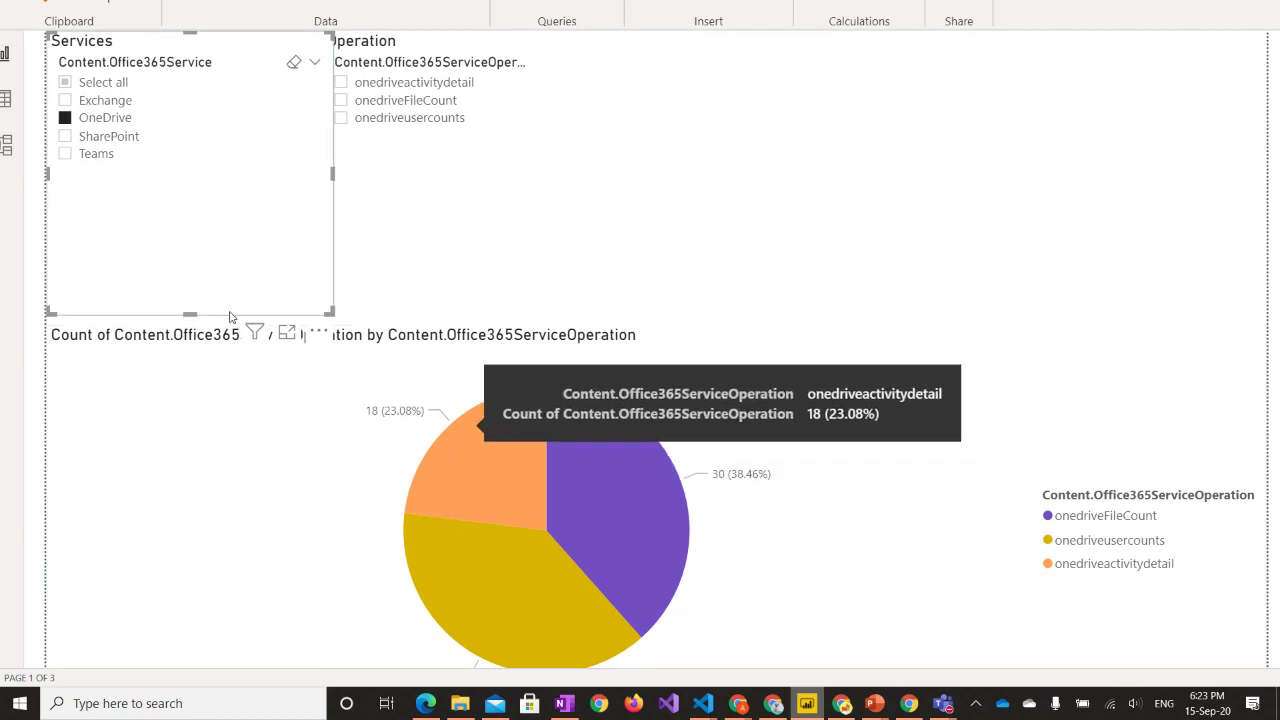
left_click(106, 136)
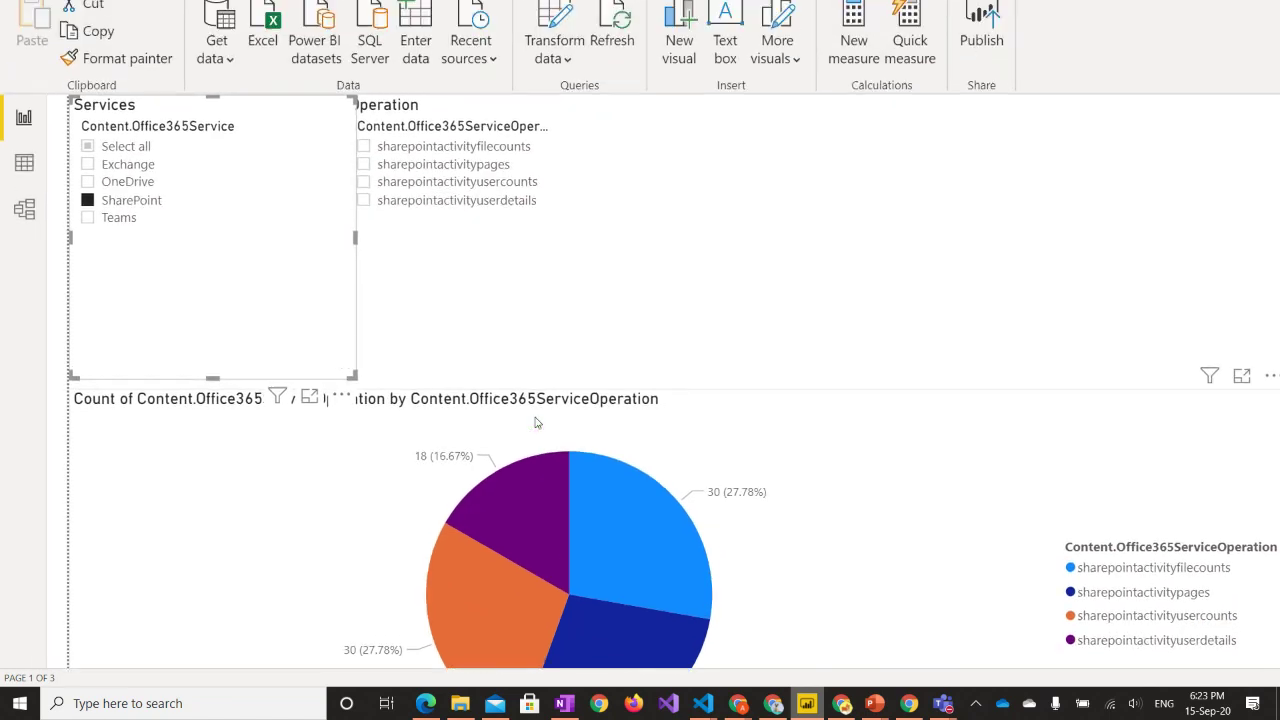
left_click(96, 230)
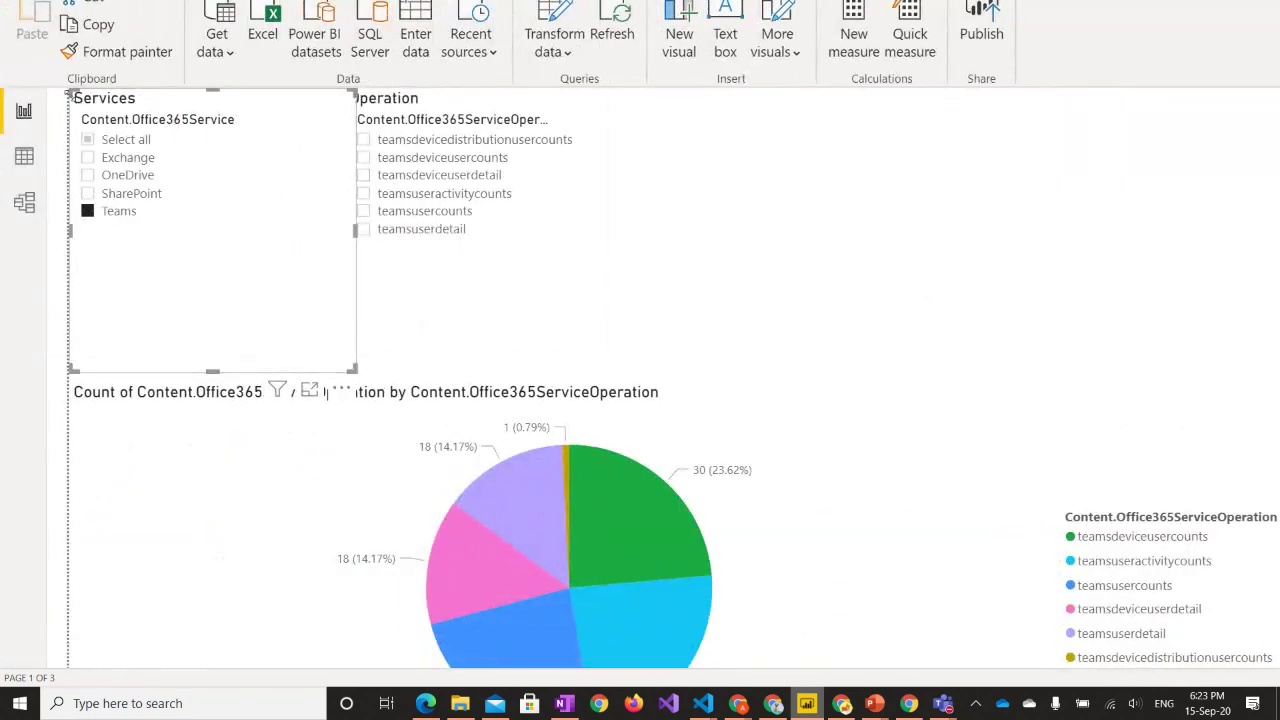
- Show the report's underlying data, expand the O365TeamsUsageData table and browse its columns to Content.Office365Service
left_click(24, 157)
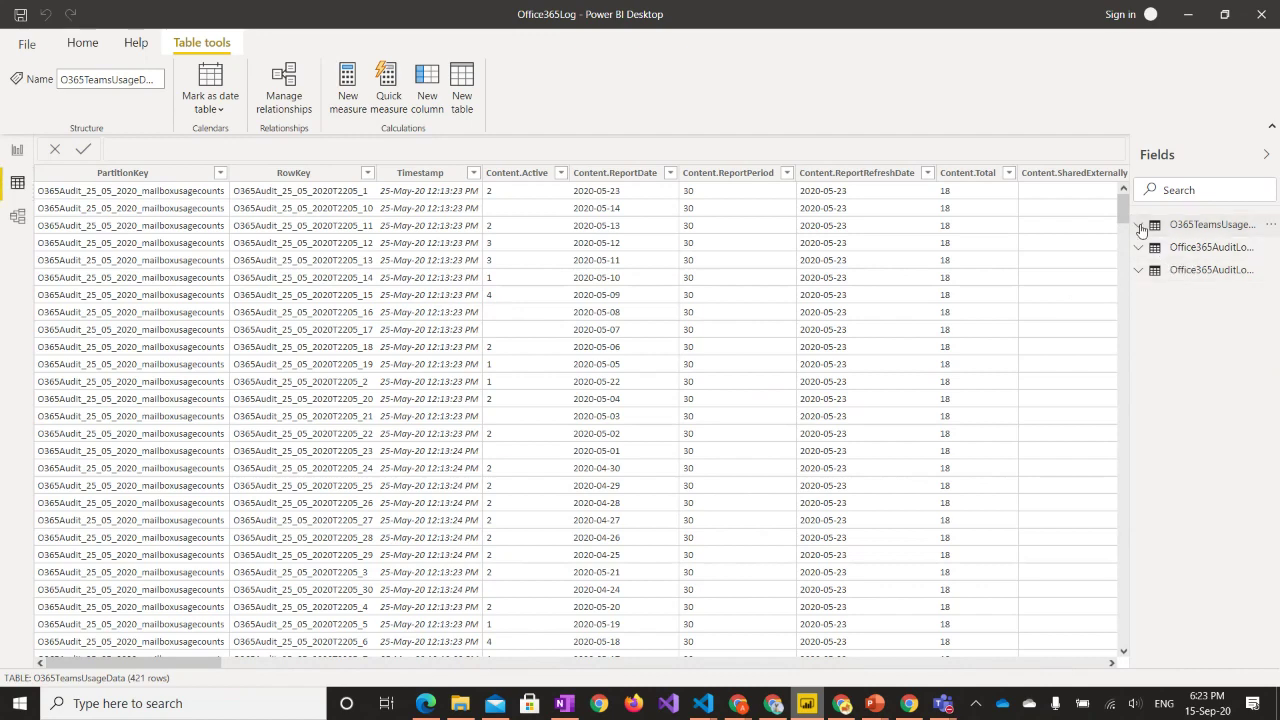
left_click(1139, 228)
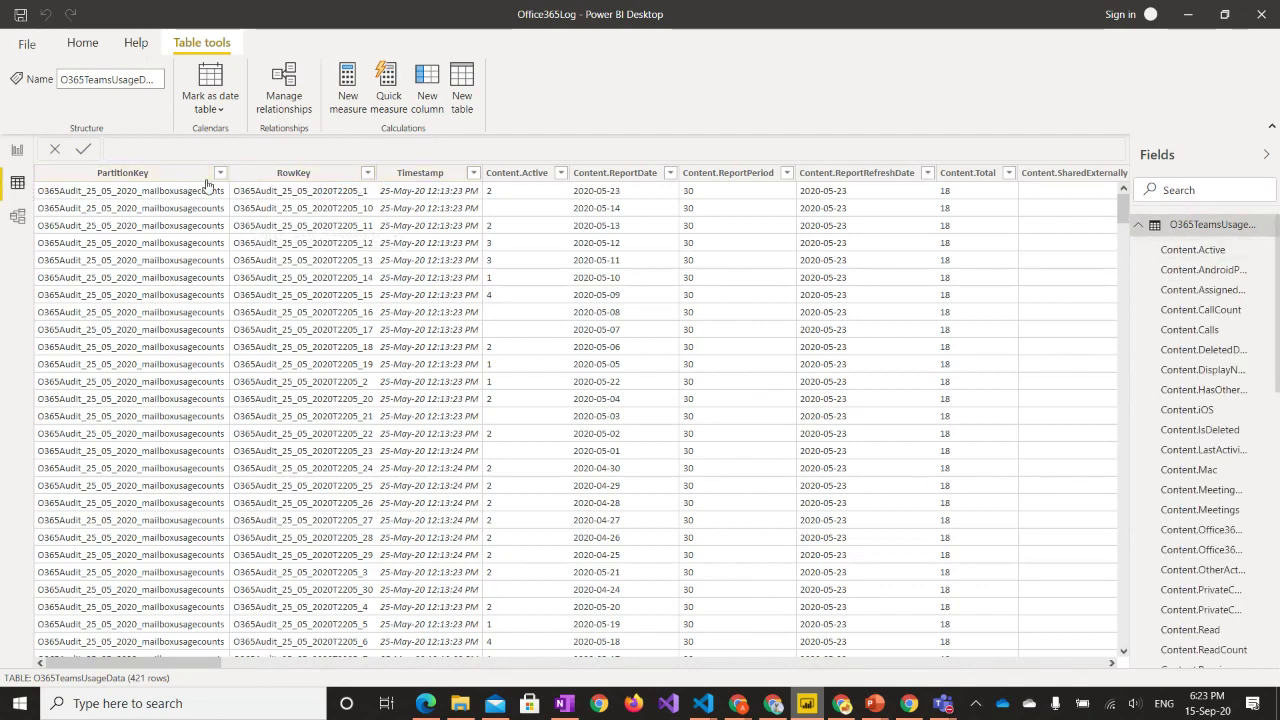
scroll(480, 222, "right", 3)
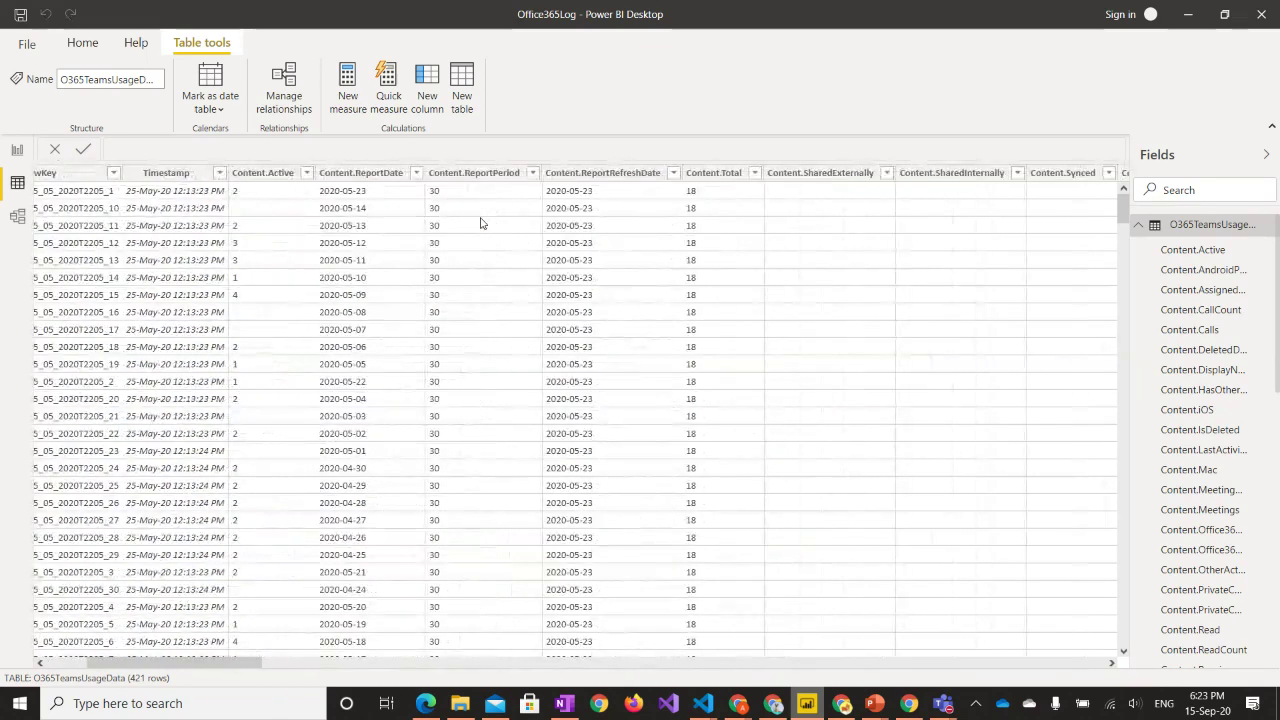
scroll(480, 222, "right", 6)
scroll(480, 222, "right", 12)
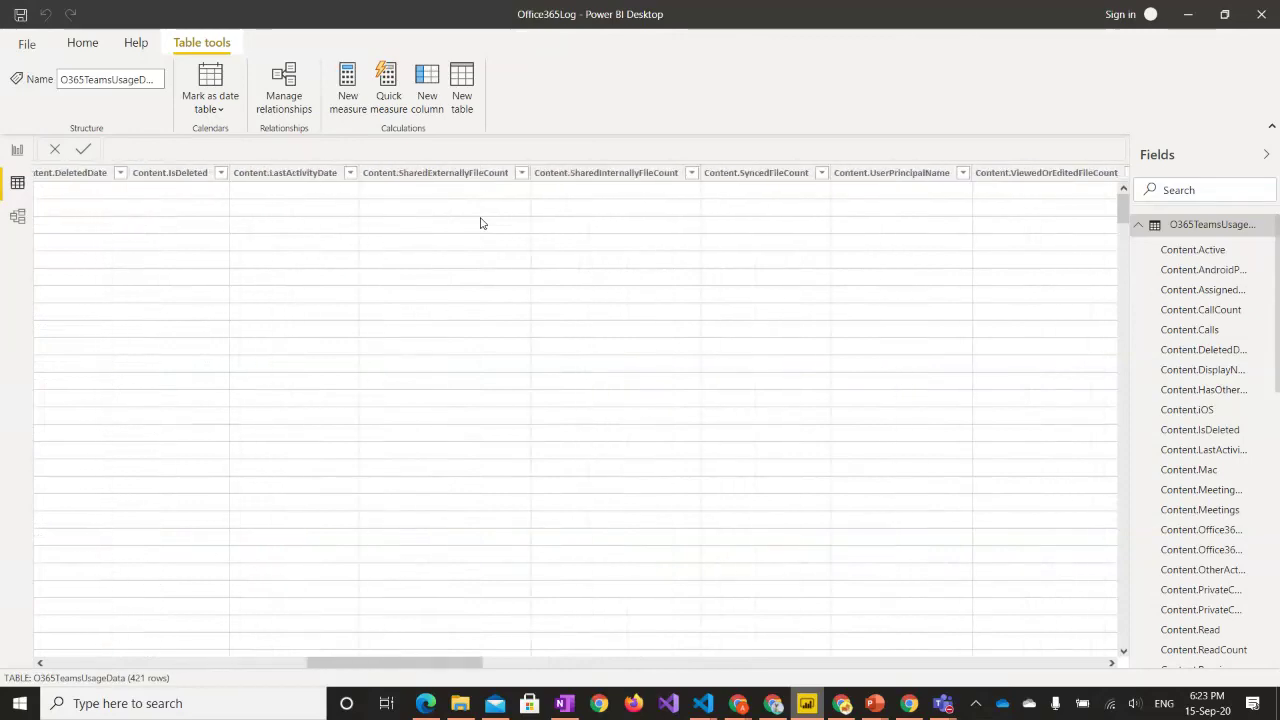
scroll(480, 222, "left", 6)
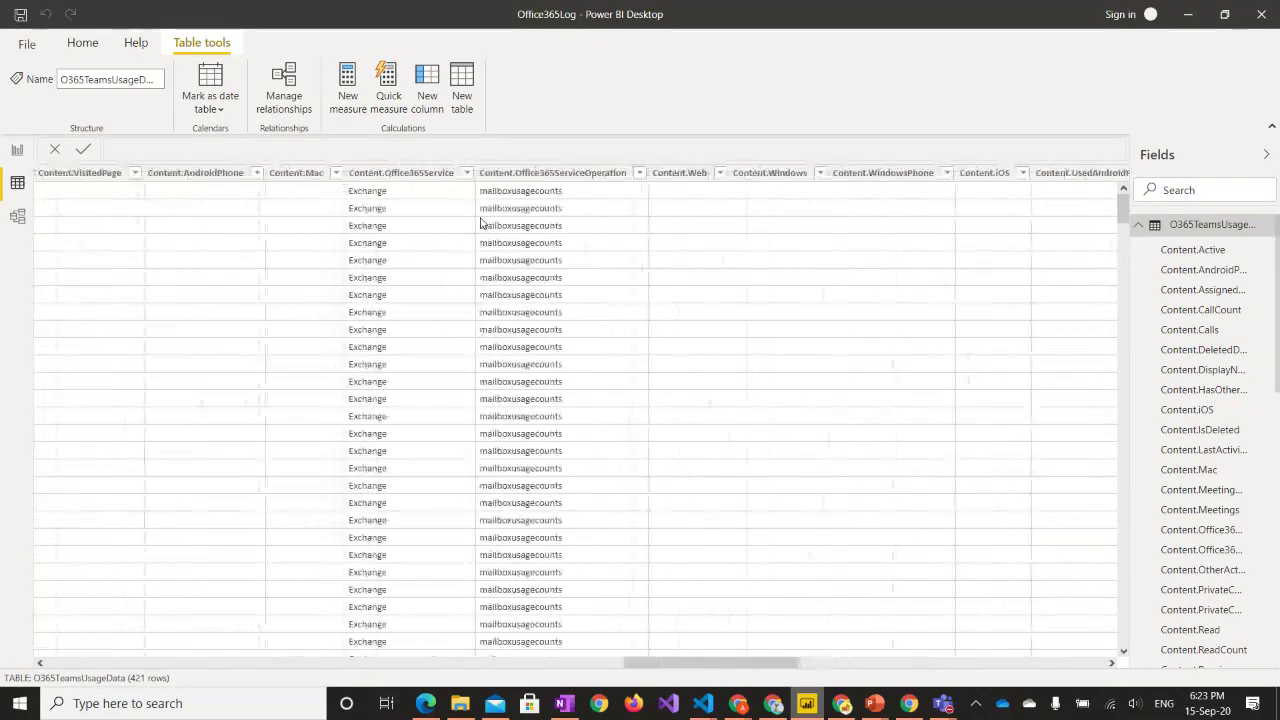
- Filter the Content.Office365Service column of O365TeamsUsageData to show only the Teams rows
left_click(520, 172)
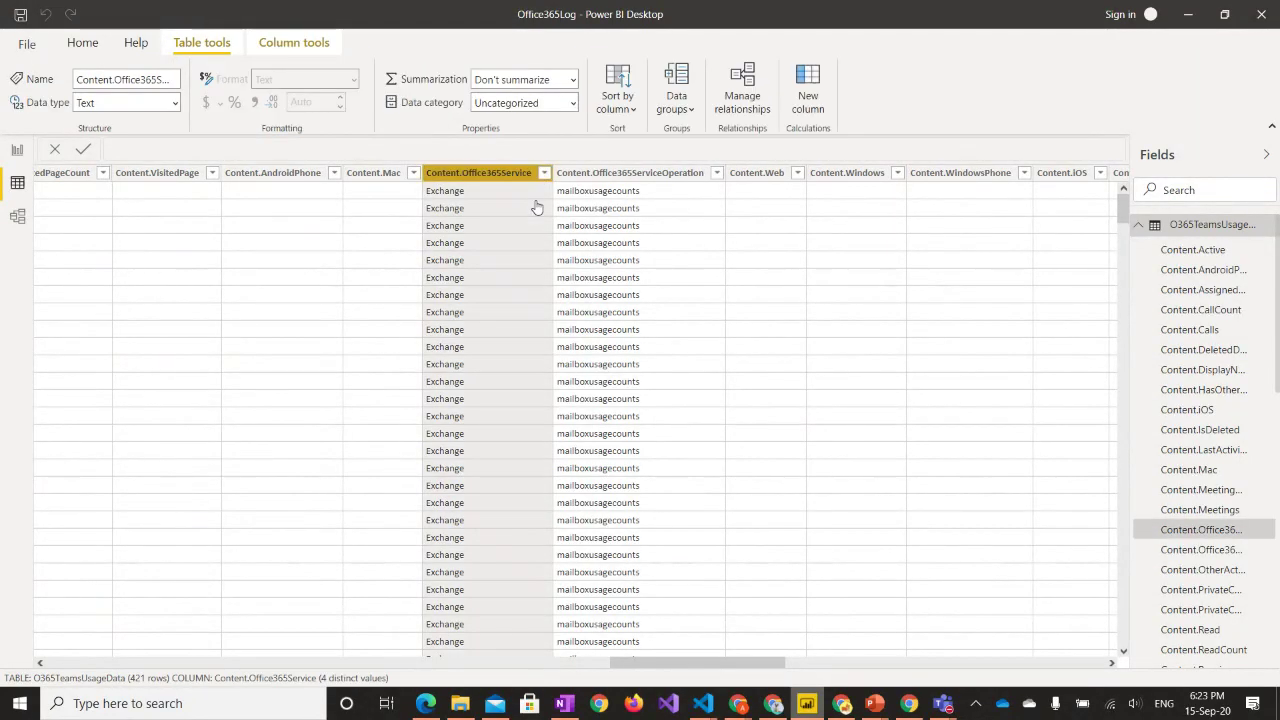
left_click(543, 173)
left_click(590, 345)
left_click(578, 400)
left_click(702, 432)
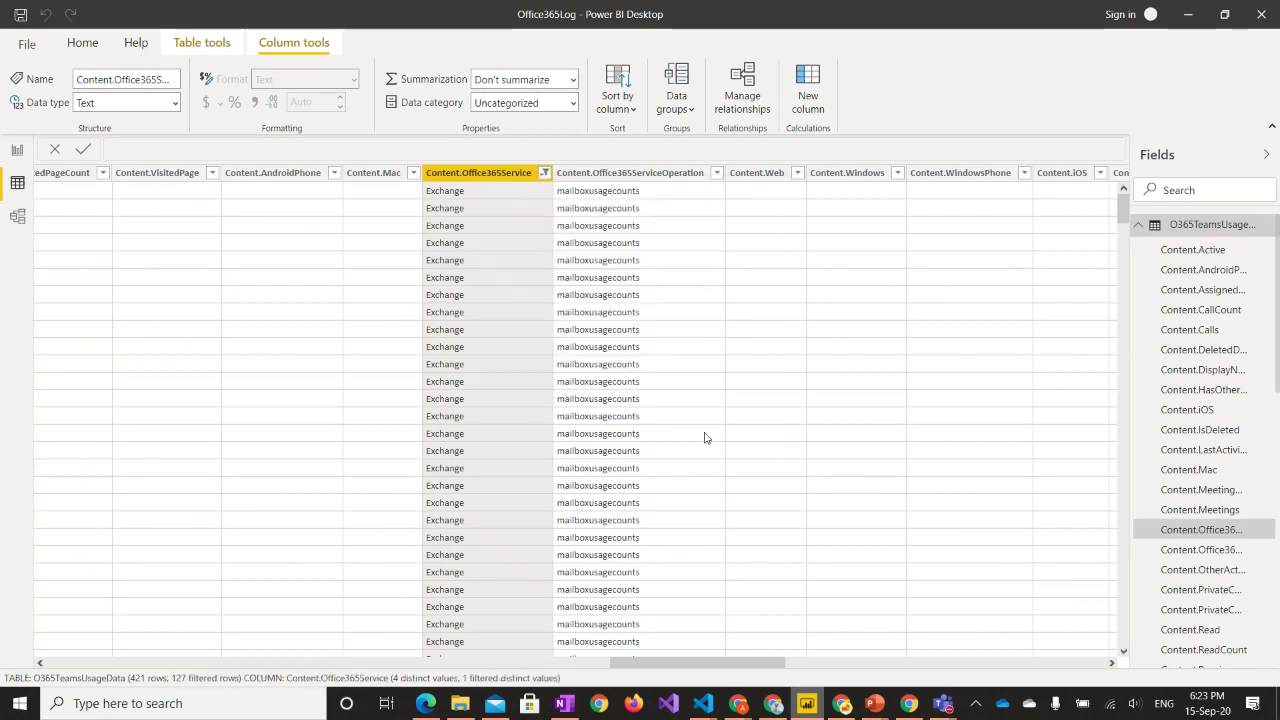
- Examine the filtered Teams rows across the table's key, report date, assigned products, last activity and user principal name columns
scroll(231, 385, "left", 9)
scroll(231, 386, "left", 10)
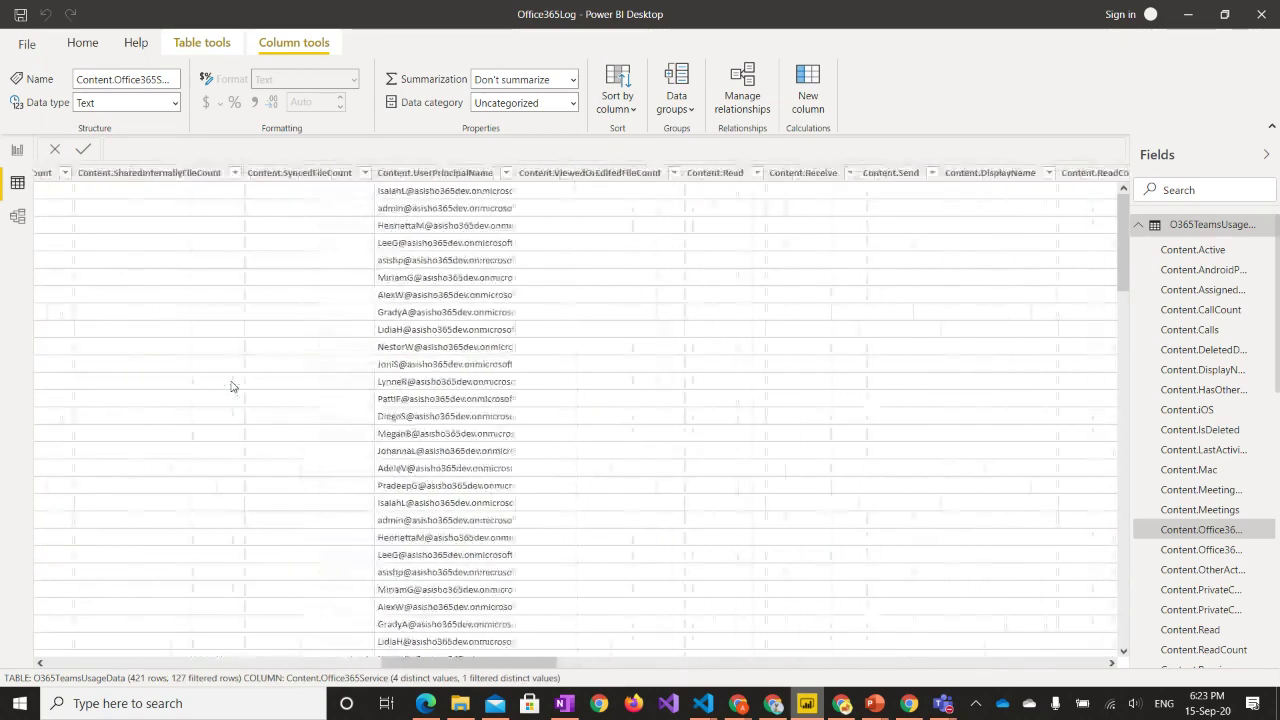
scroll(231, 386, "left", 10)
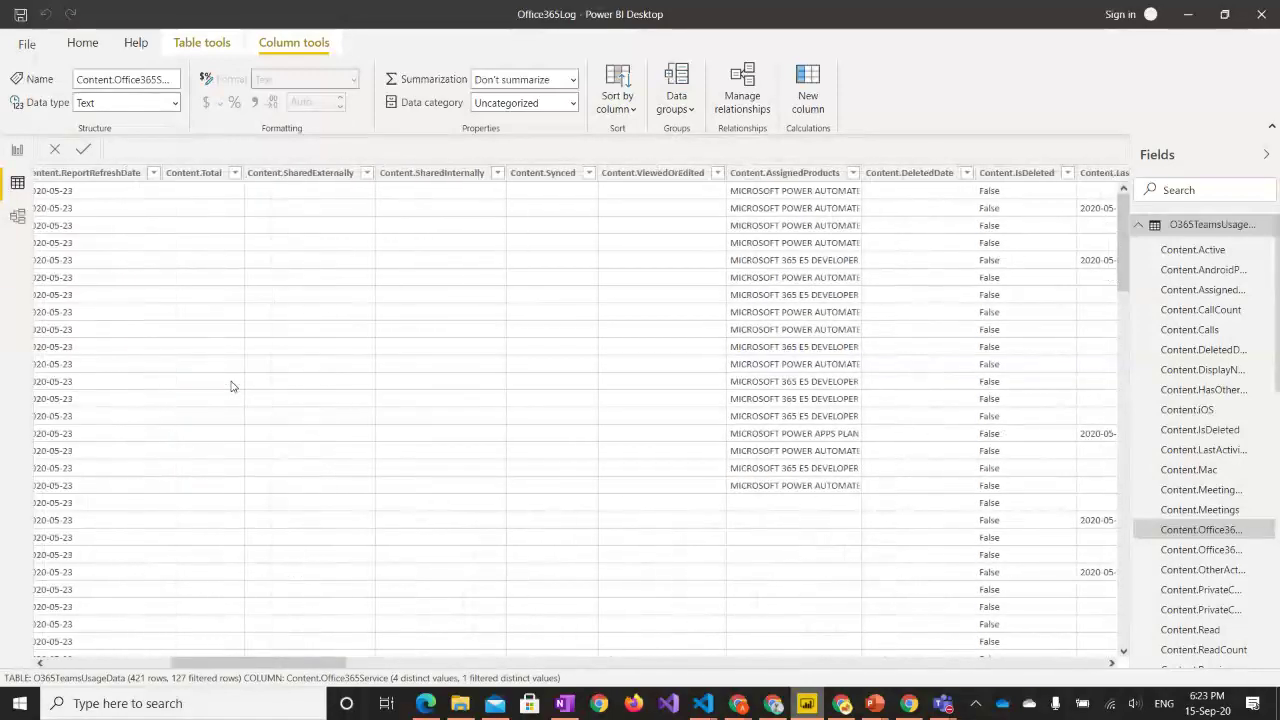
scroll(231, 386, "left", 3)
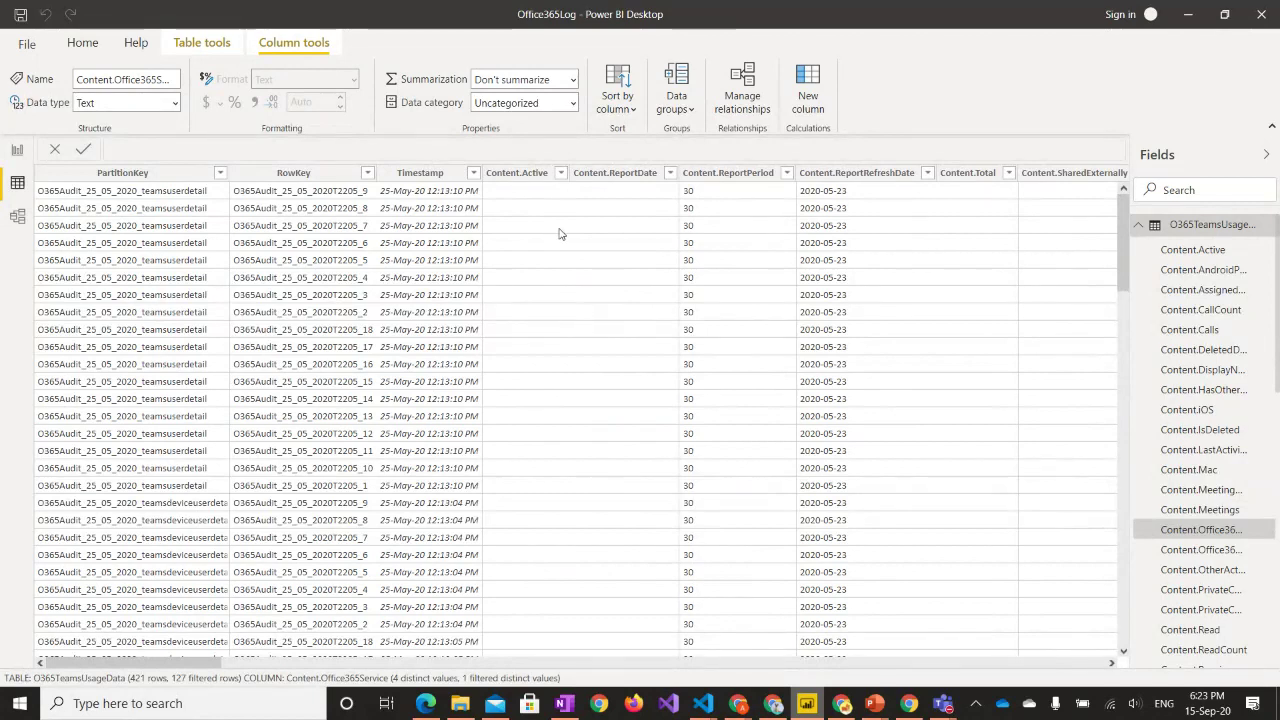
scroll(560, 234, "right", 5)
scroll(560, 234, "right", 5)
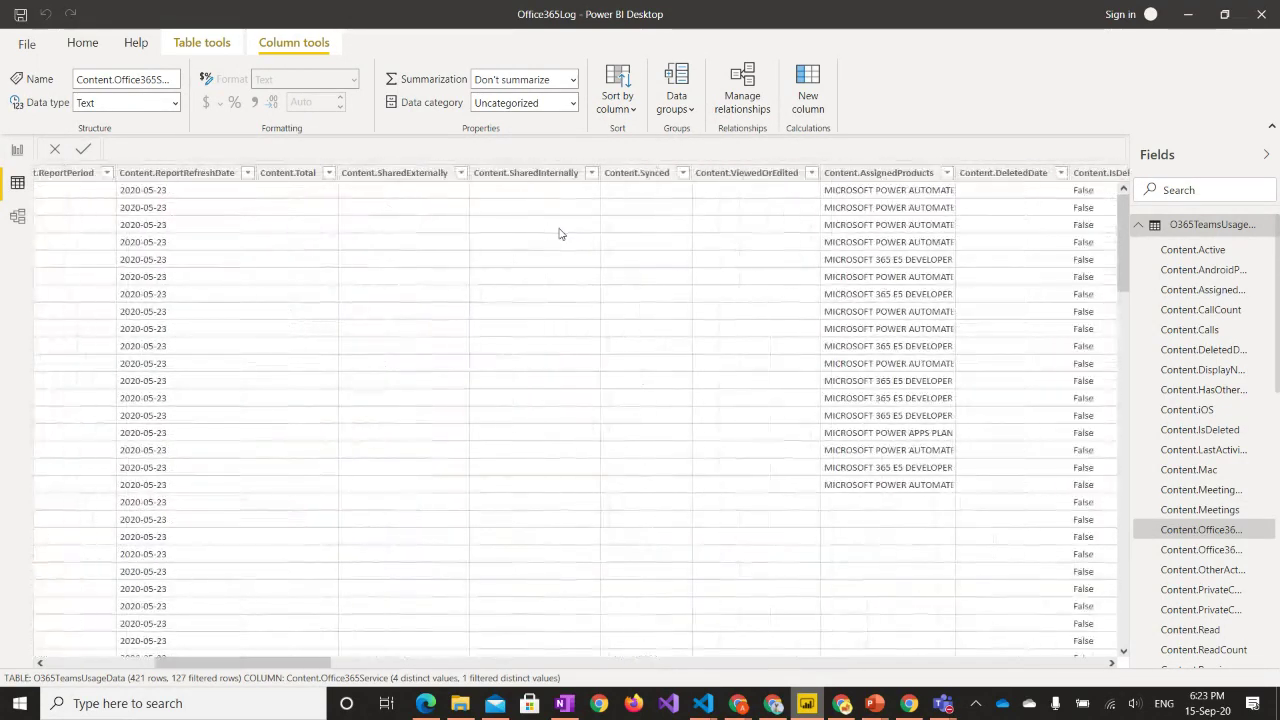
scroll(478, 291, "right", 5)
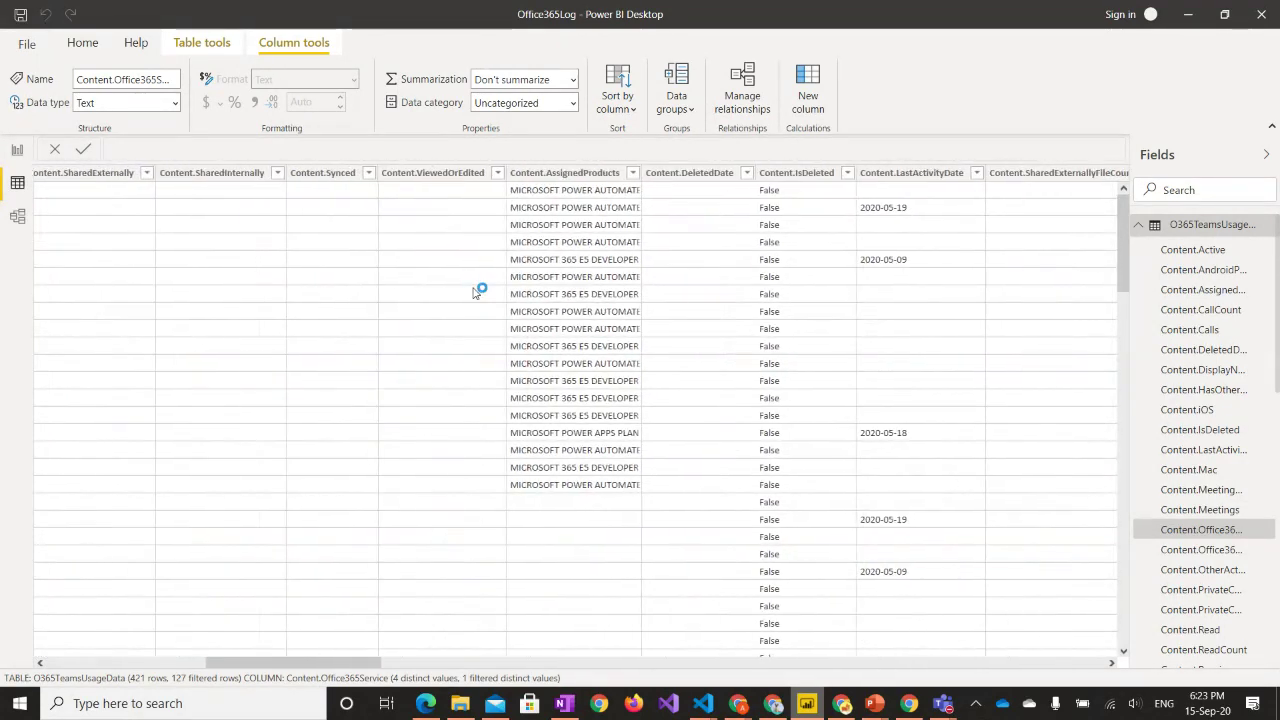
scroll(478, 291, "right", 10)
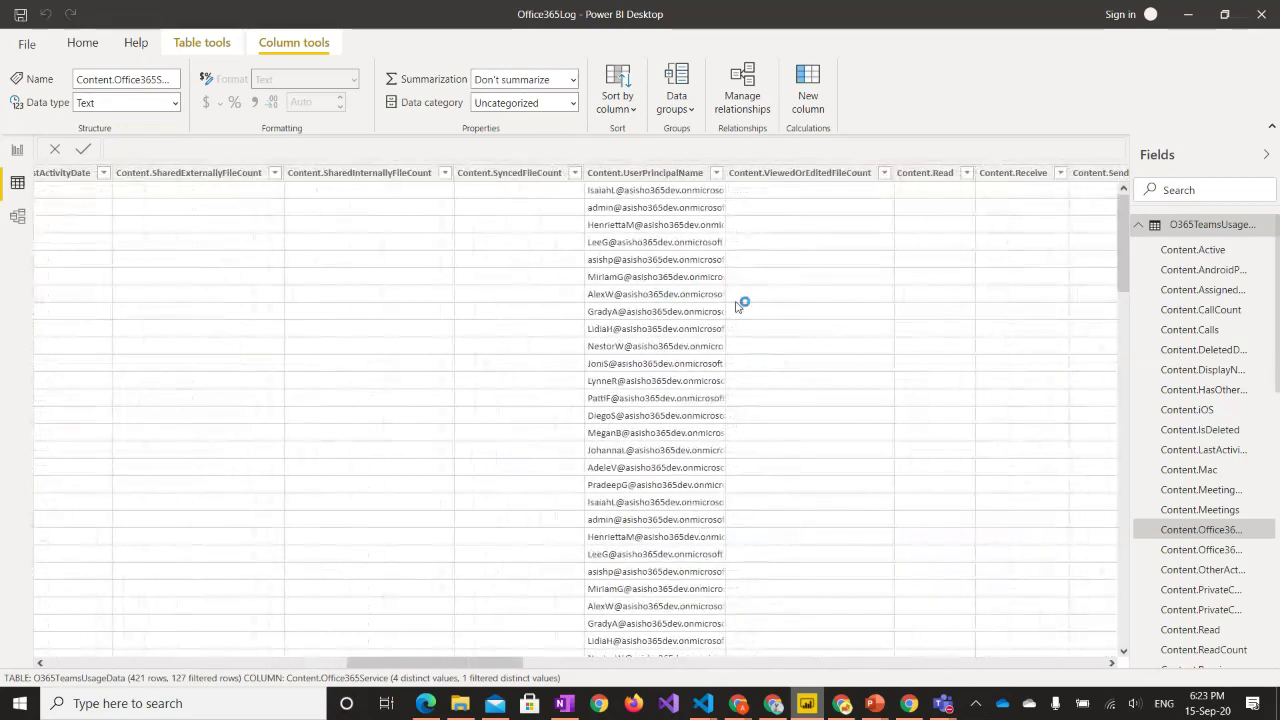
- Compare the filtered Teams rows' service operation with their user principal name, assigned products, last activity and report refresh date columns
scroll(738, 305, "right", 5)
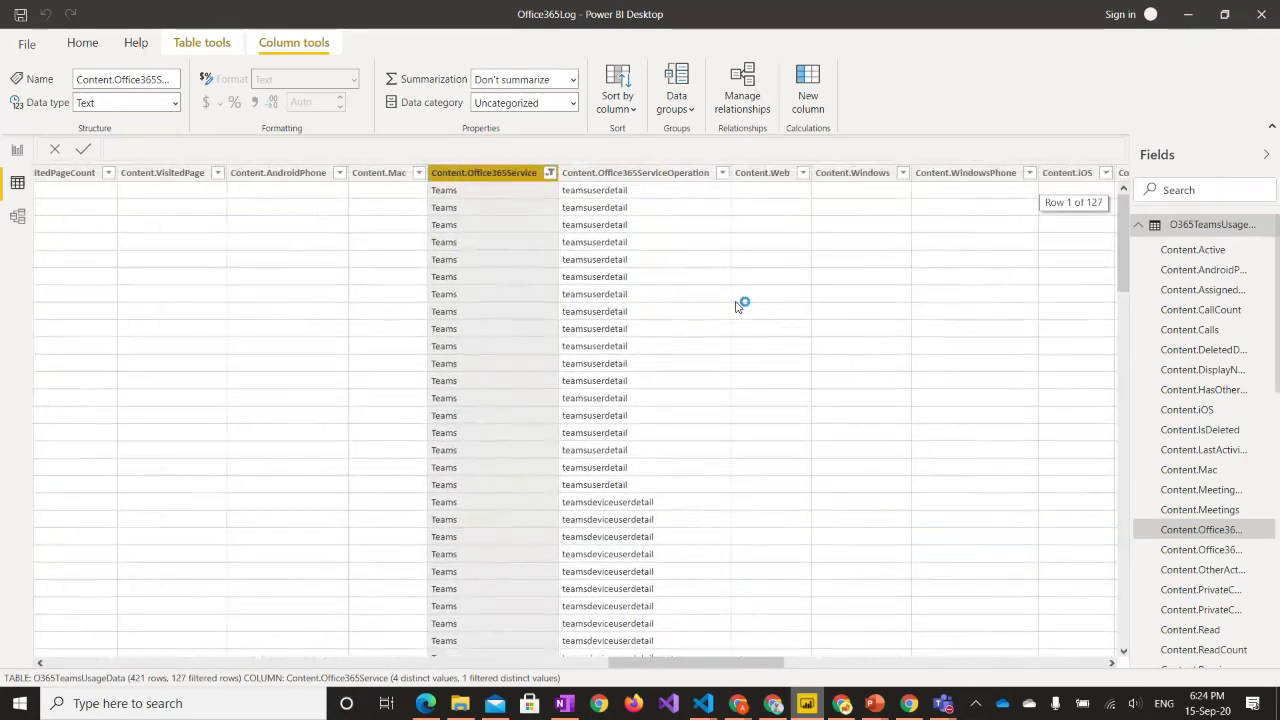
scroll(674, 410, "left", 10)
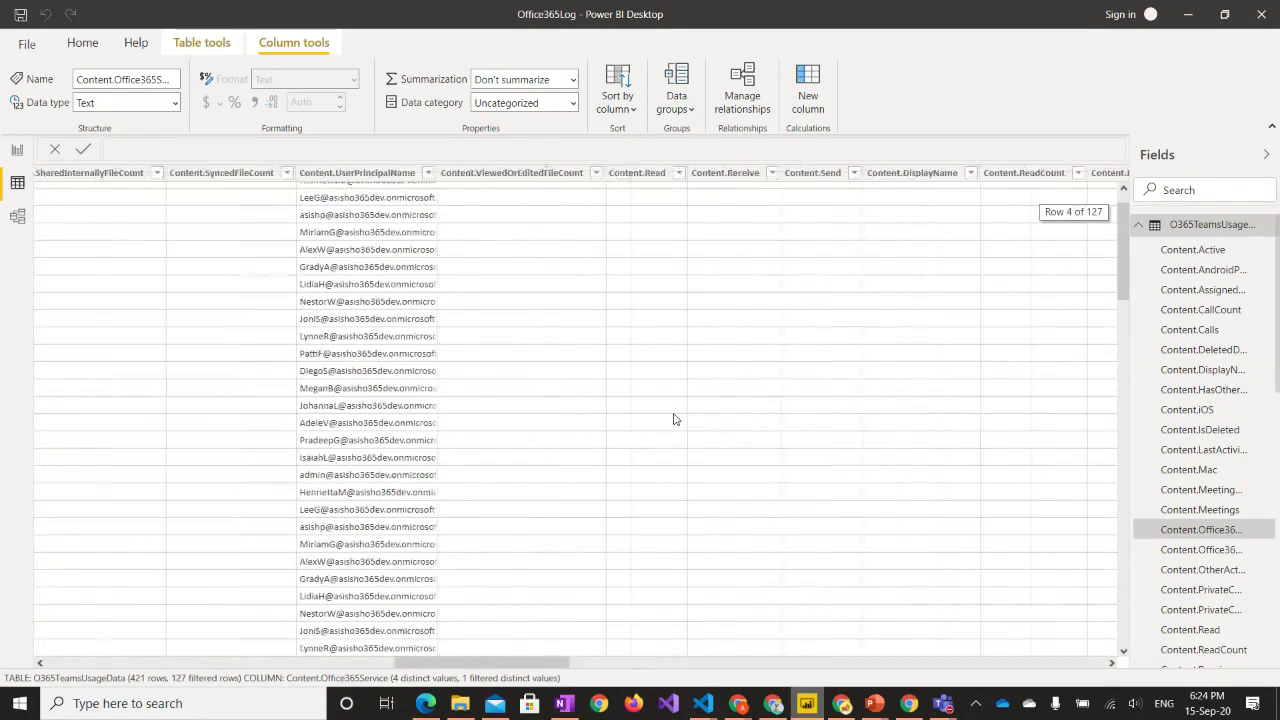
scroll(545, 578, "left", 5)
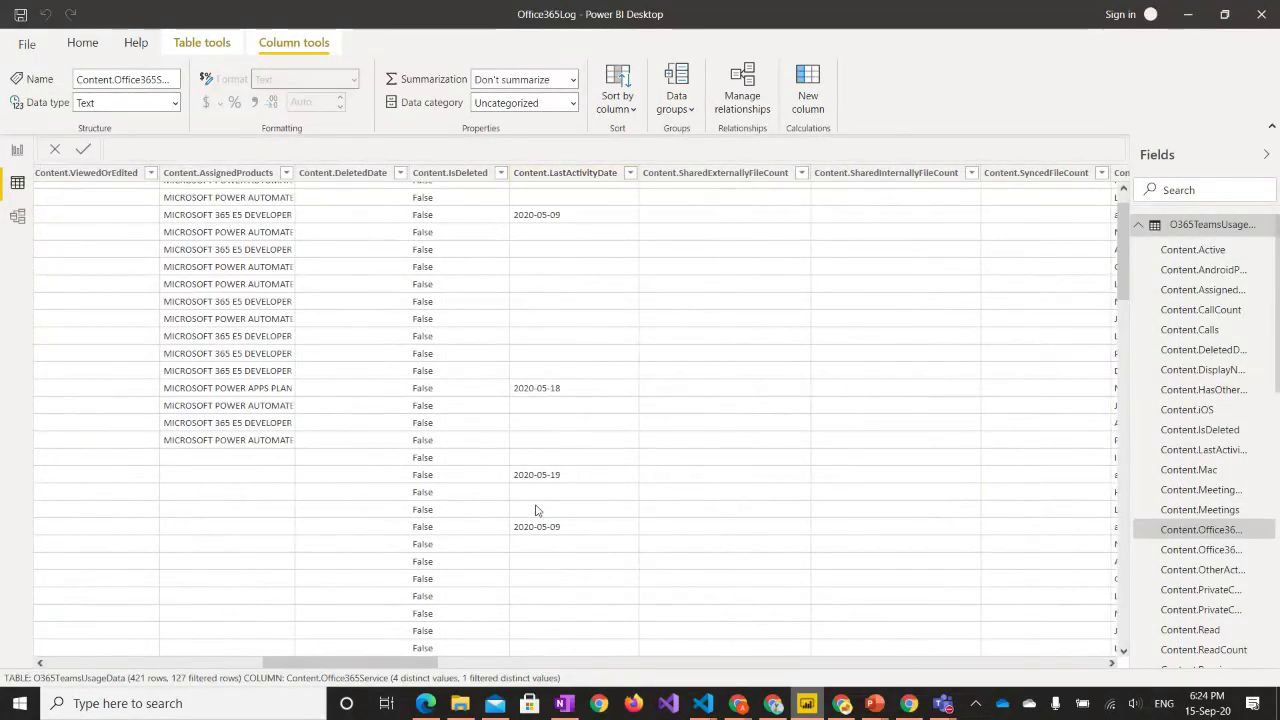
scroll(253, 335, "left", 8)
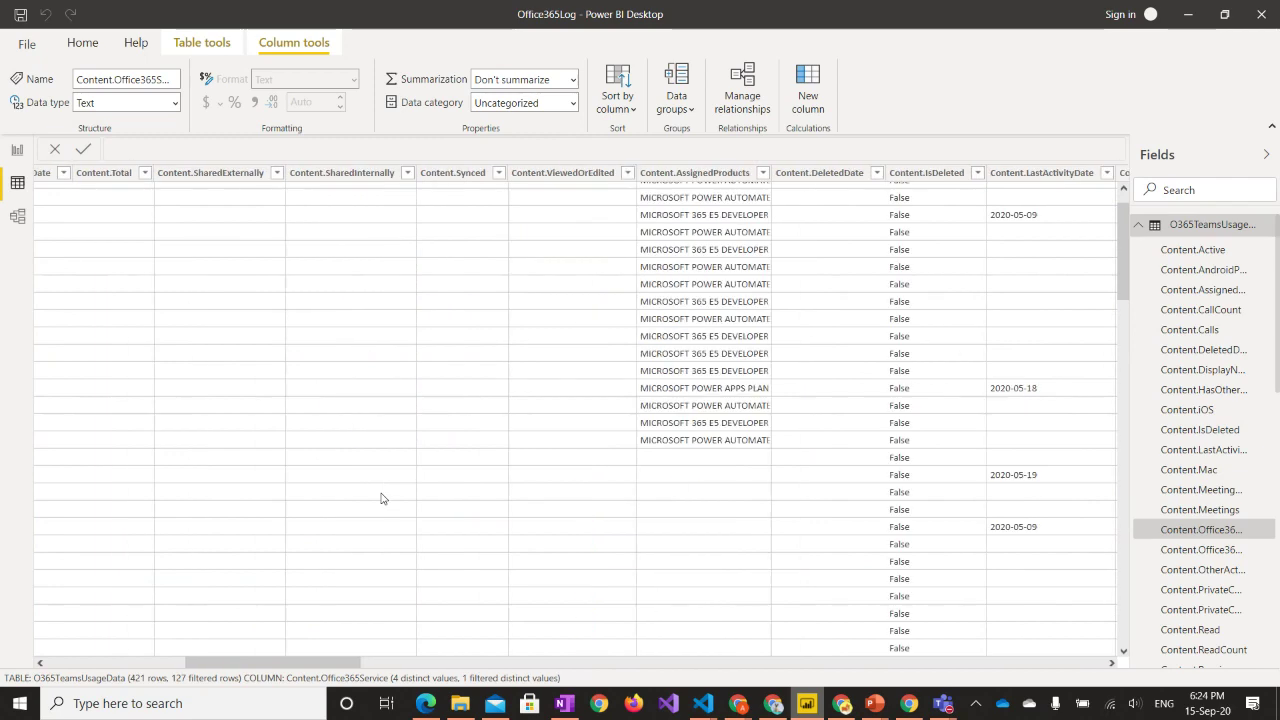
scroll(380, 498, "left", 3)
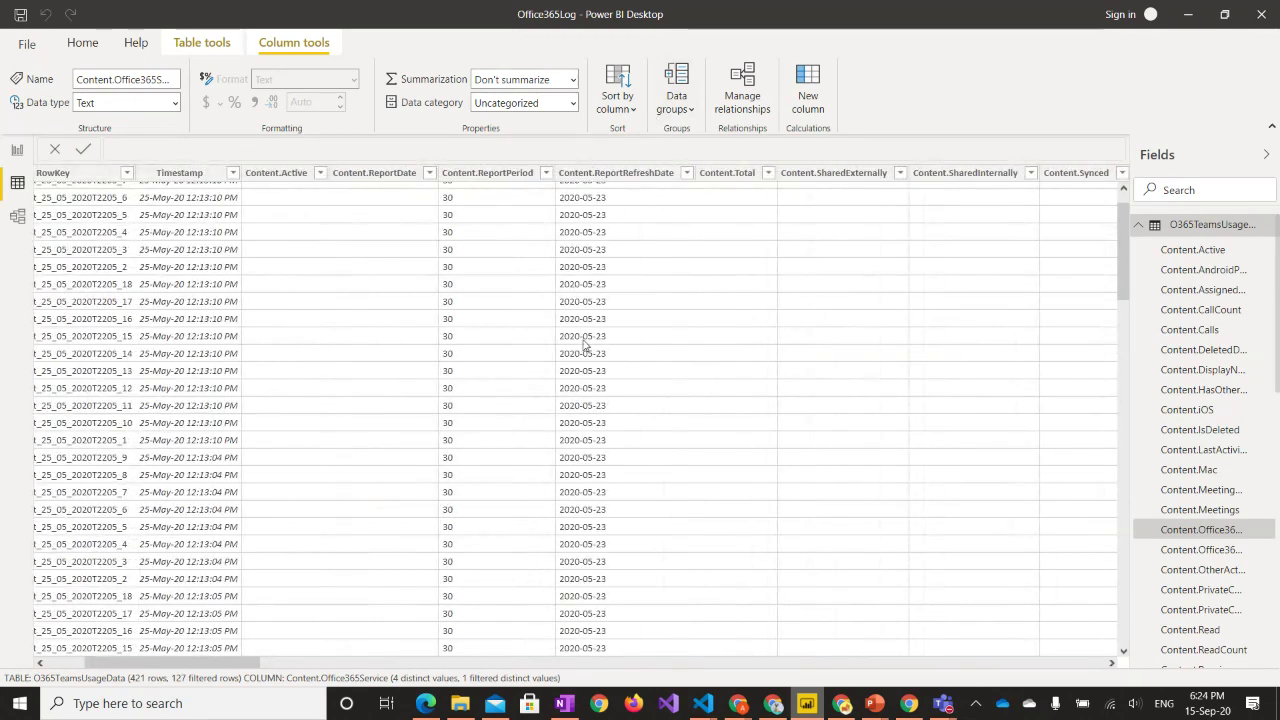
scroll(491, 292, "left", 2)
scroll(491, 292, "right", 10)
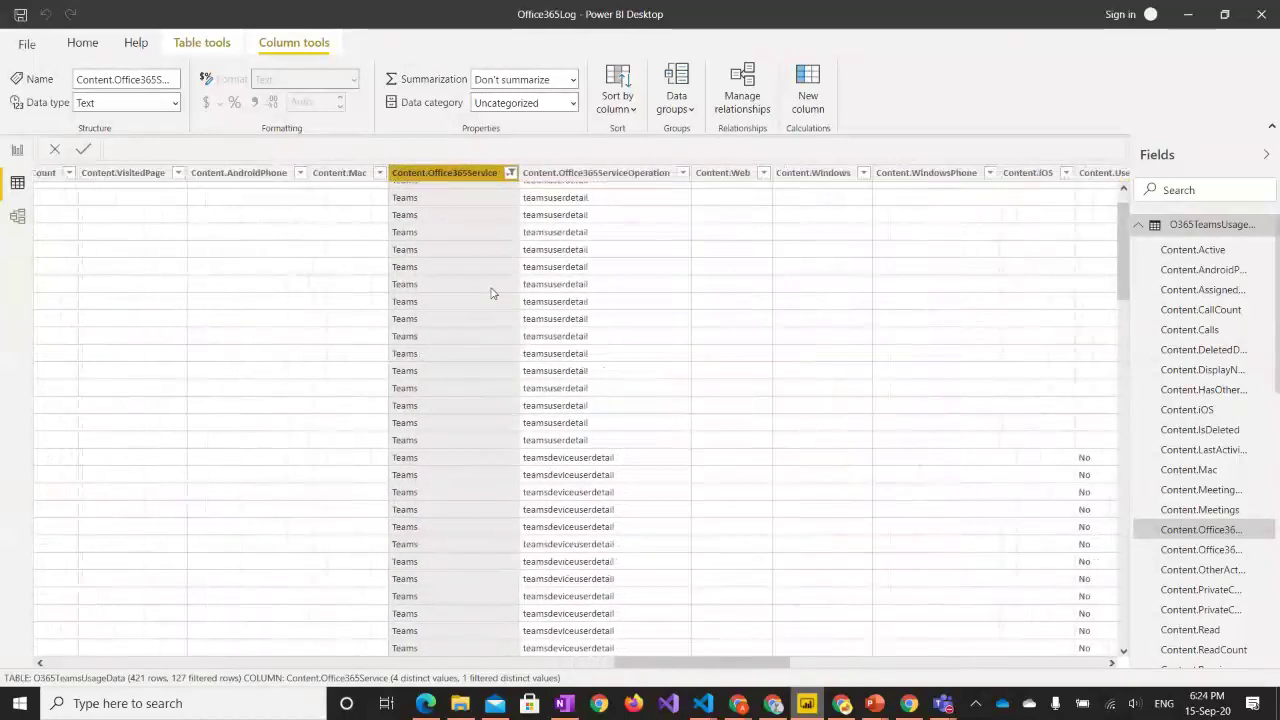
- Examine the device usage columns of the teamsdeviceuserdetail rows, from Content.UsedAndroidPhone through Content.UsediOS
scroll(908, 297, "right", 6)
scroll(908, 300, "left", 5)
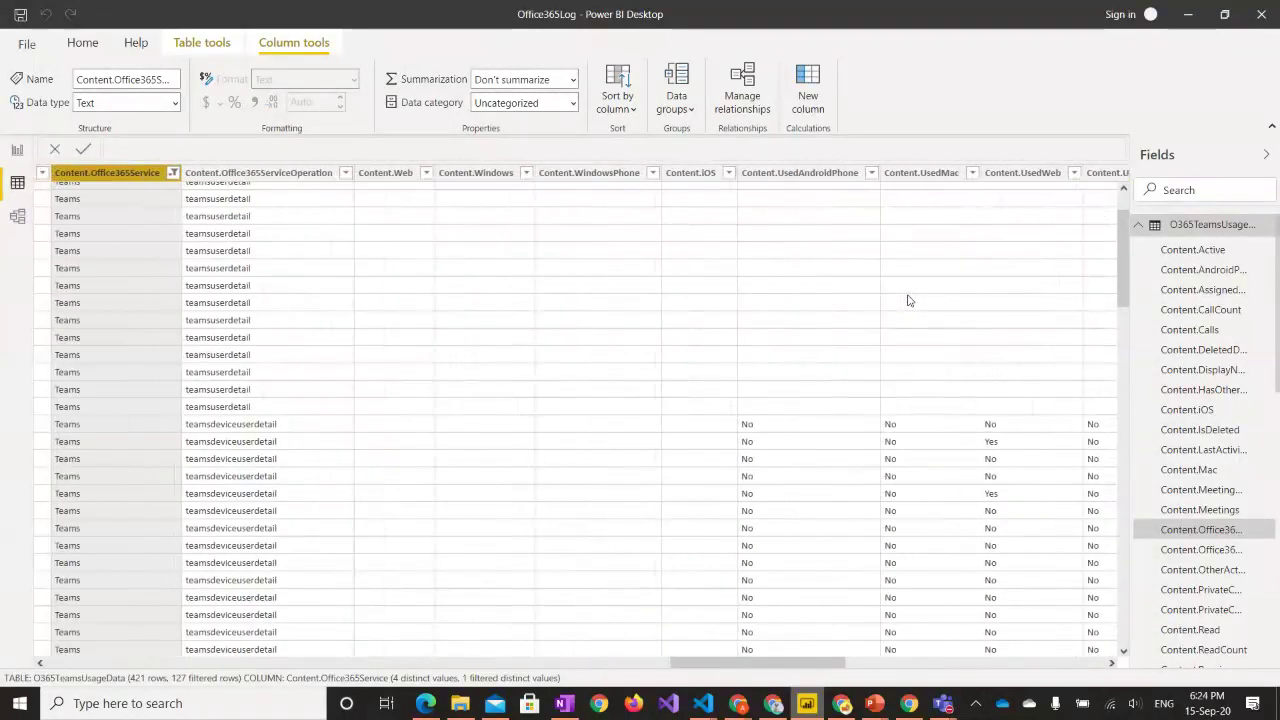
scroll(908, 300, "left", 3)
scroll(908, 300, "down", 2)
scroll(908, 300, "right", 5)
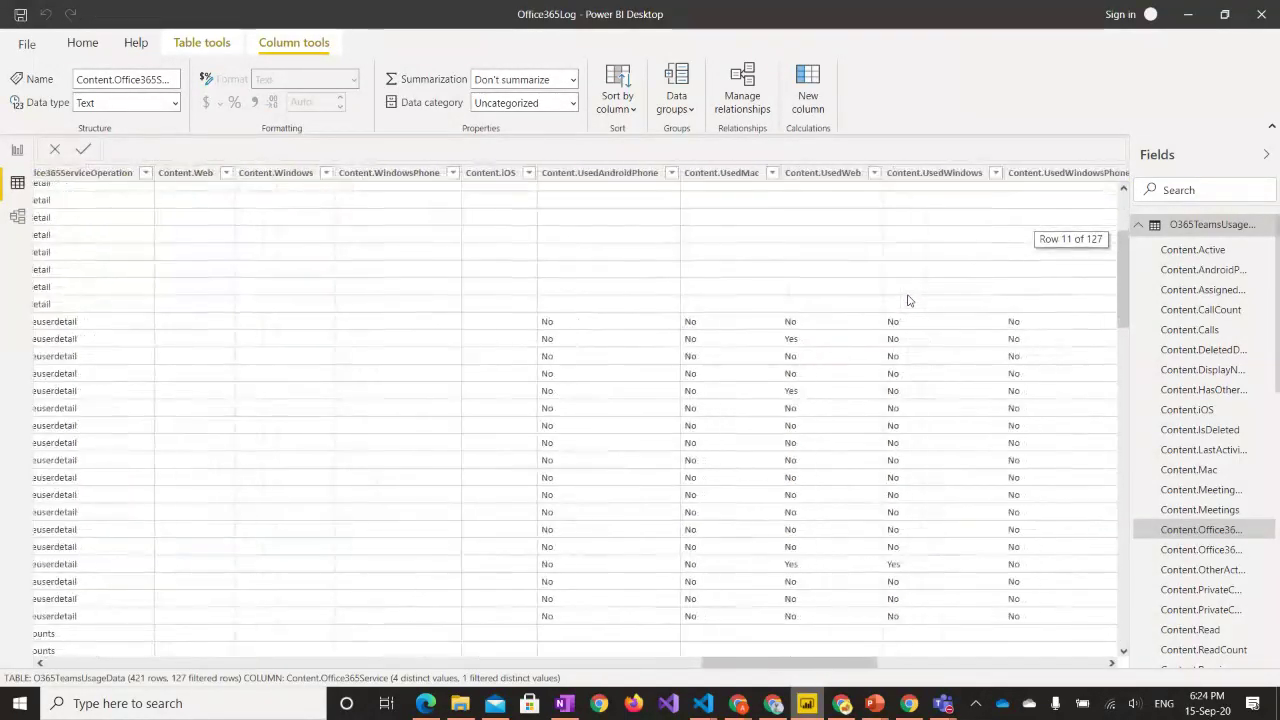
scroll(908, 300, "up", 1)
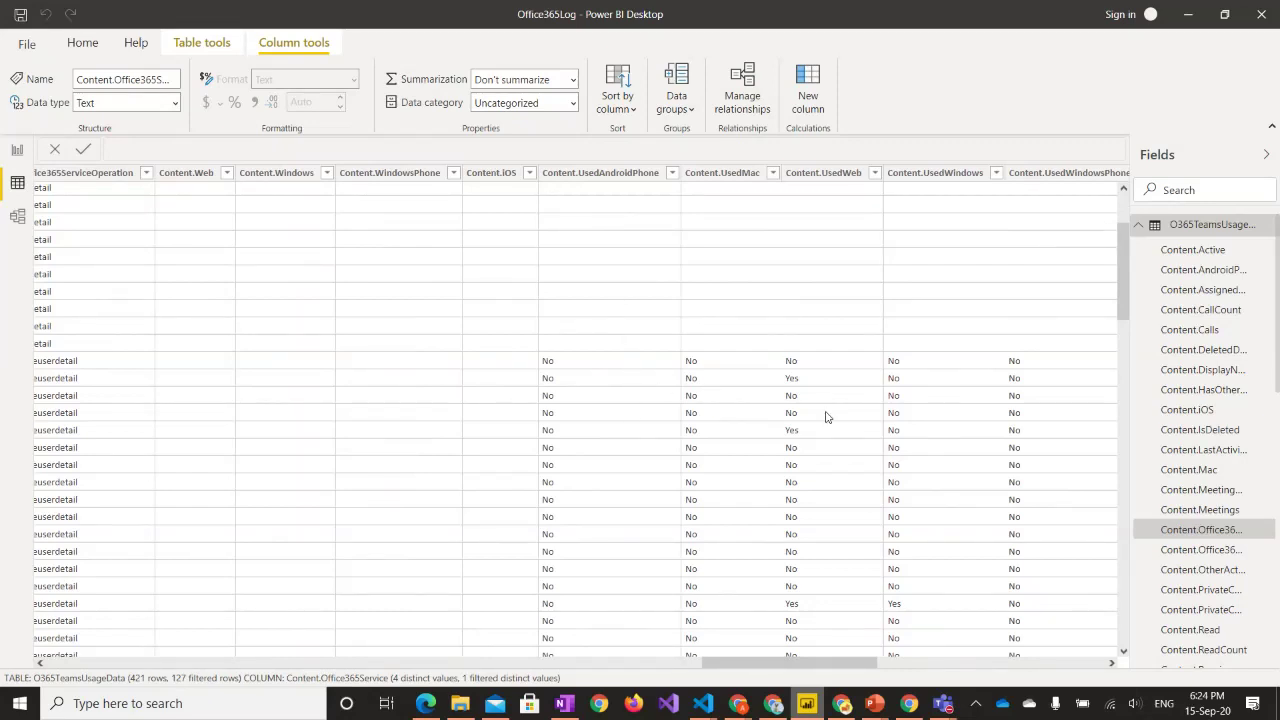
scroll(826, 416, "down", 2)
scroll(826, 416, "right", 1)
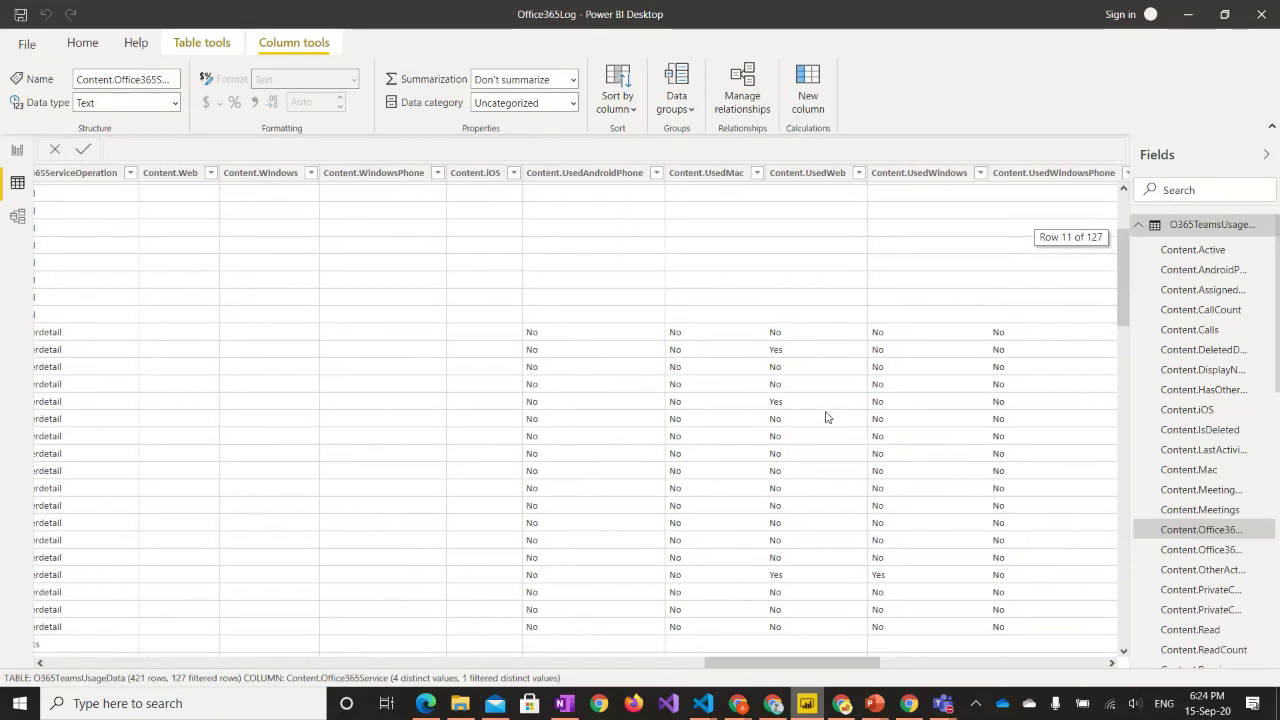
scroll(826, 416, "right", 3)
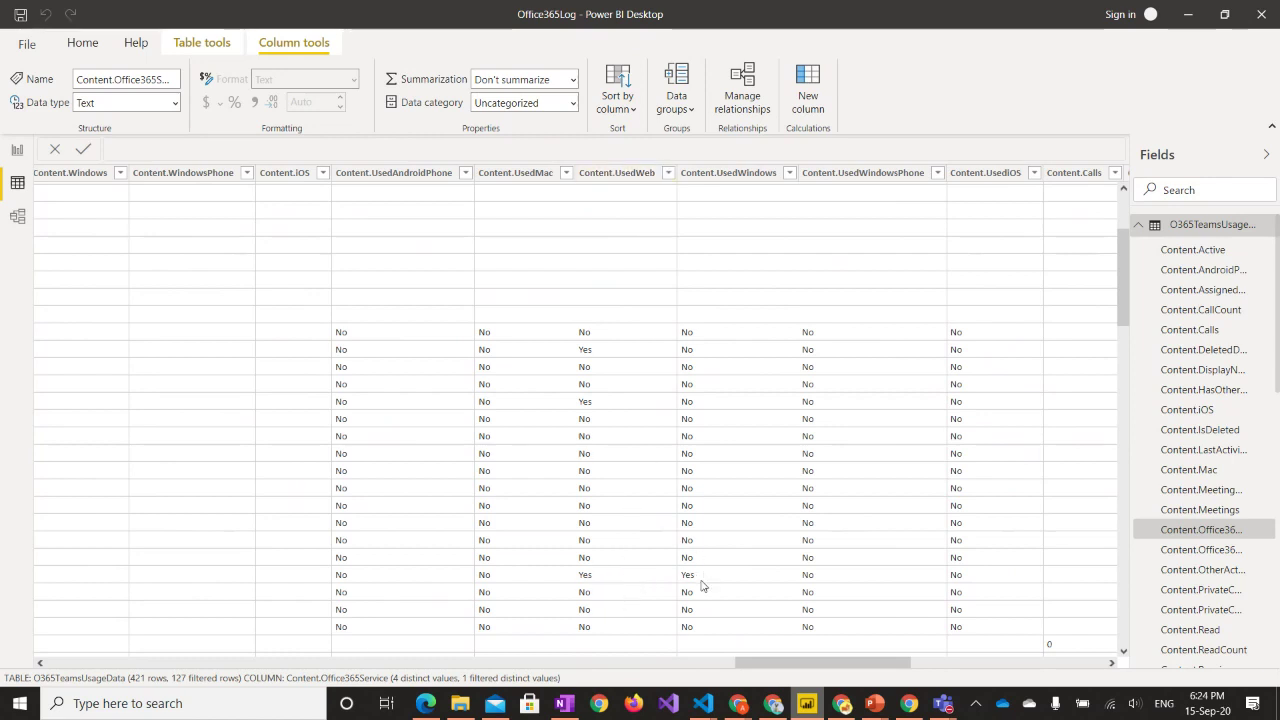
scroll(770, 503, "right", 3)
scroll(770, 503, "right", 5)
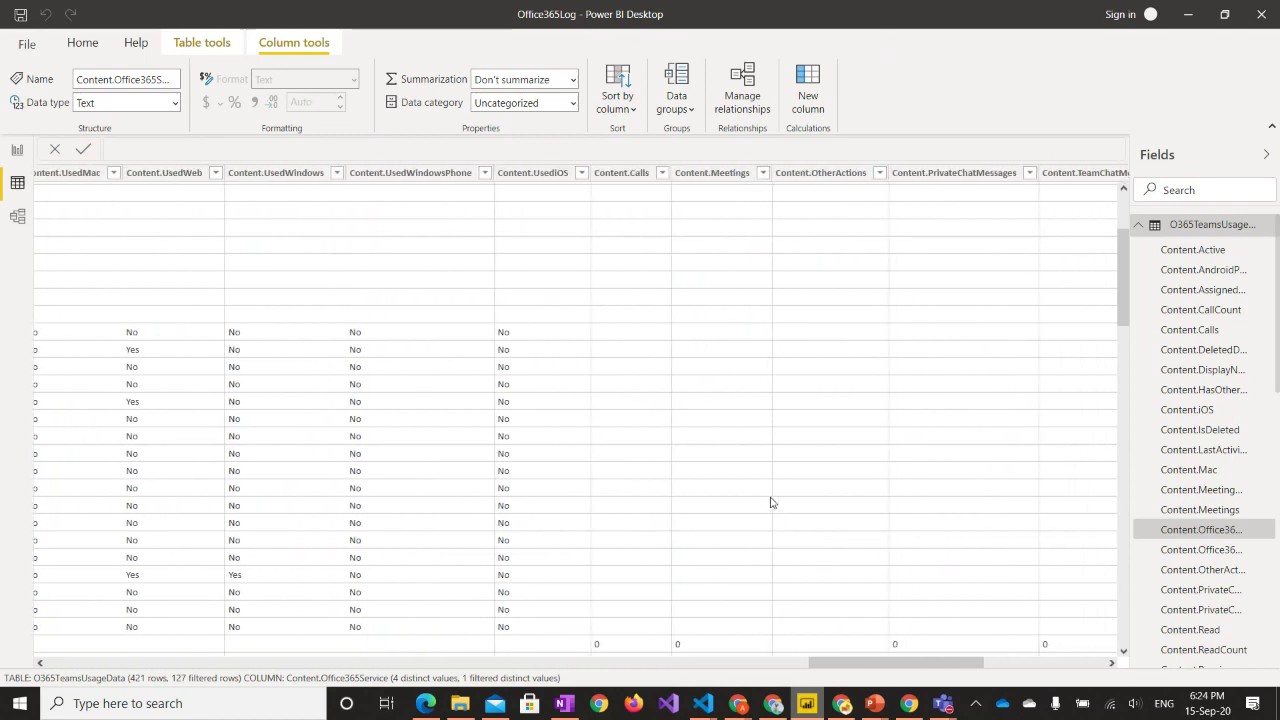
- Inspect the call, other action, meeting and chat message count columns of the teamsuserdetail rows, selecting a Content.MeetingCount cell
scroll(770, 503, "right", 3)
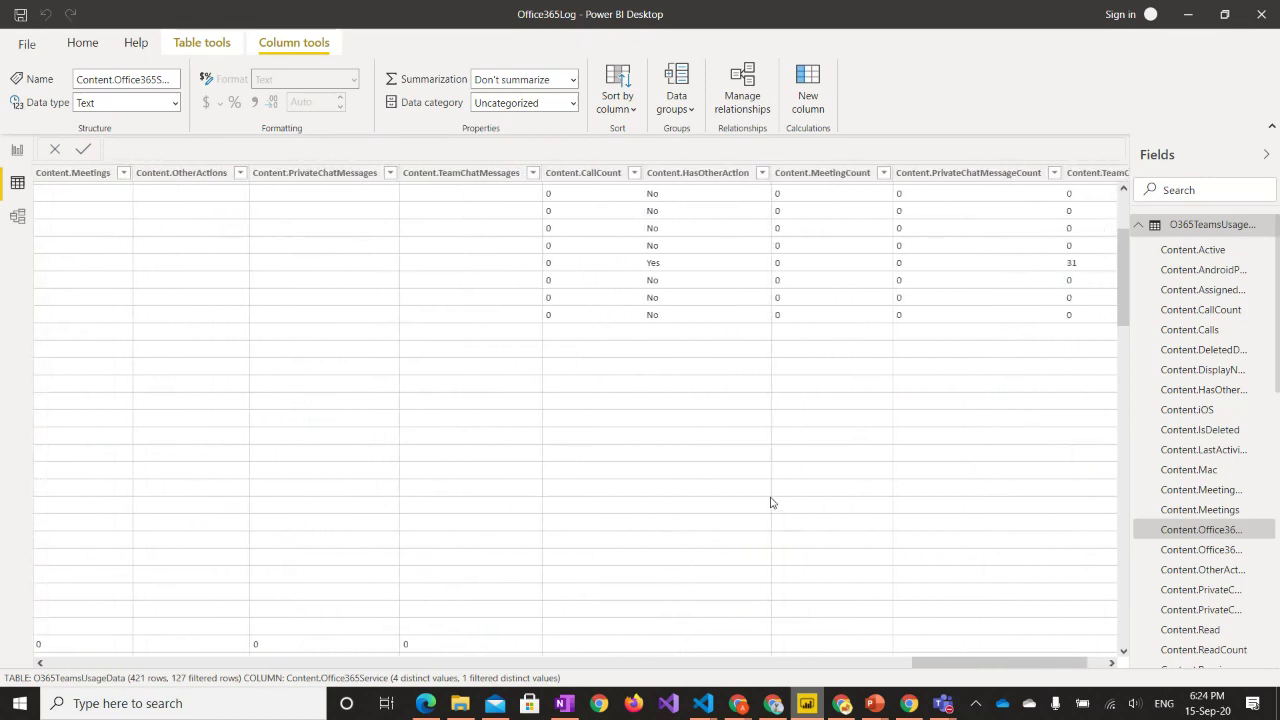
scroll(506, 312, "left", 6)
scroll(506, 312, "left", 4)
scroll(506, 312, "right", 12)
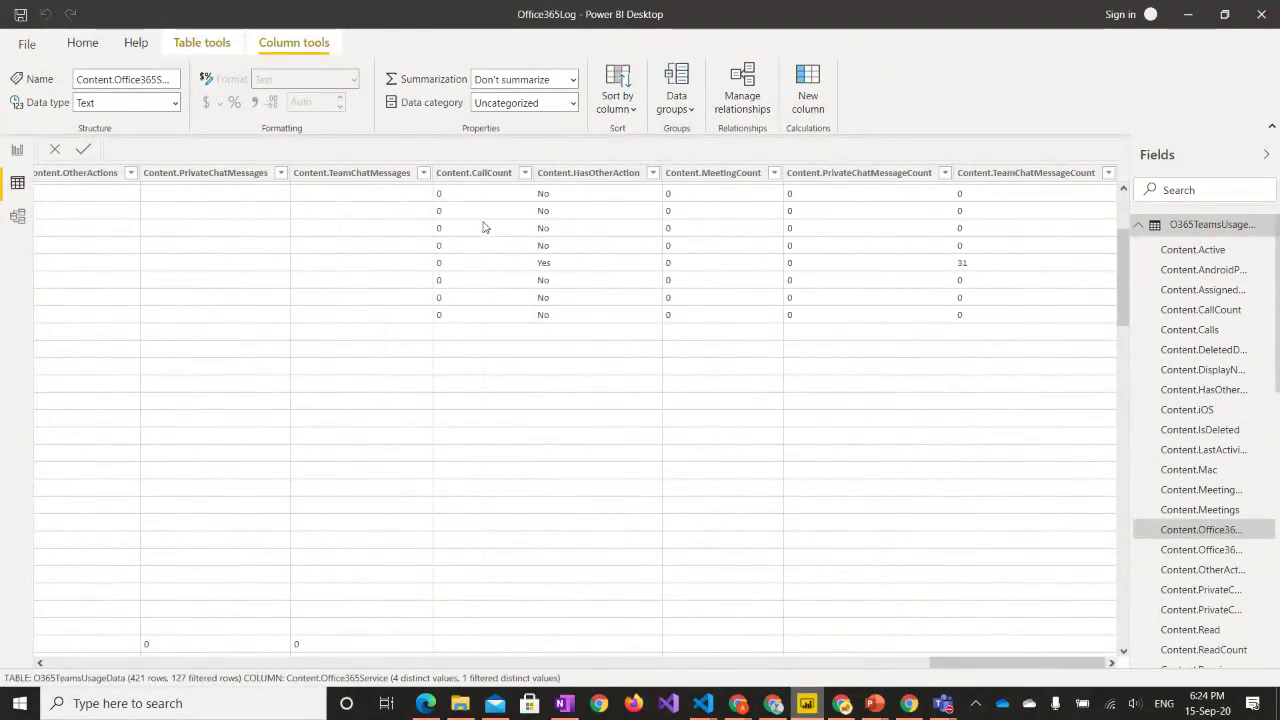
scroll(660, 277, "up", 1)
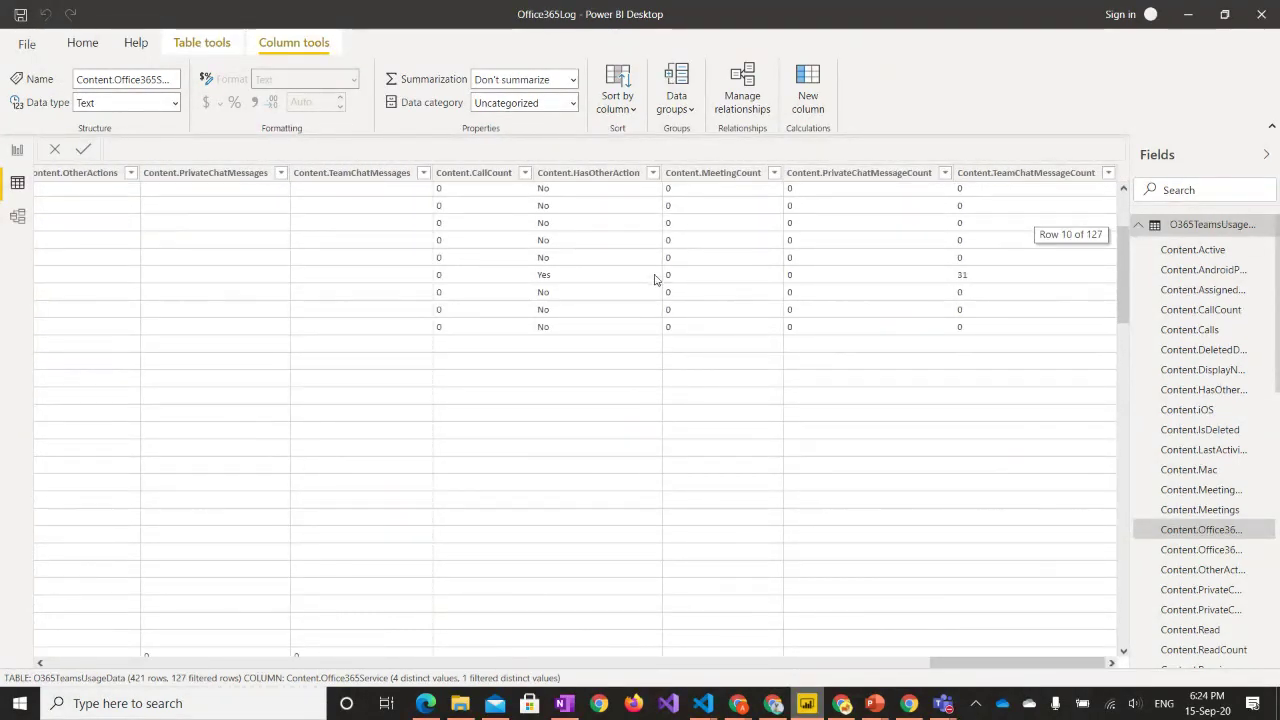
left_click(709, 279)
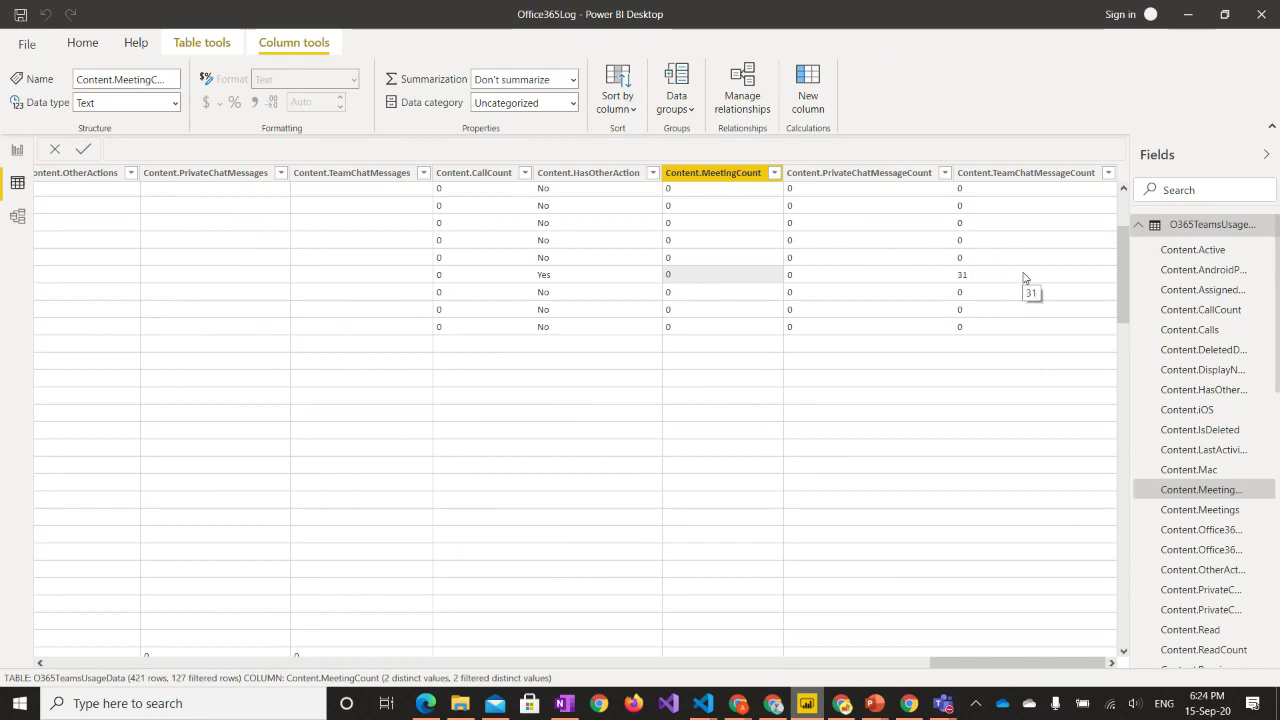
- Review the Teams rows back across the chat message, device usage, user principal name and assigned products columns, returning to the service operation column
scroll(893, 388, "down", 3)
scroll(893, 388, "left", 10)
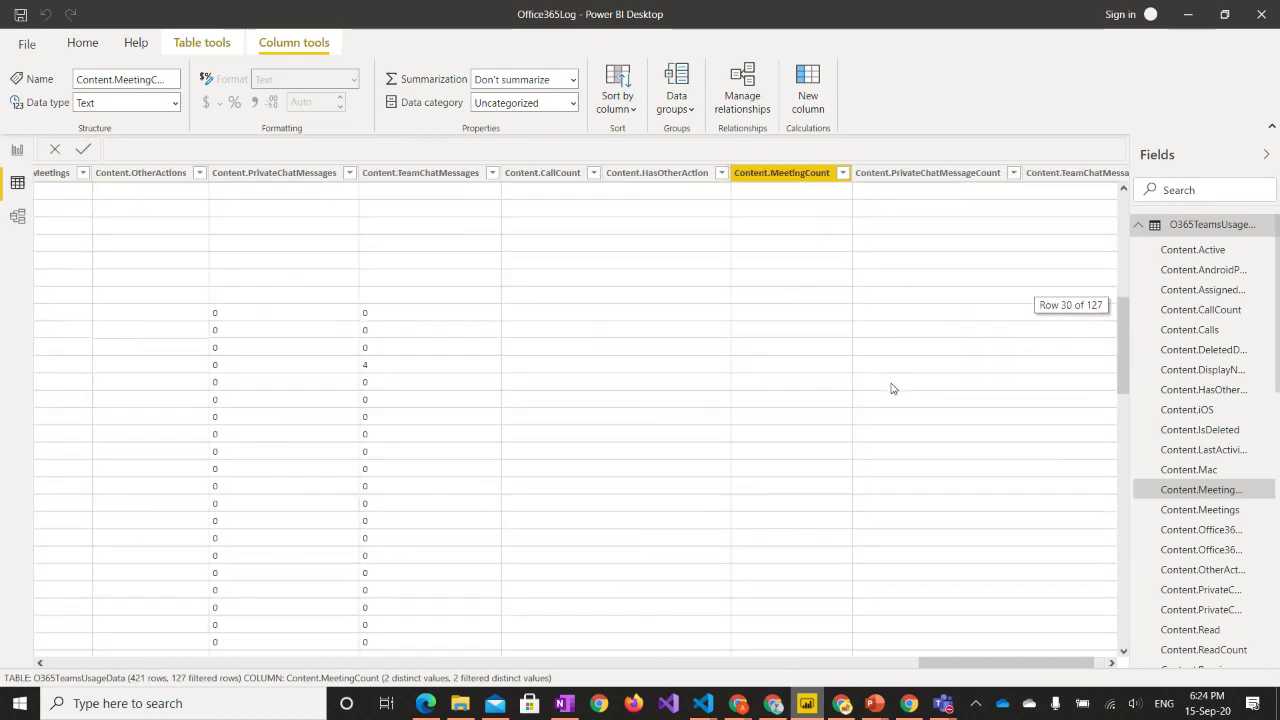
scroll(893, 388, "left", 3)
scroll(893, 388, "down", 2)
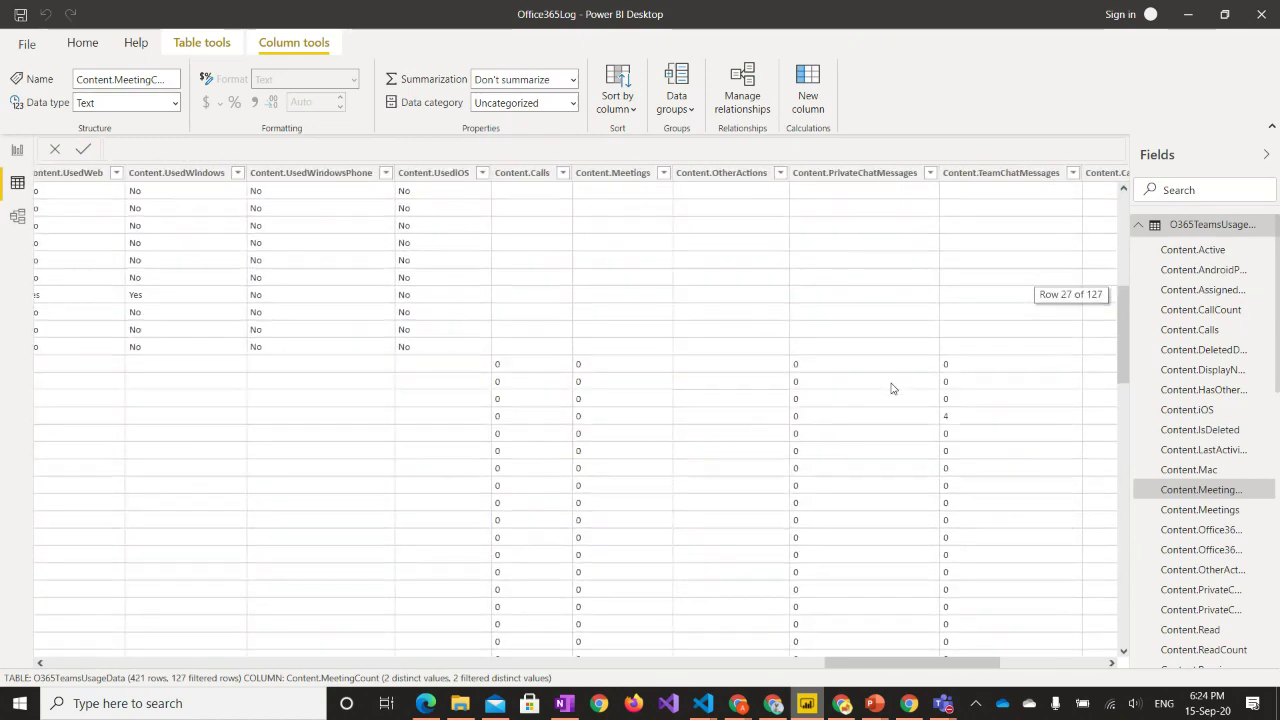
scroll(893, 388, "left", 3)
scroll(893, 388, "up", 5)
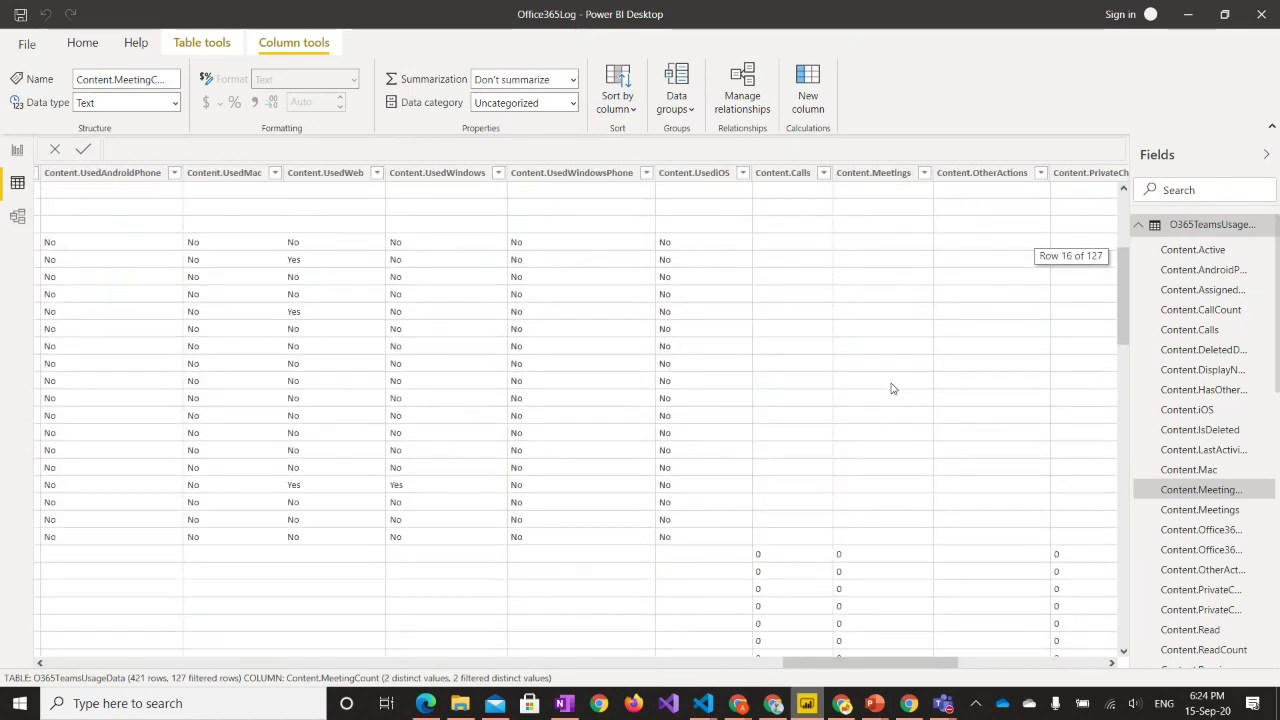
scroll(893, 388, "left", 8)
scroll(893, 388, "left", 15)
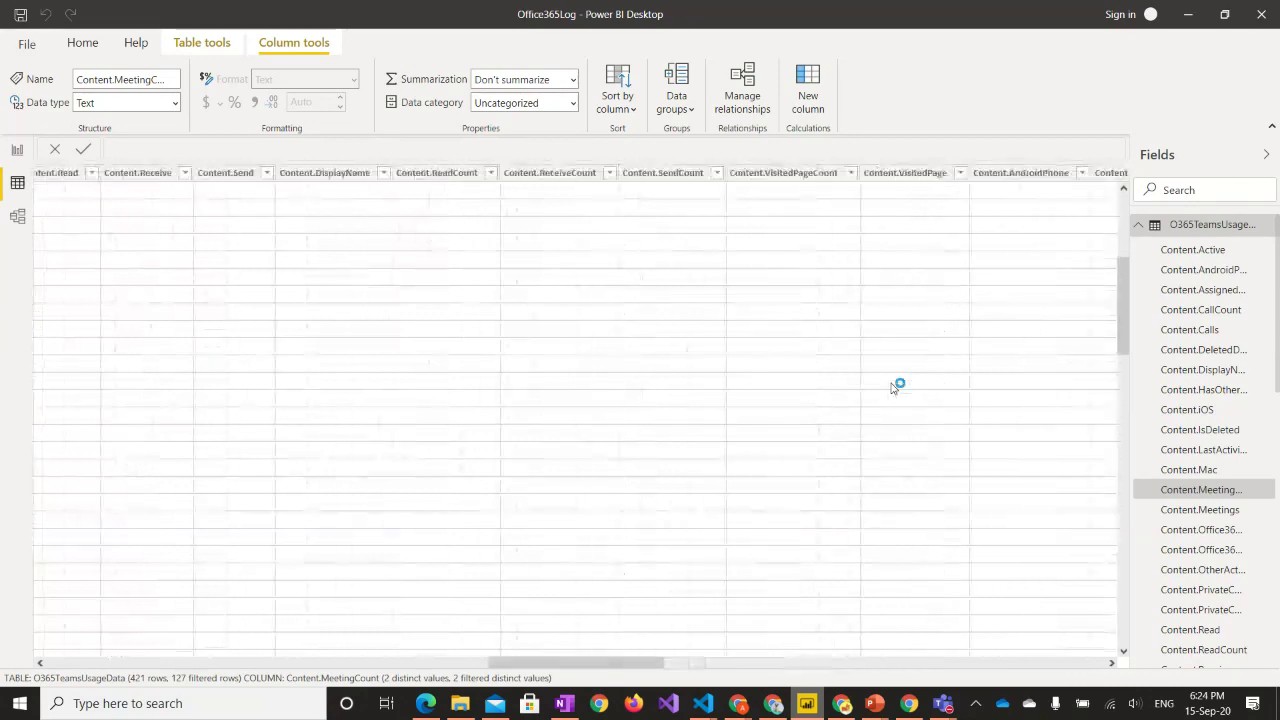
scroll(893, 388, "down", 3)
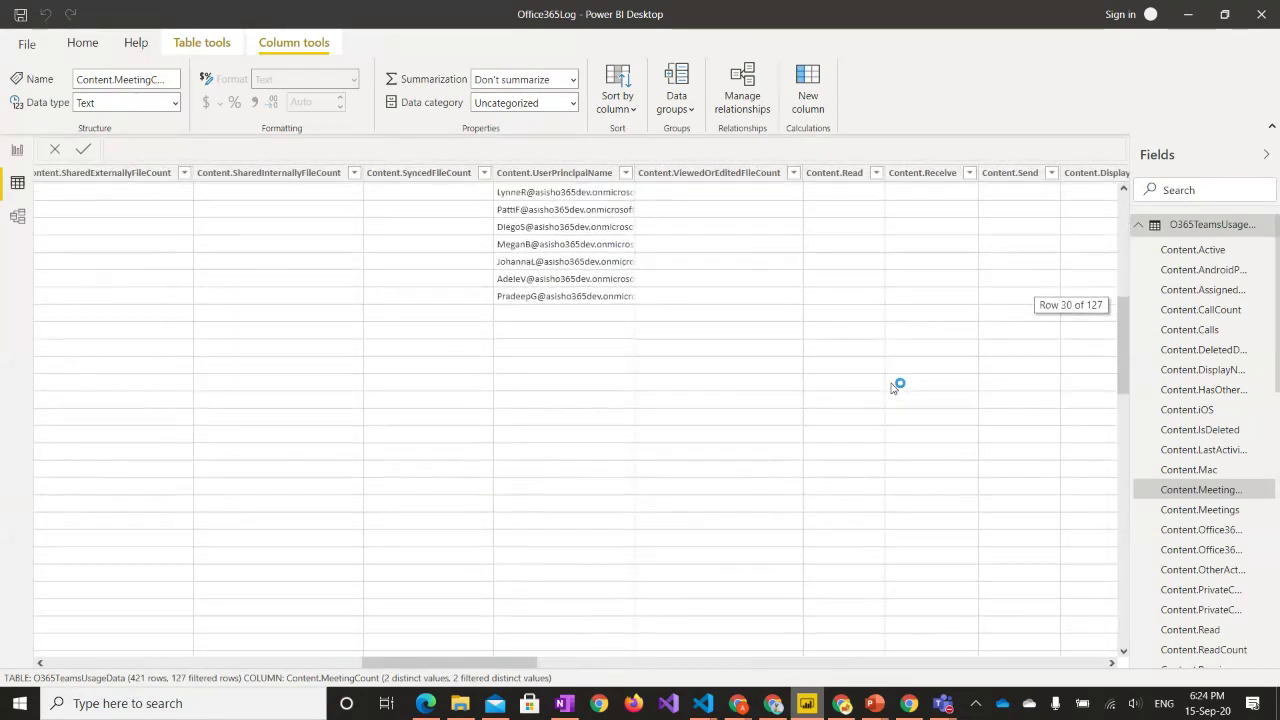
scroll(893, 388, "left", 5)
scroll(893, 388, "up", 7)
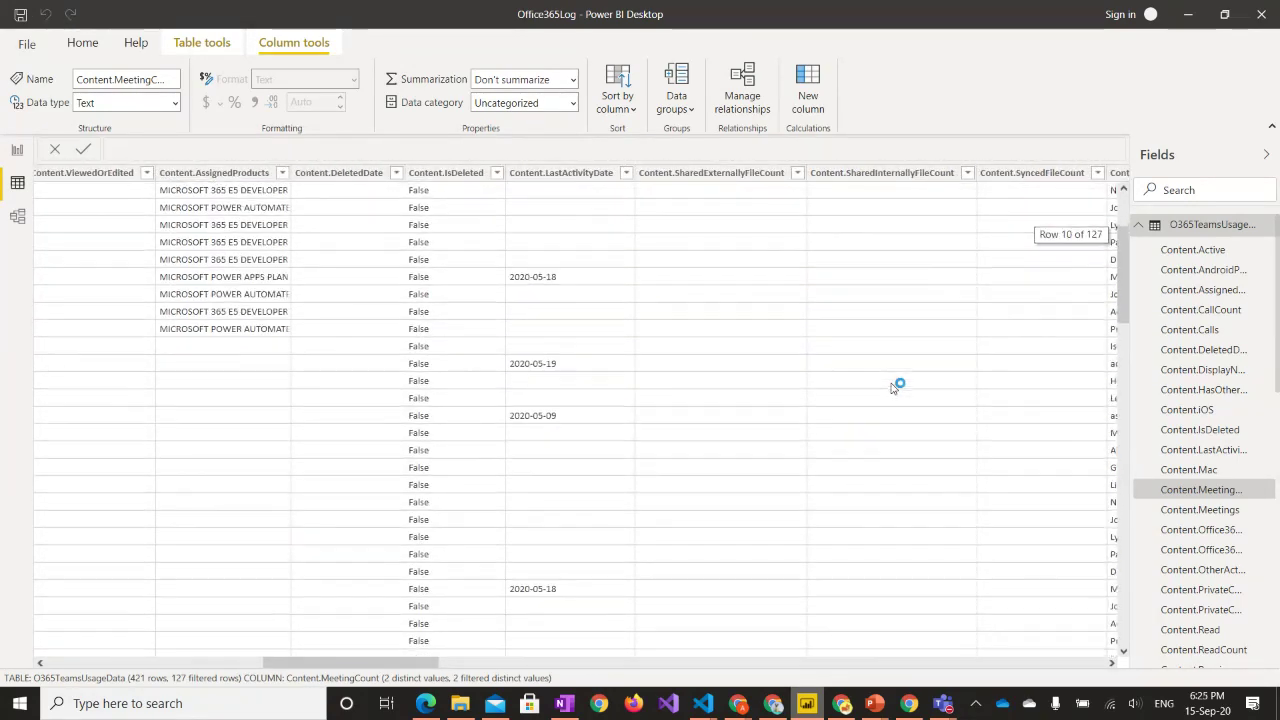
scroll(893, 388, "left", 8)
scroll(893, 388, "right", 12)
scroll(893, 388, "right", 10)
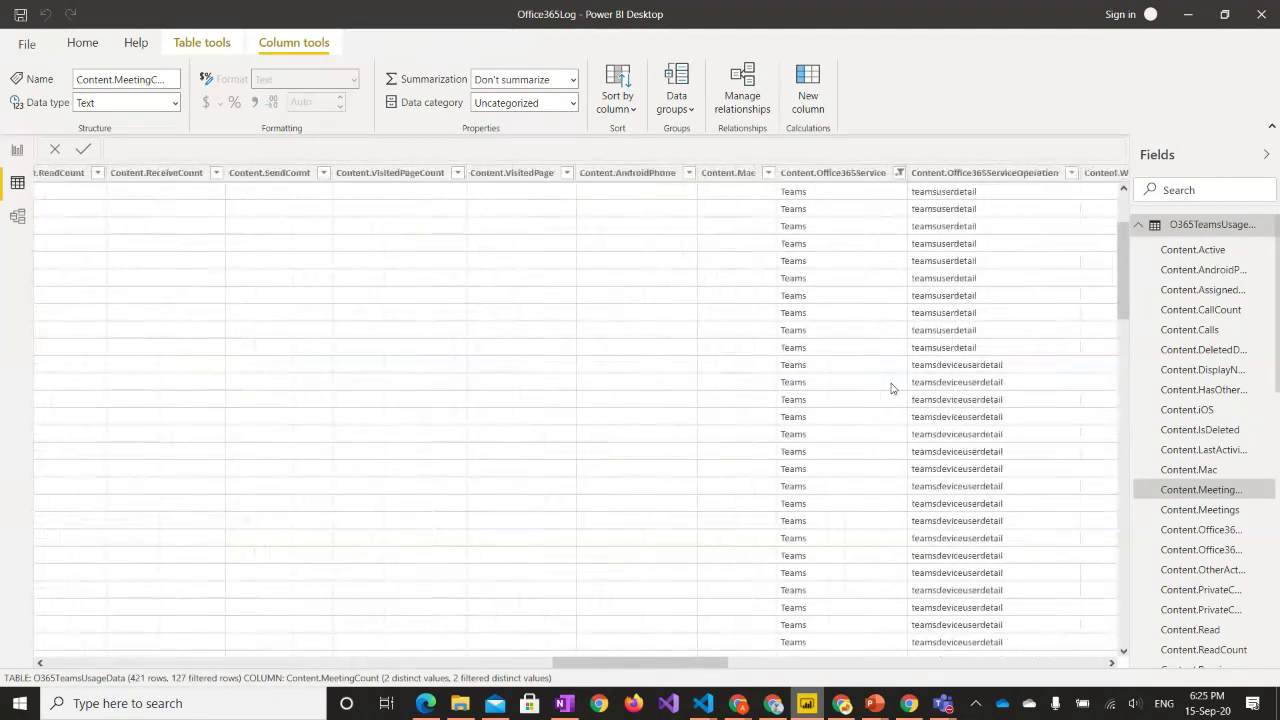
- Examine the teamsusercounts rows across the calls, meetings, private chat messages and team chat messages columns
scroll(893, 388, "down", 6)
scroll(893, 388, "down", 3)
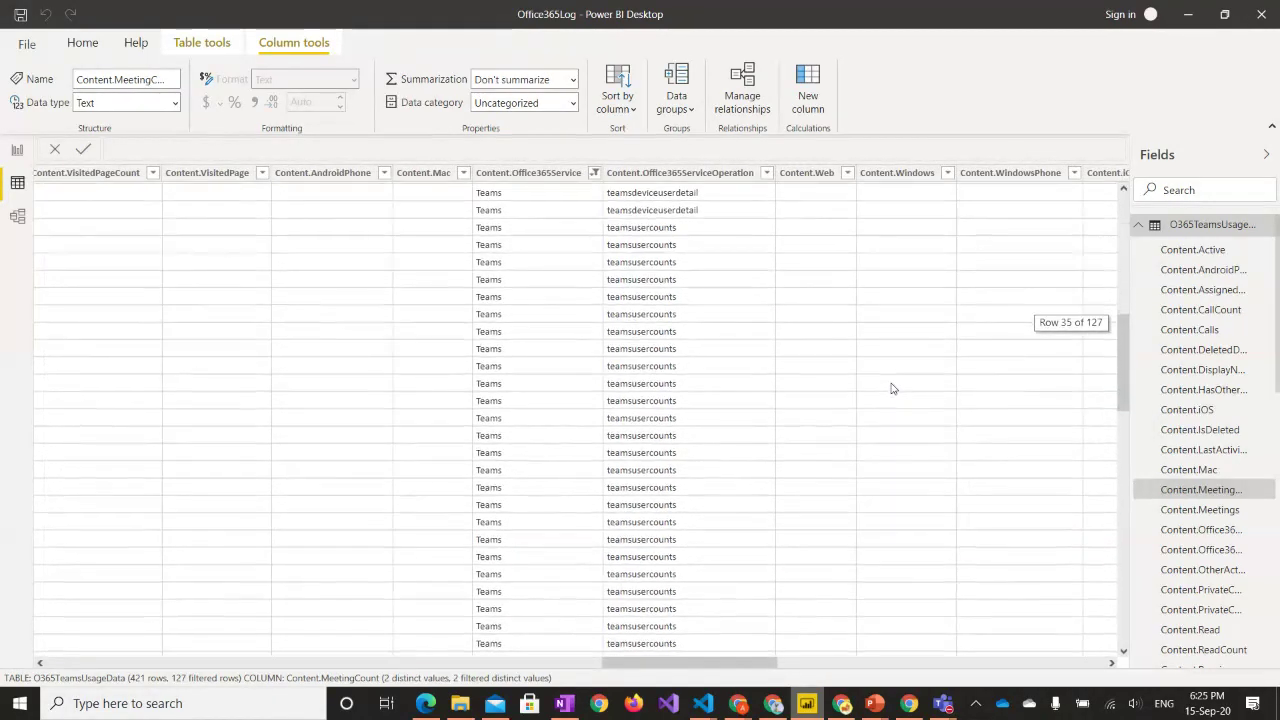
scroll(893, 388, "right", 6)
scroll(893, 388, "right", 8)
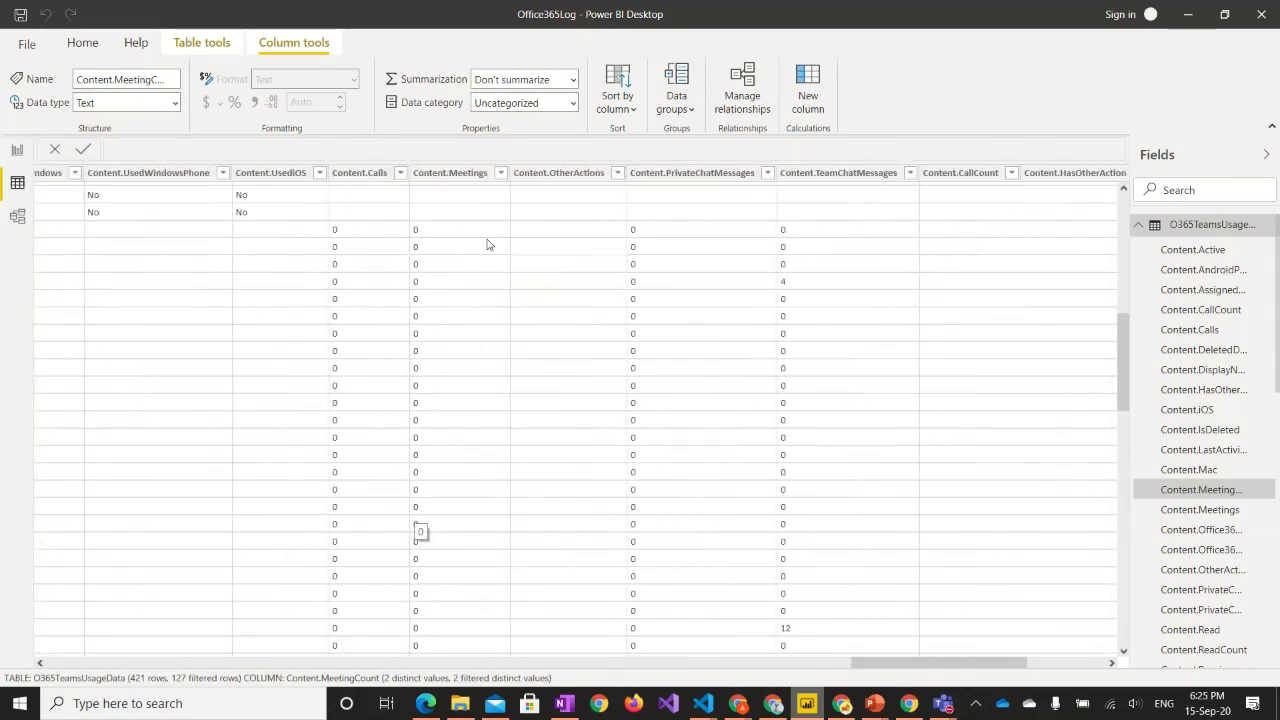
scroll(463, 460, "left", 8)
scroll(463, 466, "left", 5)
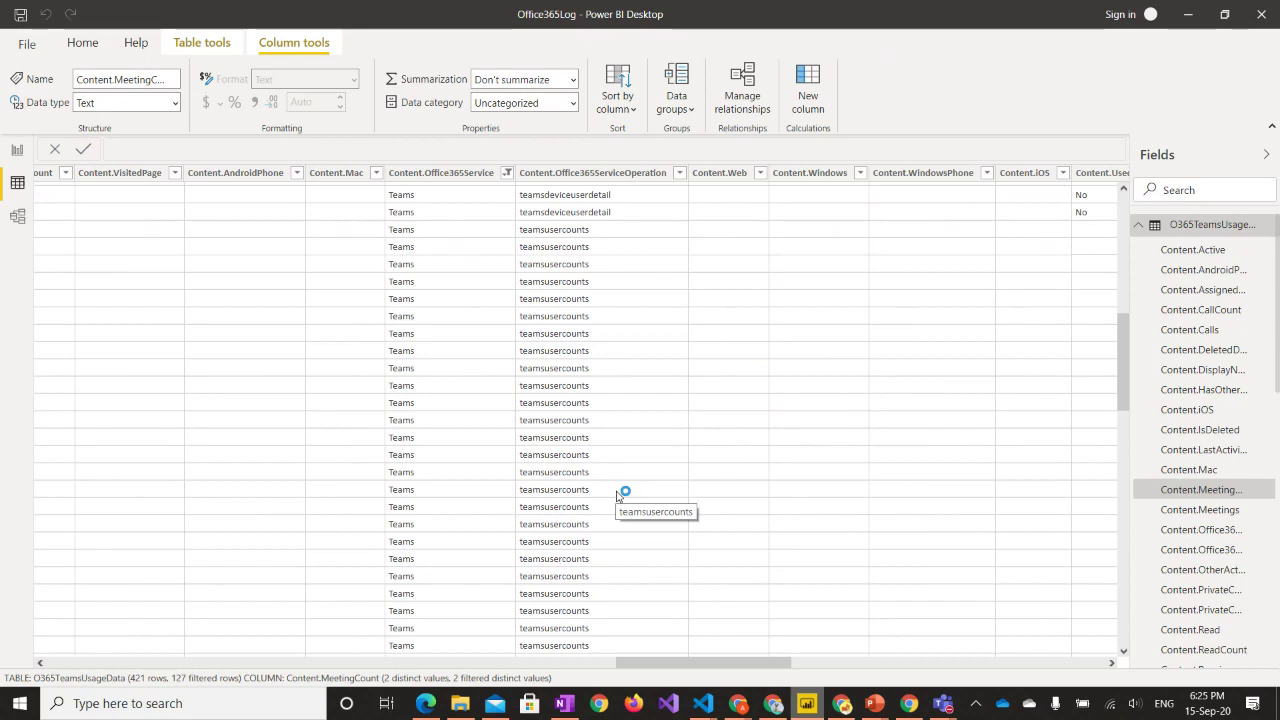
- Locate the teamsuseractivitycounts rows in the service operation column and examine their calls, meetings, other actions and chat message values
scroll(617, 496, "up", 5)
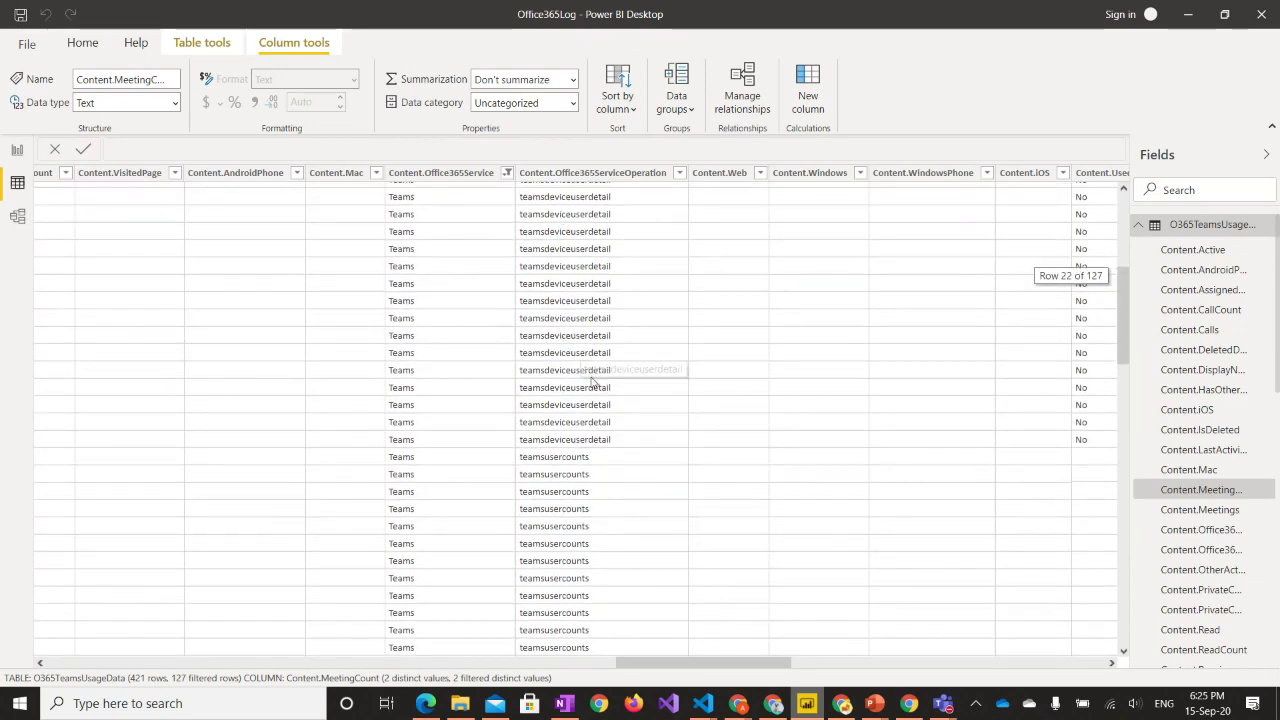
scroll(590, 362, "down", 4)
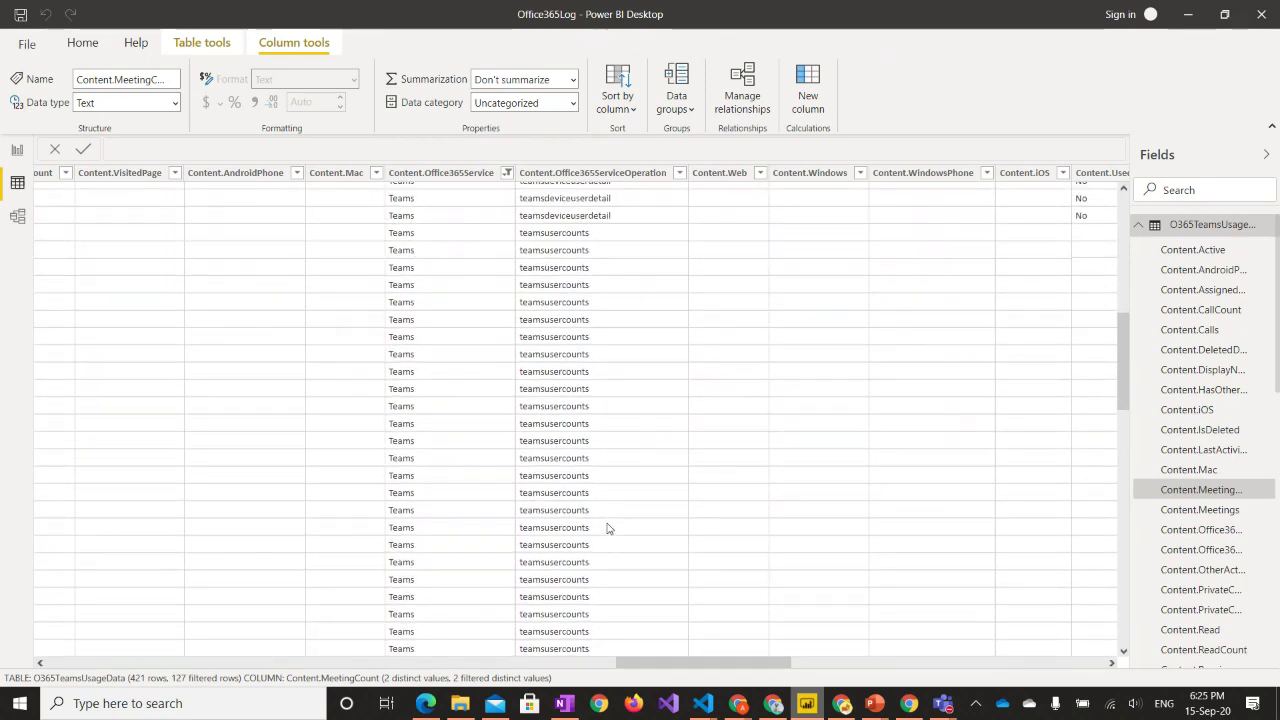
scroll(607, 528, "down", 8)
scroll(607, 528, "down", 1)
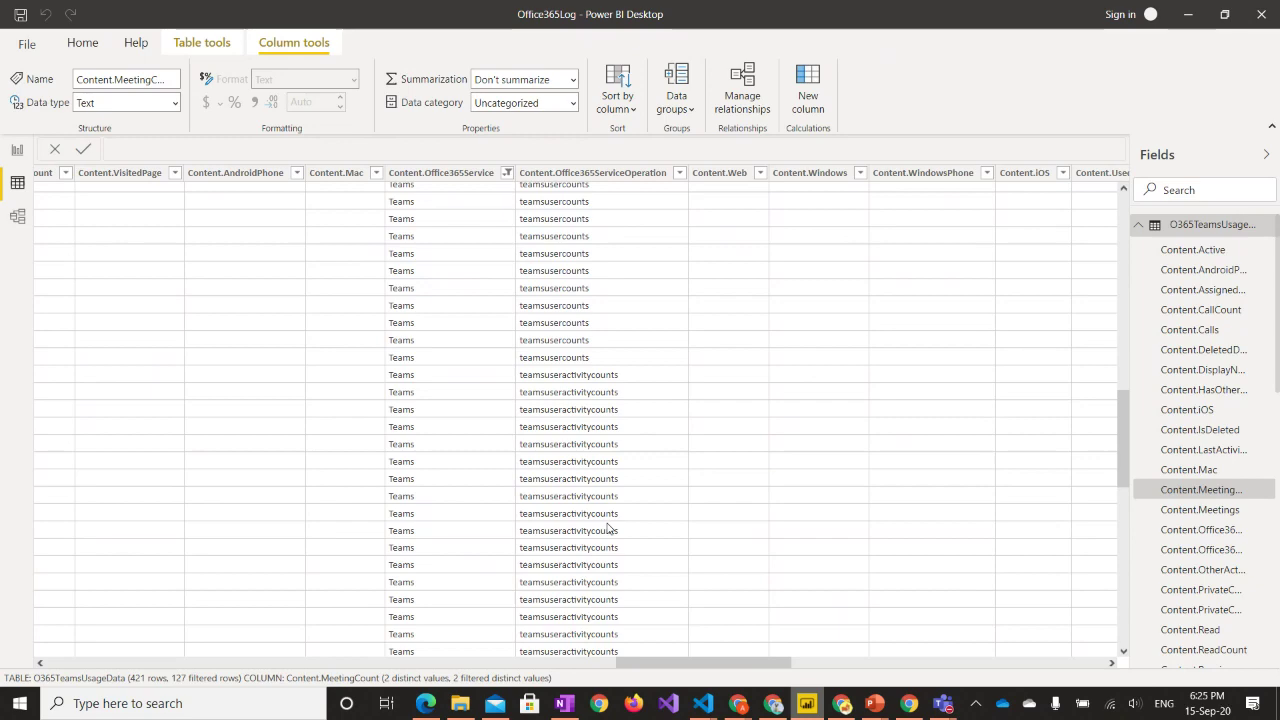
scroll(607, 528, "right", 10)
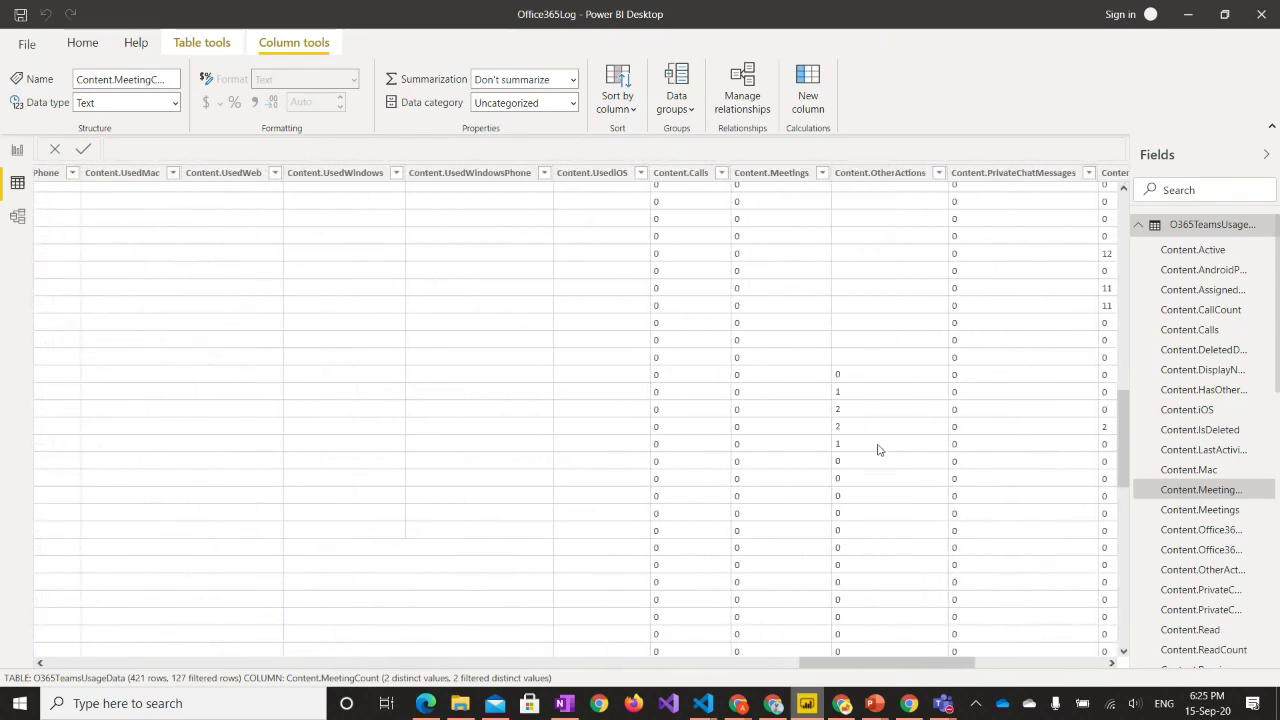
scroll(878, 450, "left", 10)
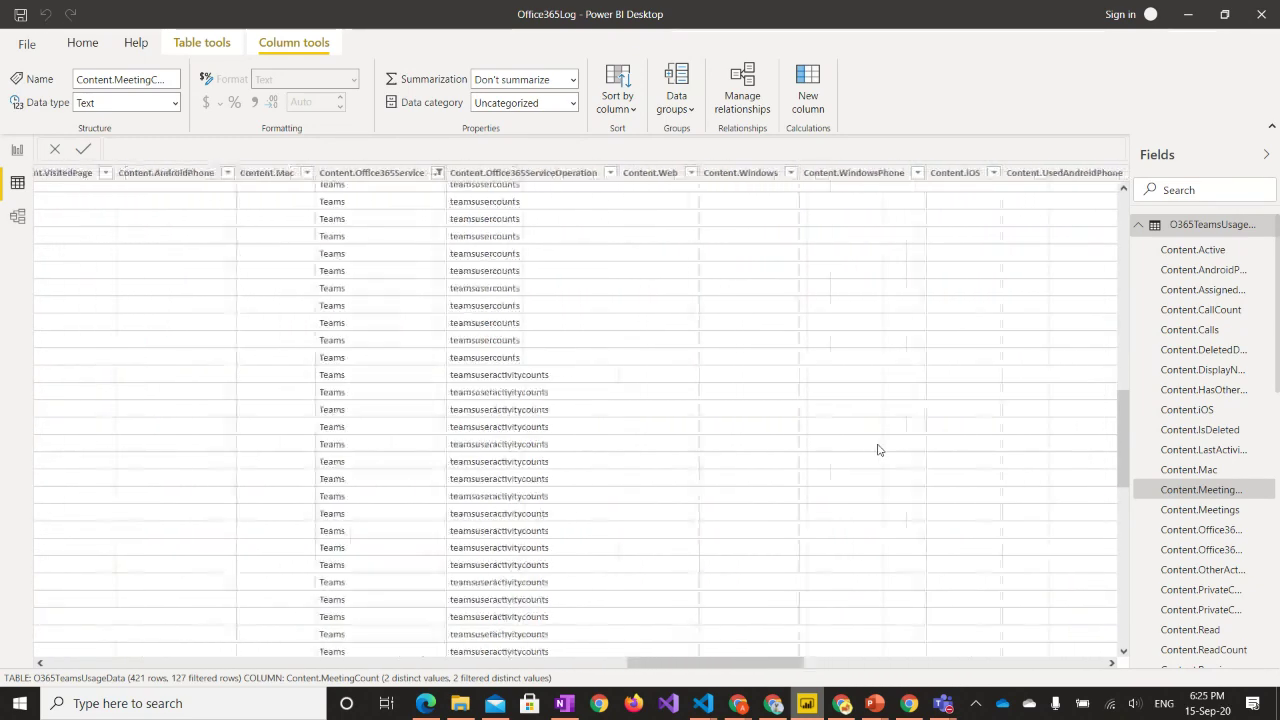
scroll(786, 443, "right", 10)
scroll(786, 446, "left", 3)
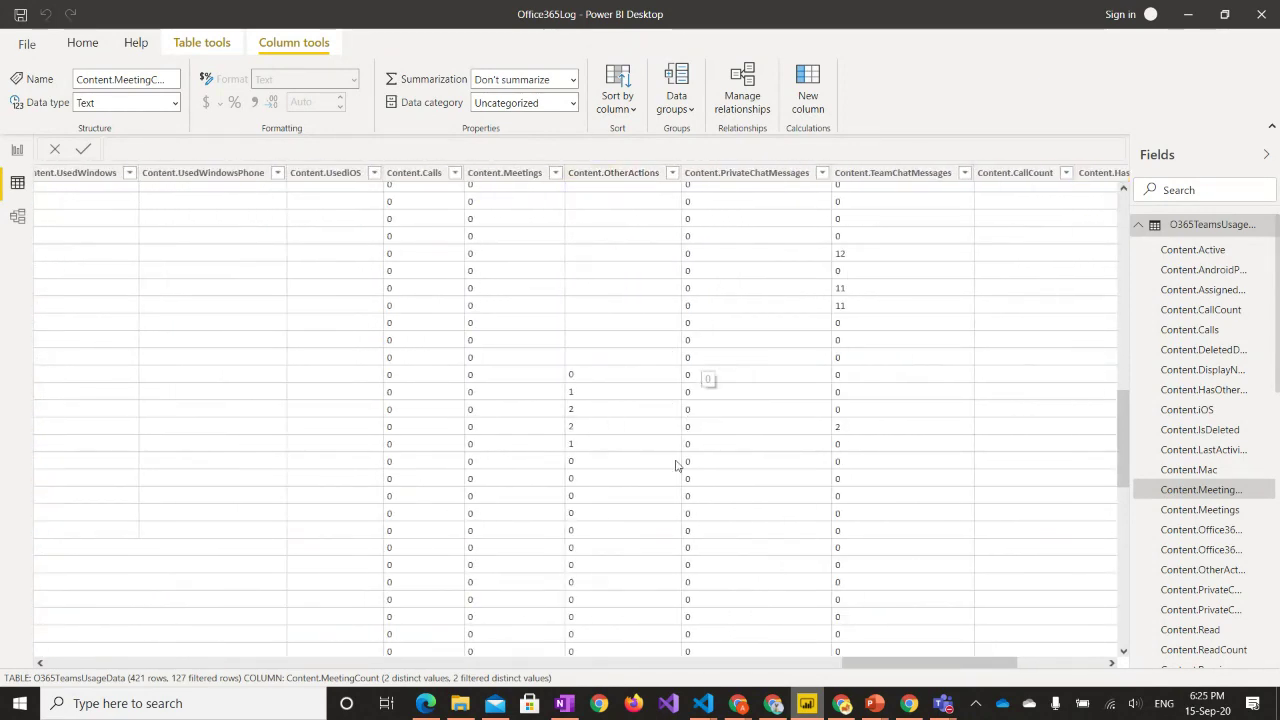
scroll(760, 528, "down", 3)
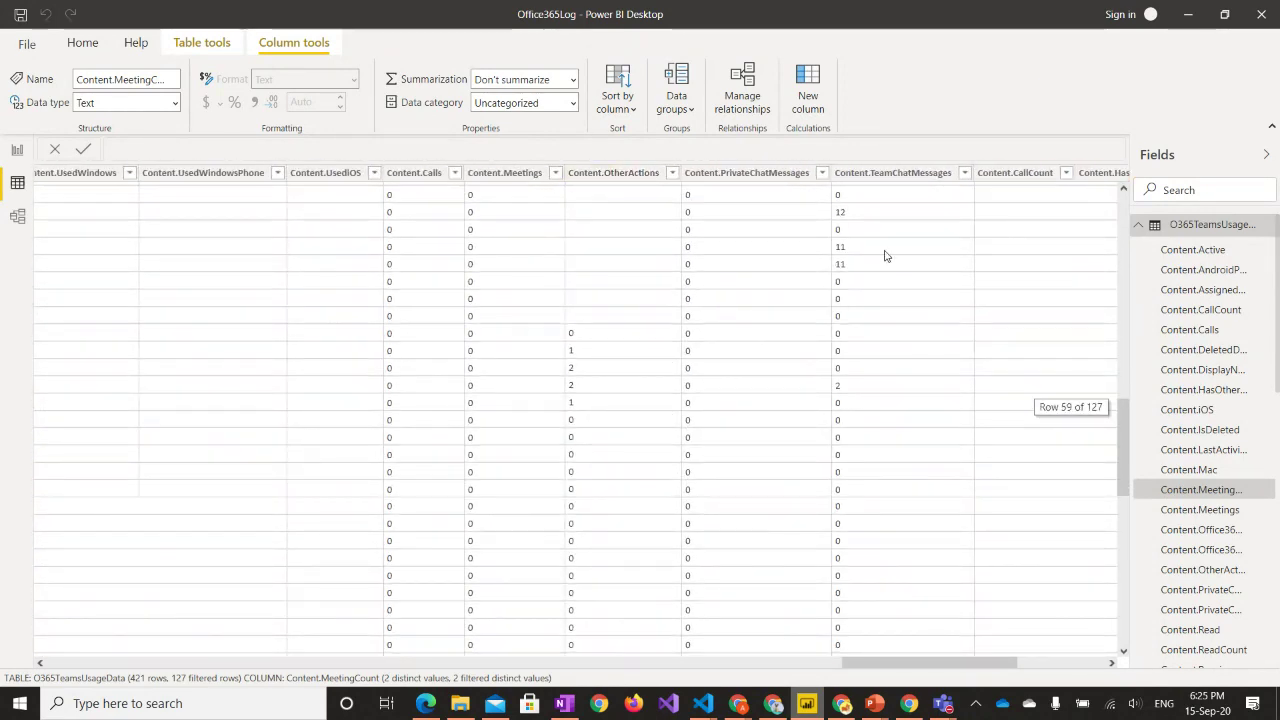
scroll(846, 574, "down", 2)
scroll(551, 463, "left", 2)
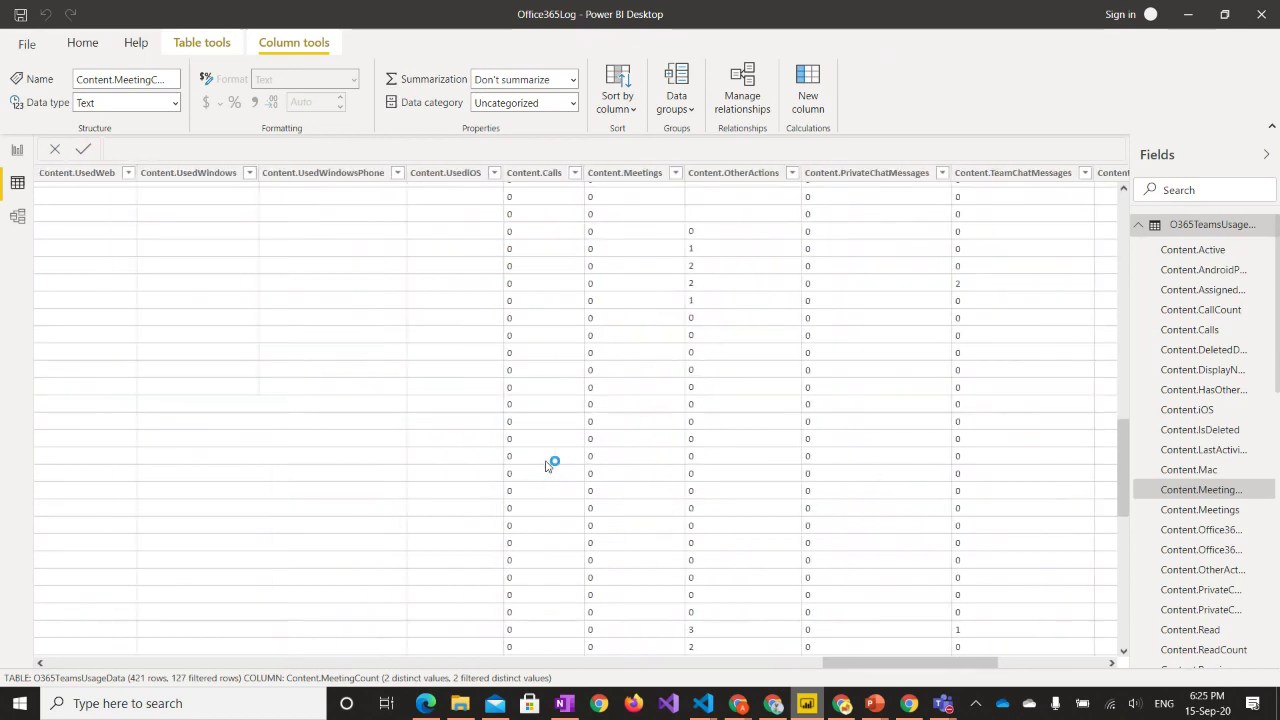
scroll(620, 480, "down", 1)
scroll(625, 484, "right", 2)
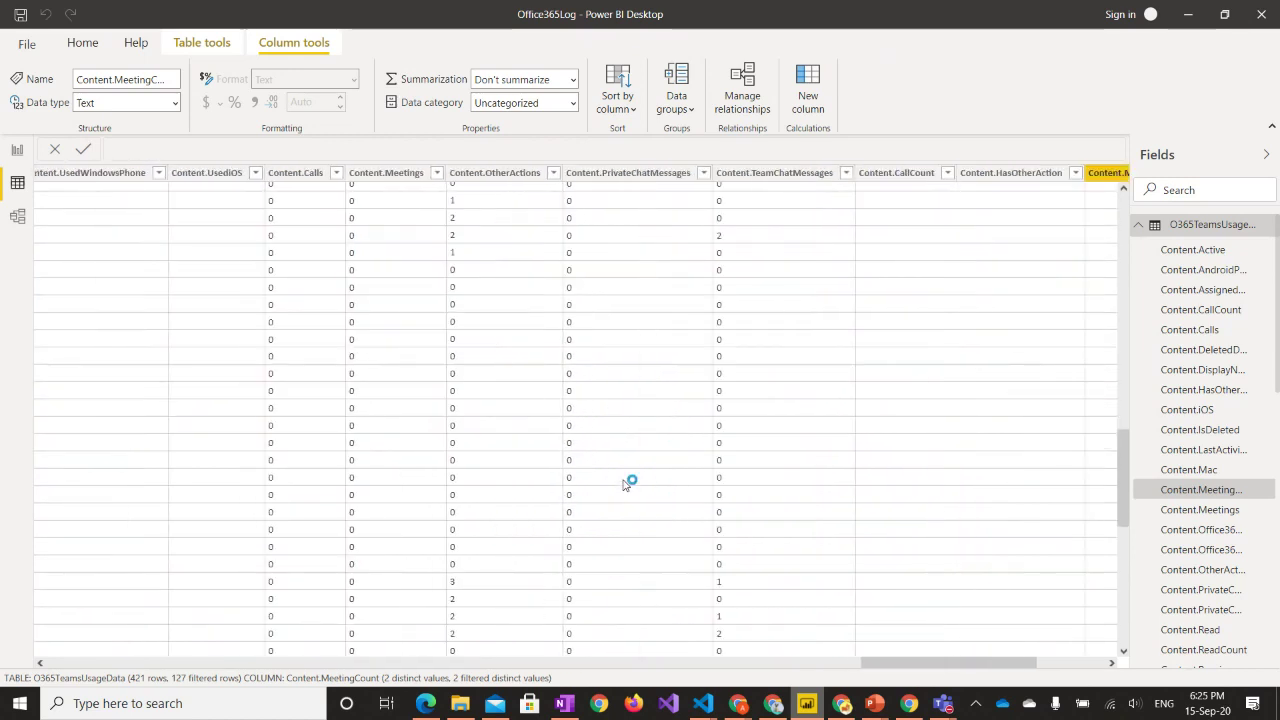
- Review the teamsuseractivitycounts rows from the chat message and count columns back to the Office 365 service operation column
scroll(625, 484, "right", 5)
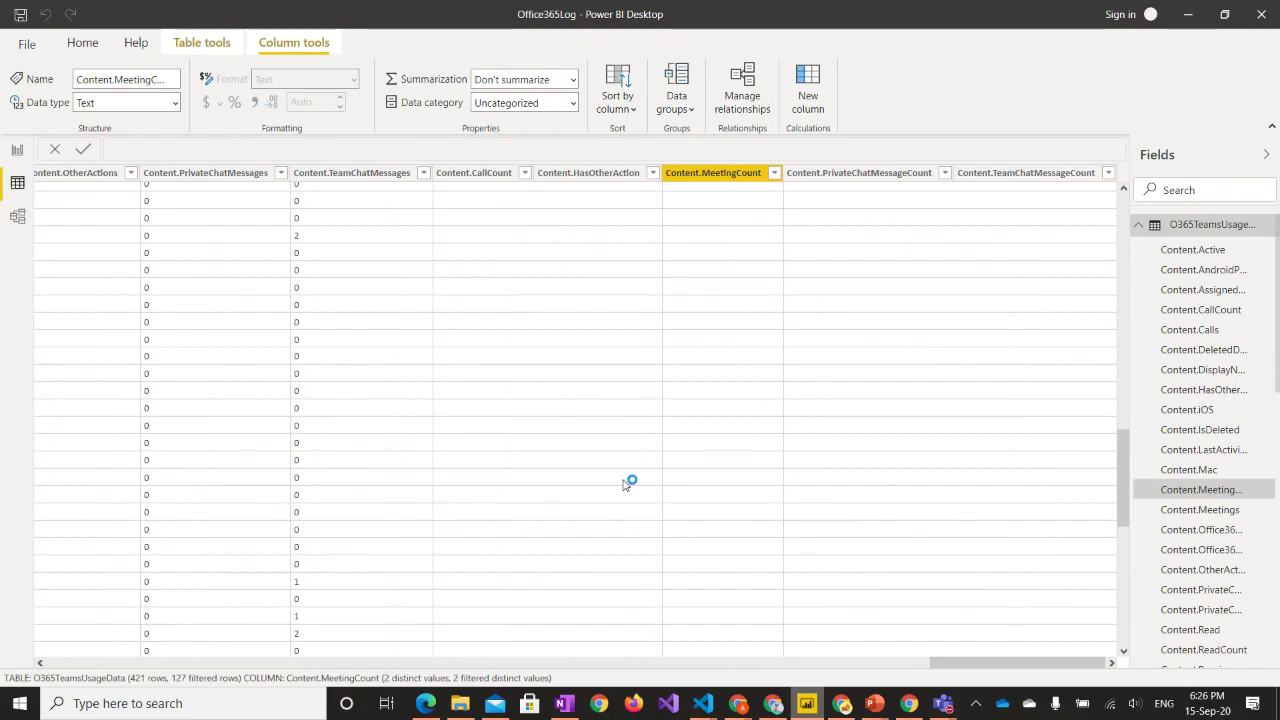
scroll(624, 484, "left", 10)
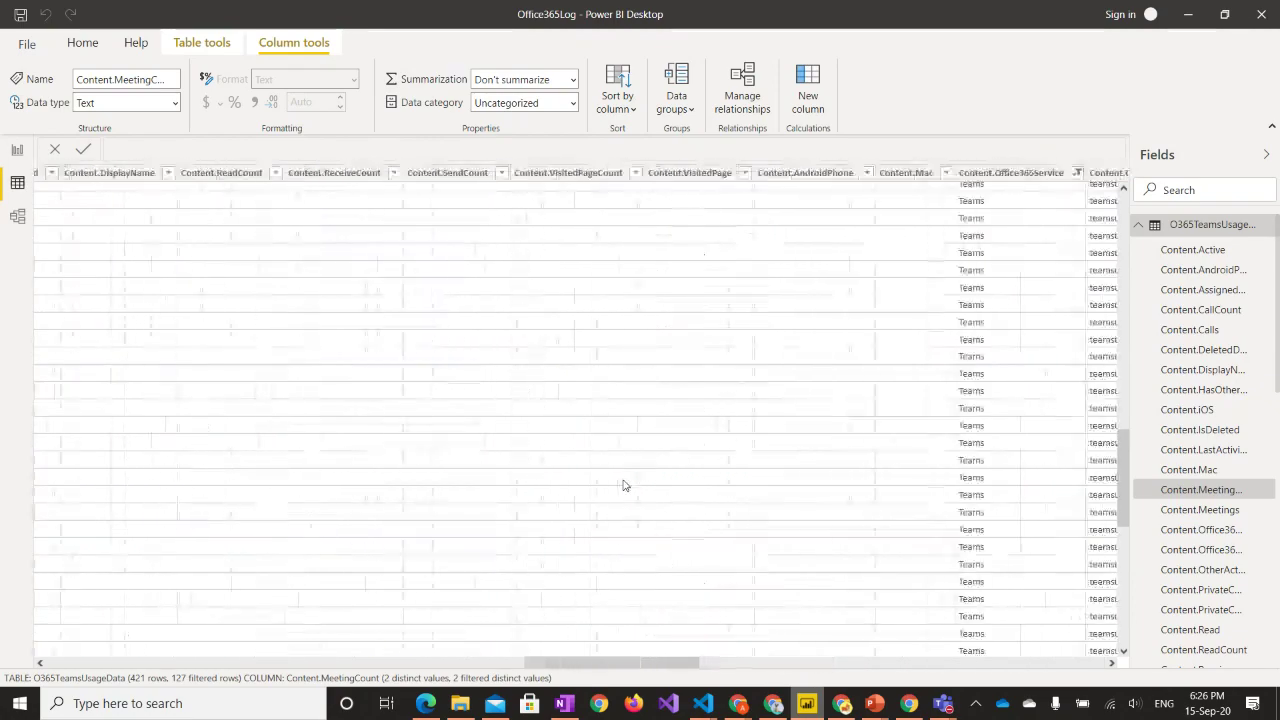
scroll(624, 484, "left", 10)
scroll(624, 484, "right", 10)
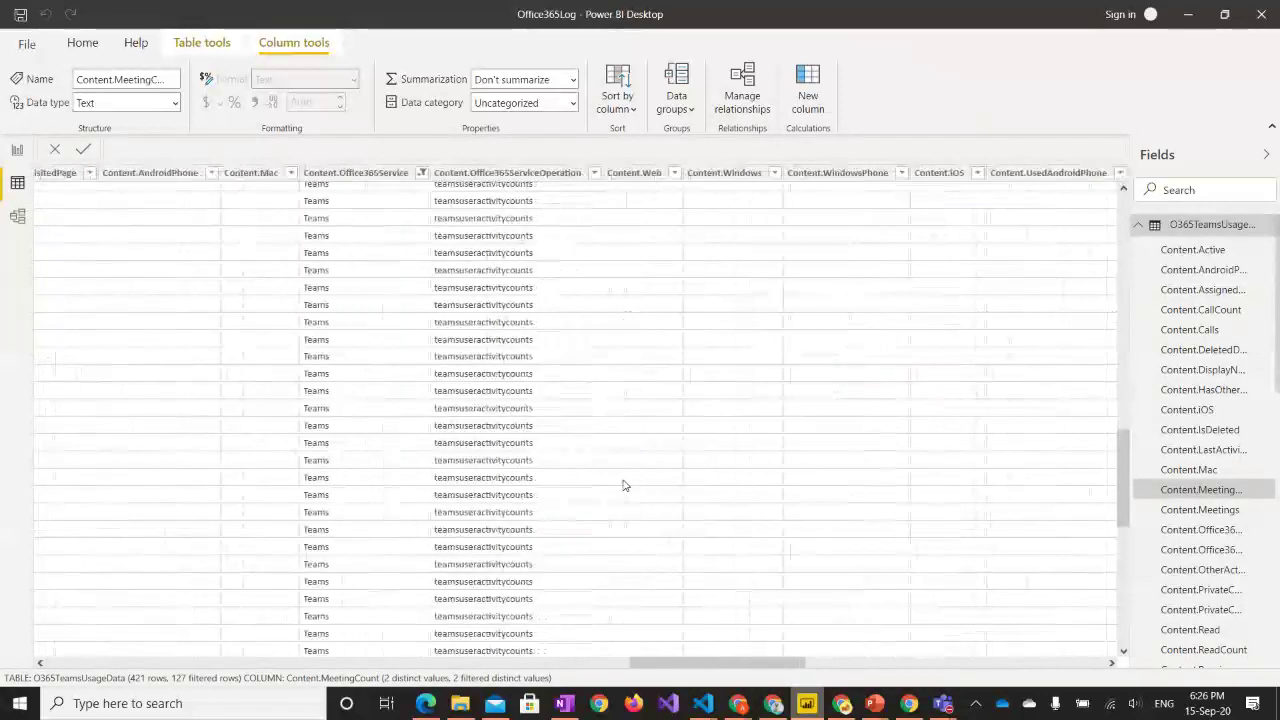
scroll(624, 484, "right", 2)
- Examine the teamsdeviceusercounts rows across the Web, Windows, WindowsPhone and iOS columns and back over the earlier file-sharing columns
scroll(624, 484, "down", 5)
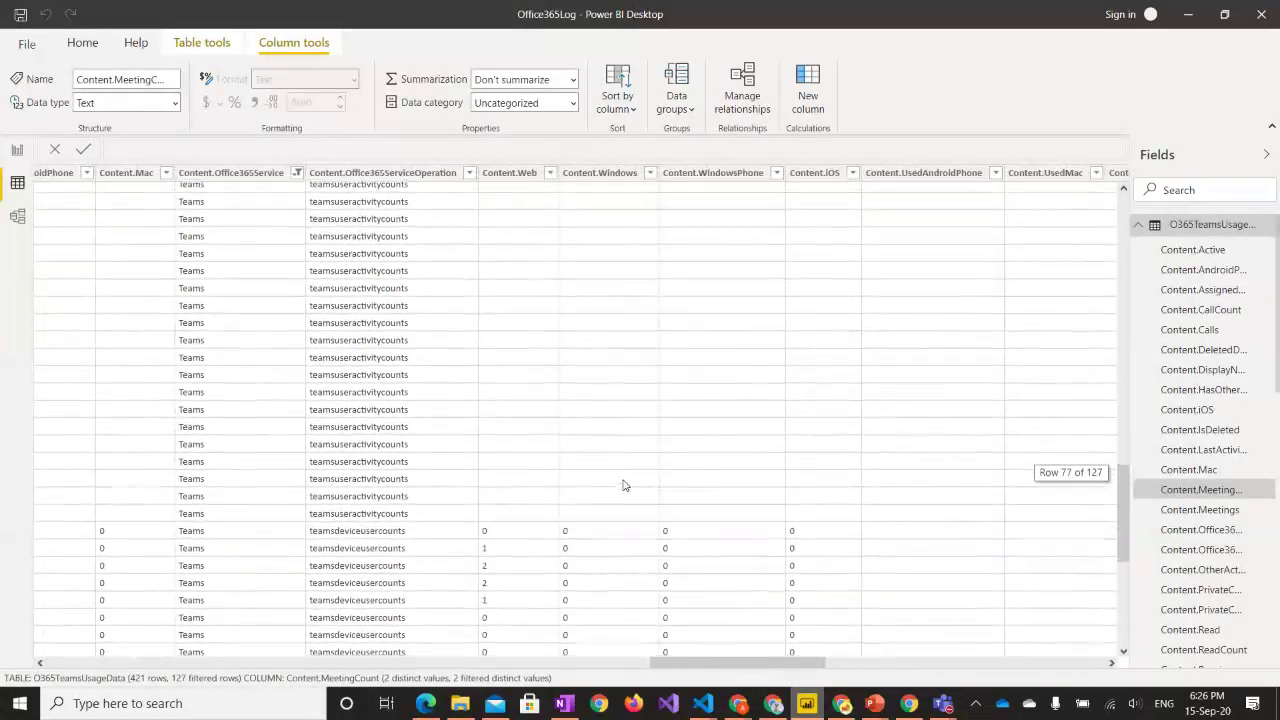
scroll(624, 484, "down", 3)
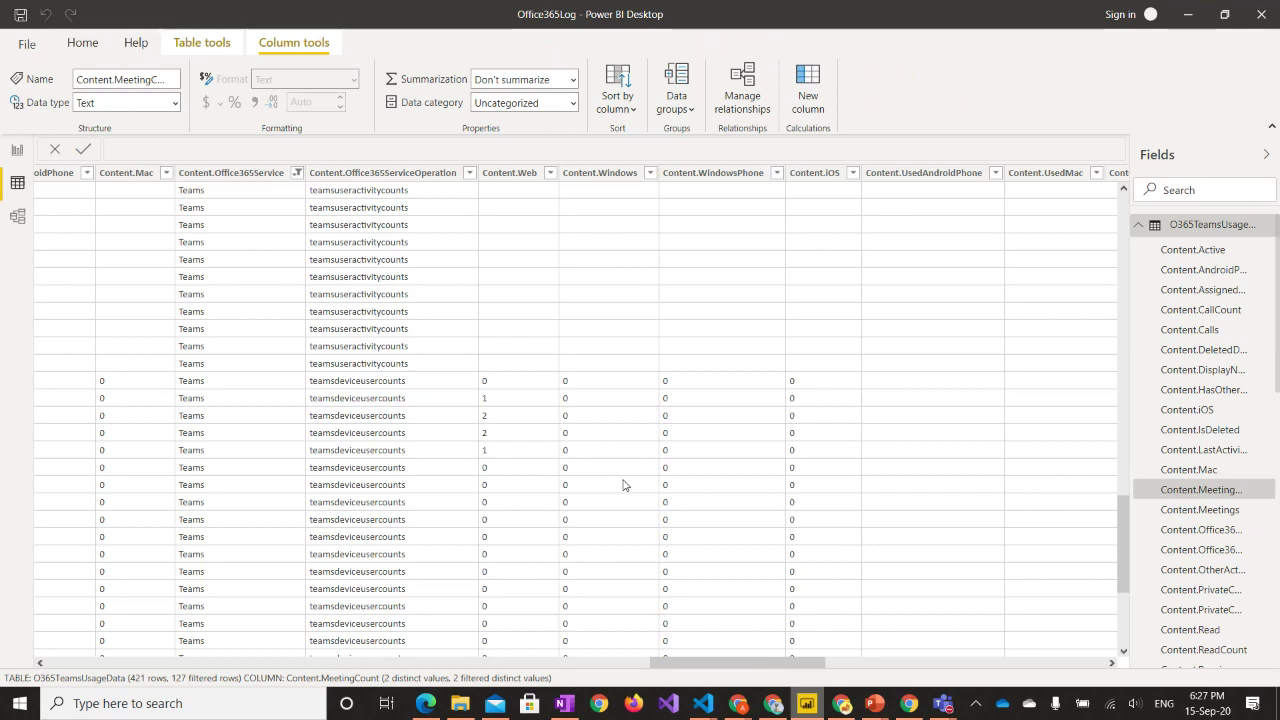
scroll(623, 485, "down", 5)
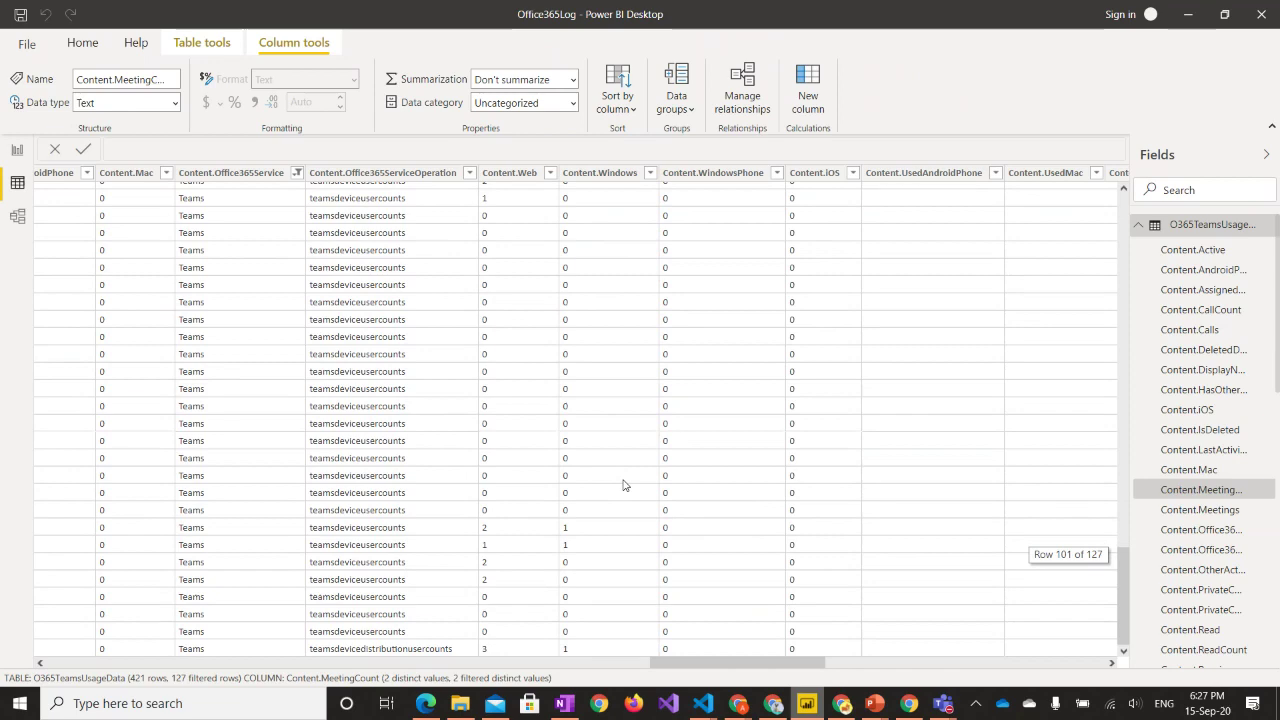
scroll(623, 485, "left", 10)
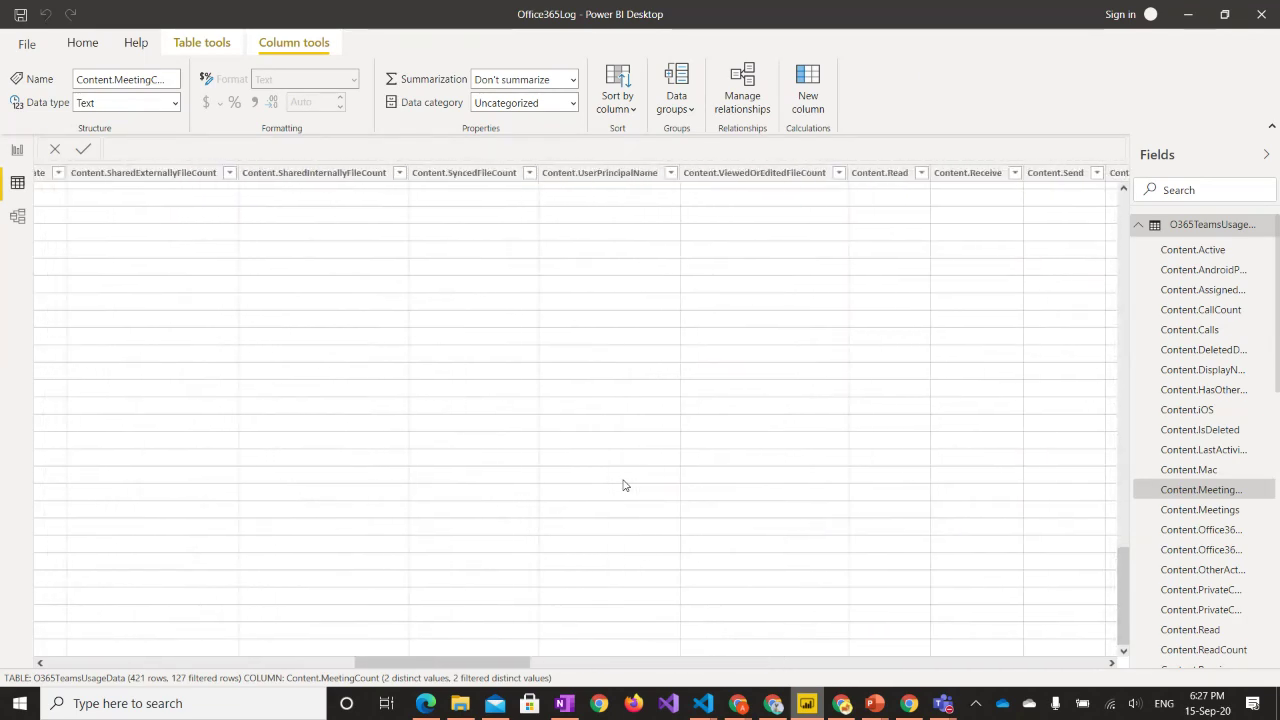
scroll(623, 485, "left", 8)
scroll(623, 485, "up", 5)
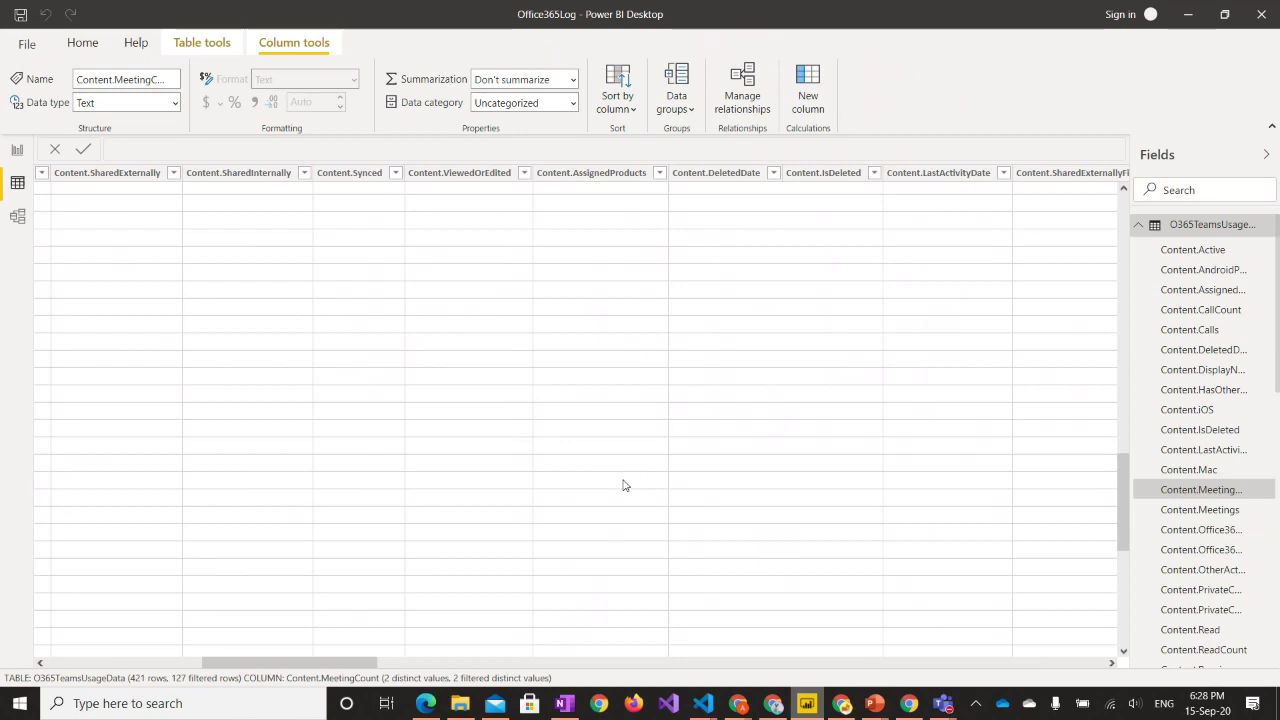
- Return to the report, filter the operations to teamsdeviceuserdetail and clear the Teams selection under Services
left_click(17, 149)
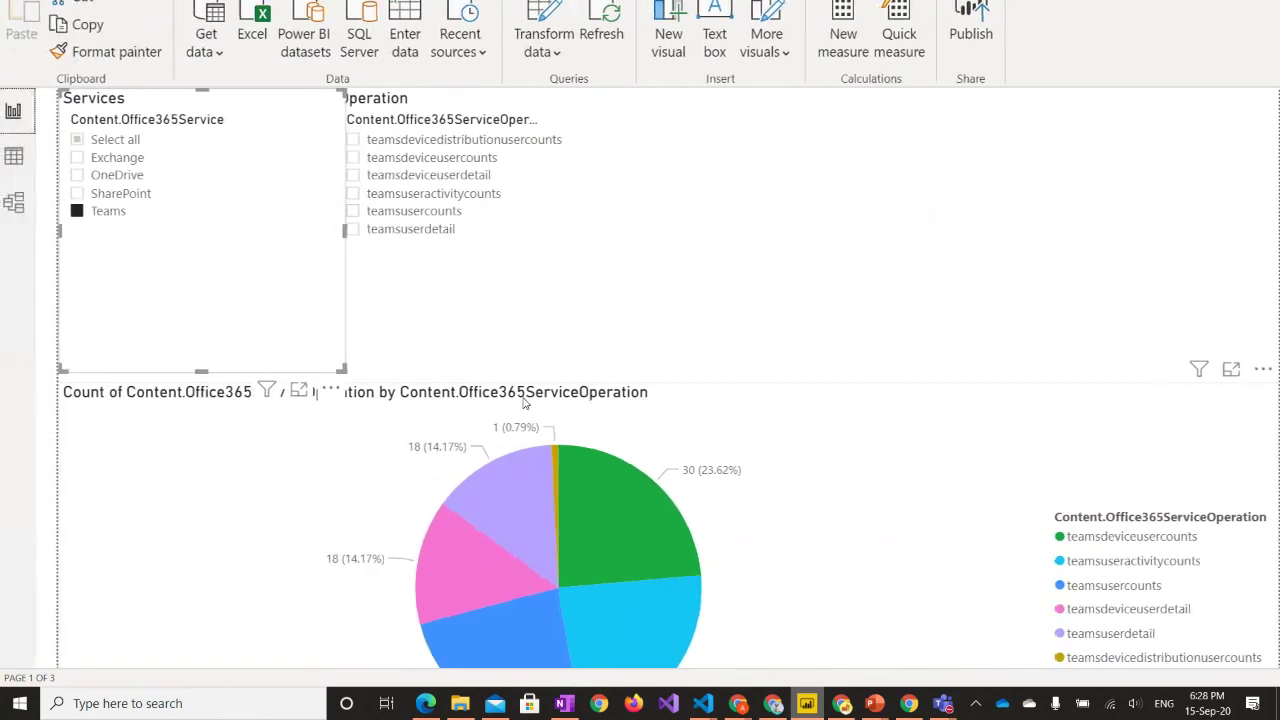
left_click(392, 177)
left_click(118, 160)
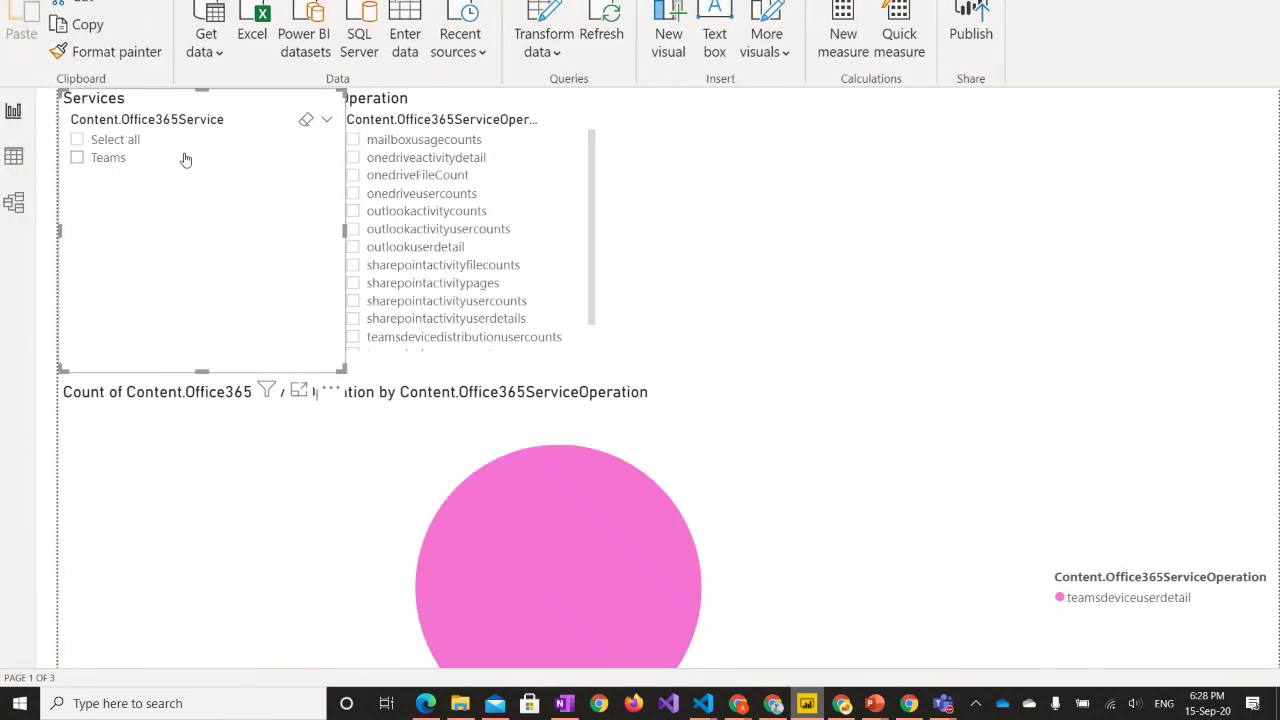
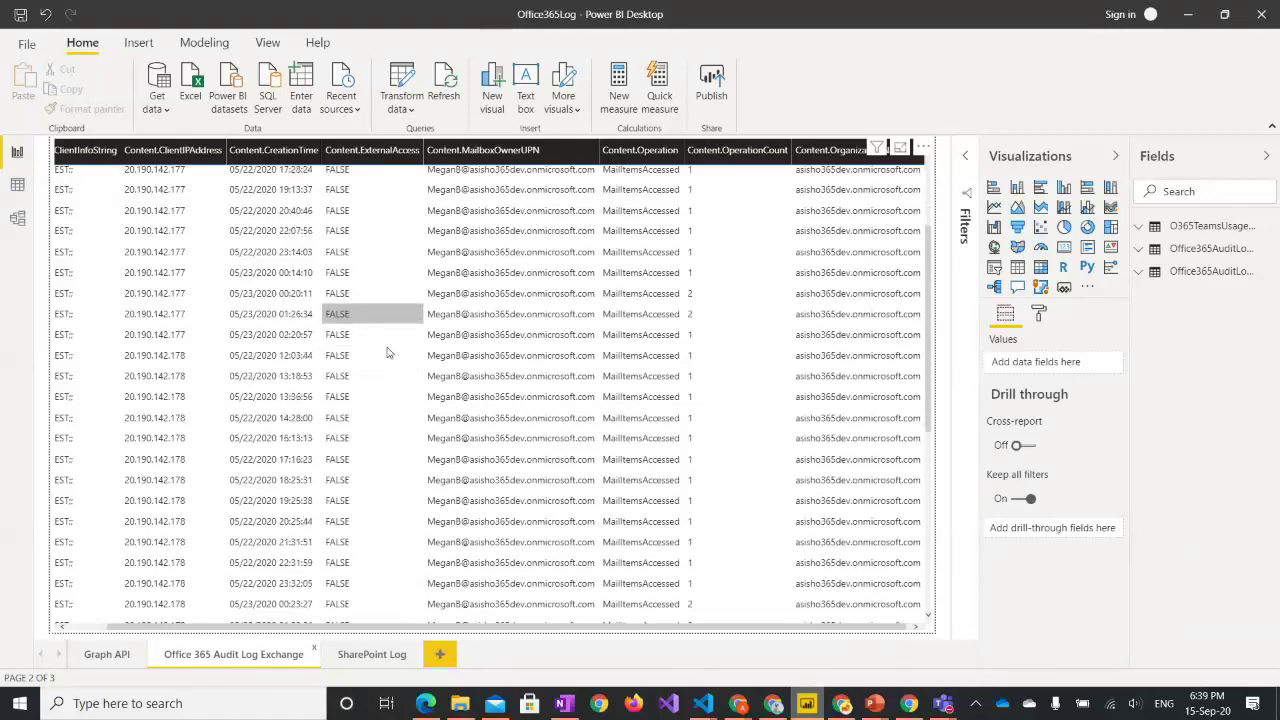
- Examine the Exchange audit log table's client IP address, creation time, external access, mailbox owner, operation and organization columns
scroll(388, 350, "up", 3)
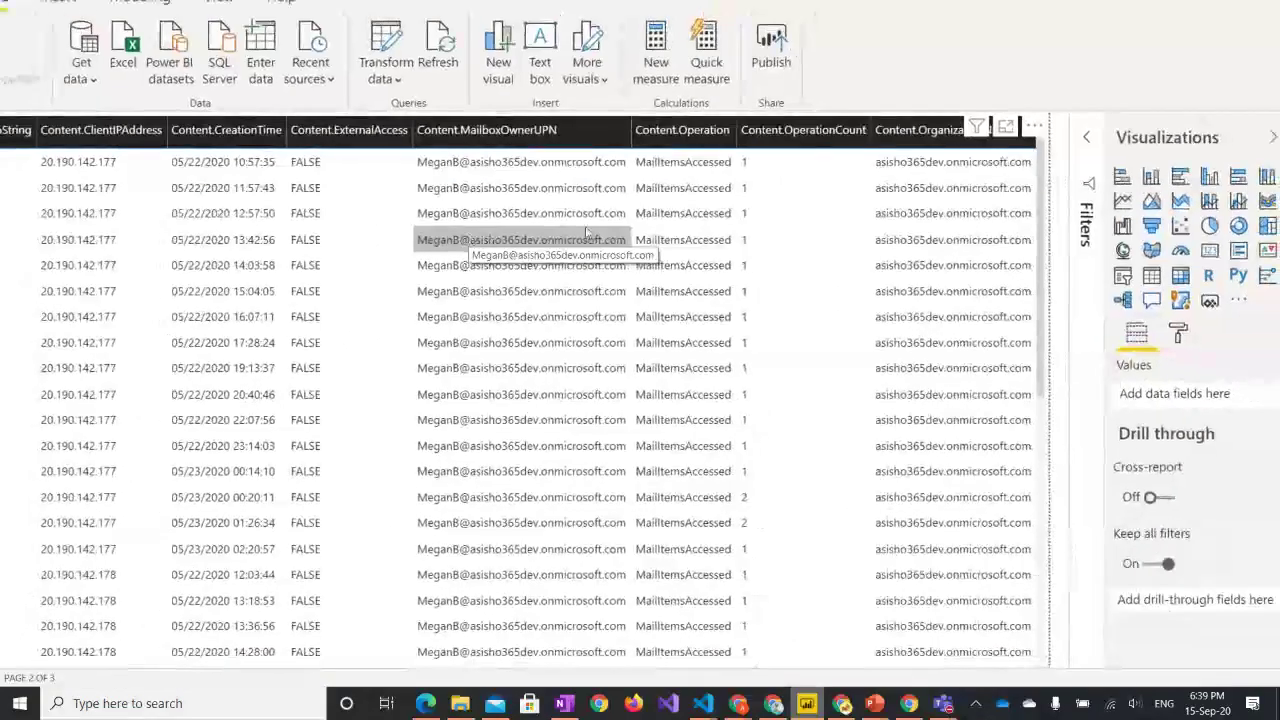
scroll(470, 240, "left", 2)
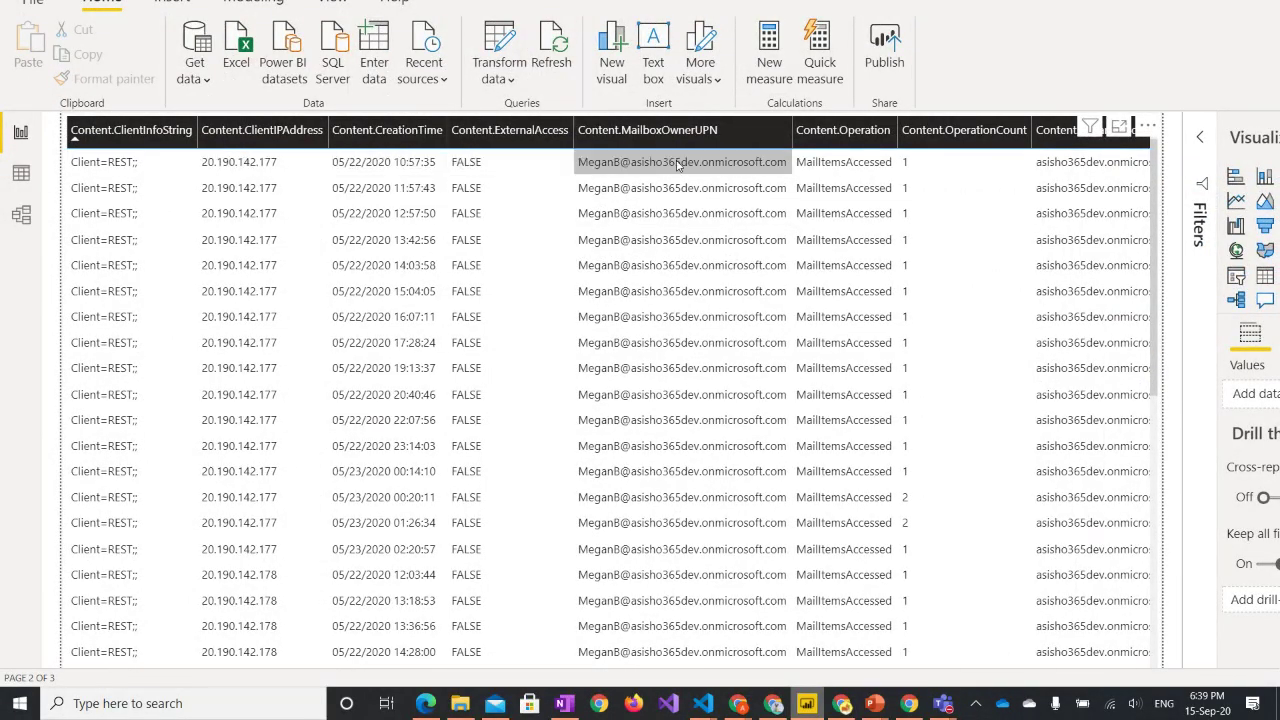
scroll(738, 180, "right", 1)
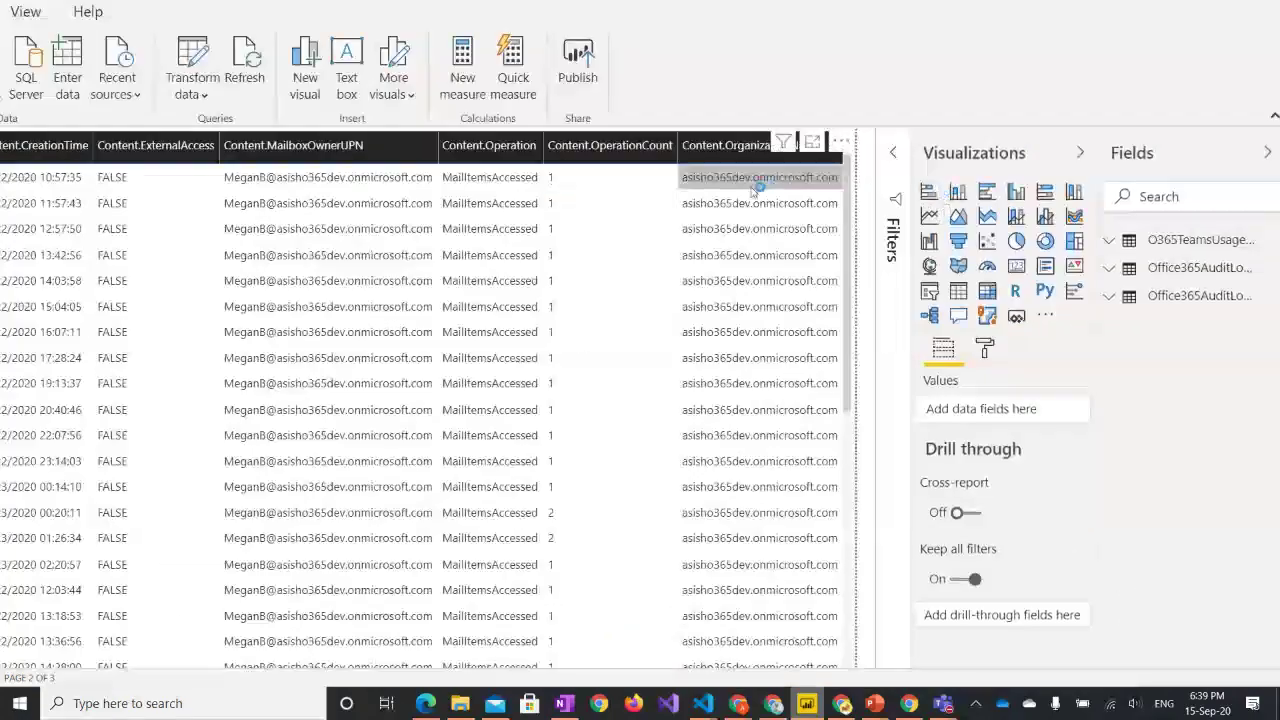
scroll(757, 180, "left", 1)
scroll(545, 190, "down", 1)
scroll(752, 190, "down", 1)
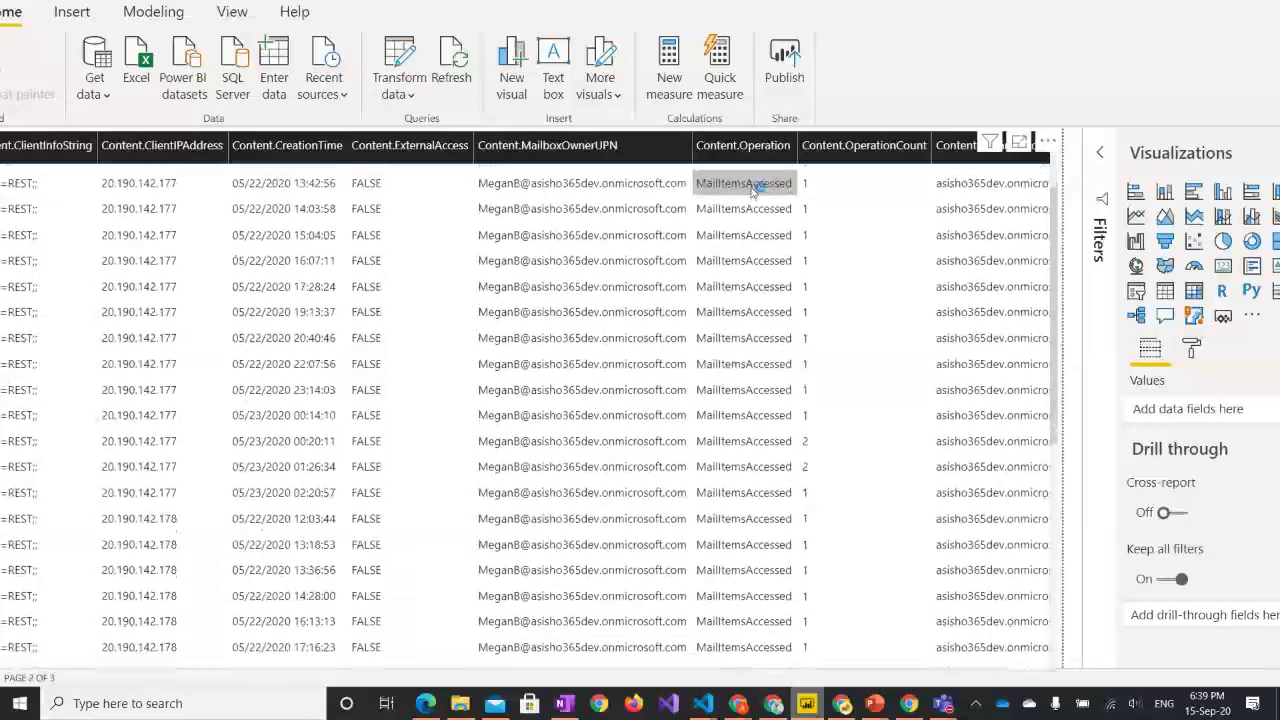
scroll(752, 190, "up", 2)
scroll(752, 190, "up", 1)
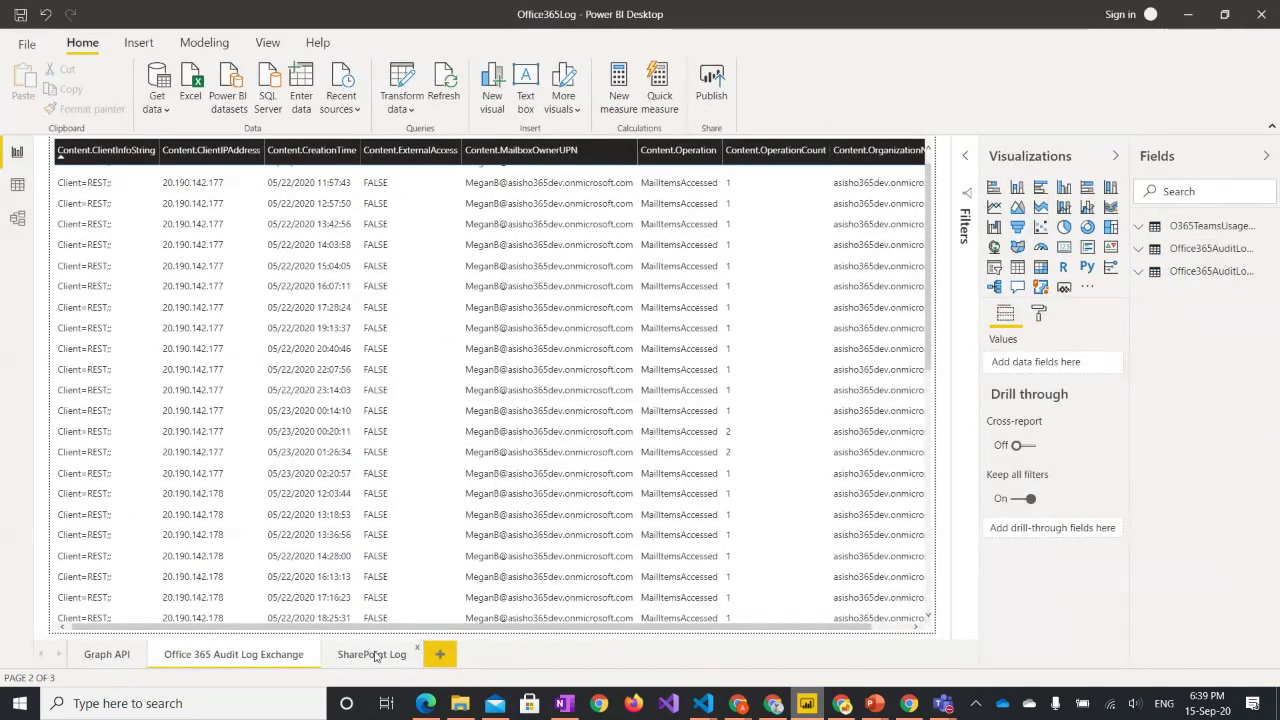
- Open the SharePoint Log report page and review the file, list item, page and search operations offered by the Content.Operation slicer
left_click(372, 654)
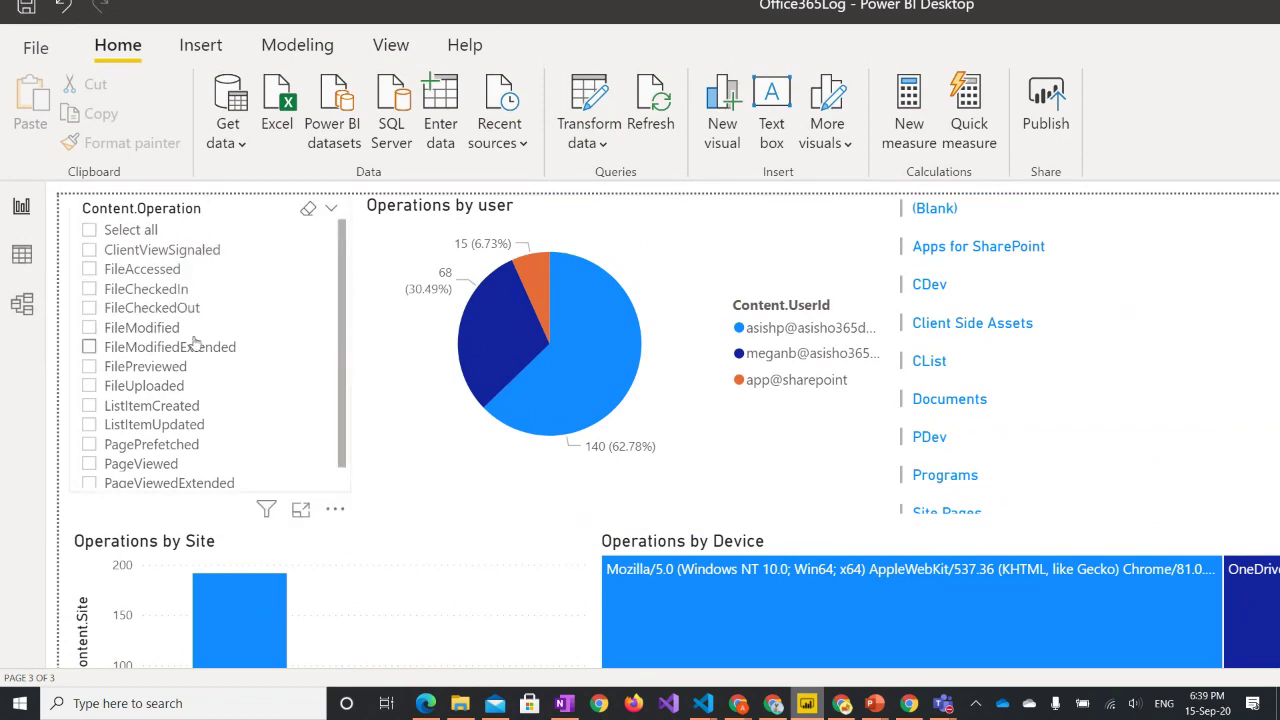
scroll(196, 344, "down", 1)
scroll(198, 340, "up", 1)
scroll(209, 300, "down", 1)
scroll(209, 303, "up", 1)
scroll(218, 410, "down", 2)
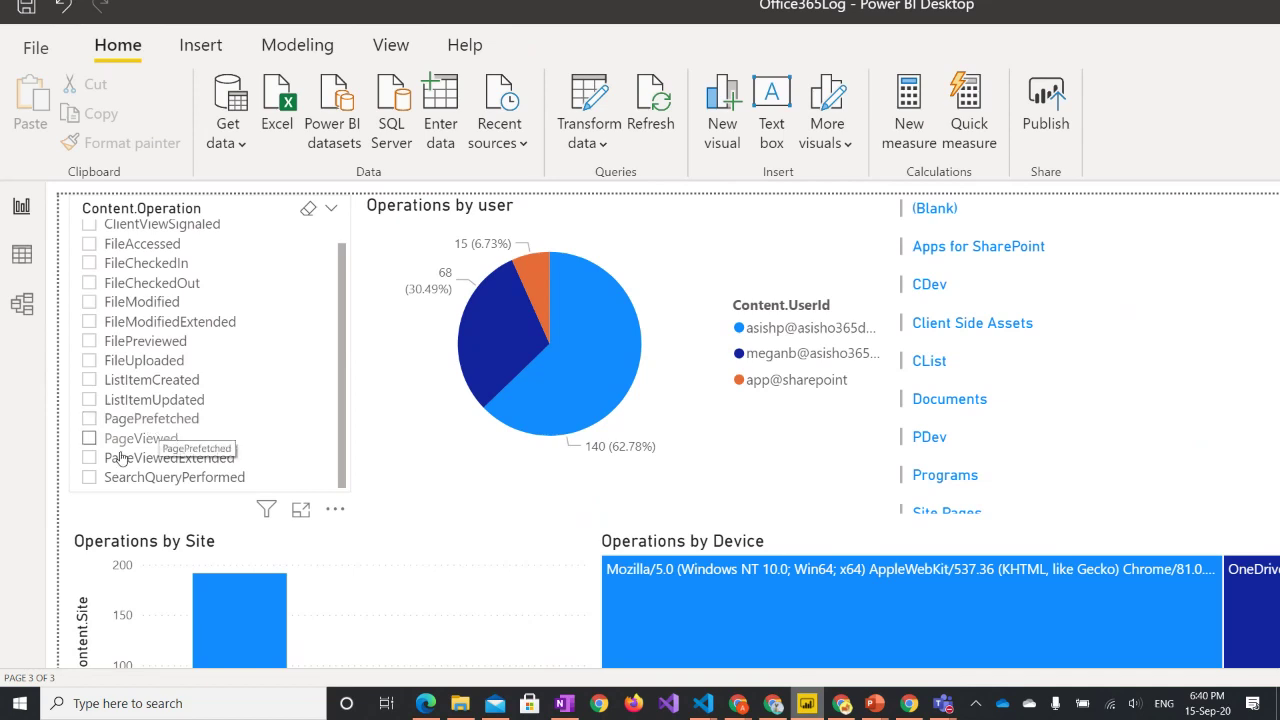
scroll(257, 450, "up", 2)
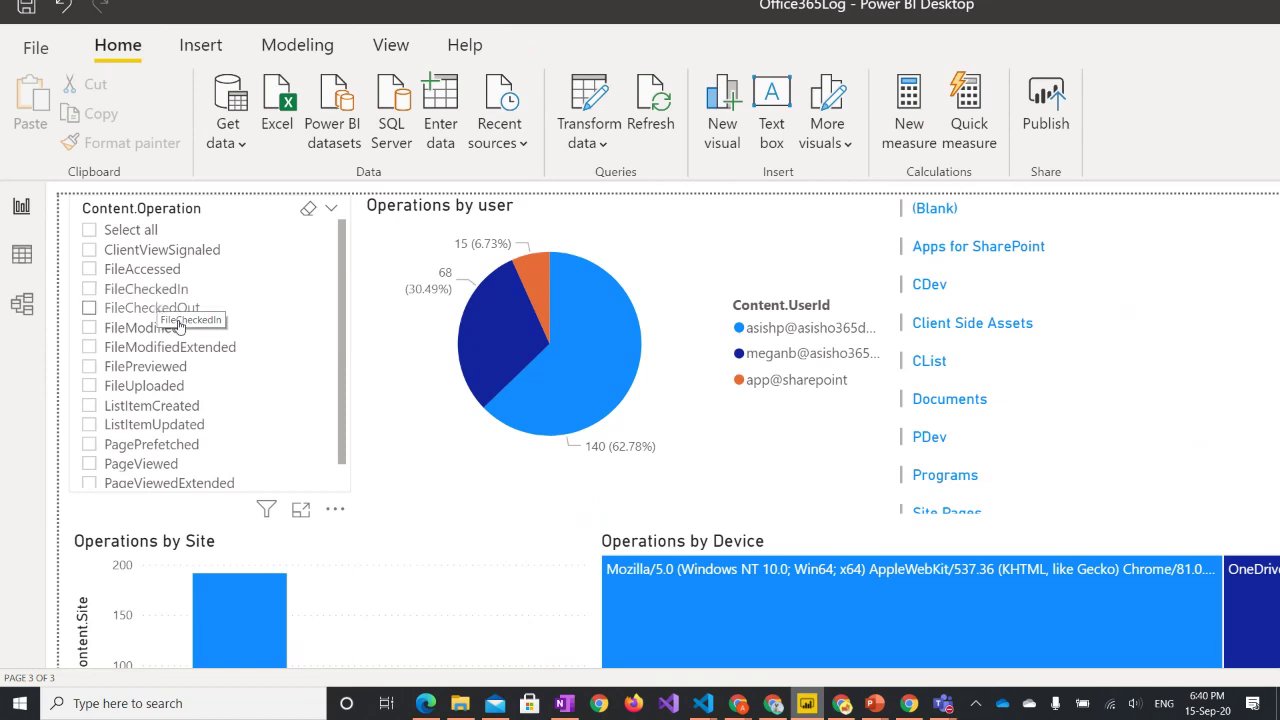
scroll(183, 397, "down", 1)
scroll(185, 392, "down", 1)
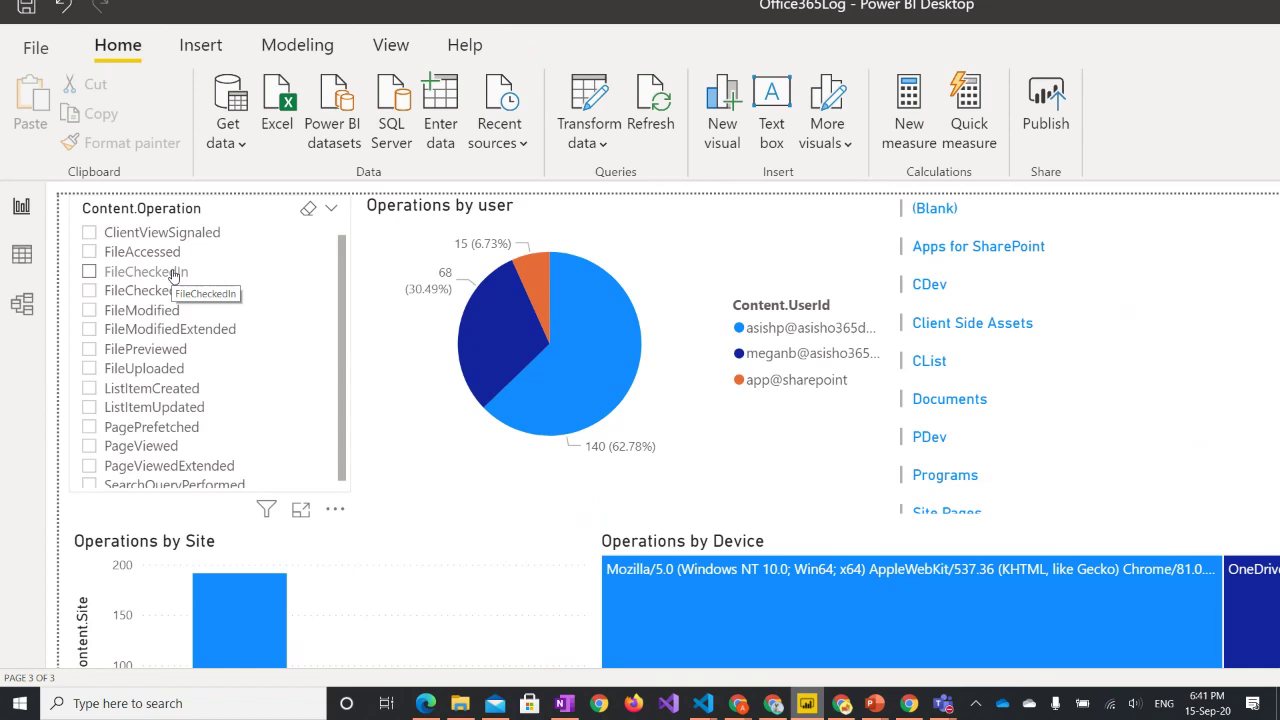
scroll(220, 446, "down", 1)
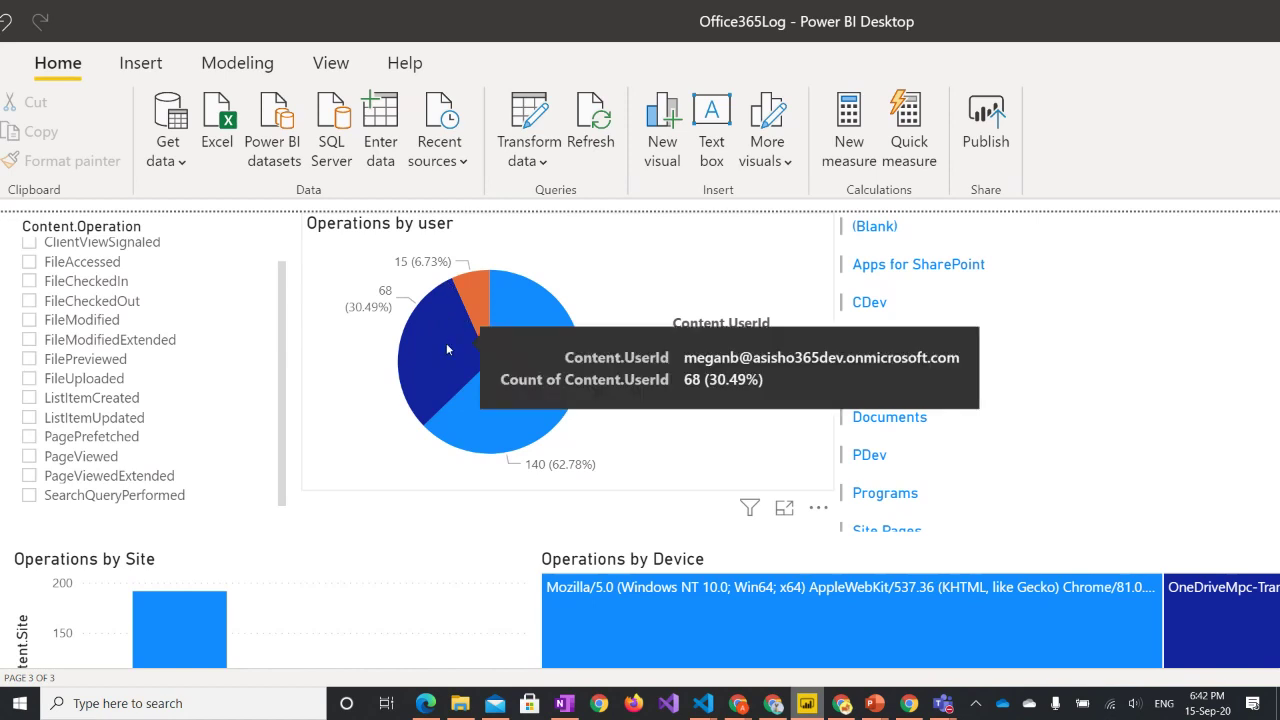
- Inspect the Operations by user chart and review the list names in the neighbouring slicer, from Apps for SharePoint to SupportDocsDev
mouse_move(605, 441)
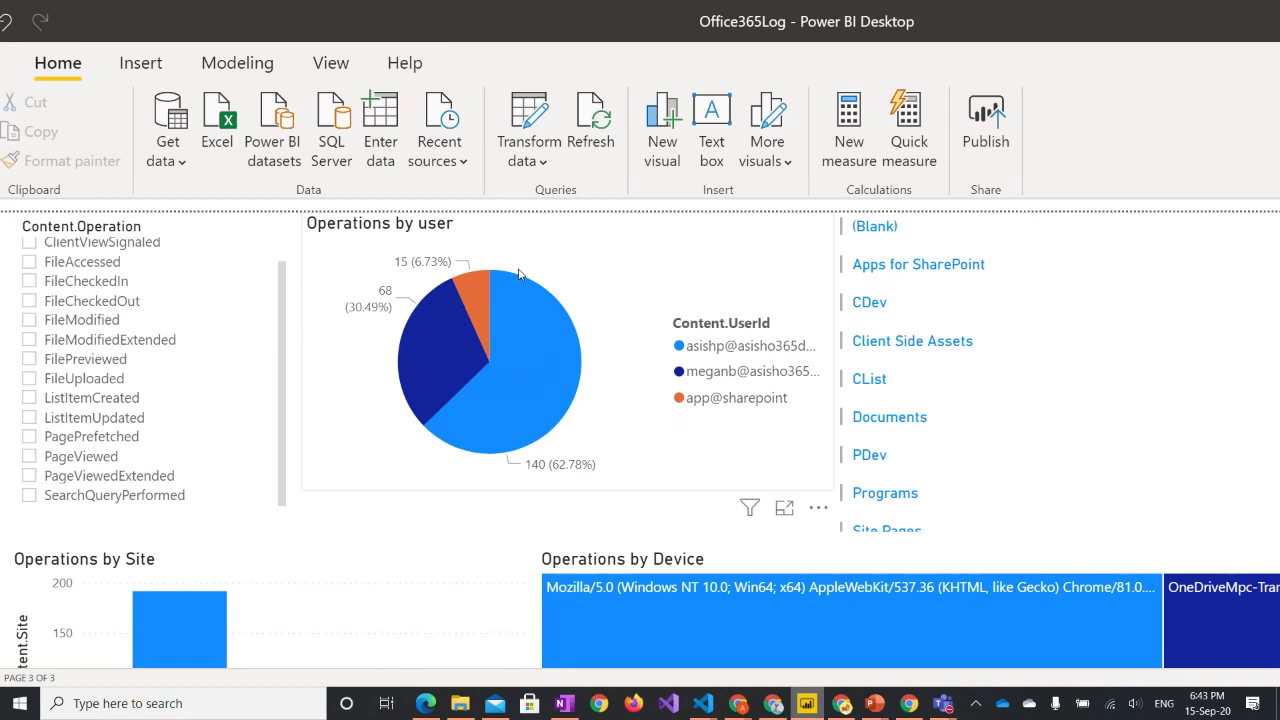
scroll(962, 350, "down", 1)
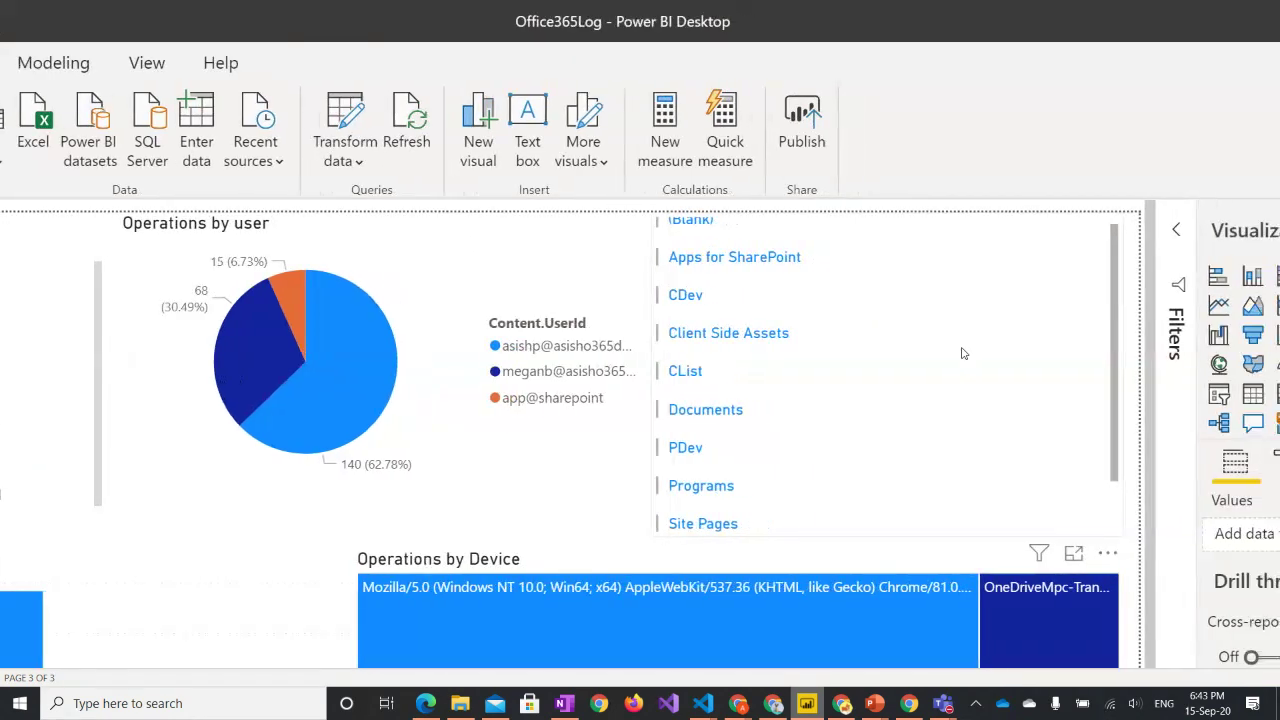
scroll(962, 350, "down", 2)
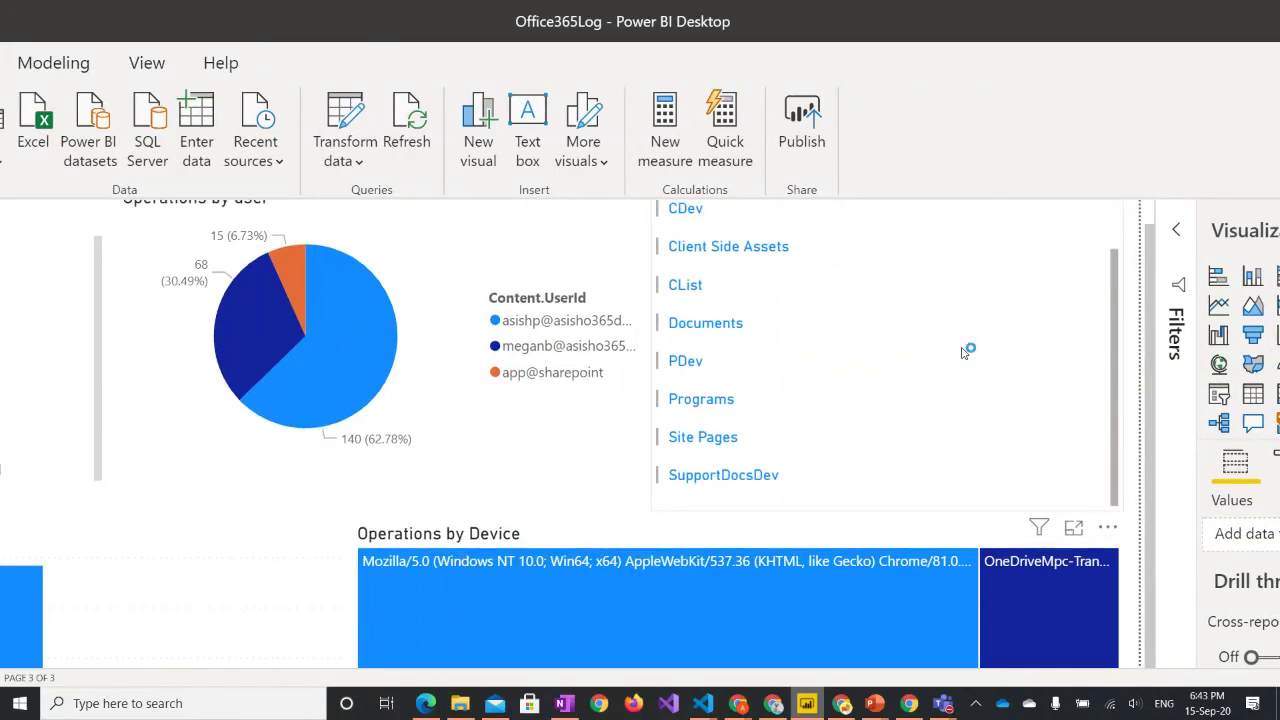
scroll(962, 350, "up", 3)
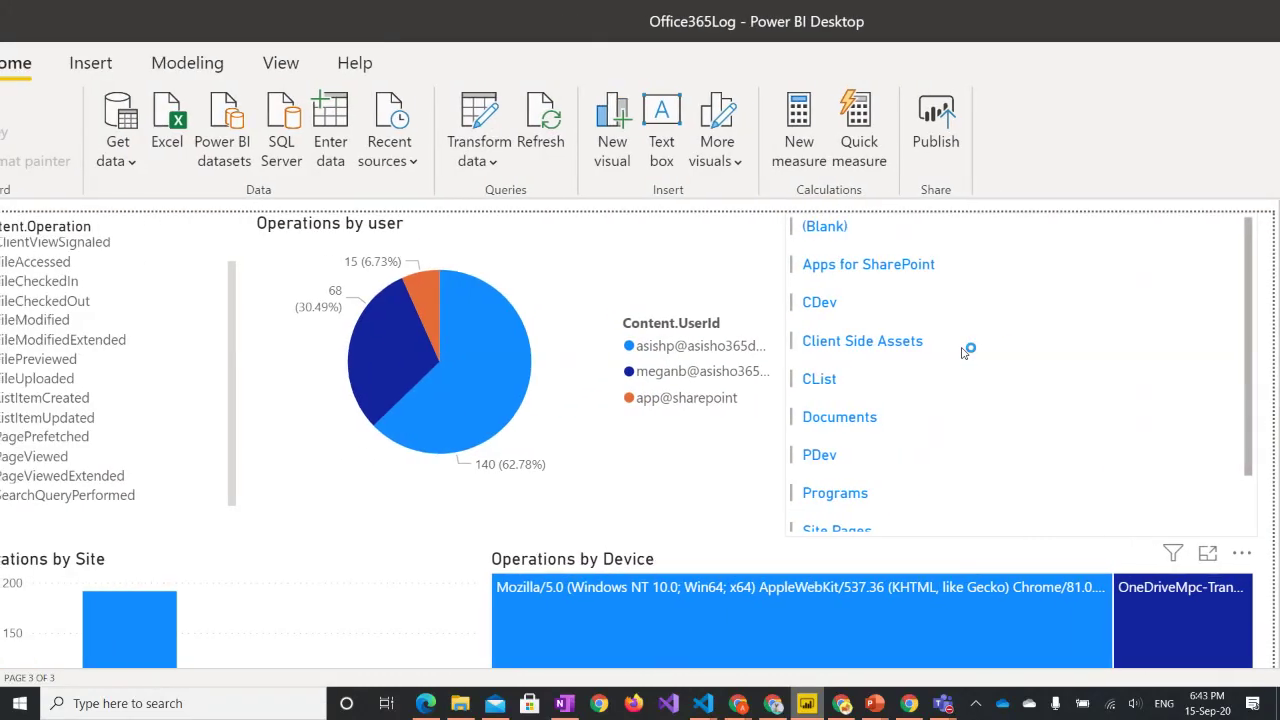
scroll(963, 351, "down", 2)
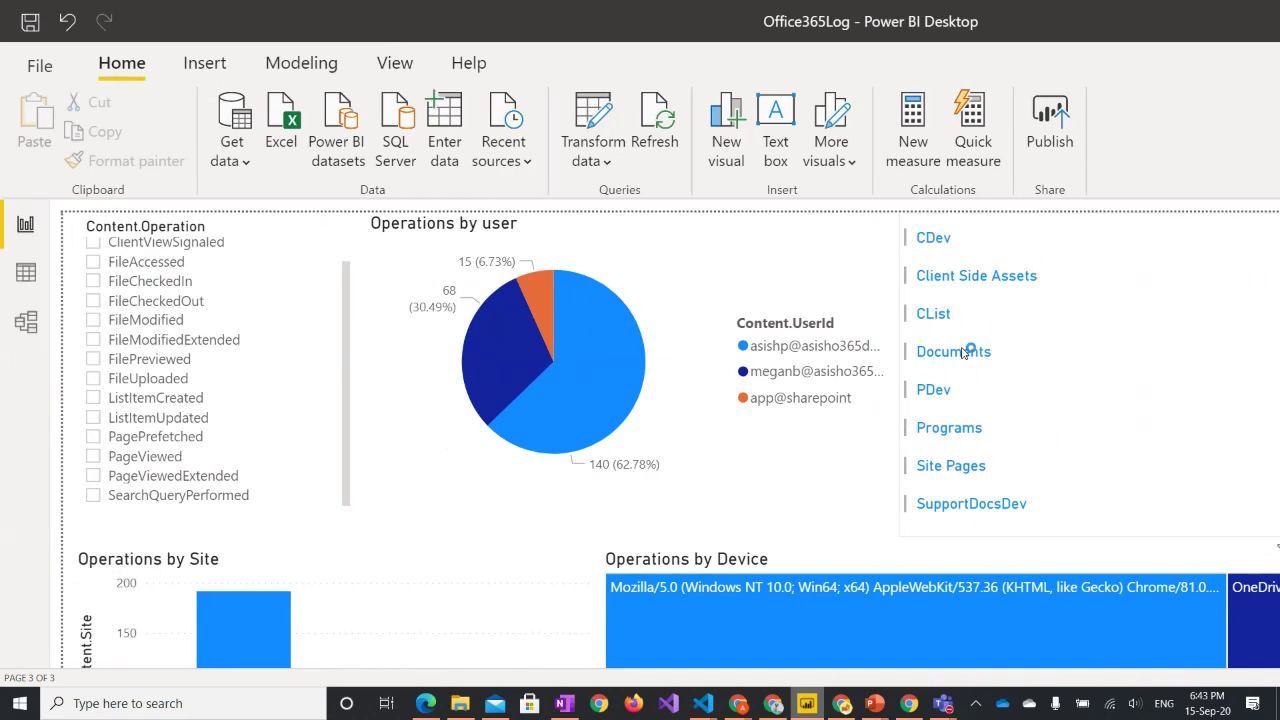
- Inspect the user agents in the Operations by Device treemap and the adjacent Operations by Site chart
scroll(963, 353, "down", 1)
scroll(962, 352, "down", 2)
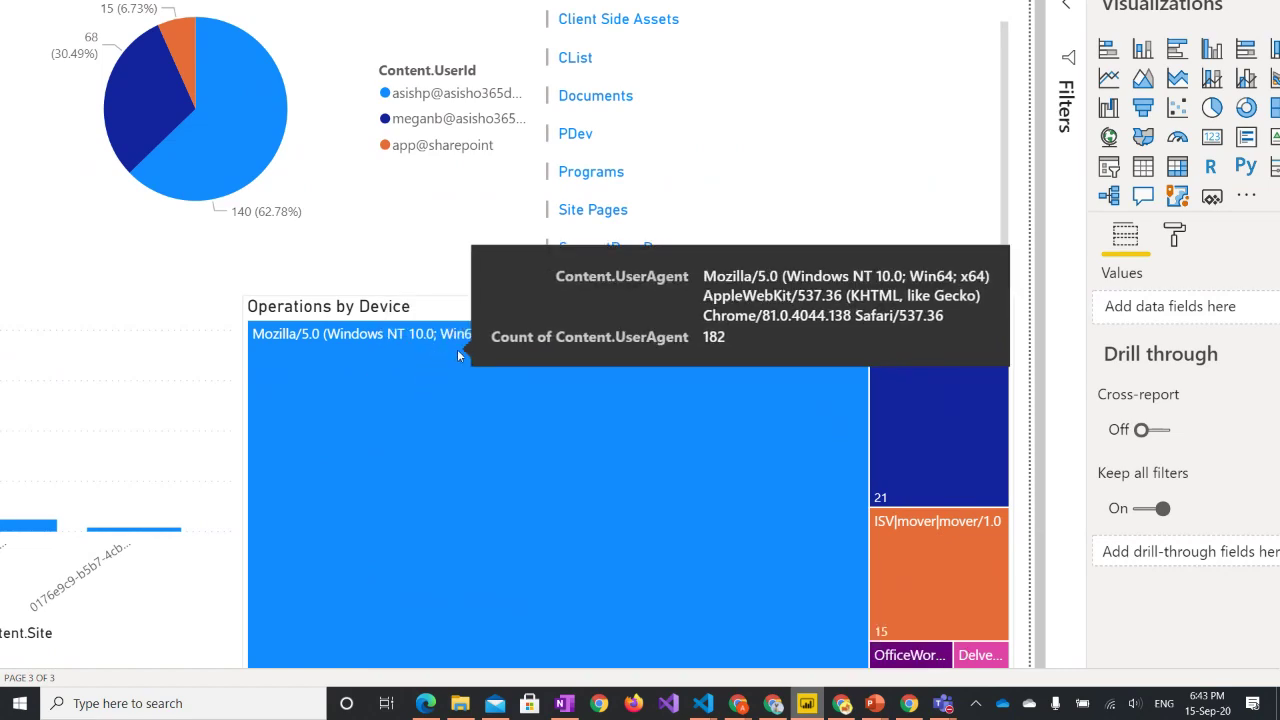
scroll(570, 455, "right", 1)
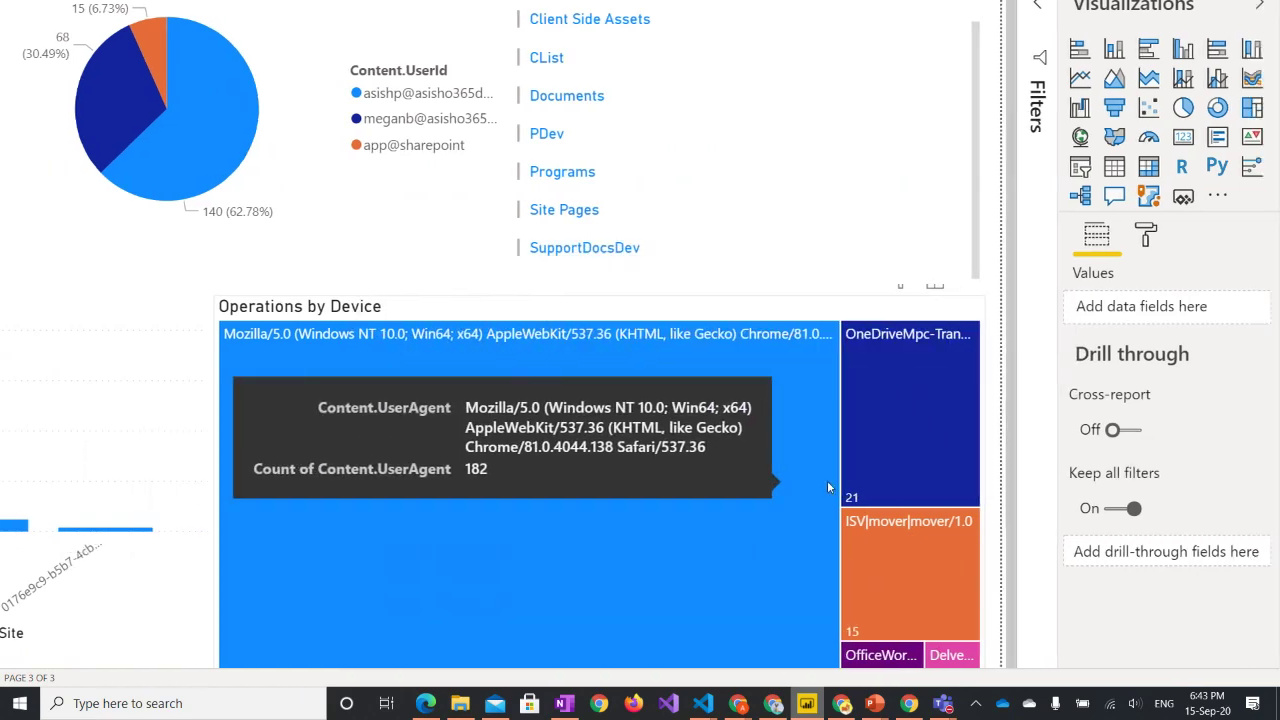
scroll(827, 487, "down", 1)
scroll(827, 487, "left", 3)
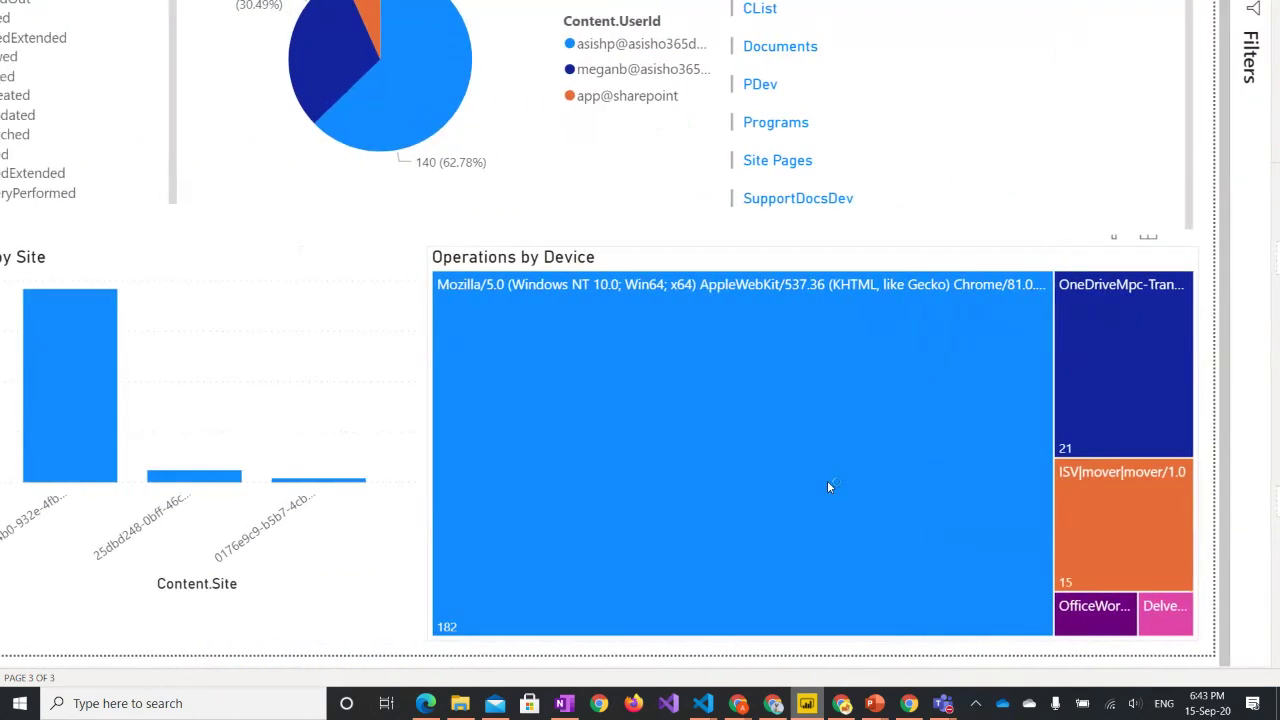
scroll(828, 487, "up", 1)
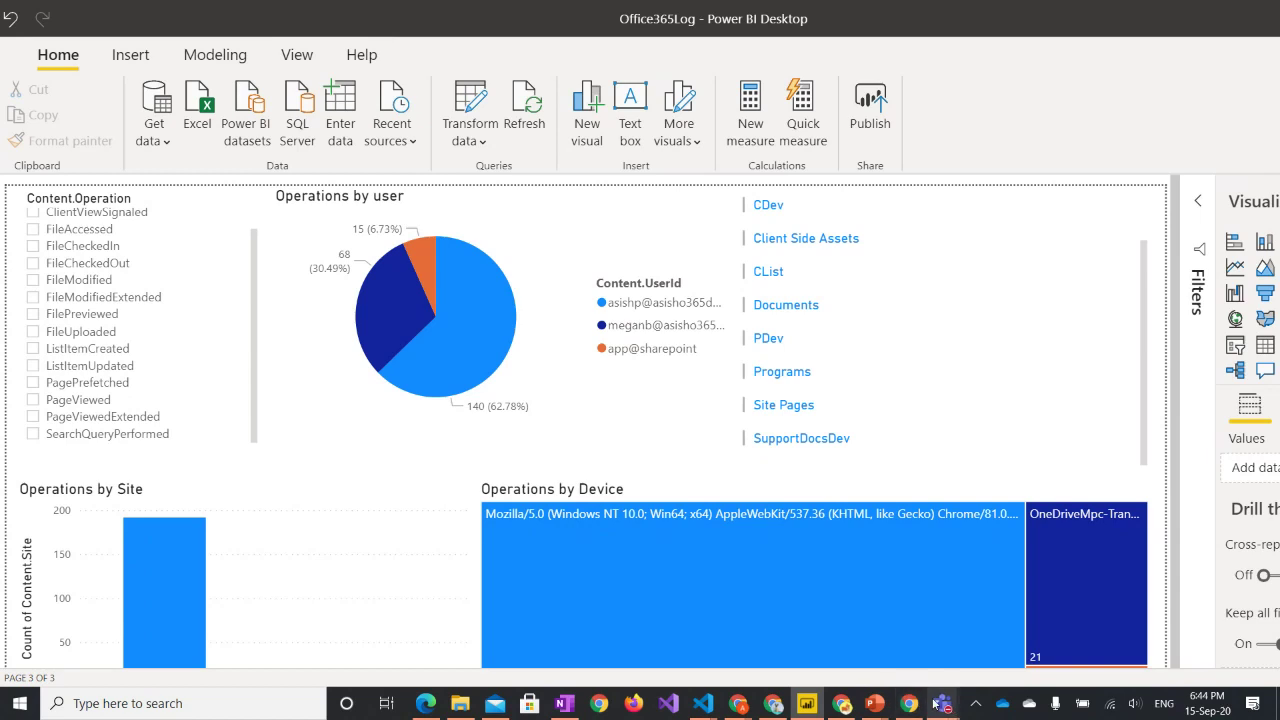
- Switch to the running PowerPoint slide show
mouse_move(868, 707)
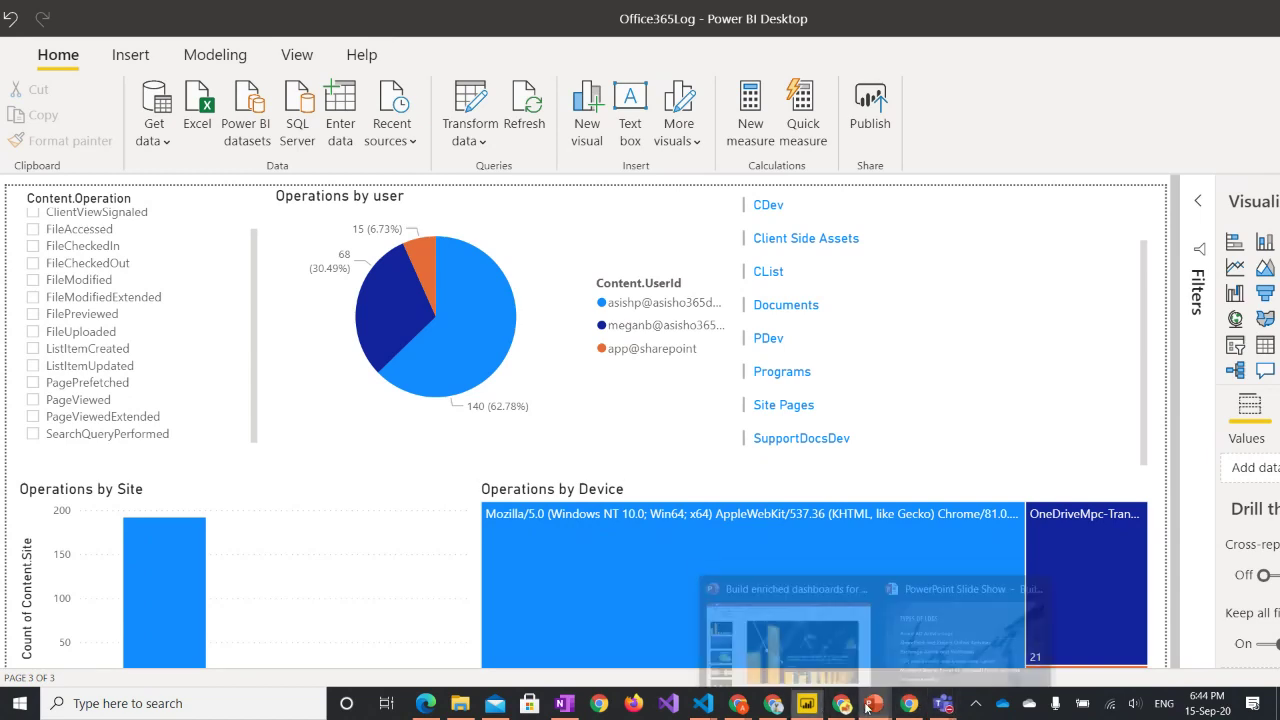
left_click(892, 577)
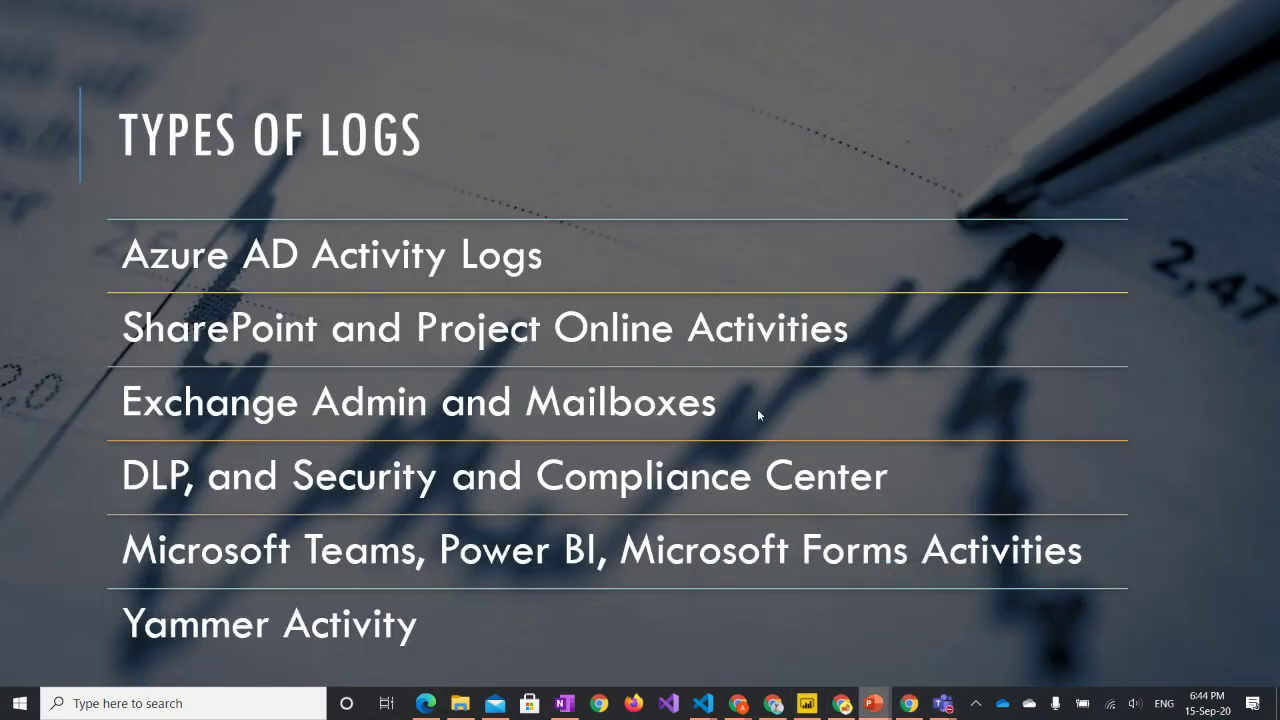
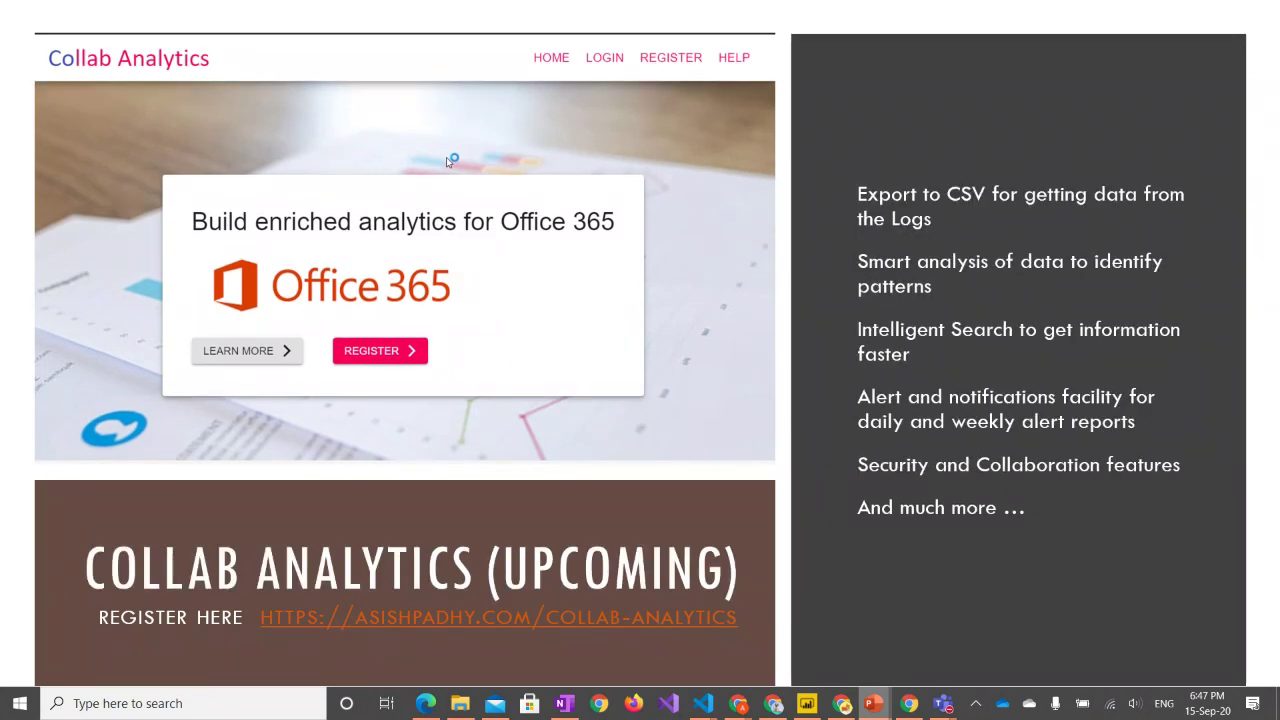
- Switch to the Collab Analytics site in Chrome and open its Microsoft account login
left_click(909, 703)
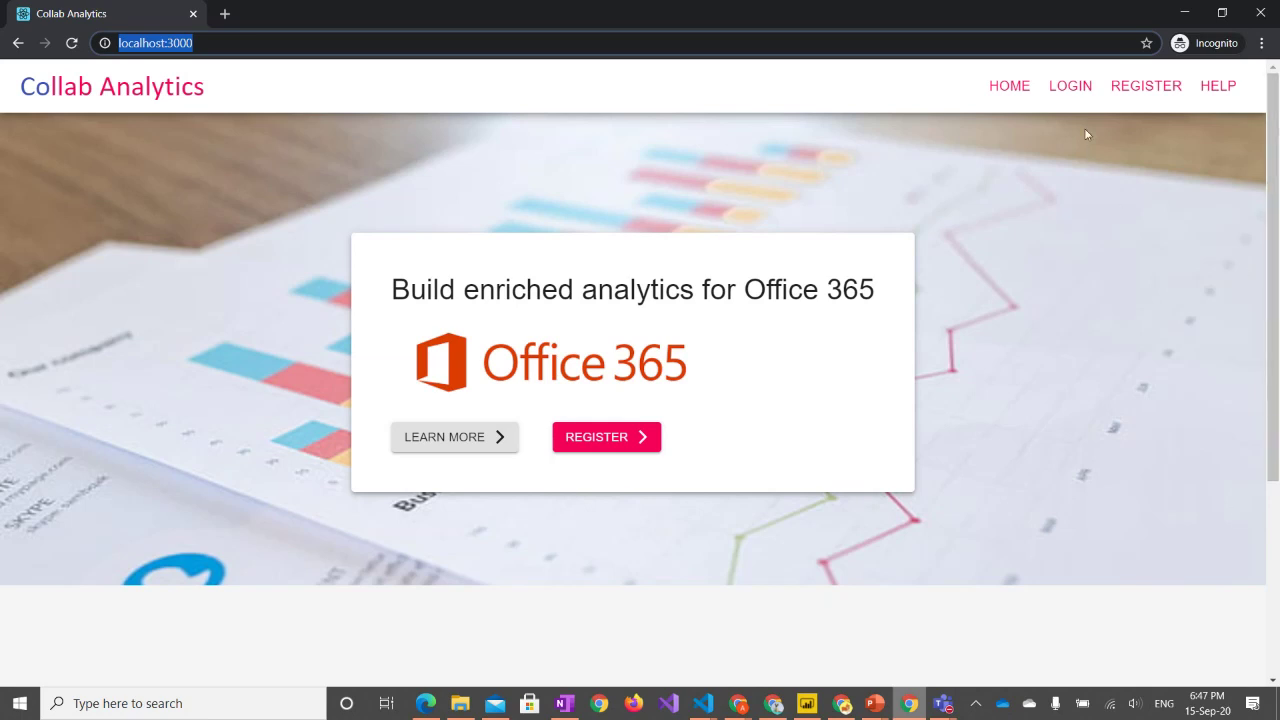
left_click(1075, 85)
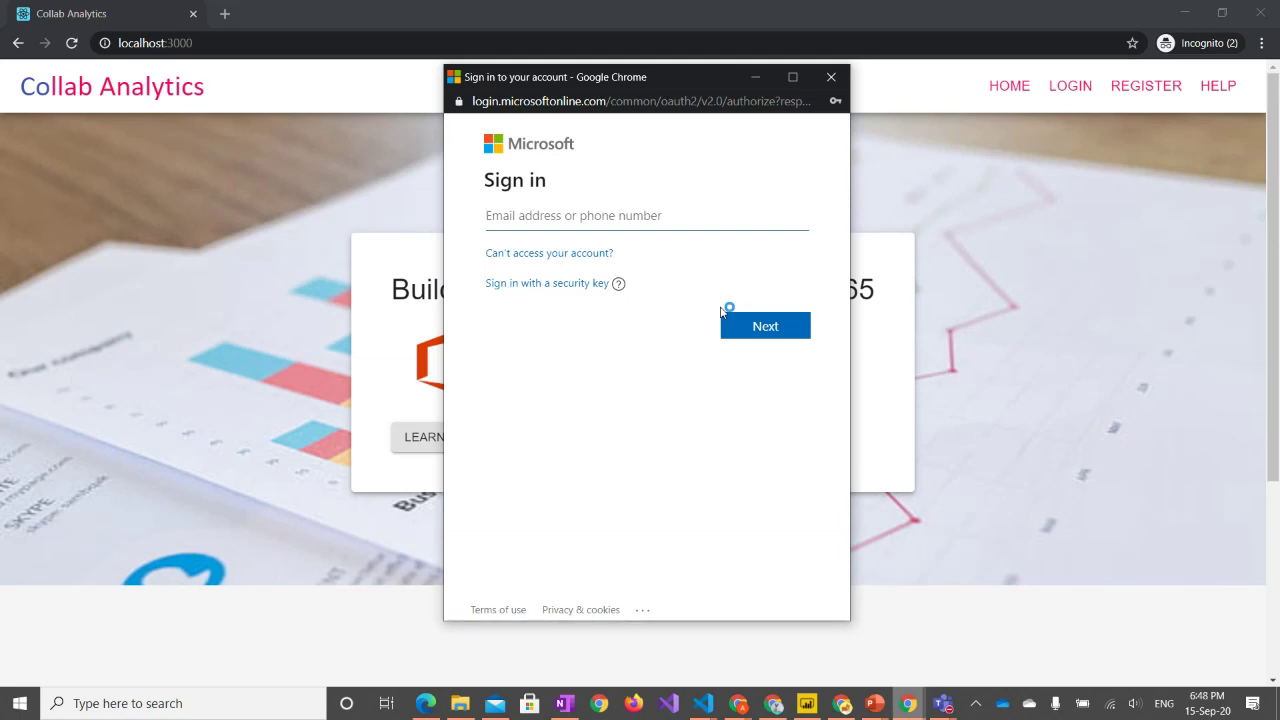
- Sign in to the Microsoft account with the saved e-mail and account password, and decline to stay signed in
left_click(622, 228)
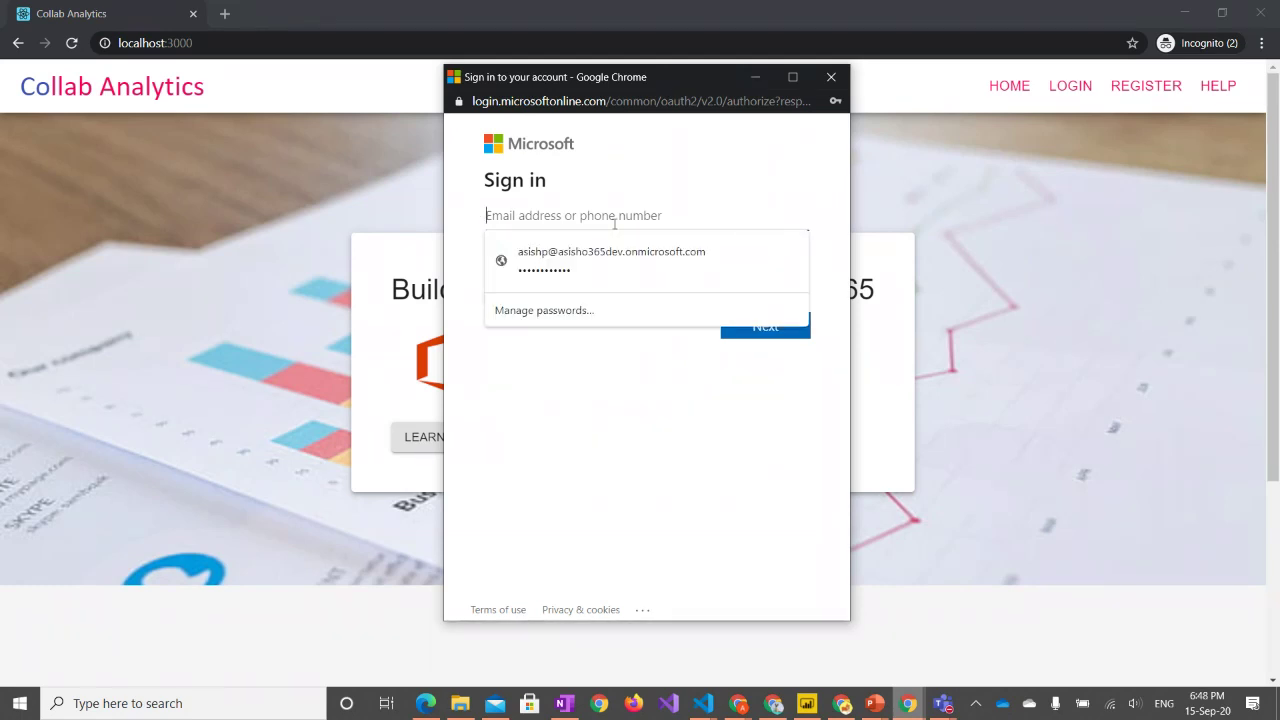
left_click(601, 258)
left_click(760, 328)
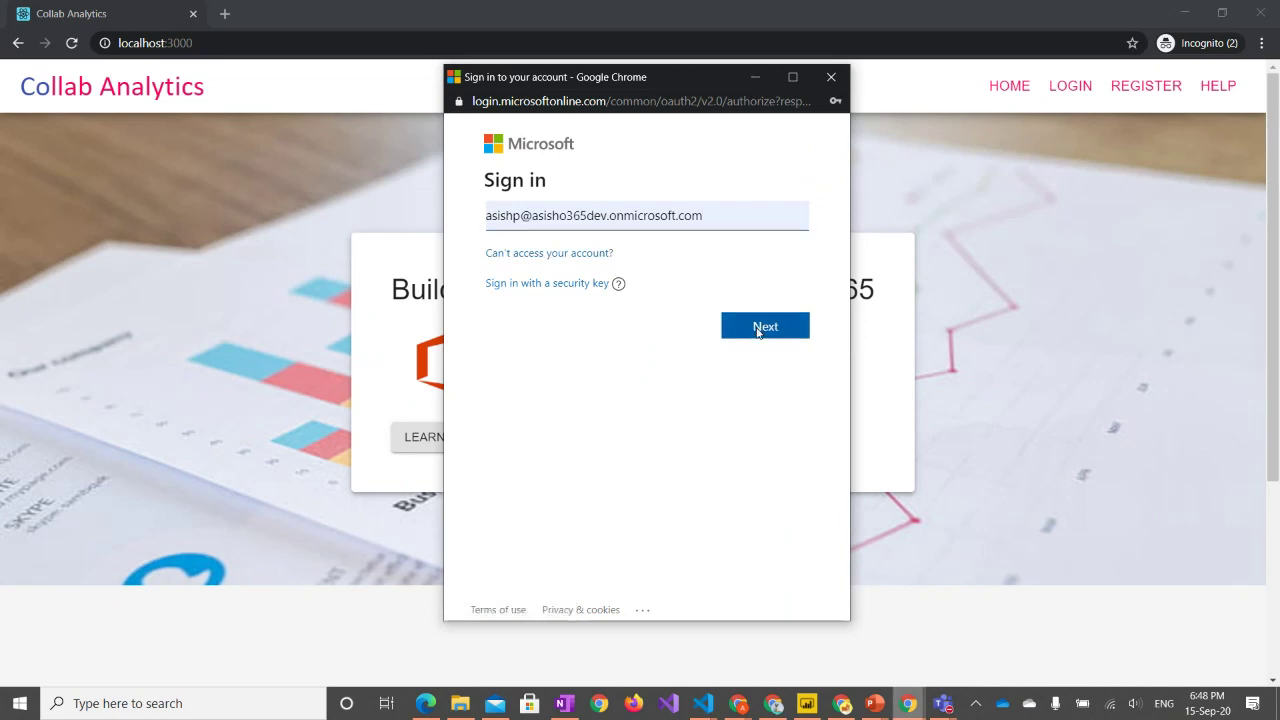
left_click(758, 332)
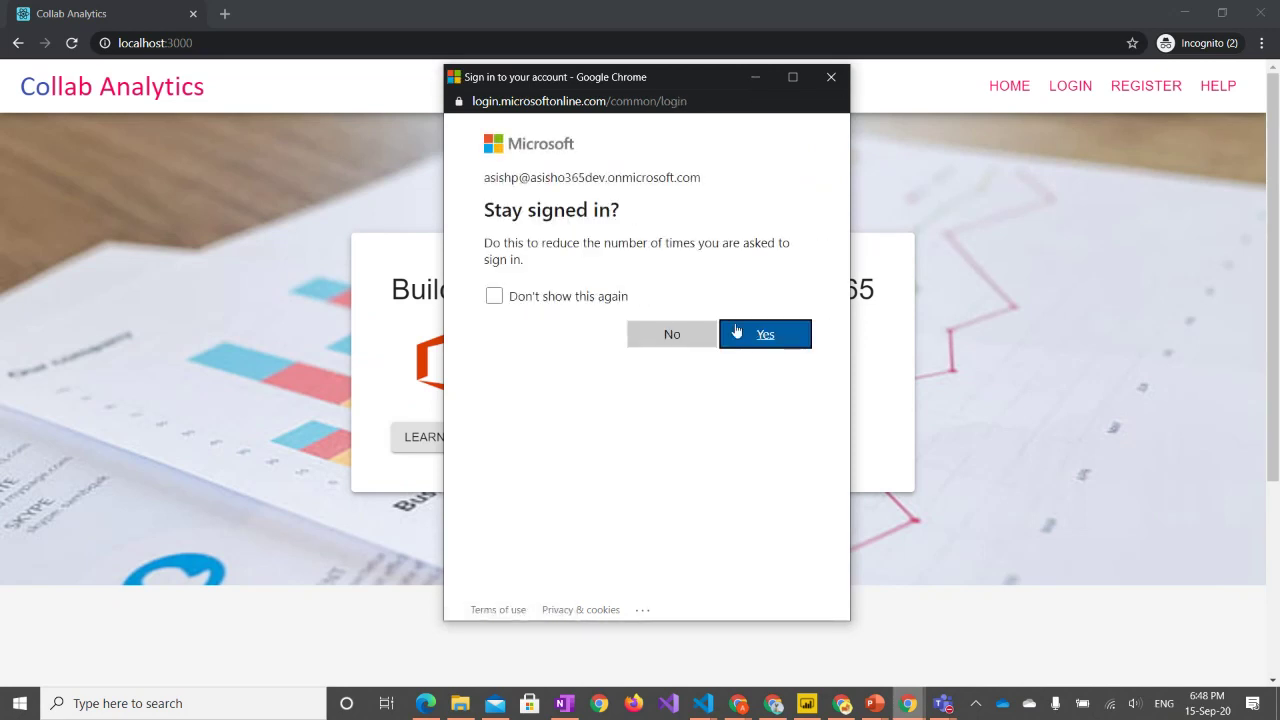
left_click(667, 339)
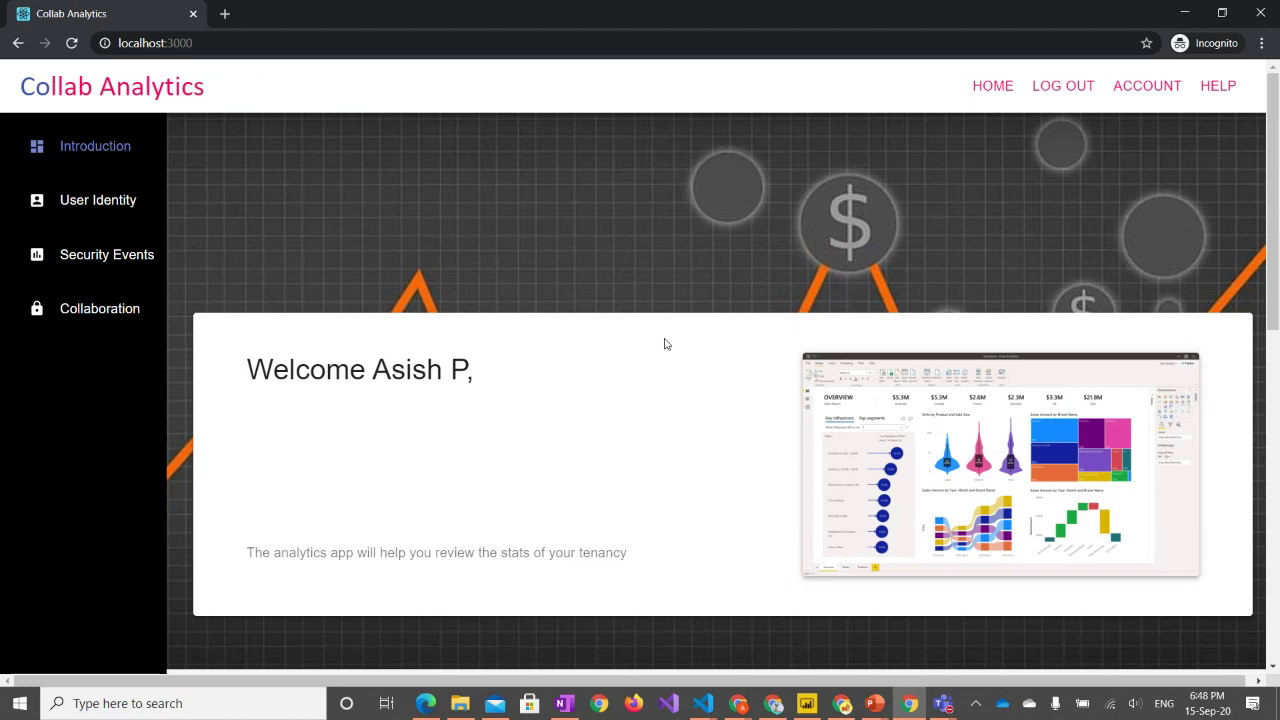
- Look over the Introduction page's event cards and open the User Identity page to view its sign-ins table
scroll(664, 344, "down", 1)
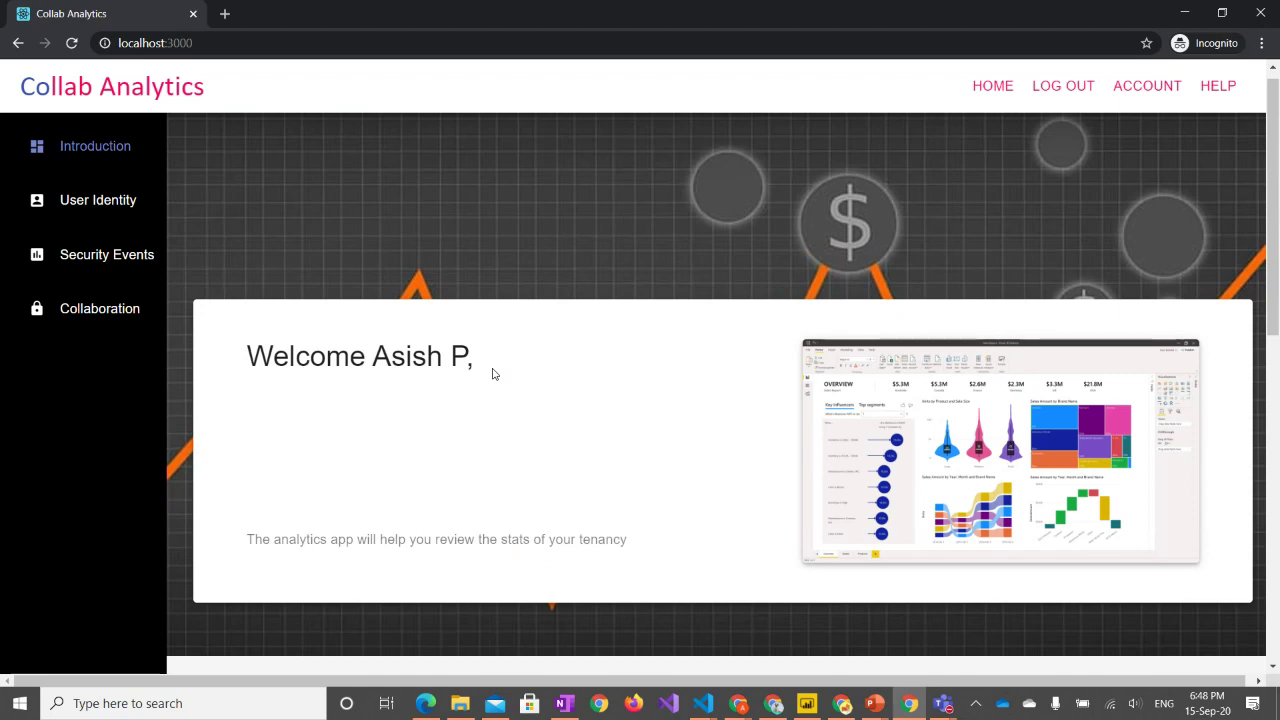
scroll(492, 373, "down", 5)
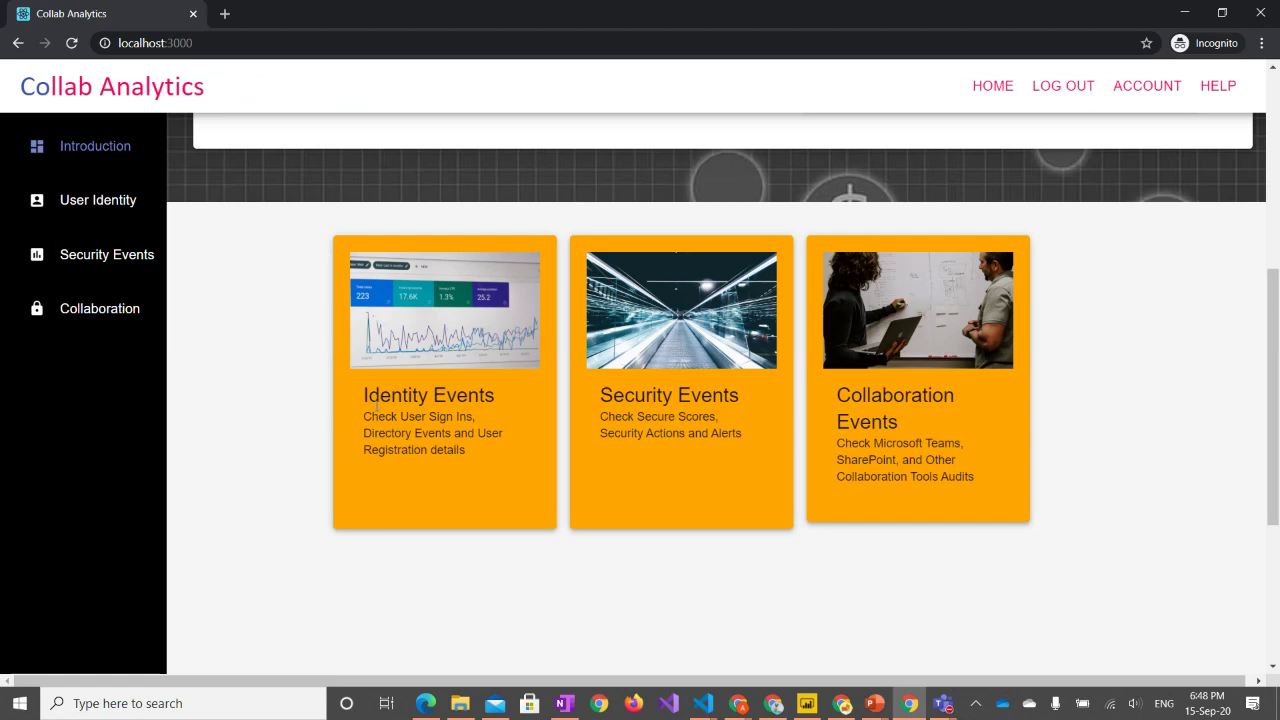
left_click(80, 200)
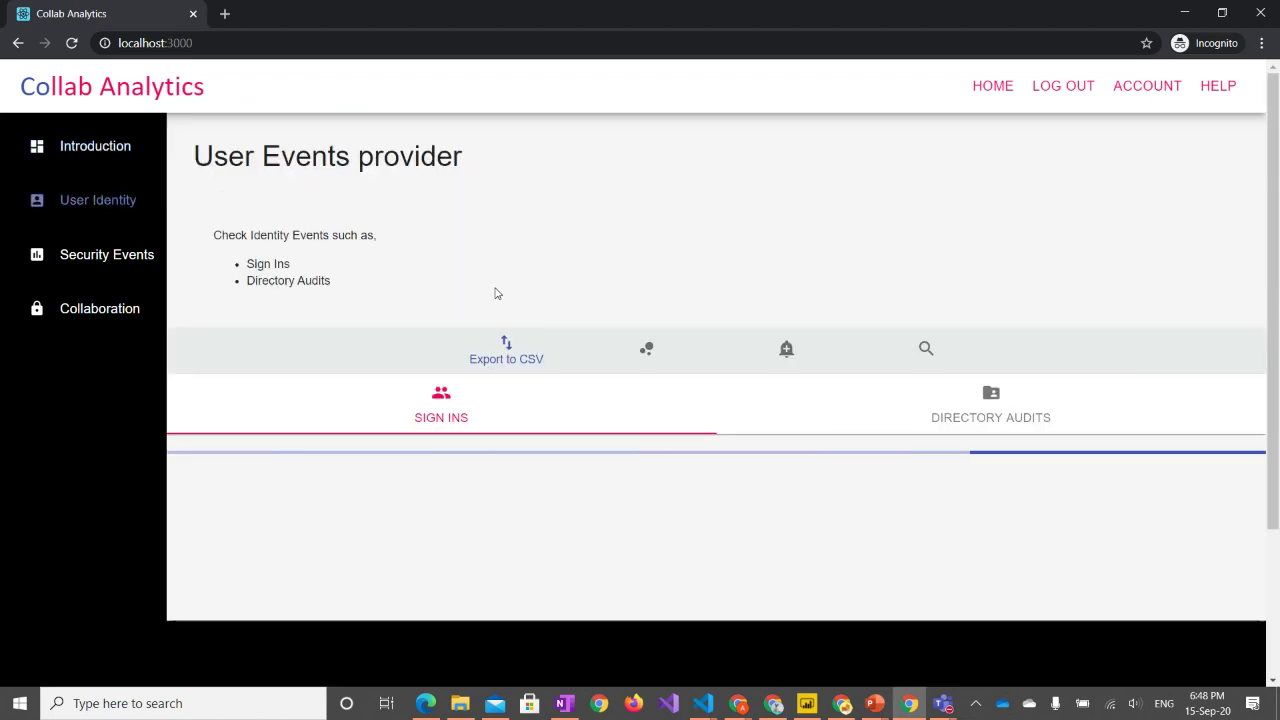
scroll(543, 538, "down", 2)
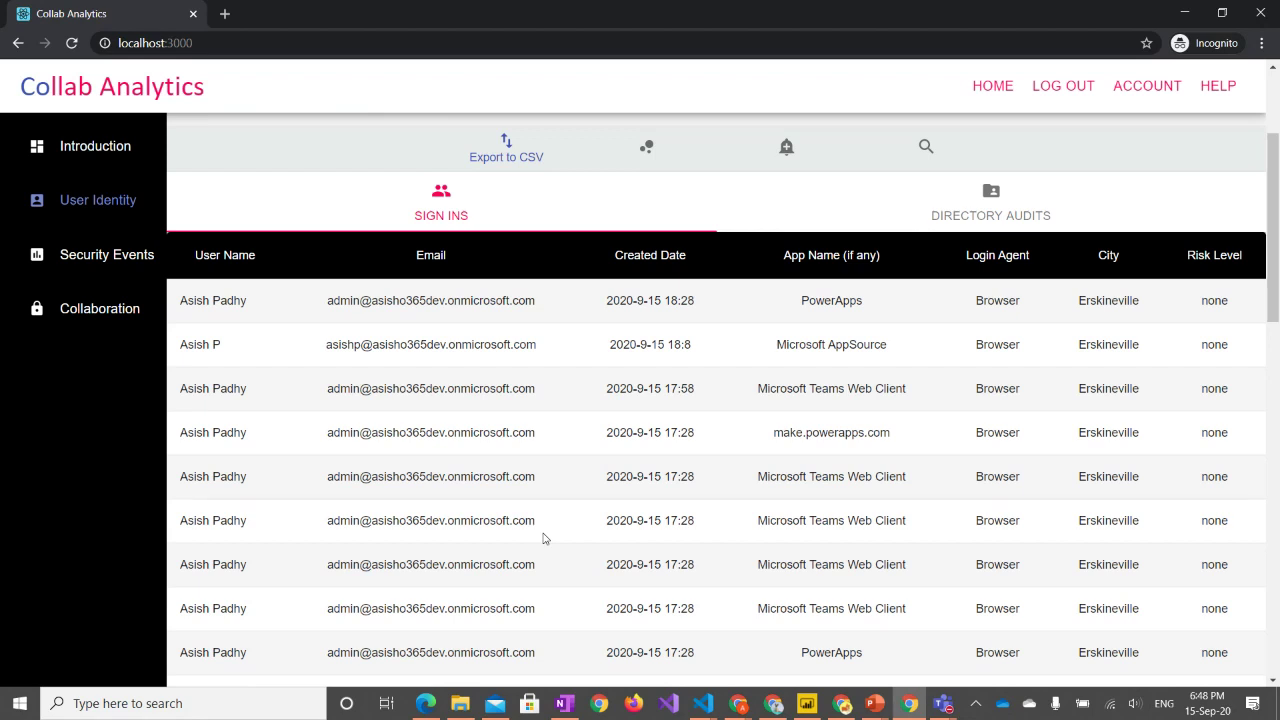
- Switch to the Microsoft Graph directory audits documentation in Chrome and open the List sign-ins reference under Azure AD activity reports
left_click(596, 700)
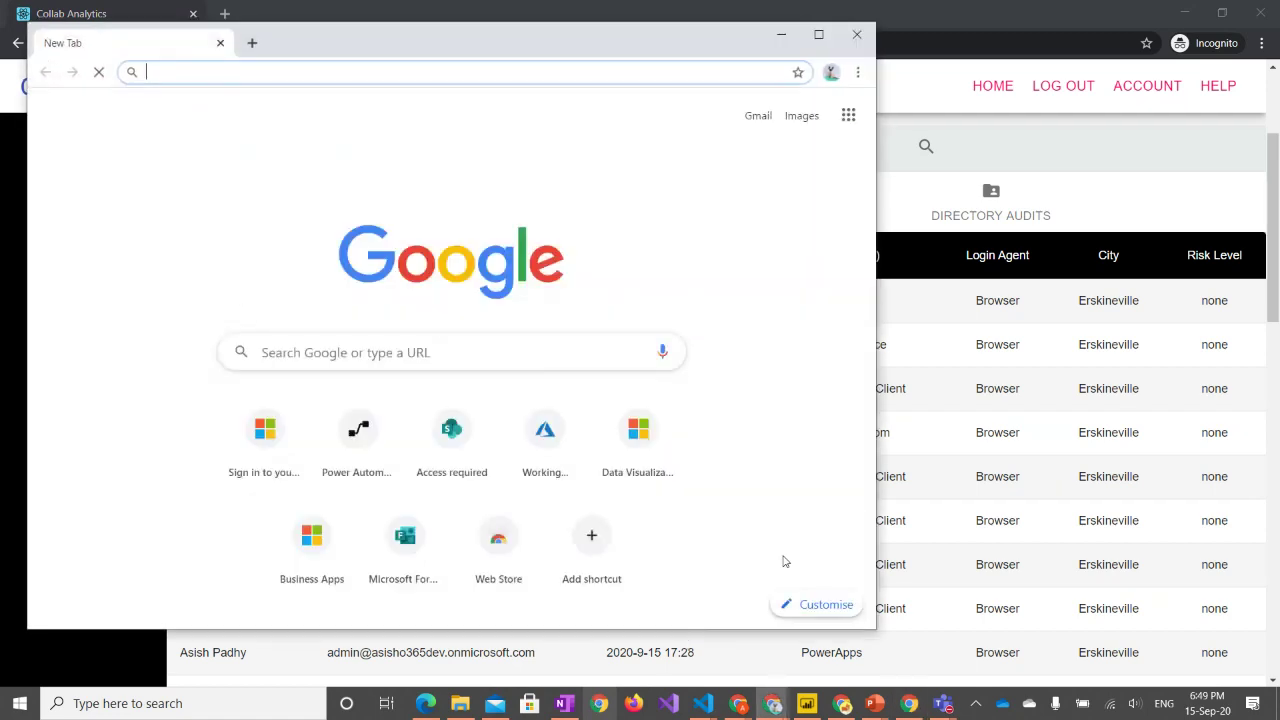
left_click(857, 35)
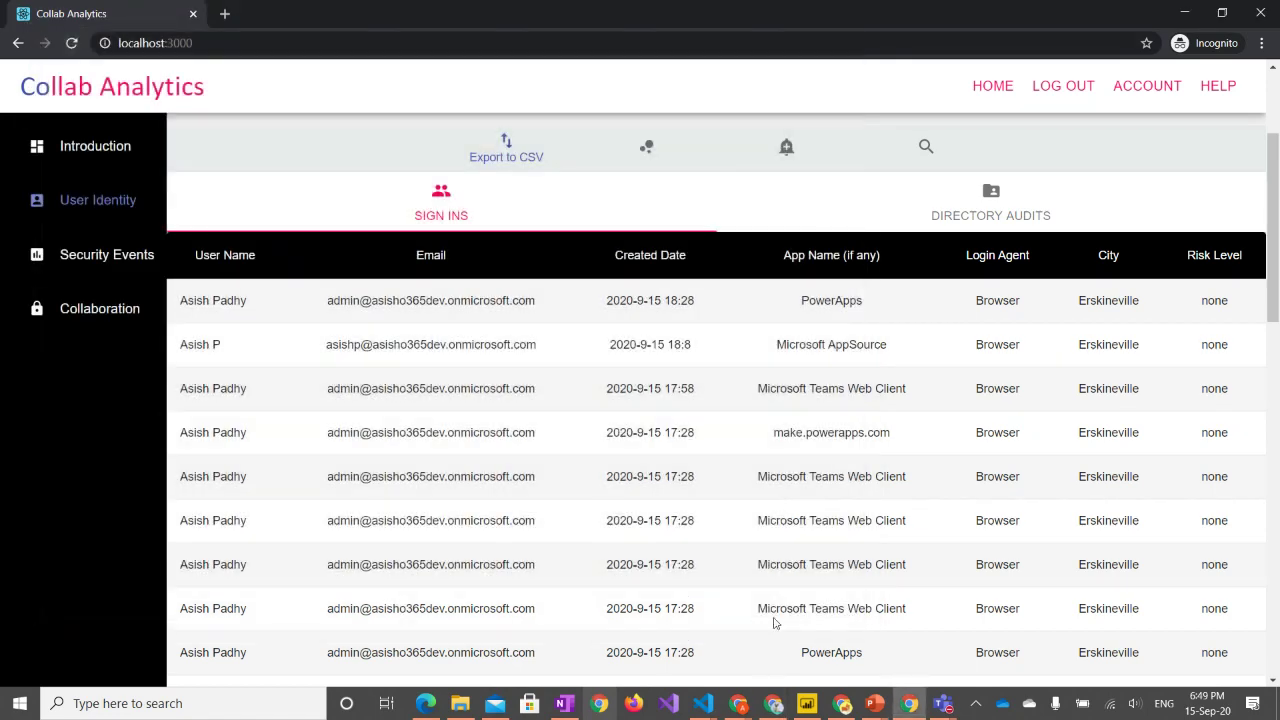
mouse_move(748, 710)
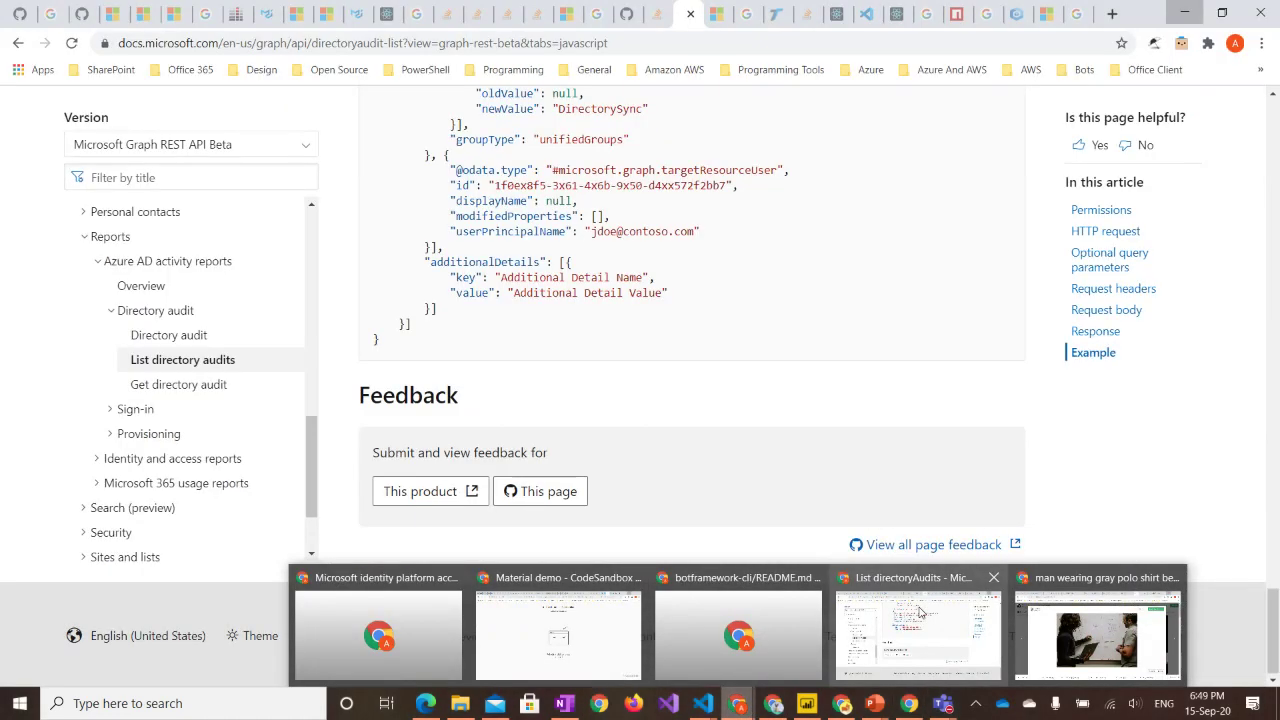
left_click(855, 625)
scroll(781, 431, "up", 4)
scroll(223, 337, "up", 1)
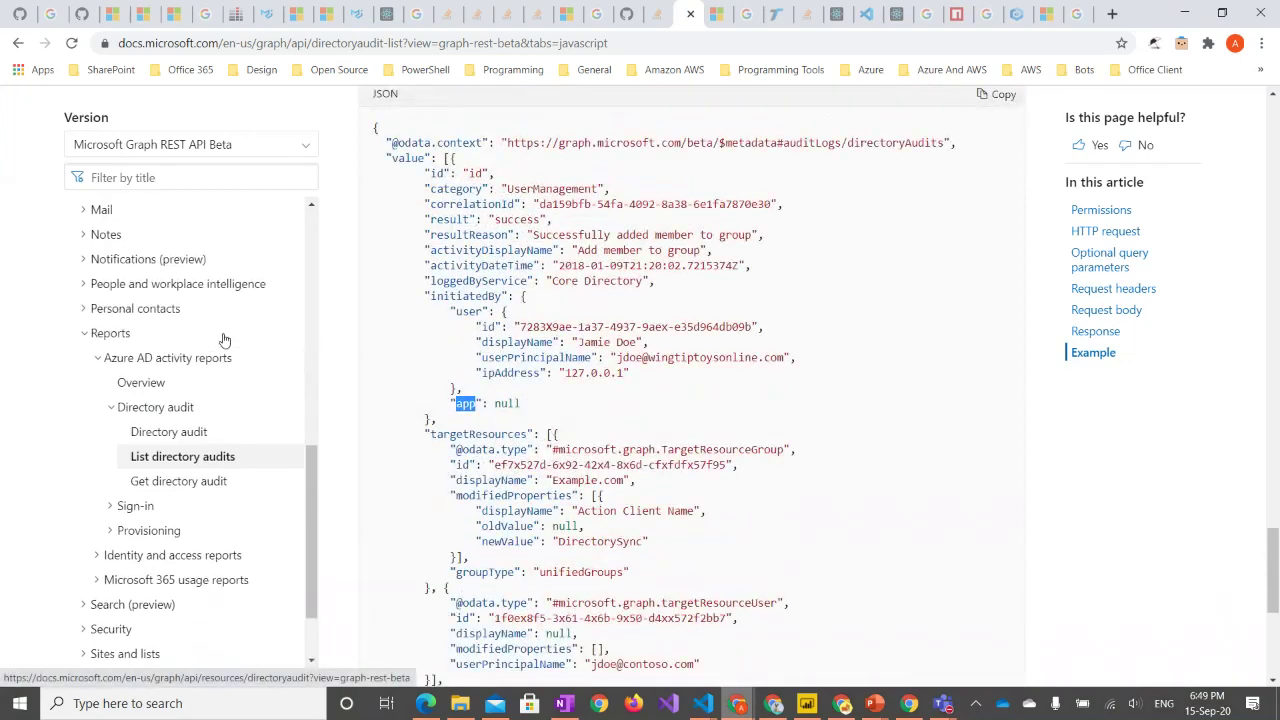
scroll(188, 497, "down", 1)
left_click(143, 430)
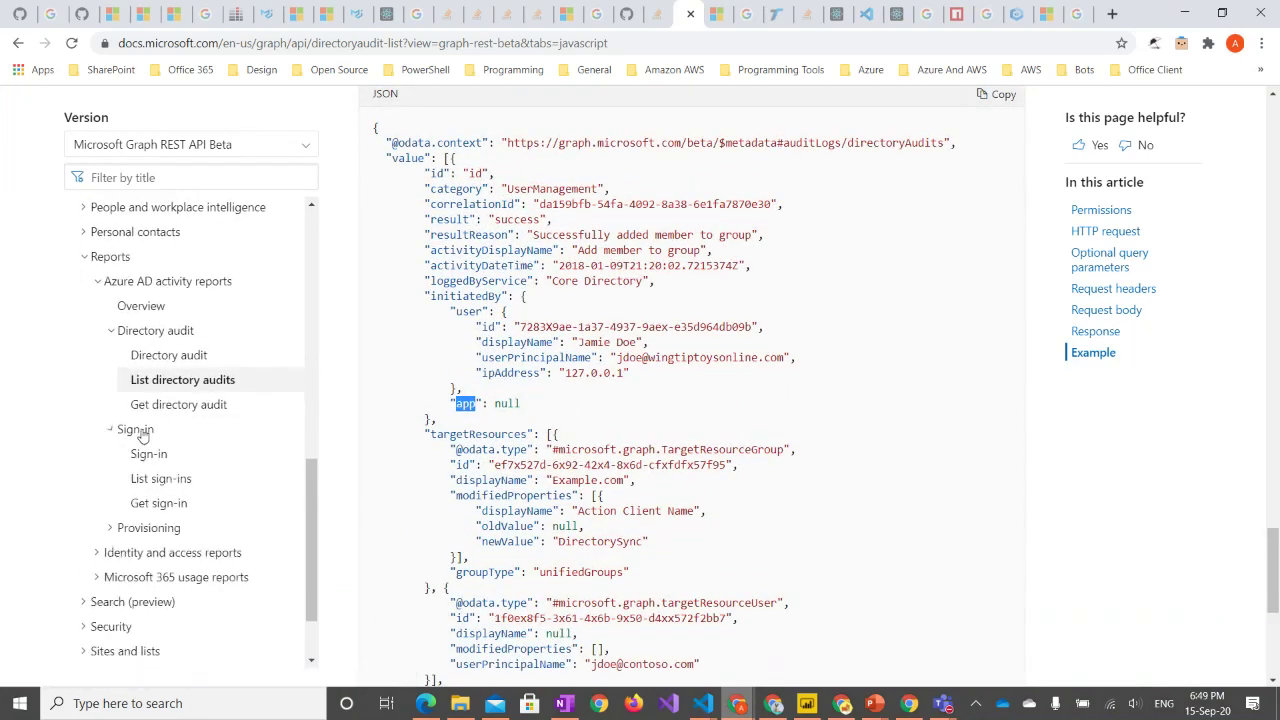
left_click(148, 453)
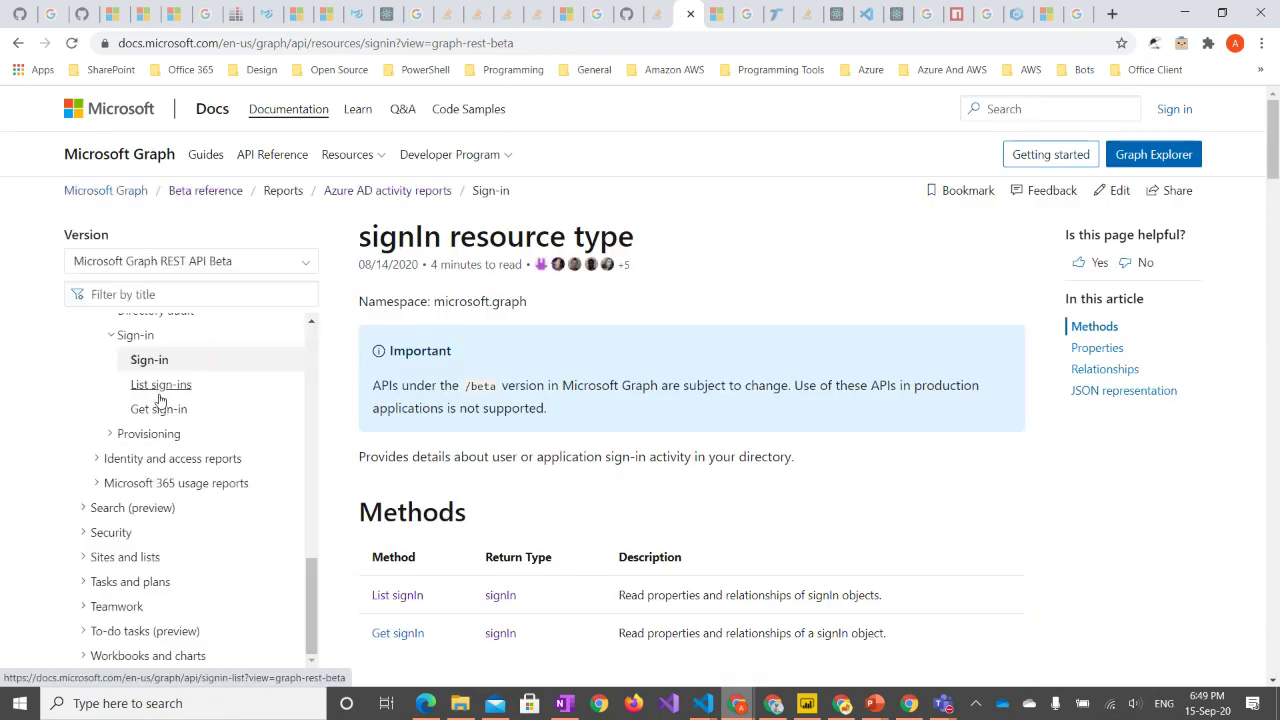
left_click(159, 392)
- Examine the sign-in properties in the first example response of the List sign-ins reference and return to Collab Analytics
scroll(600, 478, "down", 5)
scroll(600, 478, "down", 20)
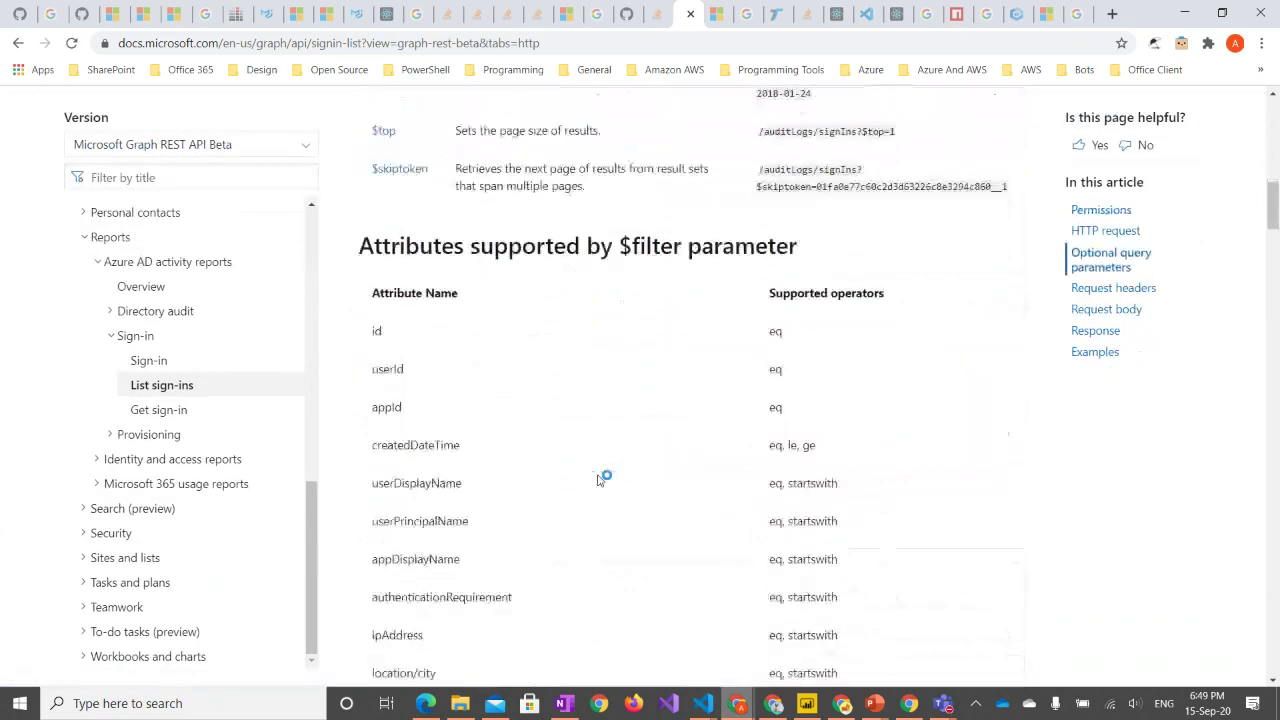
scroll(598, 476, "down", 10)
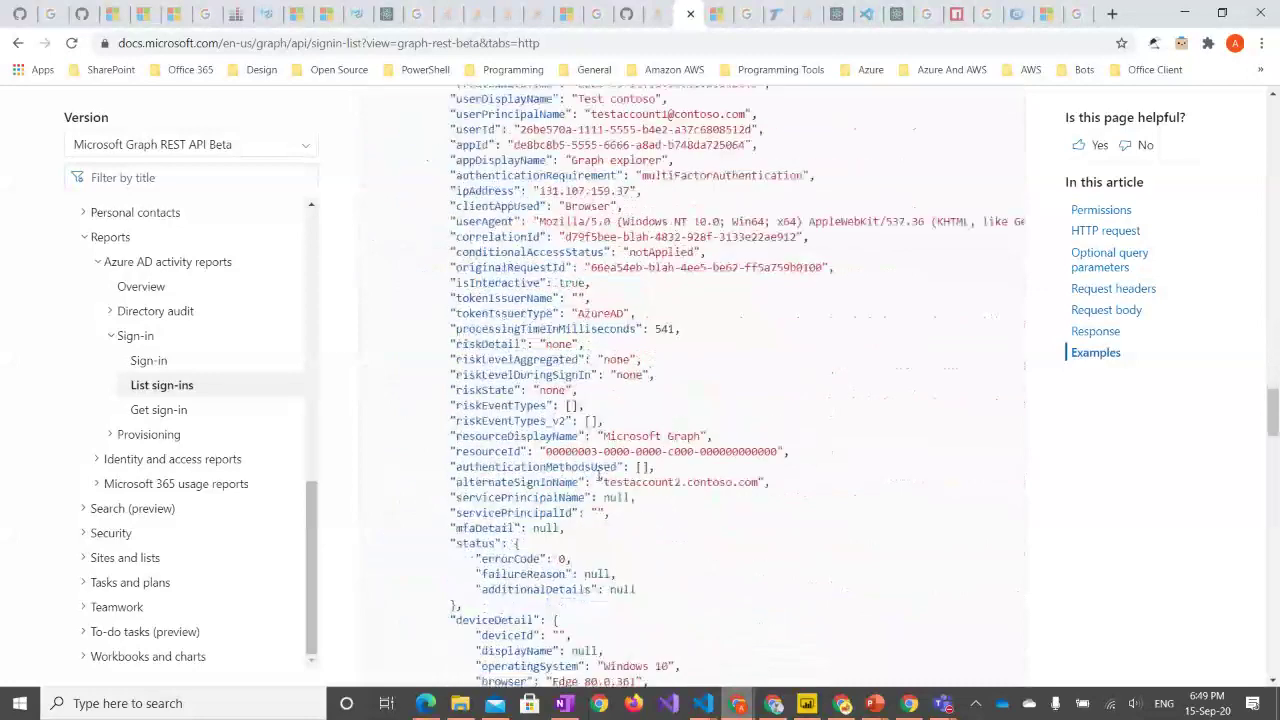
scroll(598, 479, "down", 5)
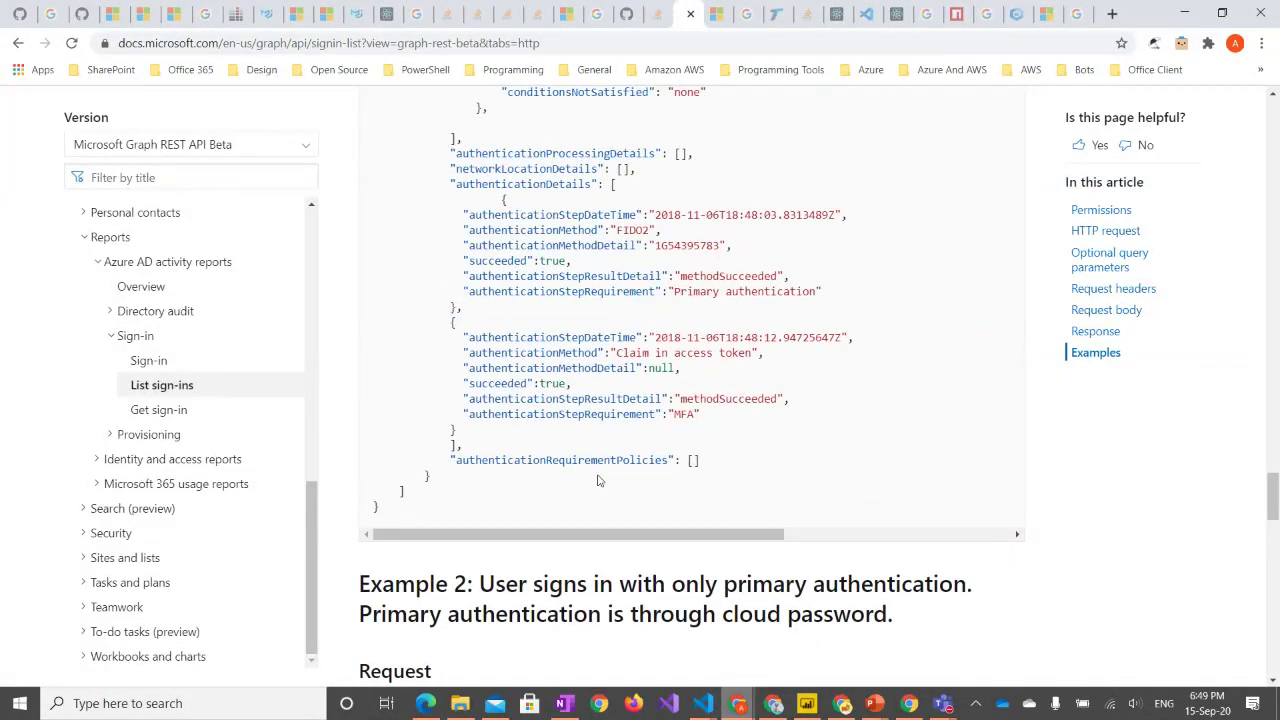
scroll(598, 480, "up", 10)
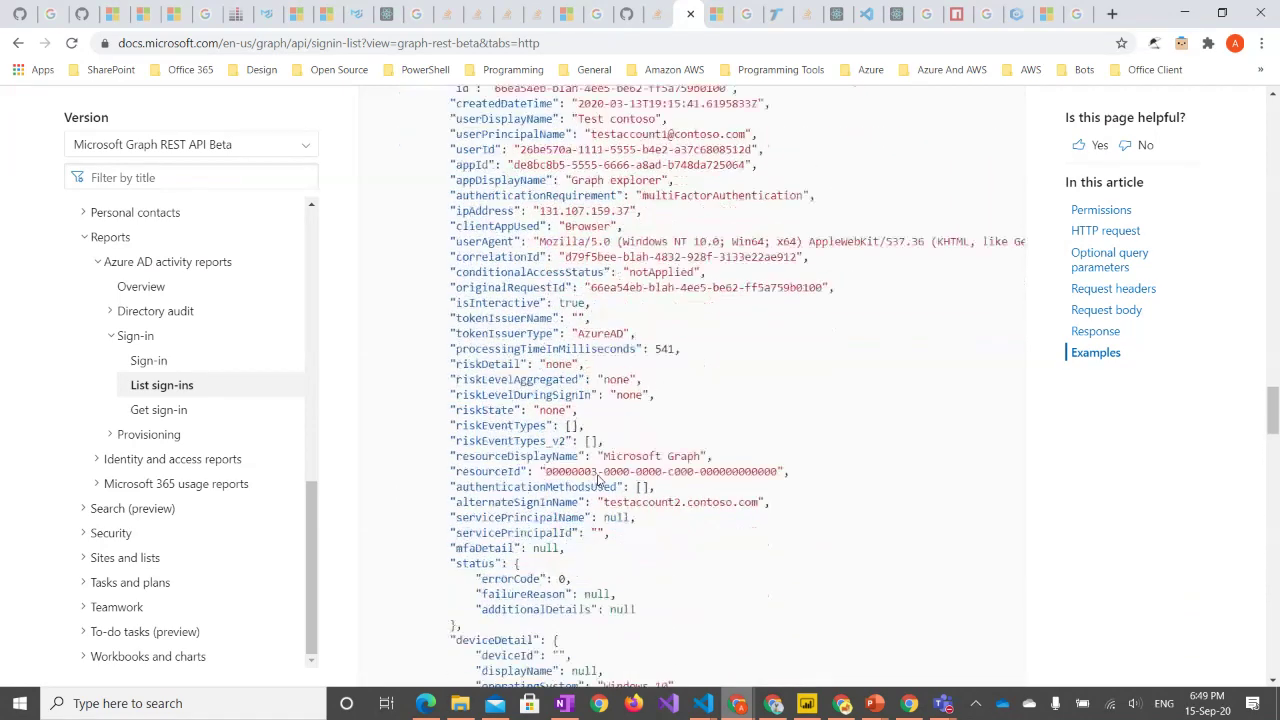
left_click(1184, 13)
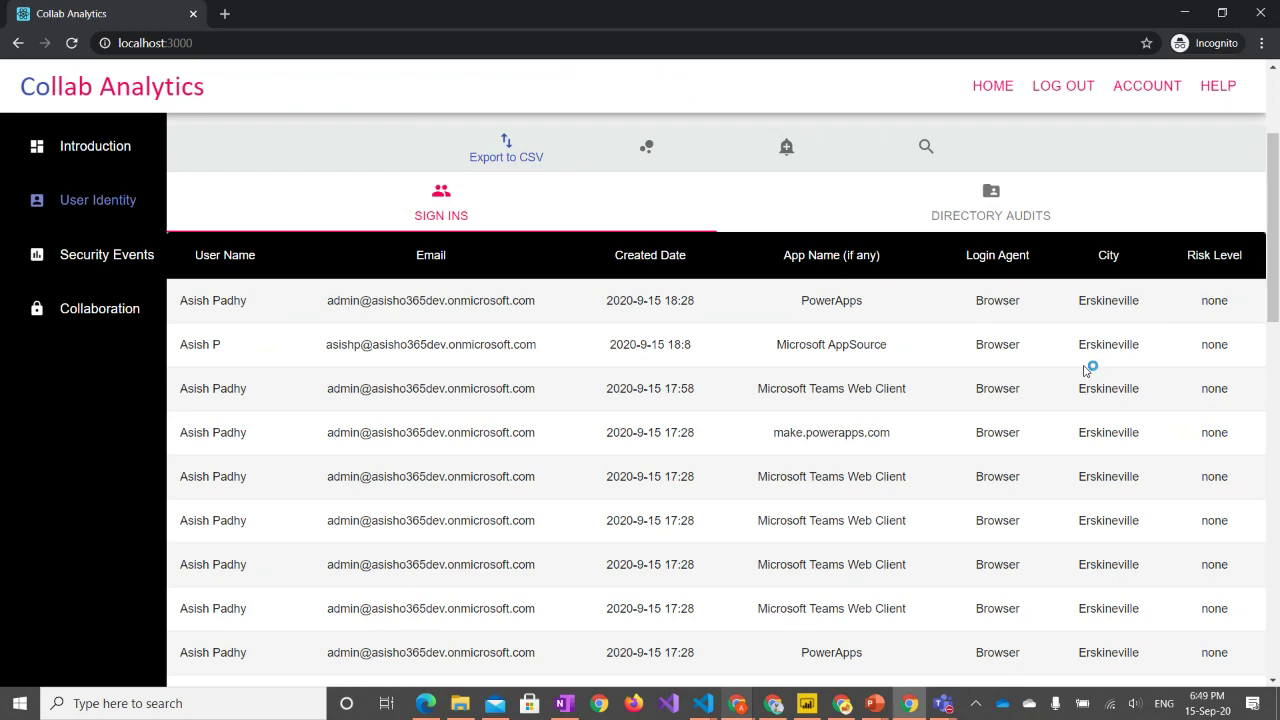
- Review the sign-ins table from its first rows to the paging controls and return to its header
scroll(1087, 368, "down", 10)
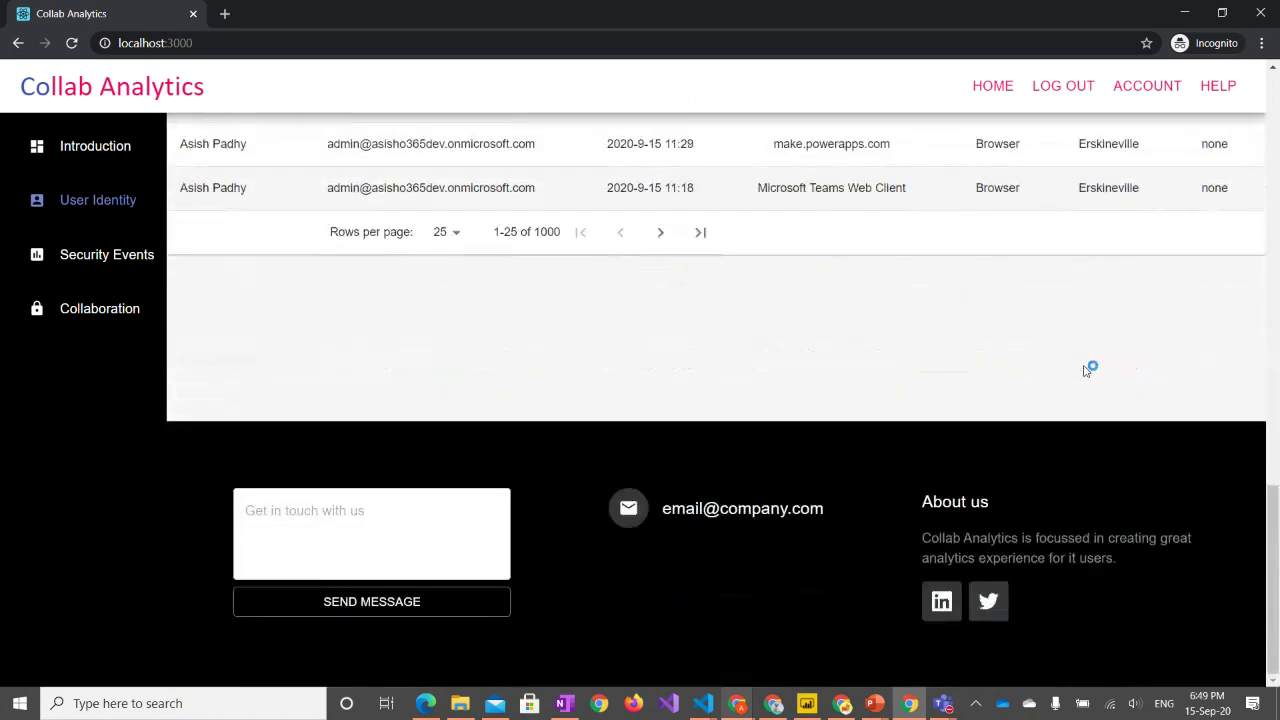
scroll(819, 325, "up", 10)
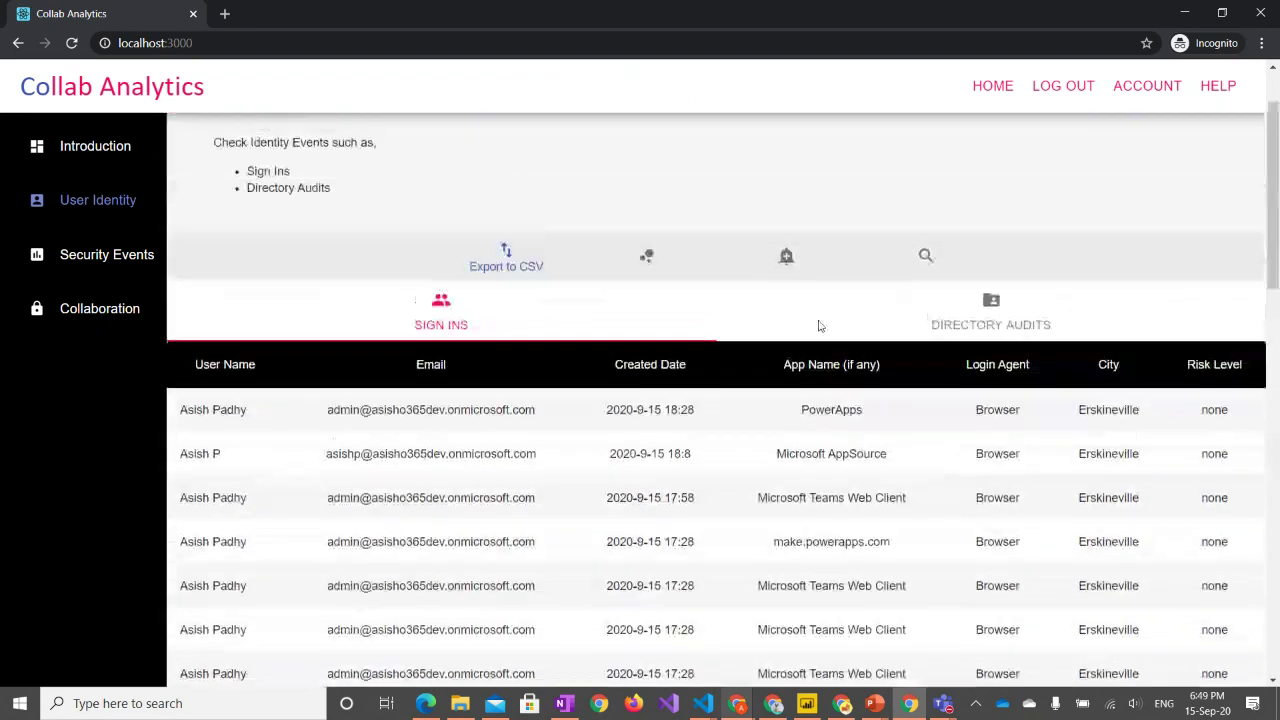
scroll(819, 325, "up", 1)
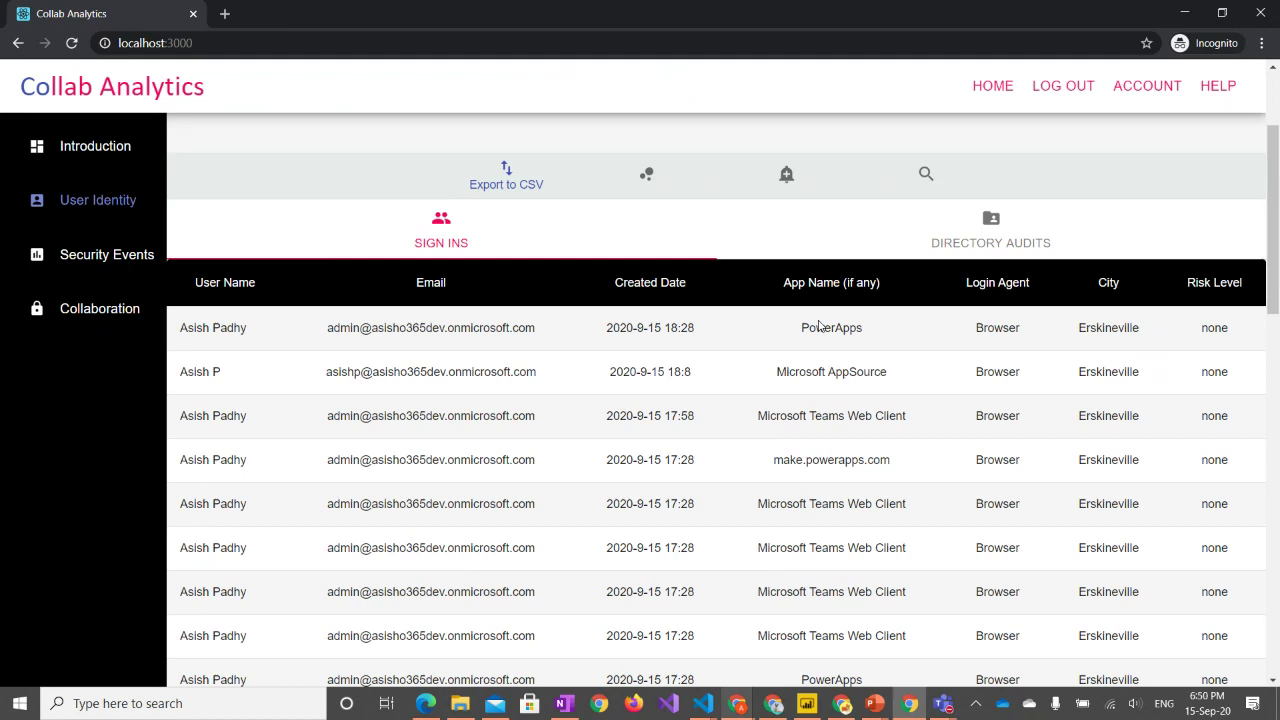
- Open the Directory Audits table and examine the categories, activities, dates and correlation IDs on its first page
left_click(965, 254)
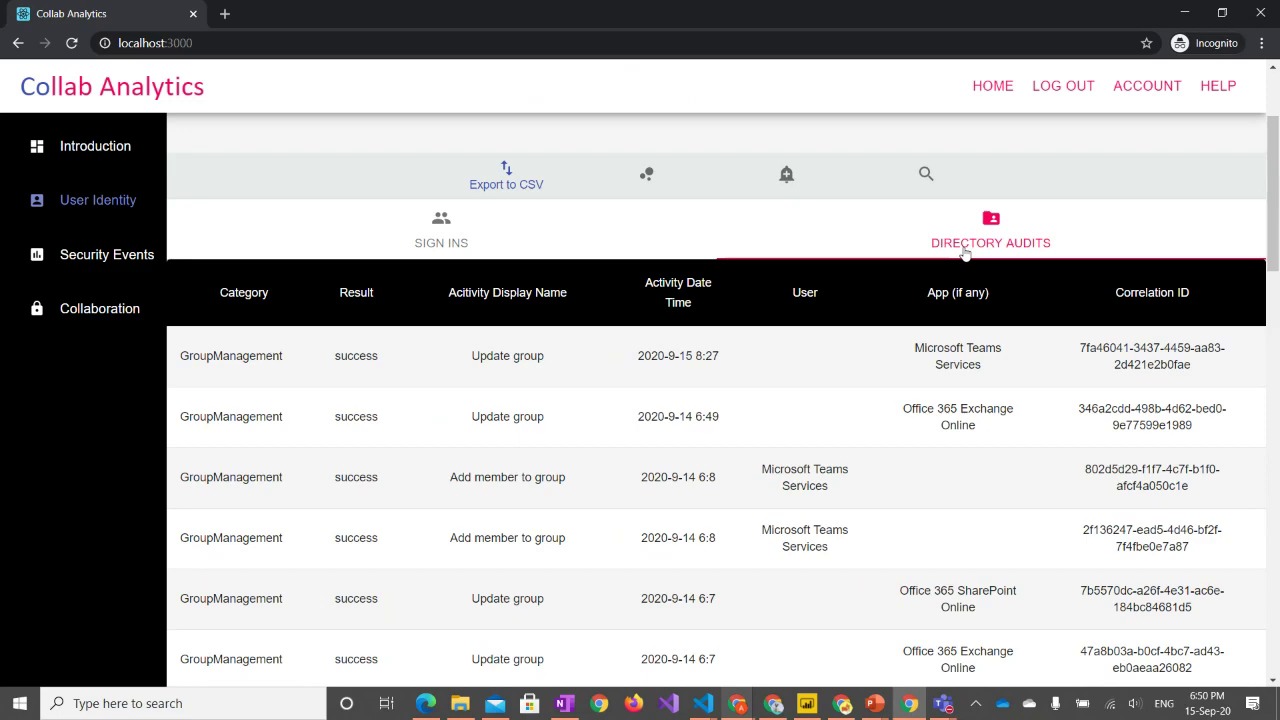
scroll(965, 253, "down", 6)
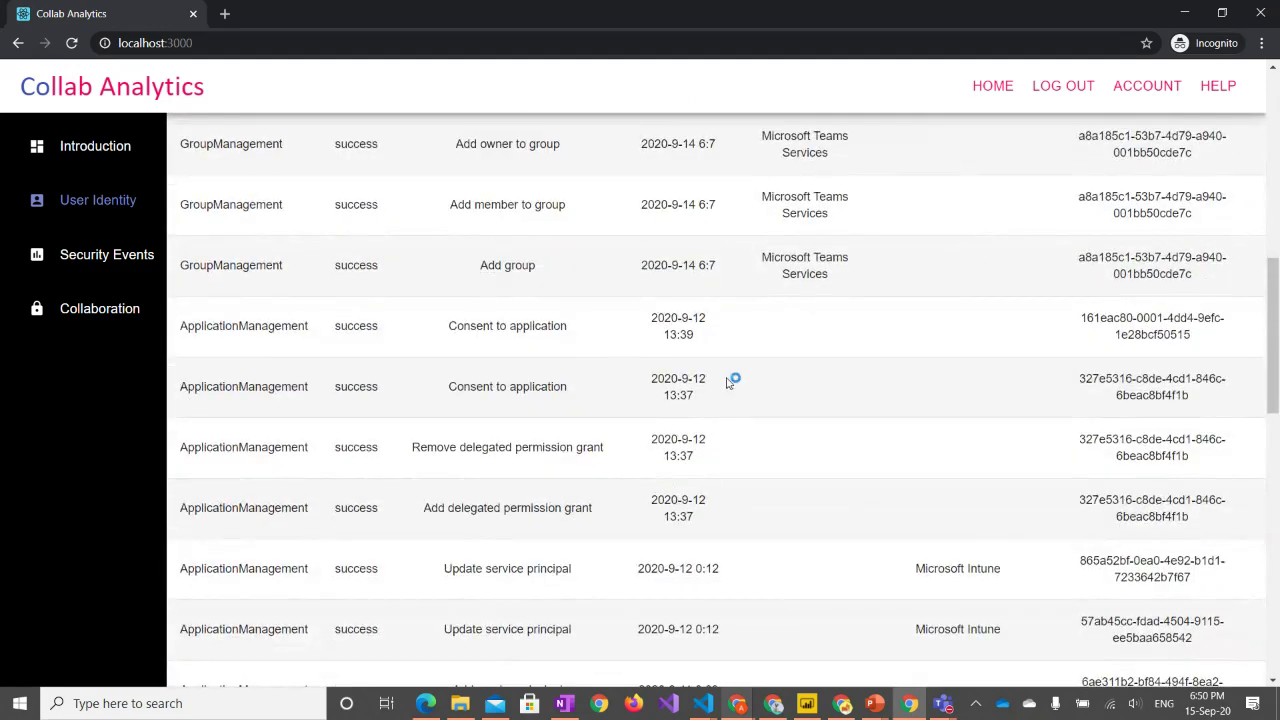
scroll(759, 379, "down", 2)
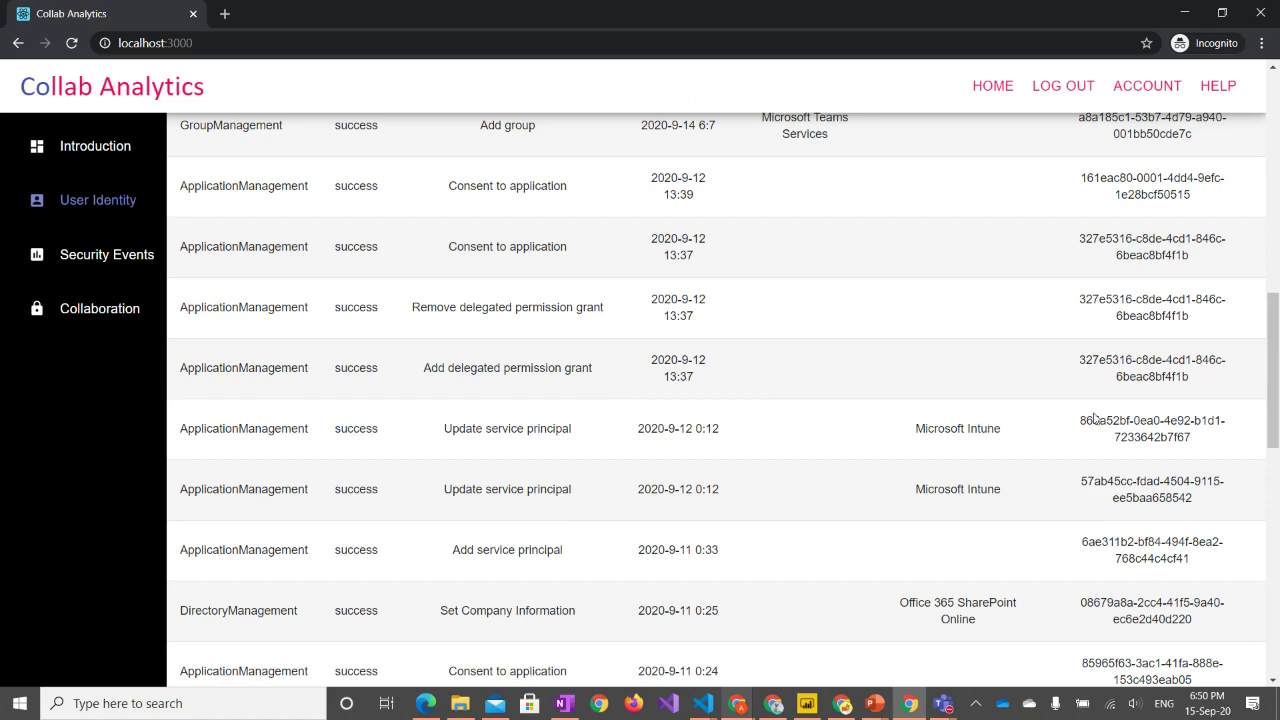
scroll(1069, 577, "up", 2)
scroll(1069, 577, "up", 3)
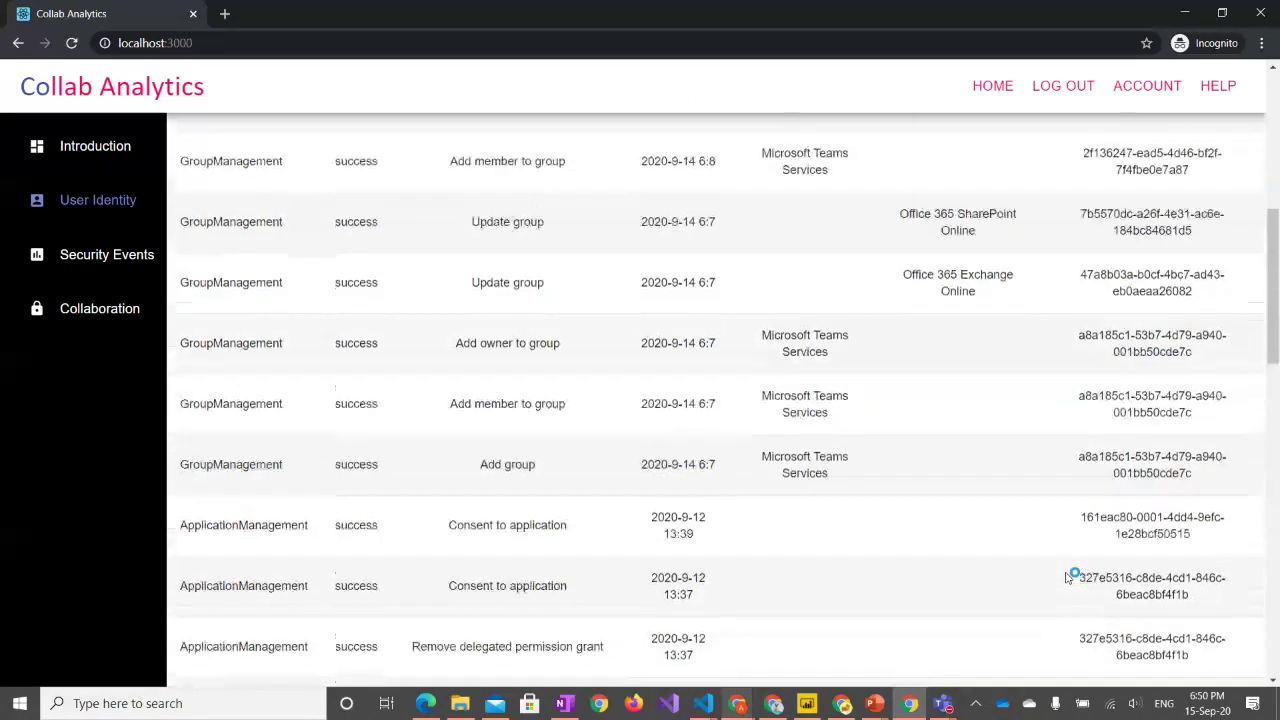
scroll(1069, 577, "down", 7)
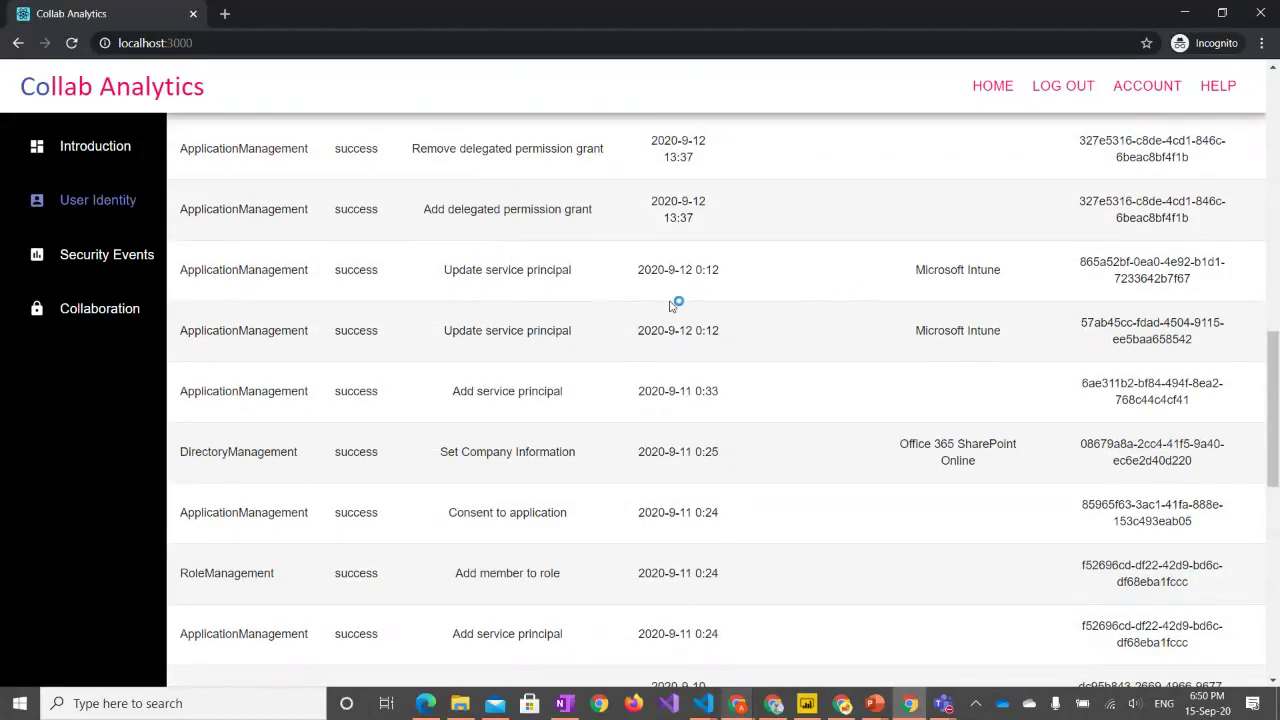
scroll(672, 304, "down", 1)
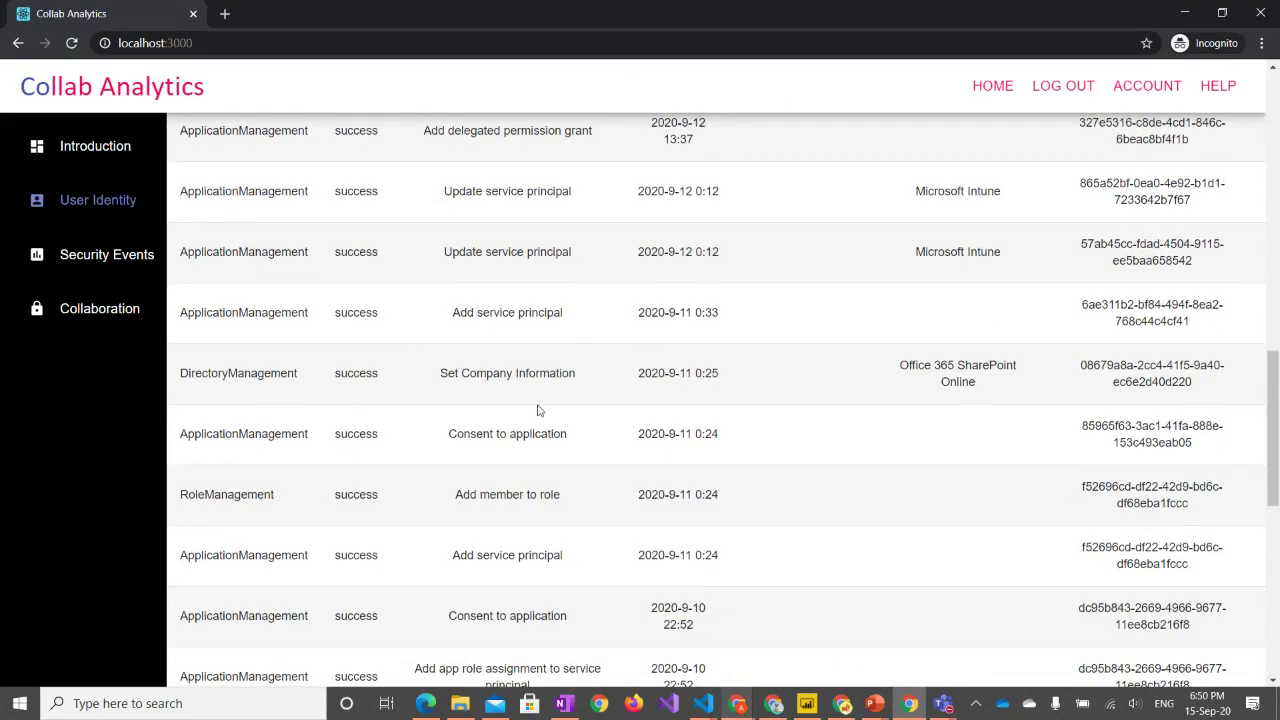
scroll(537, 410, "down", 2)
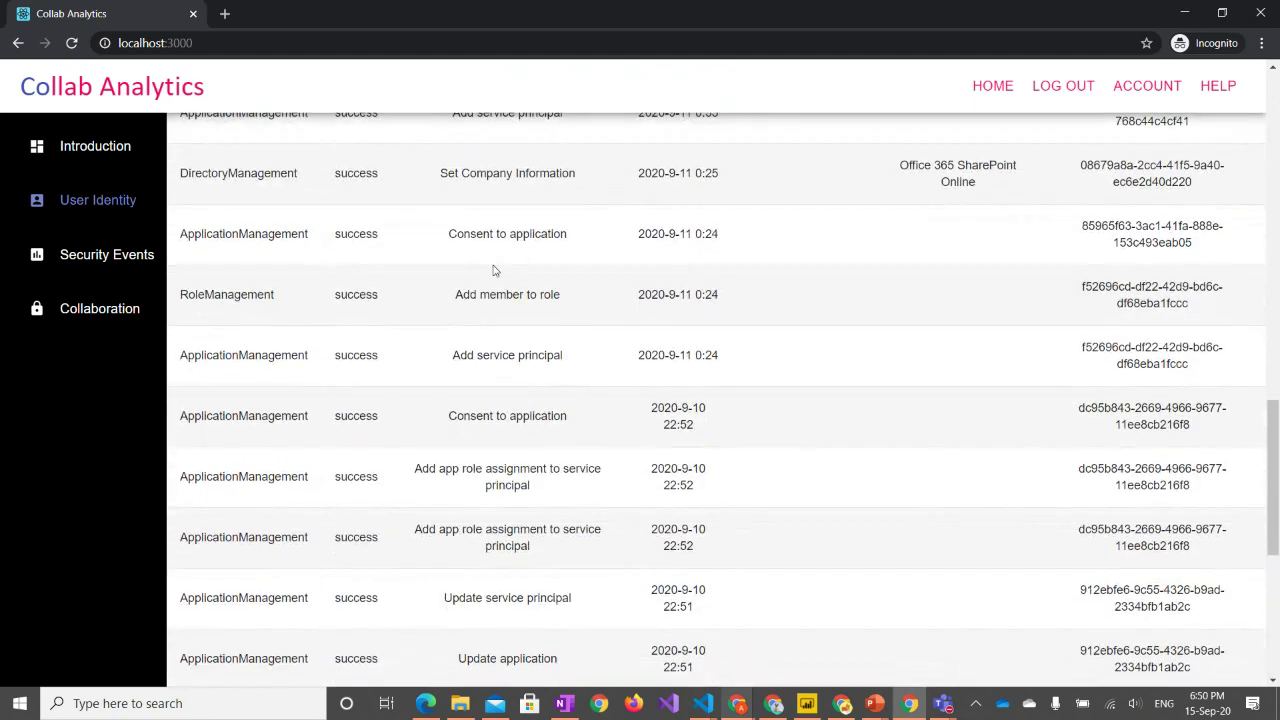
scroll(551, 524, "down", 2)
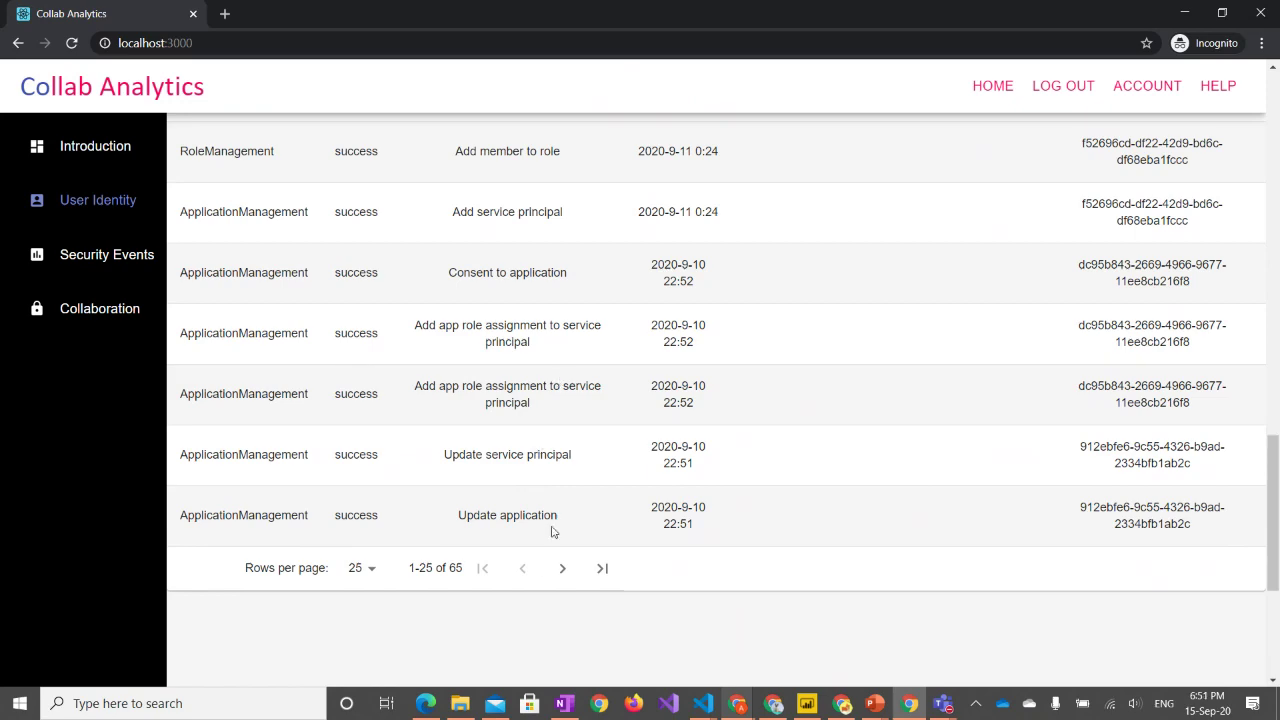
- Advance the Directory Audits table to its second page and review the entries back up to the export options
left_click(551, 580)
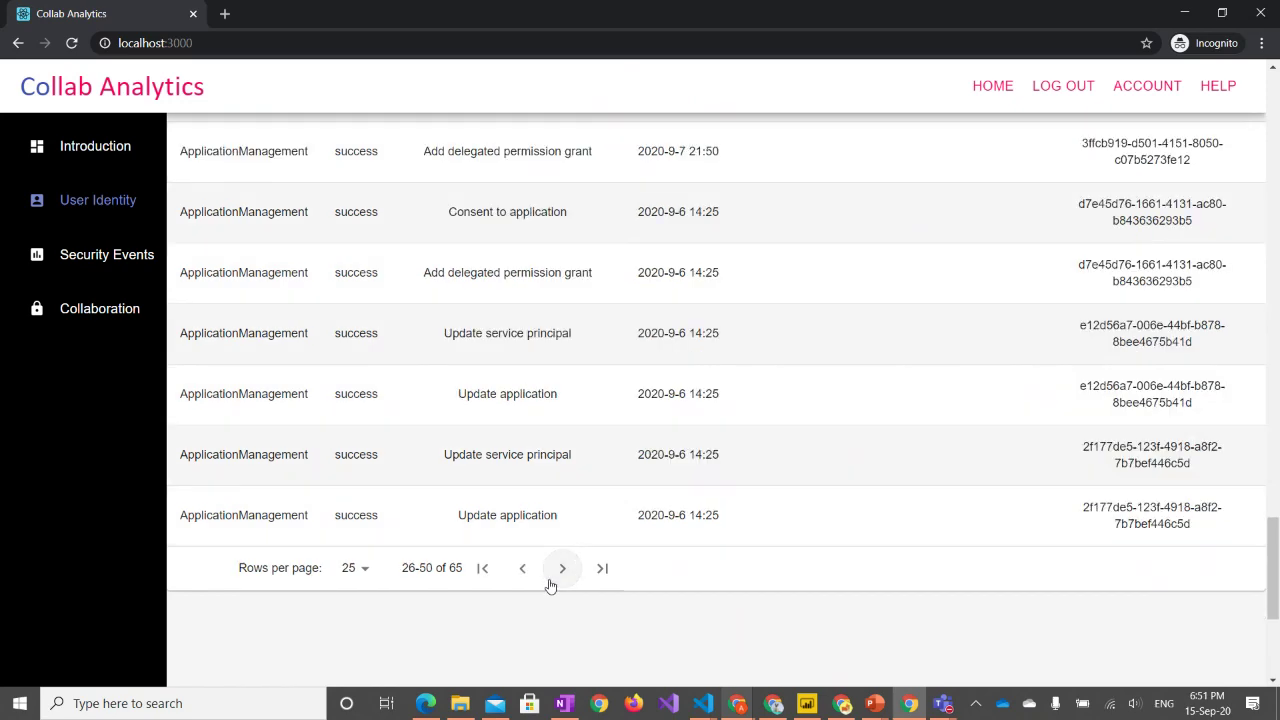
scroll(550, 586, "up", 12)
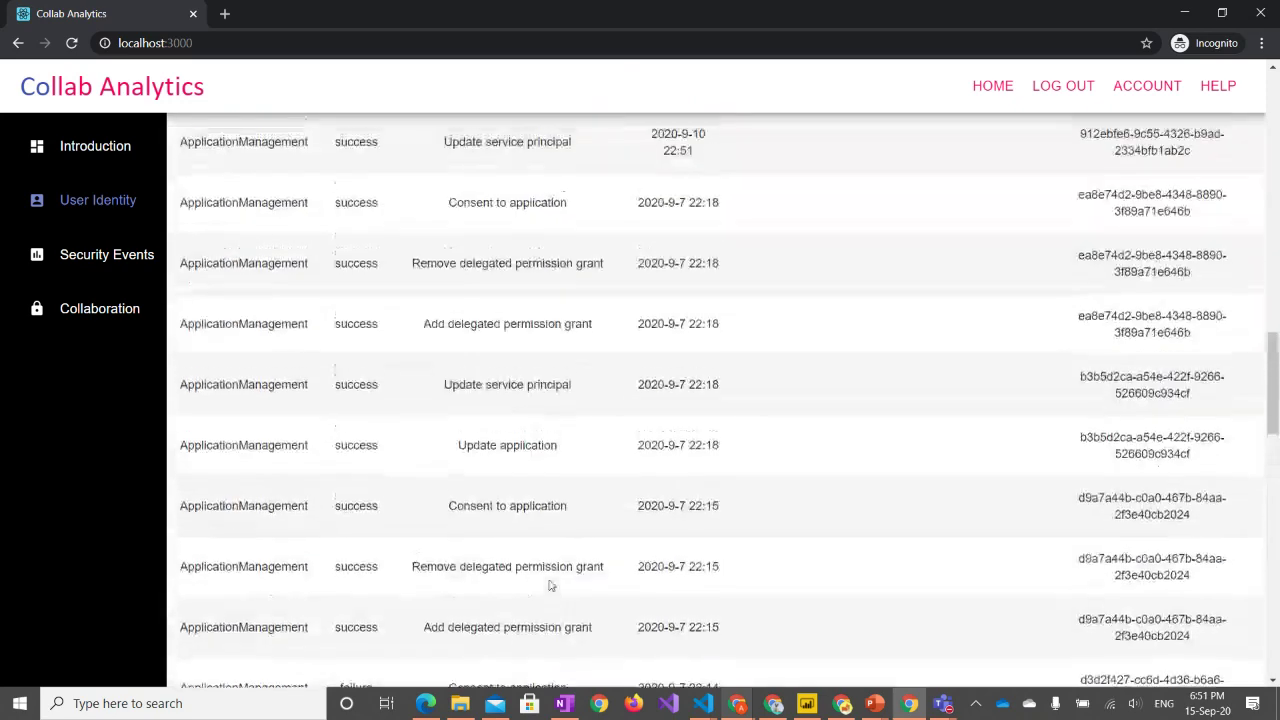
scroll(550, 586, "up", 5)
scroll(986, 414, "up", 6)
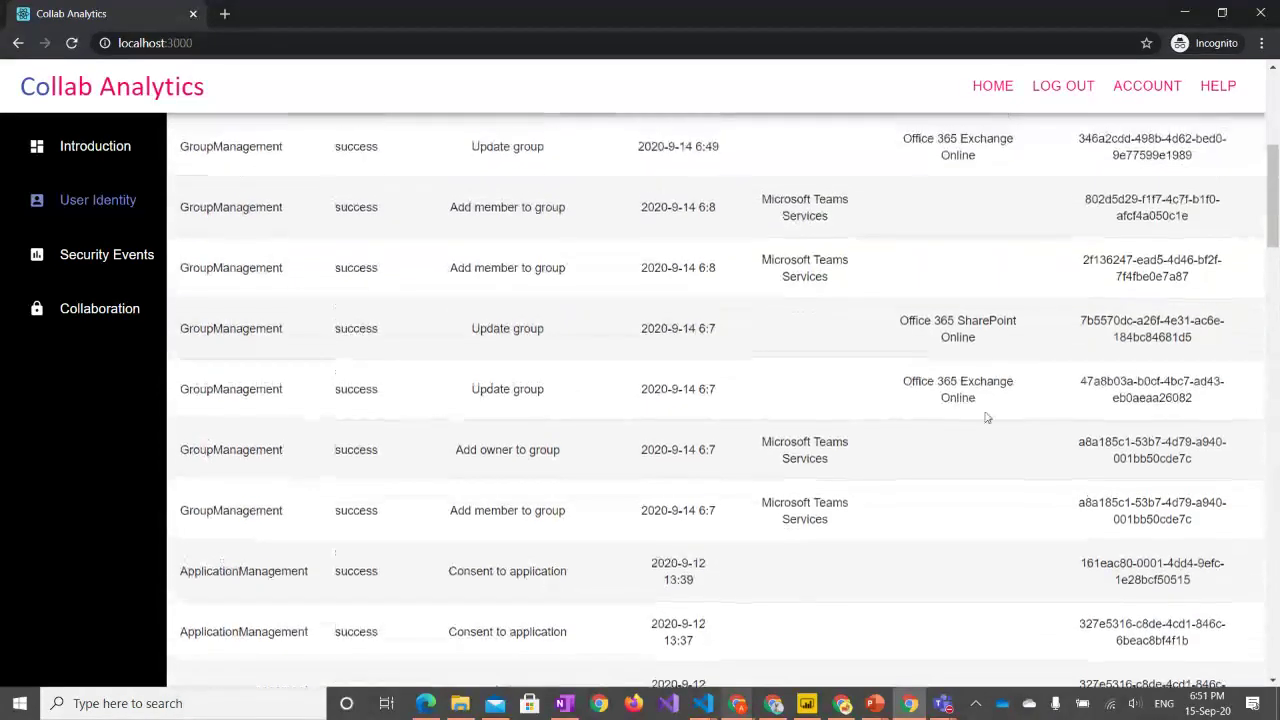
scroll(985, 466, "up", 2)
scroll(985, 466, "down", 2)
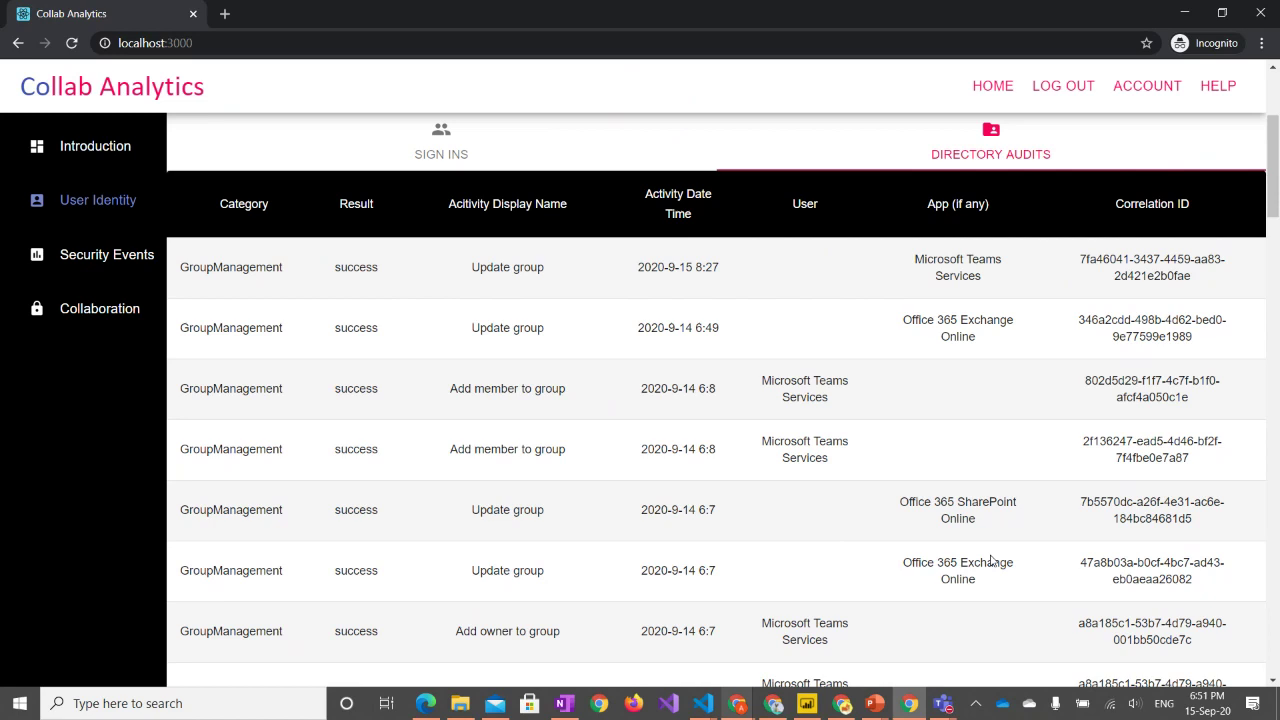
scroll(991, 561, "up", 2)
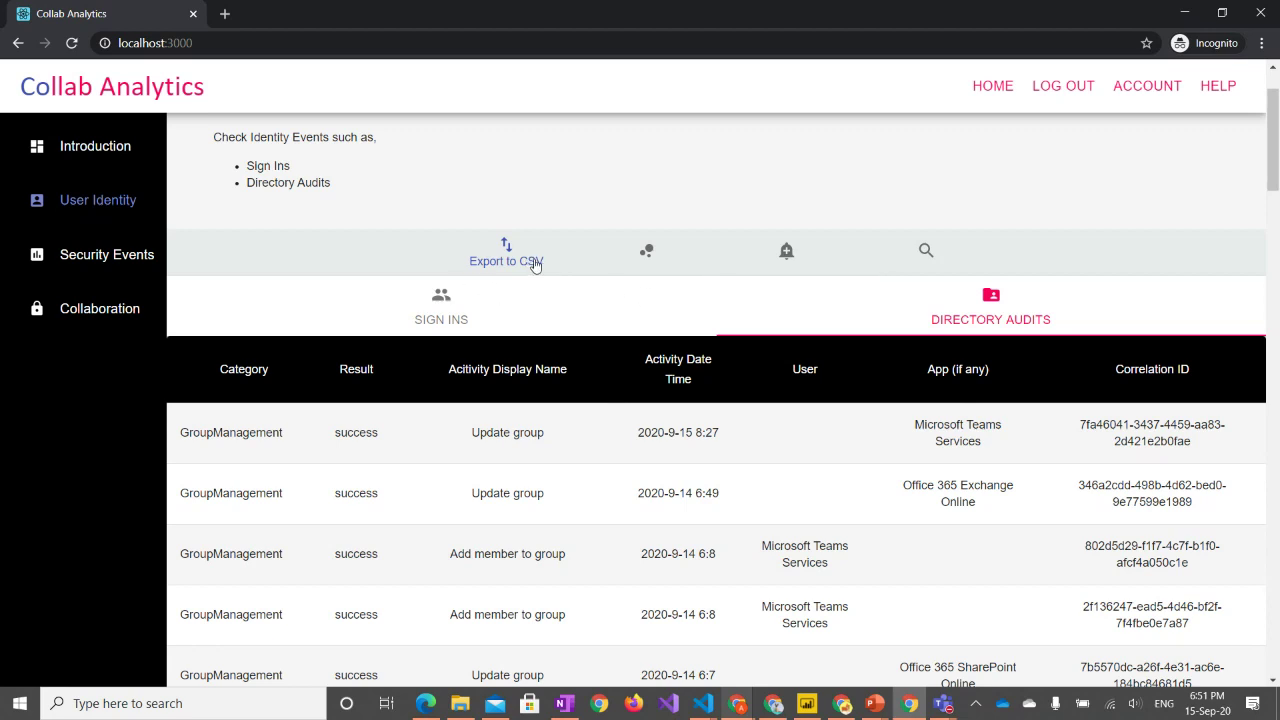
- Select Smart Analyse Data, reopen the Sign Ins table and examine its app names, cities and risk levels
left_click(650, 250)
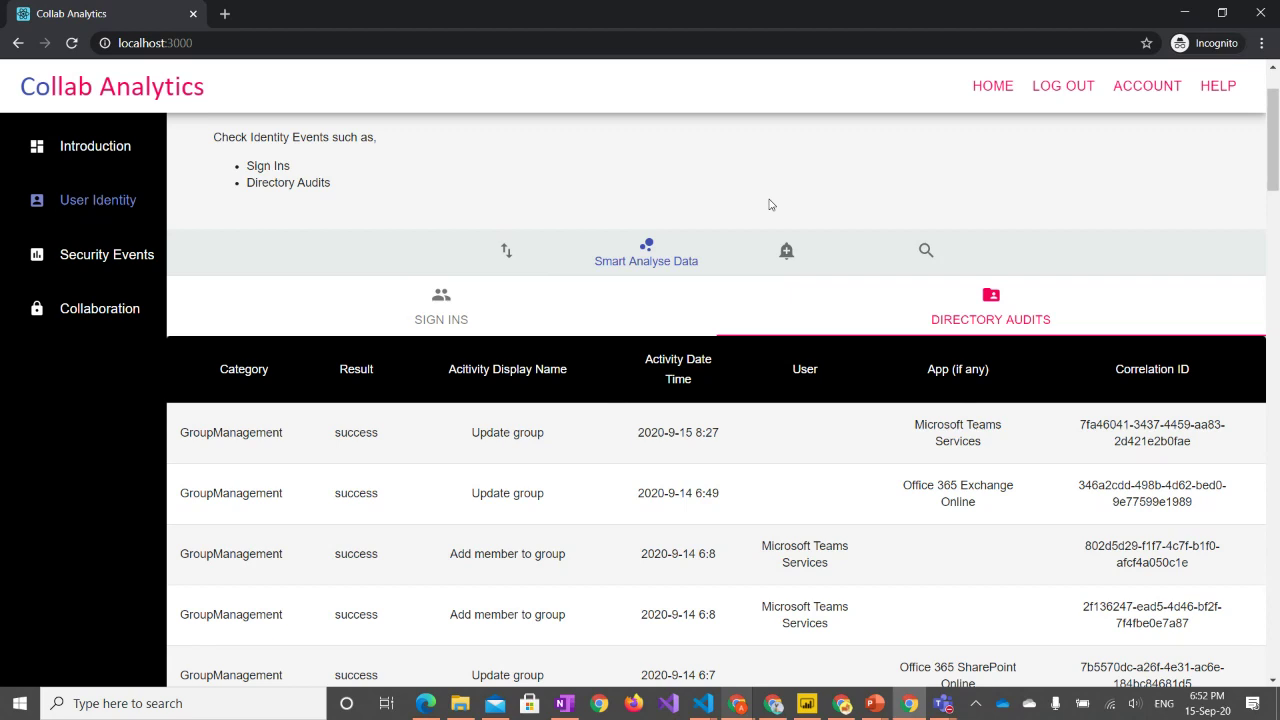
left_click(450, 318)
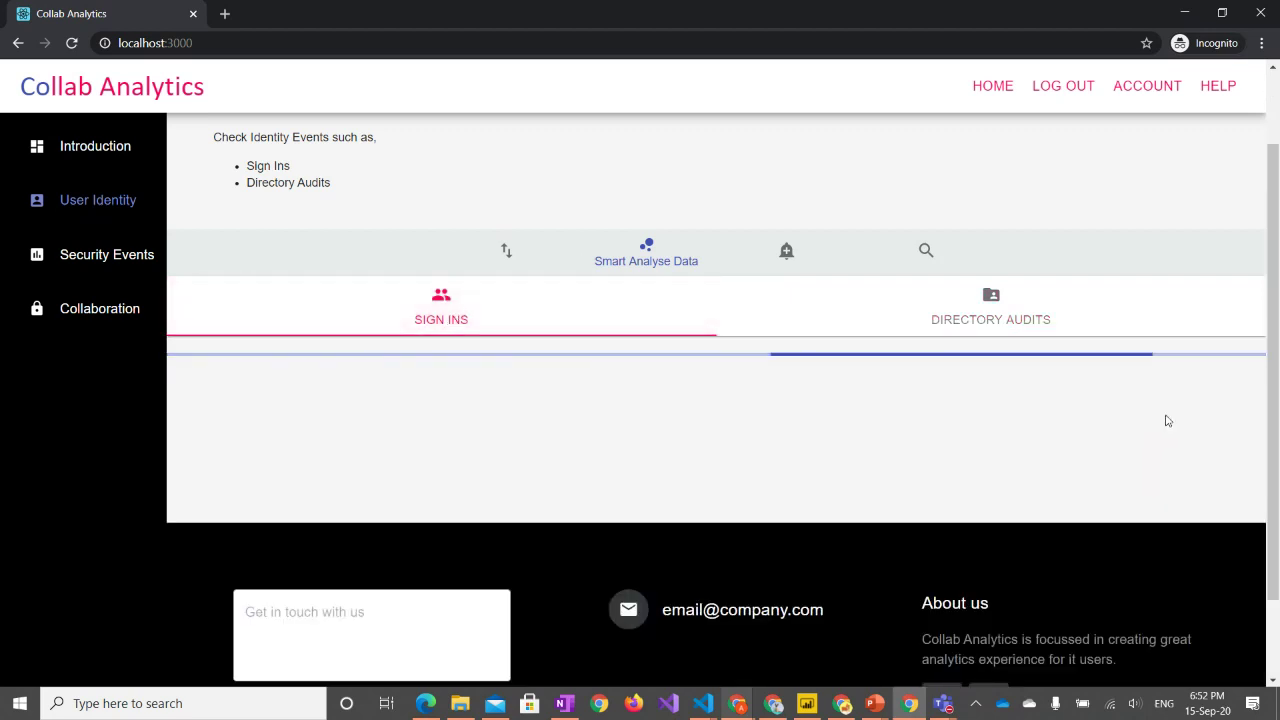
scroll(1165, 420, "down", 15)
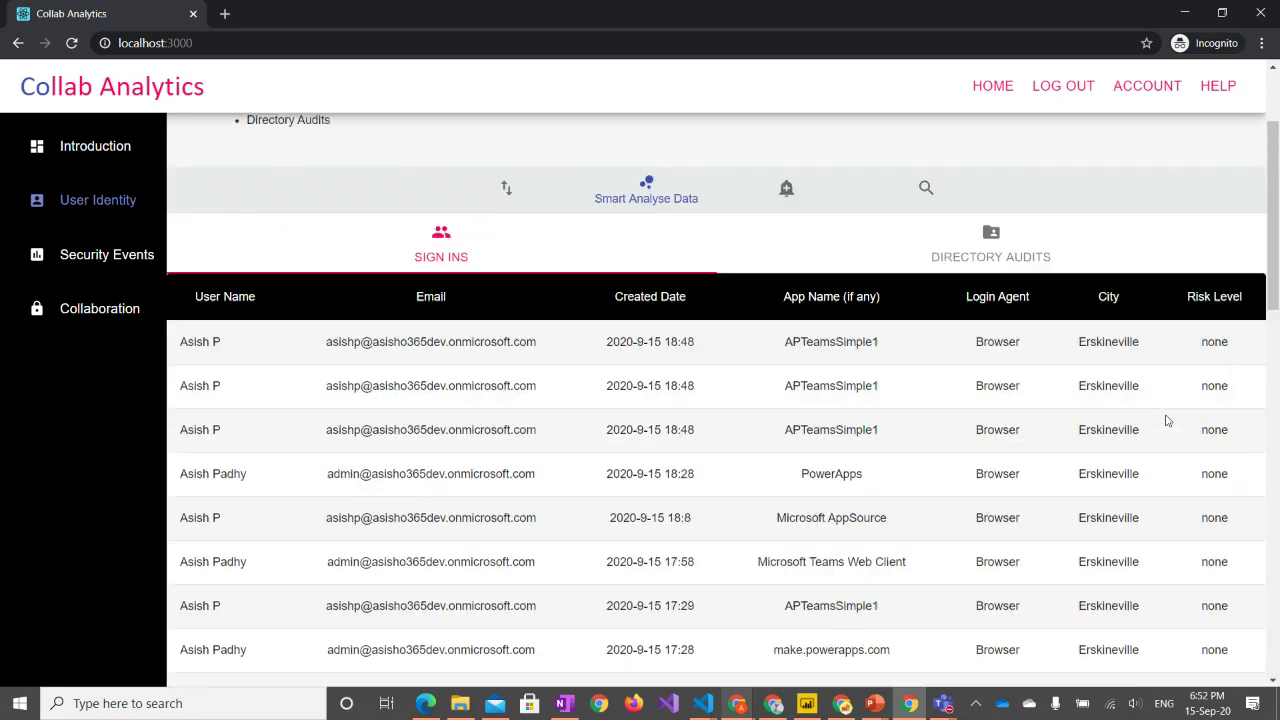
scroll(1165, 420, "up", 12)
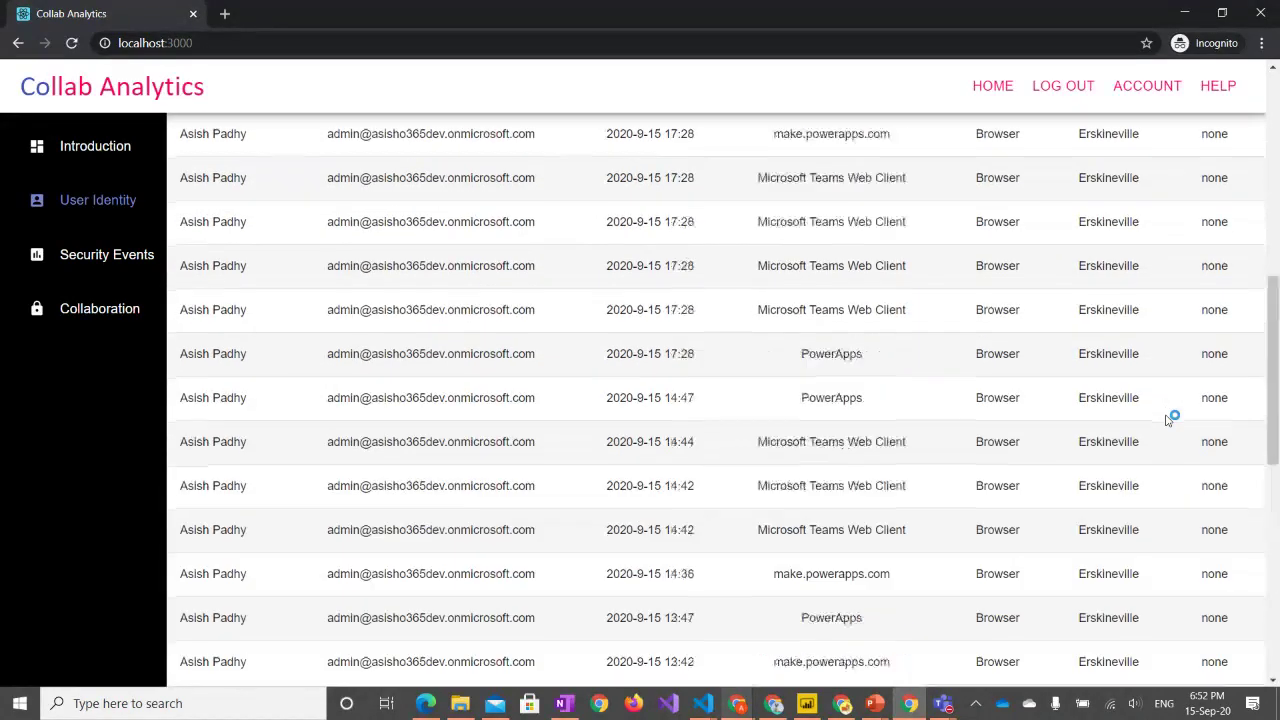
scroll(1165, 420, "down", 3)
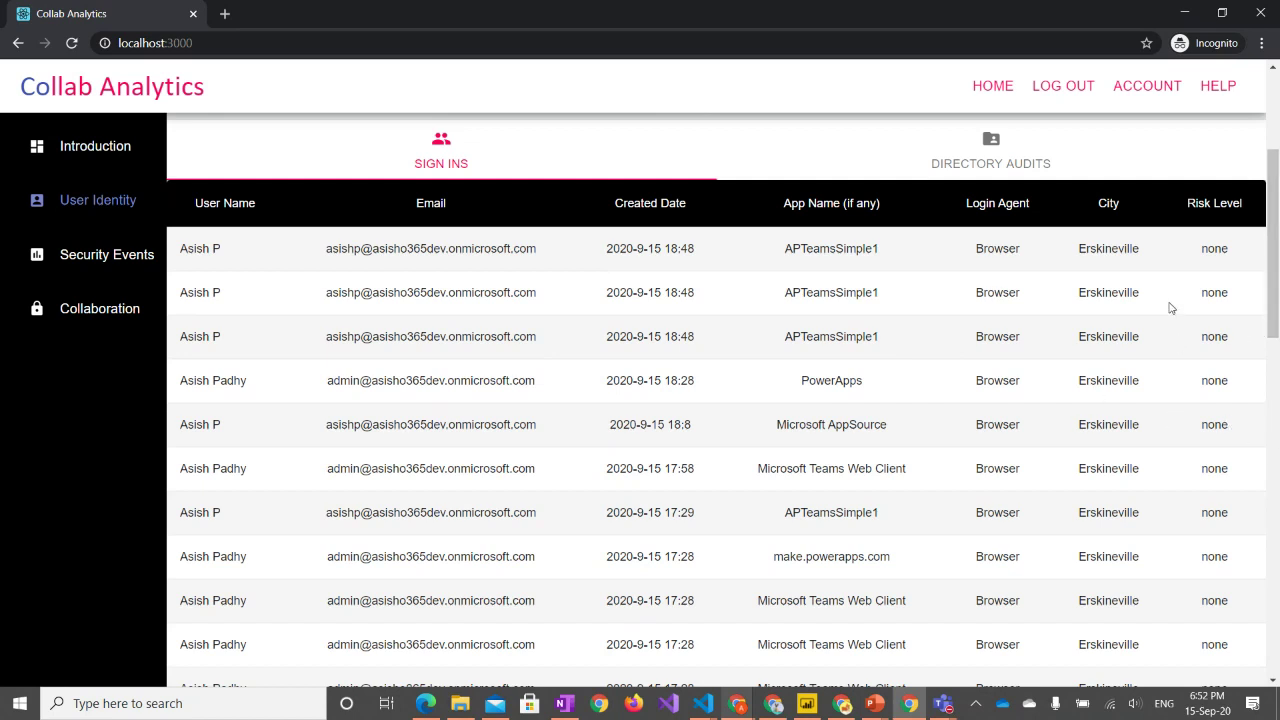
scroll(1115, 413, "up", 2)
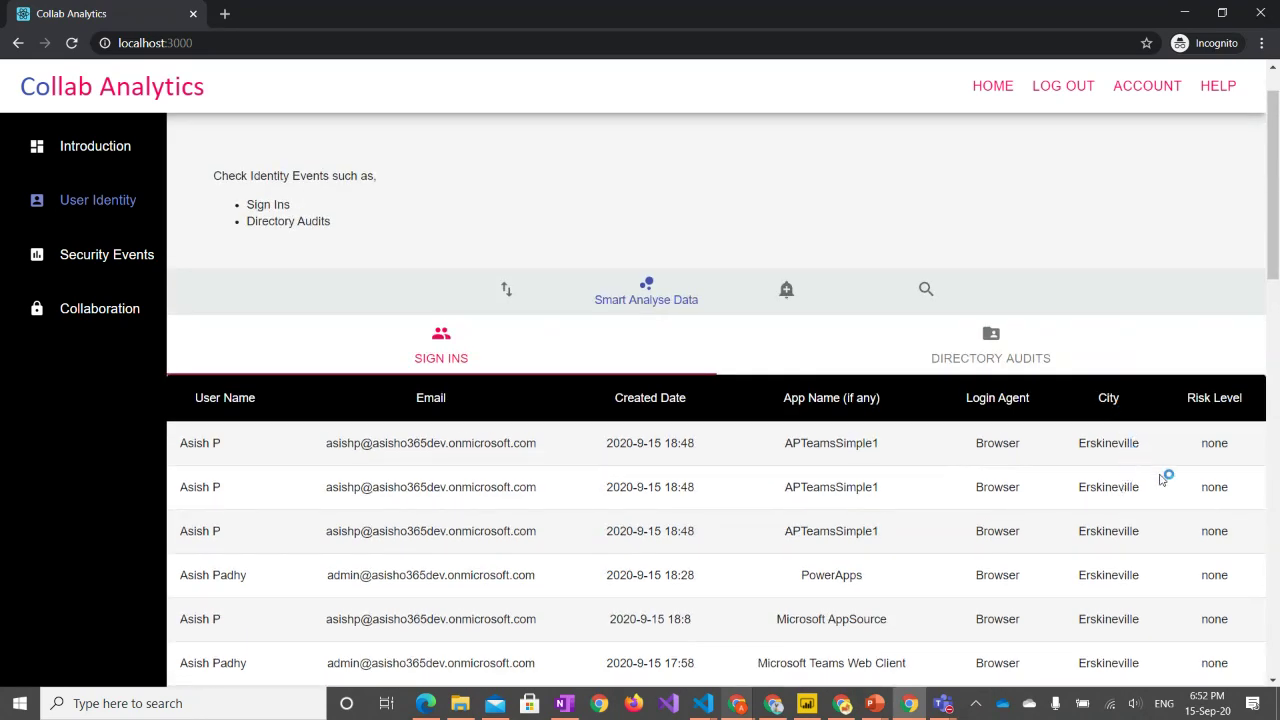
scroll(1163, 495, "down", 1)
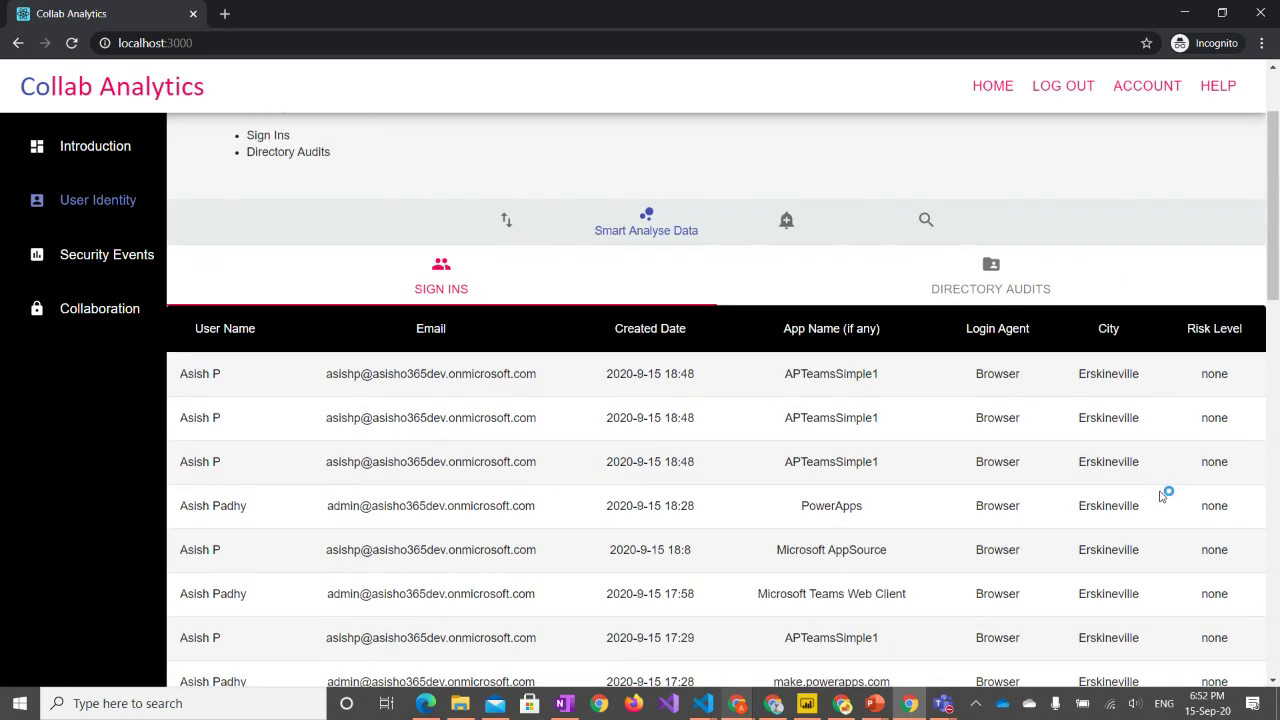
scroll(1163, 495, "down", 1)
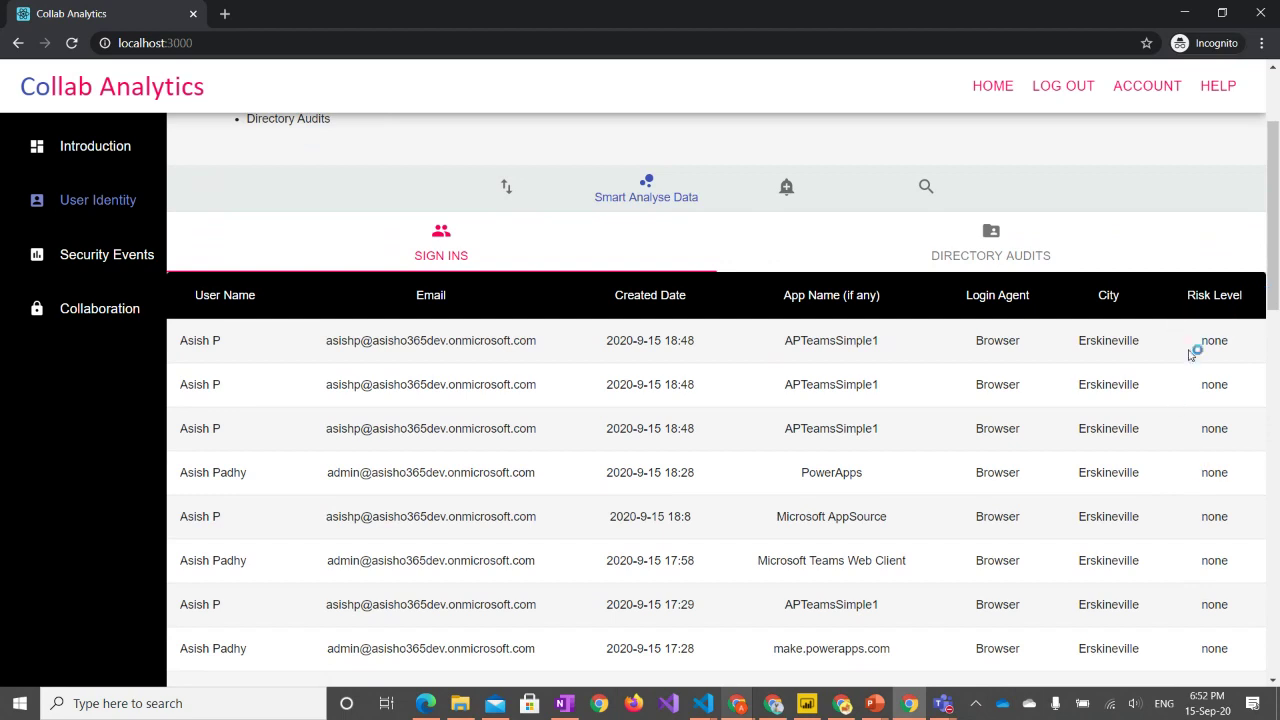
scroll(1255, 410, "down", 1)
scroll(1255, 410, "down", 1)
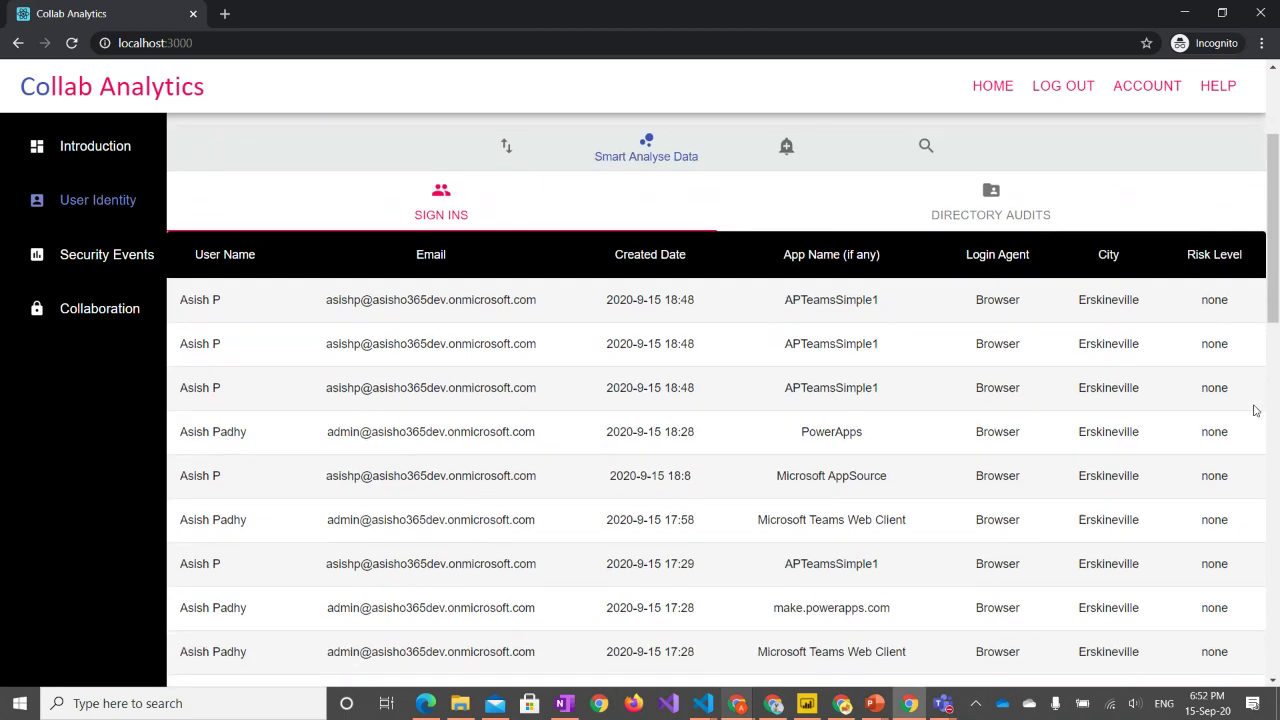
scroll(1255, 410, "up", 2)
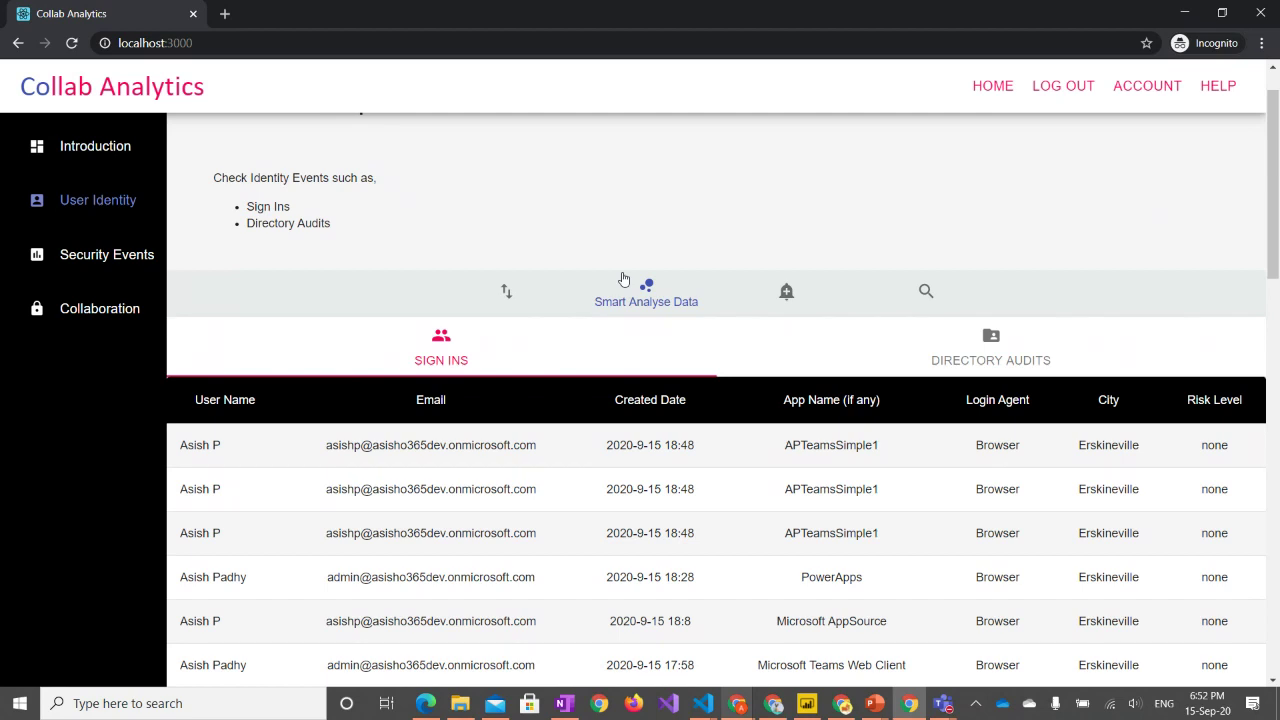
- Show the Set Alert Notification, Smart Analyse Data and Search options, ending on Search, and review the sign-in rows beneath them
left_click(766, 295)
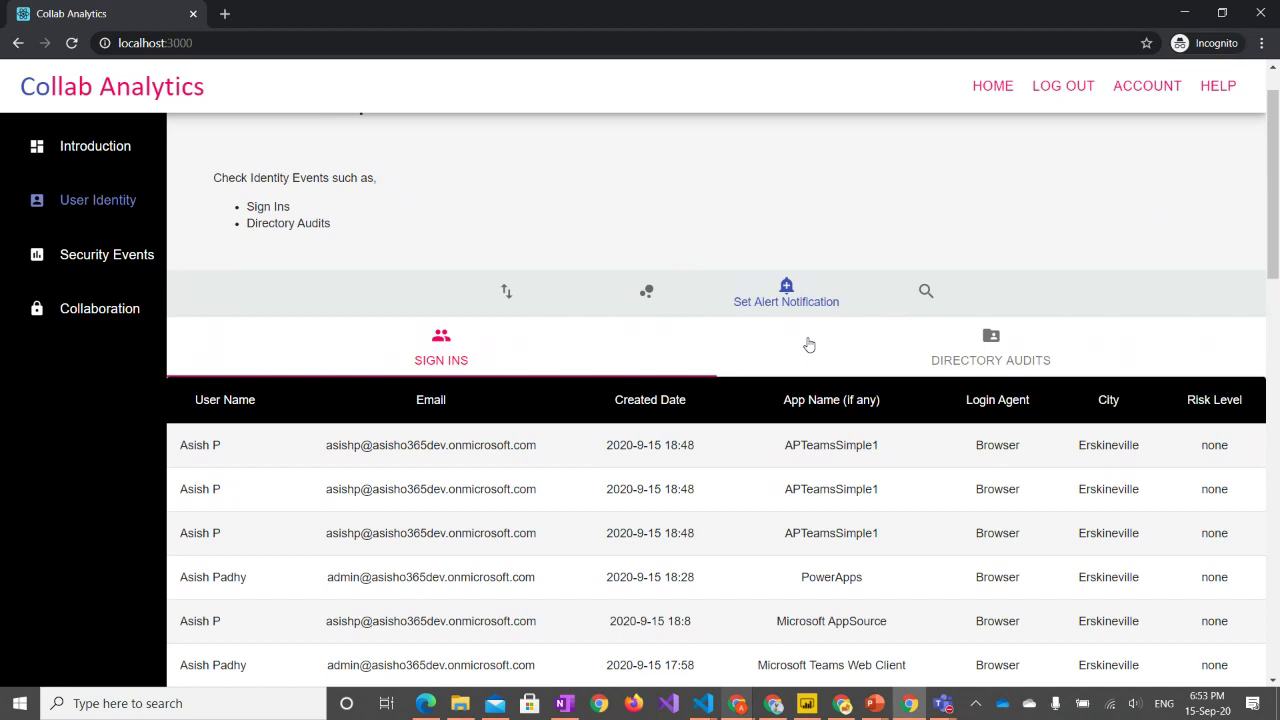
left_click(924, 291)
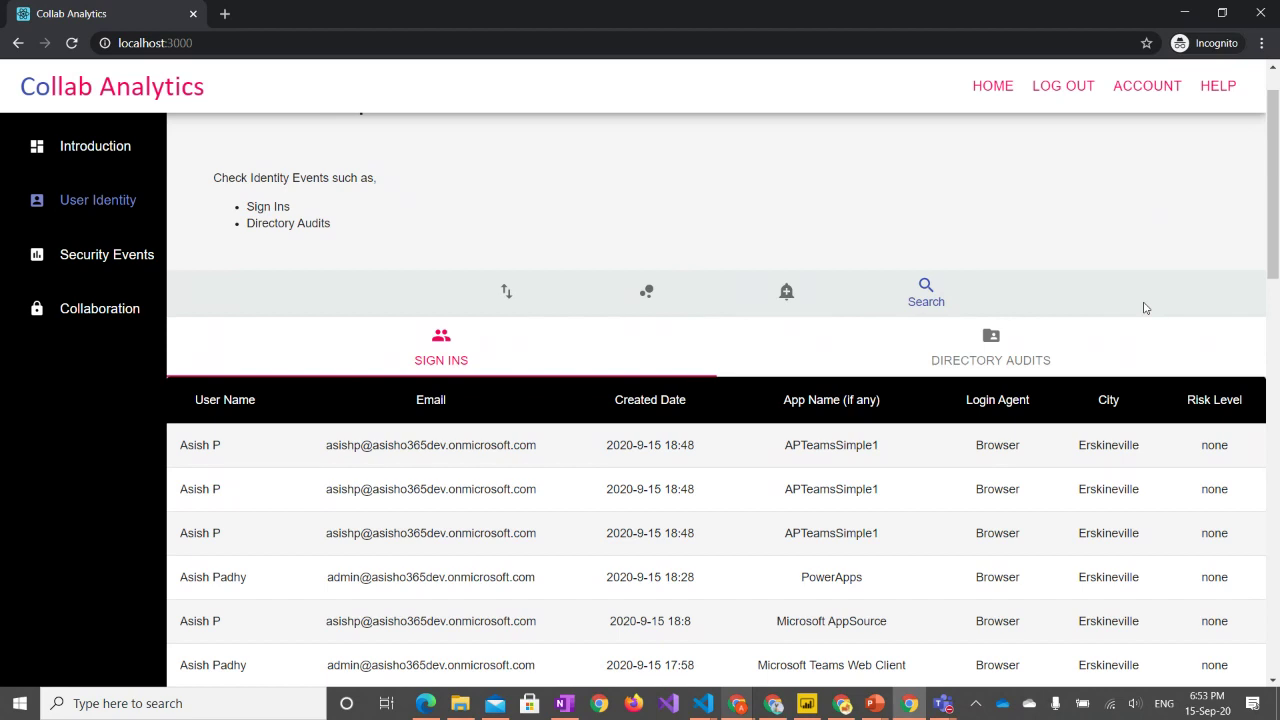
left_click(669, 294)
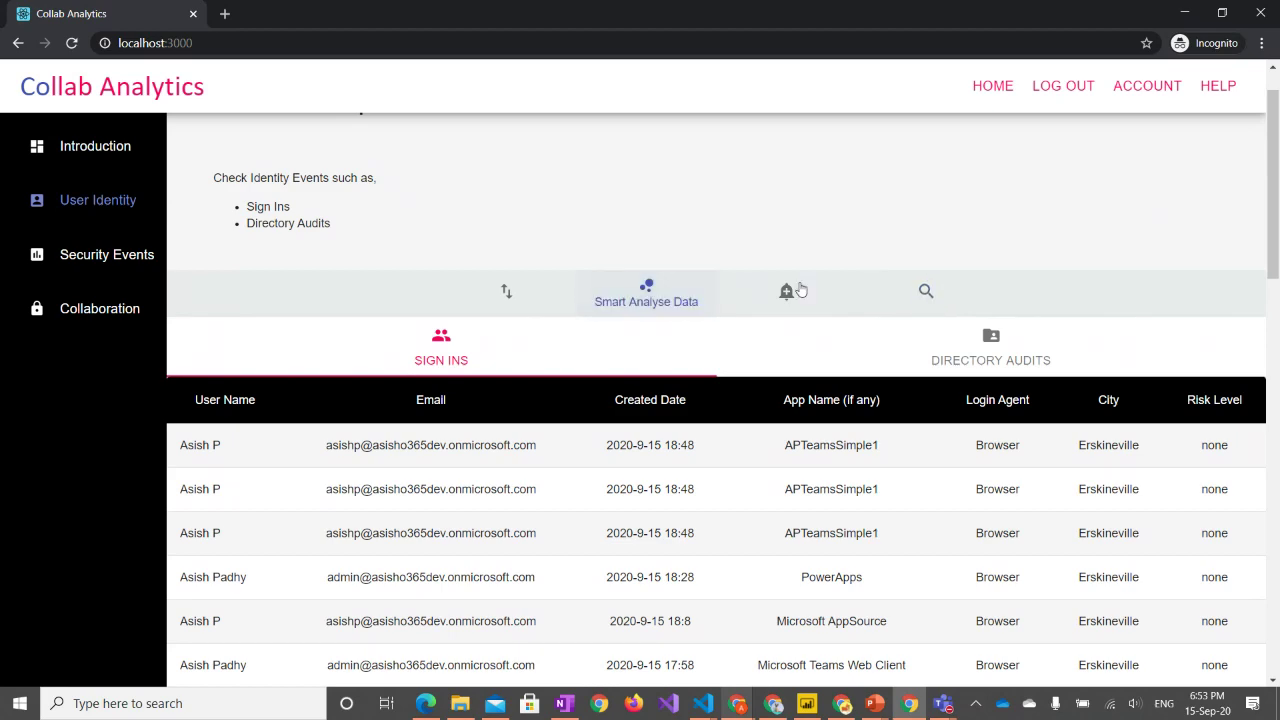
left_click(958, 294)
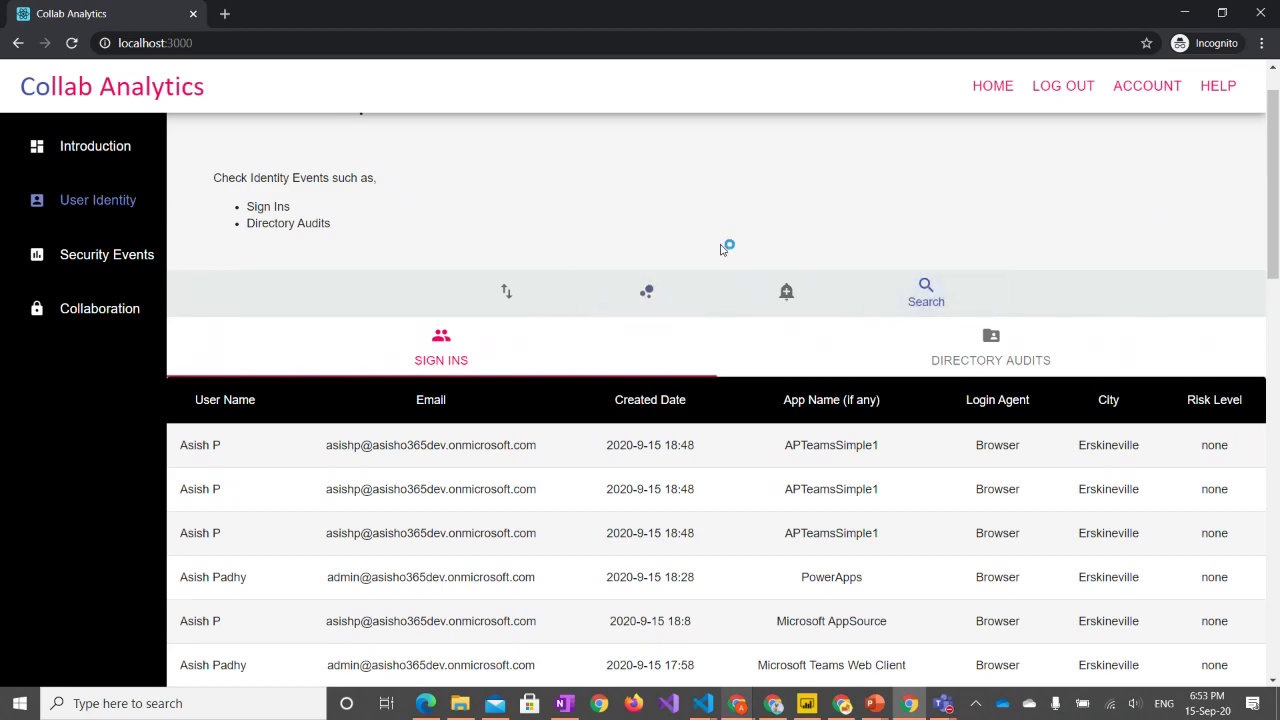
scroll(722, 248, "down", 12)
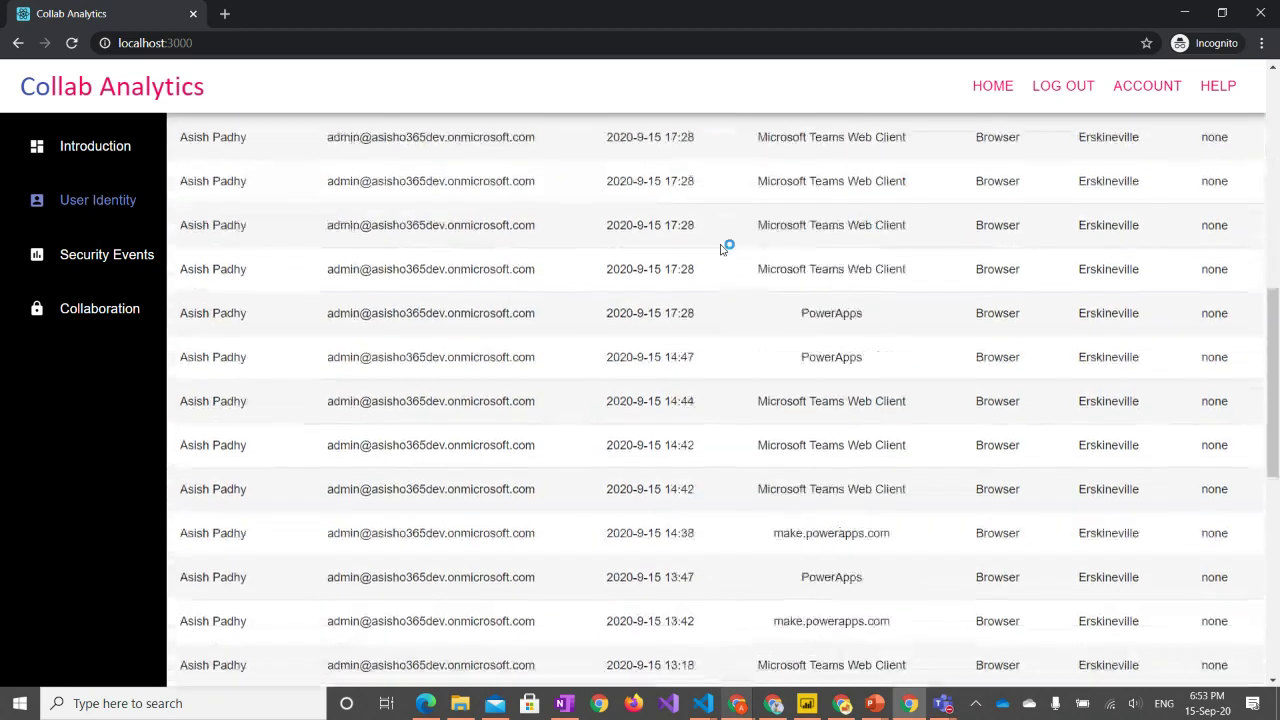
scroll(726, 246, "up", 15)
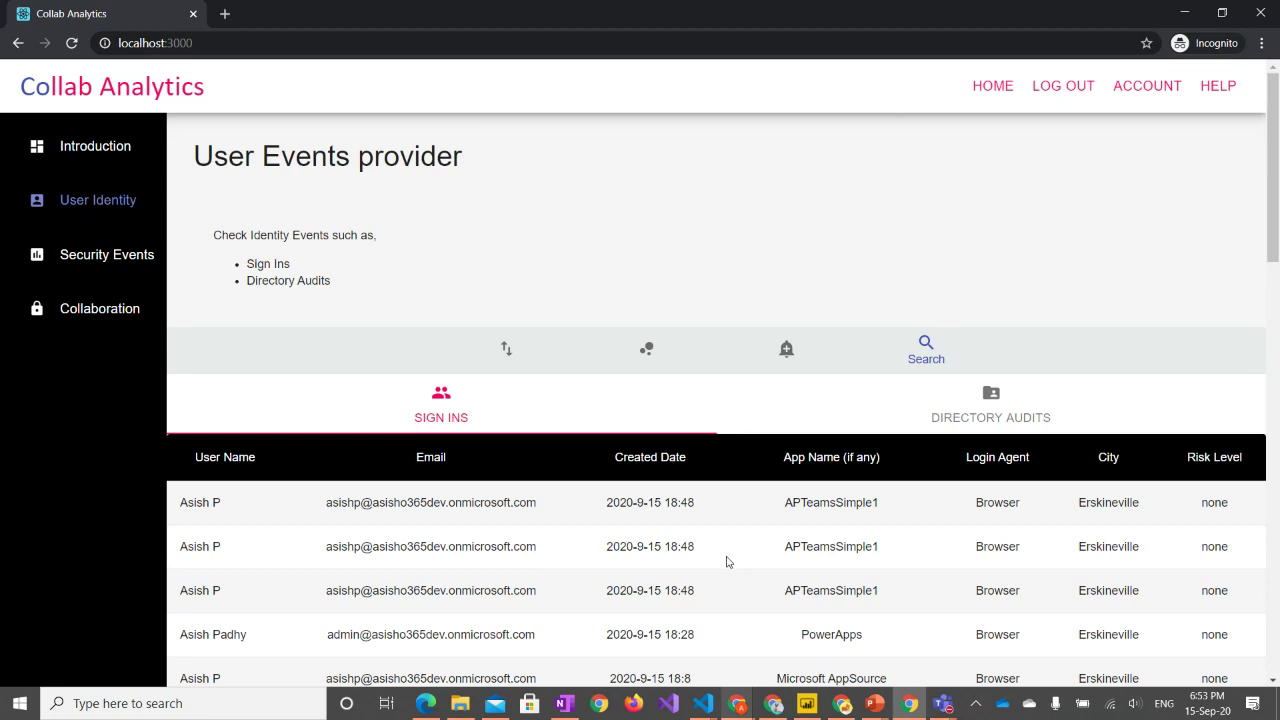
- Switch to the regular Chrome window and open the Collab Analytics page of the Tech Huddle blog
mouse_move(738, 703)
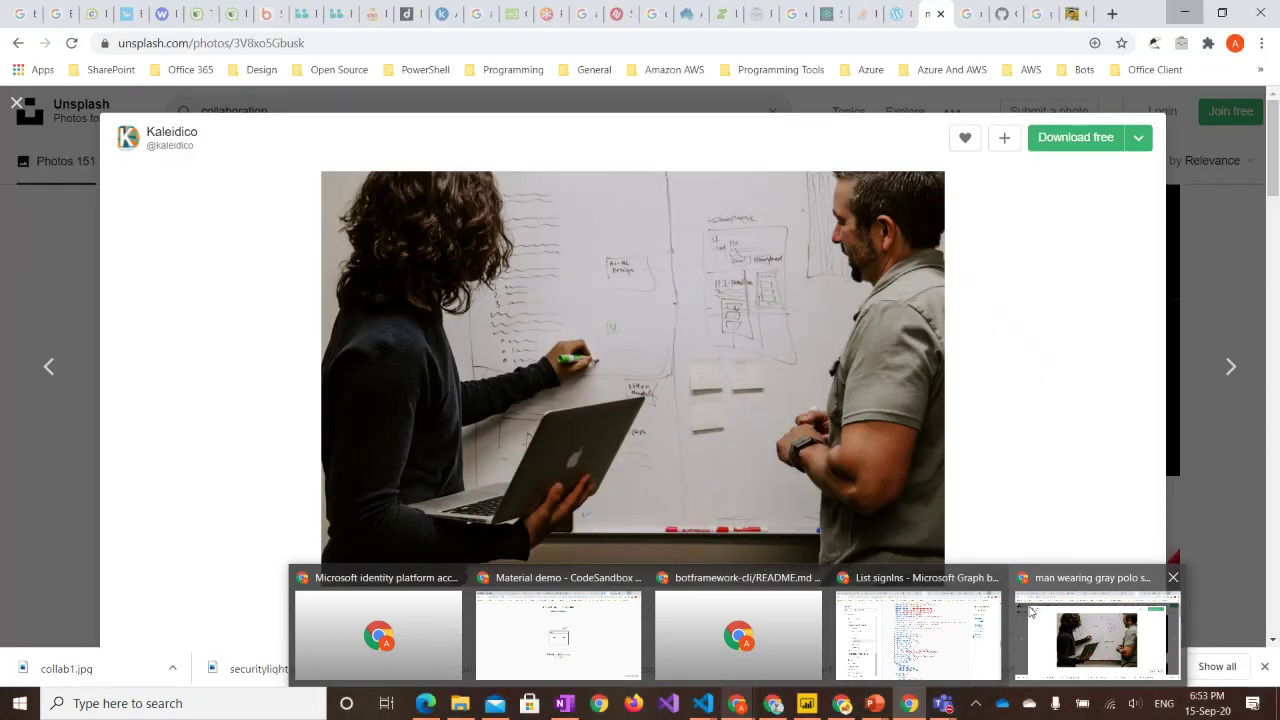
left_click(1031, 612)
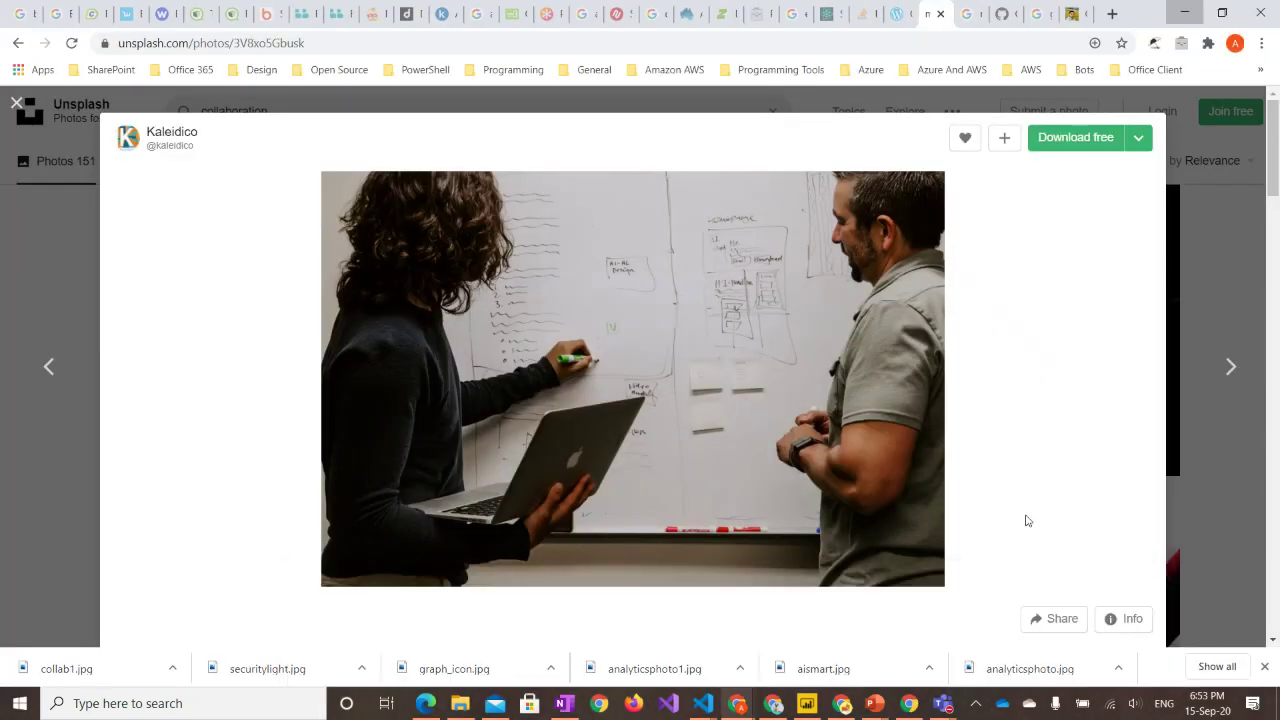
left_click(1103, 14)
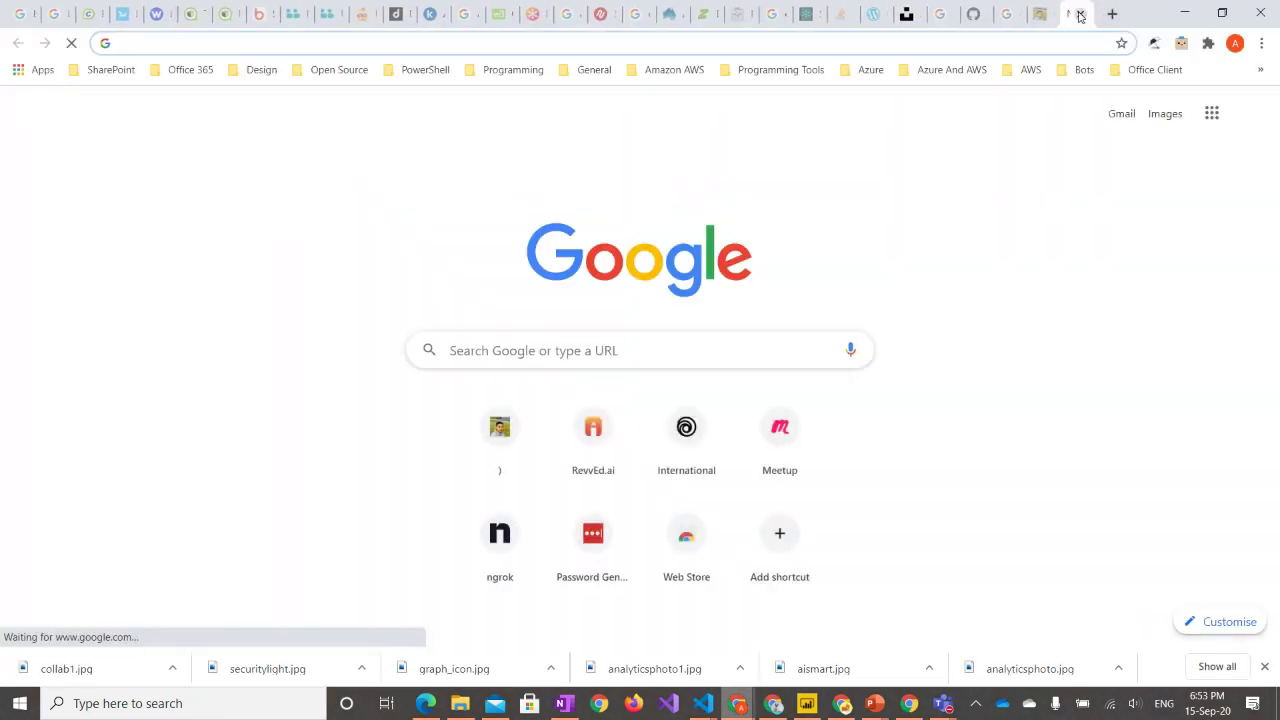
key("ctrl+w")
key("ctrl+w")
left_click(725, 189)
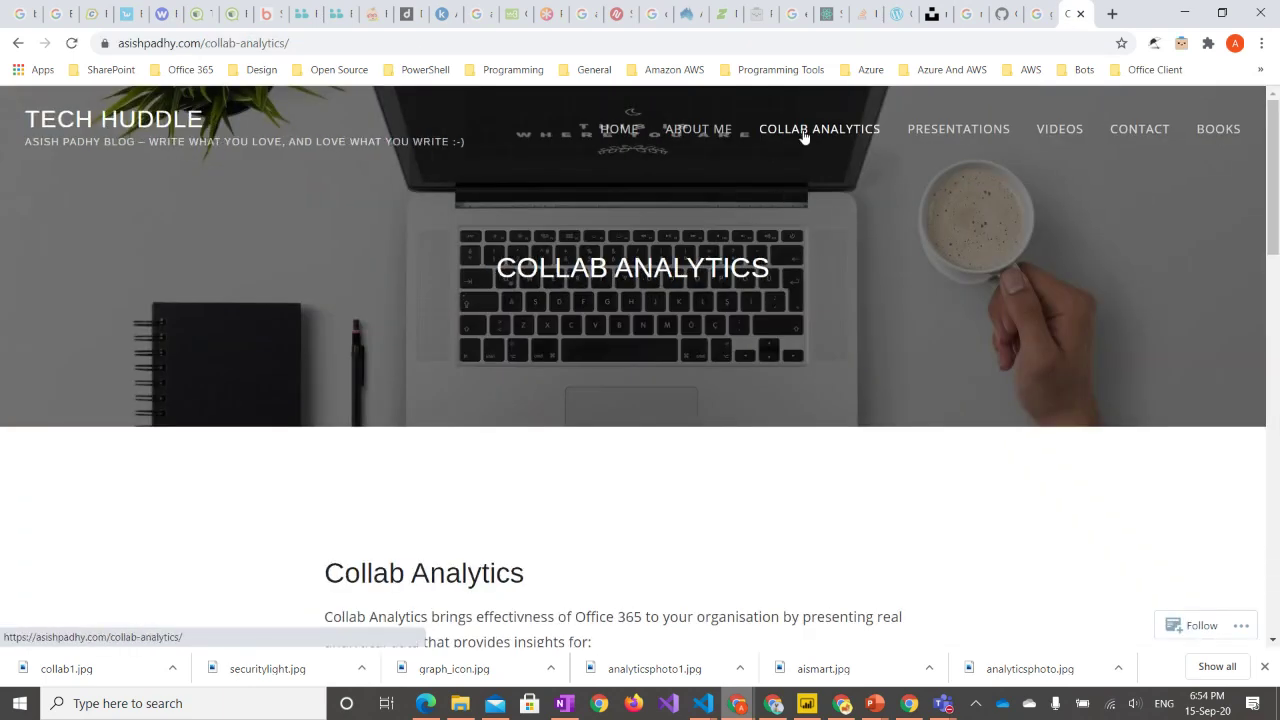
- Review the Collab Analytics page from its Office 365 insights list to the closing contact section and back to the introduction
scroll(775, 362, "down", 3)
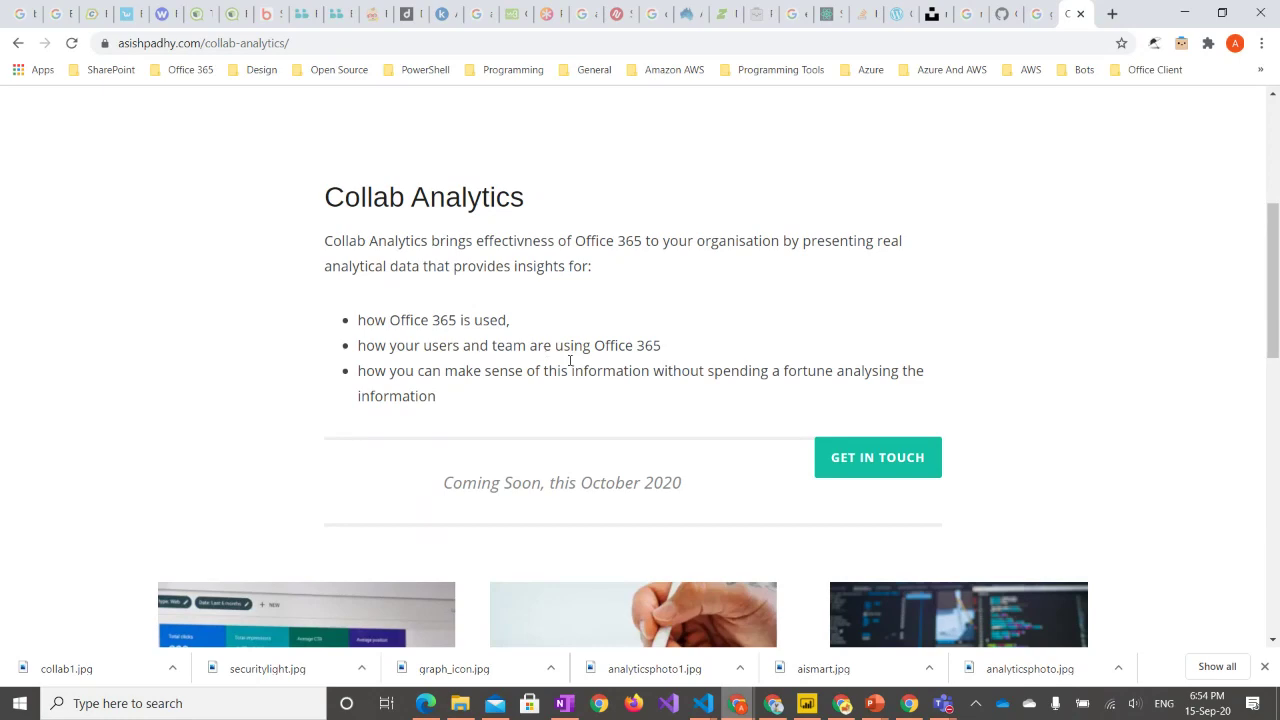
scroll(570, 362, "down", 3)
scroll(570, 366, "down", 4)
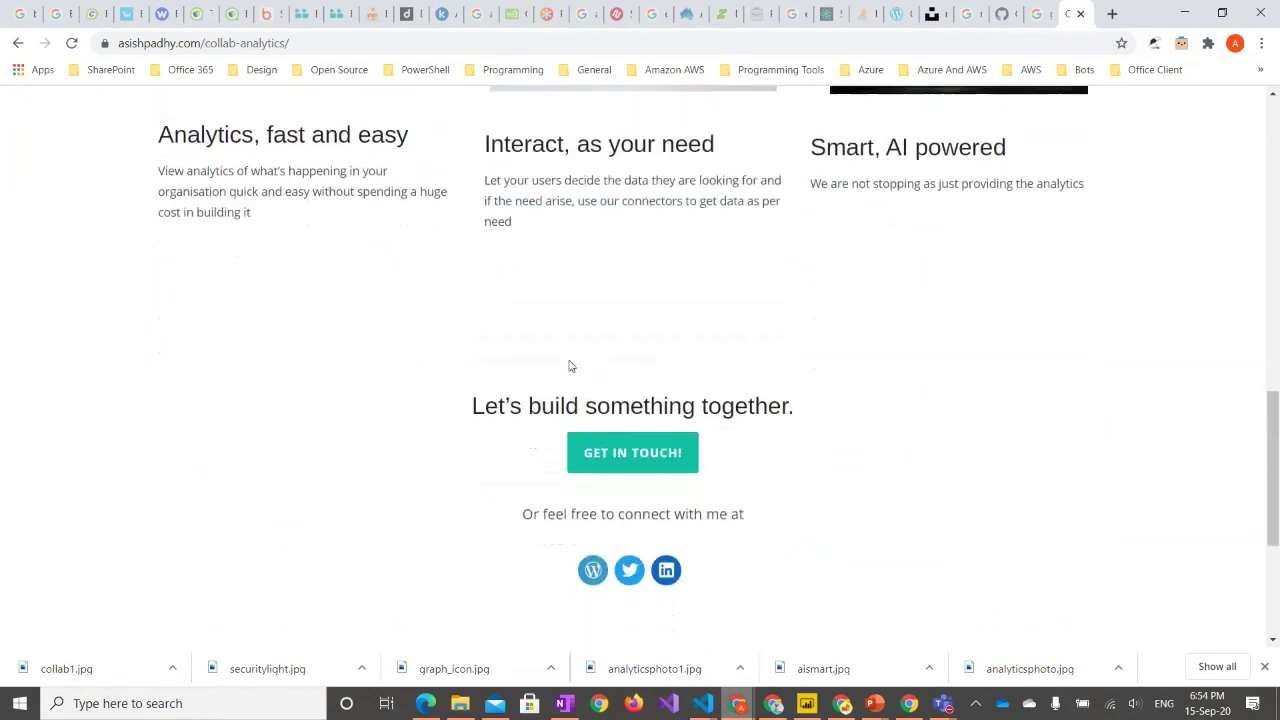
scroll(570, 366, "up", 2)
scroll(570, 366, "up", 3)
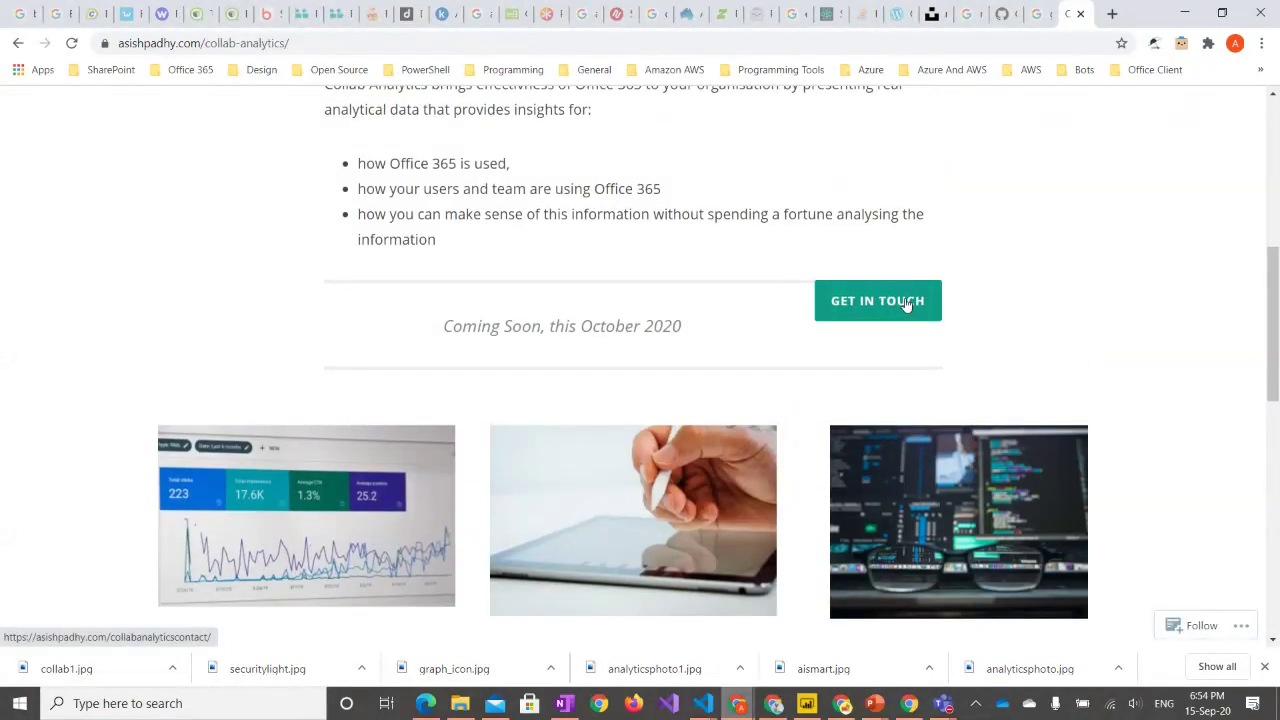
scroll(905, 303, "up", 2)
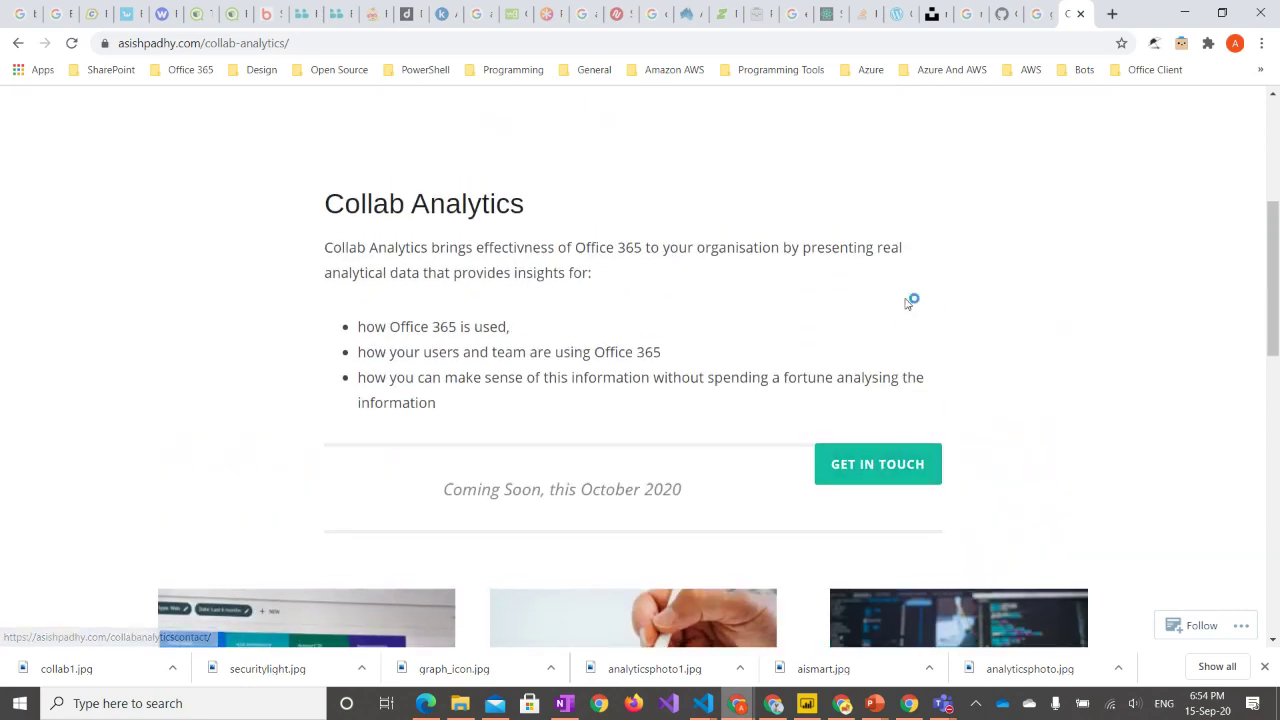
scroll(905, 303, "down", 1)
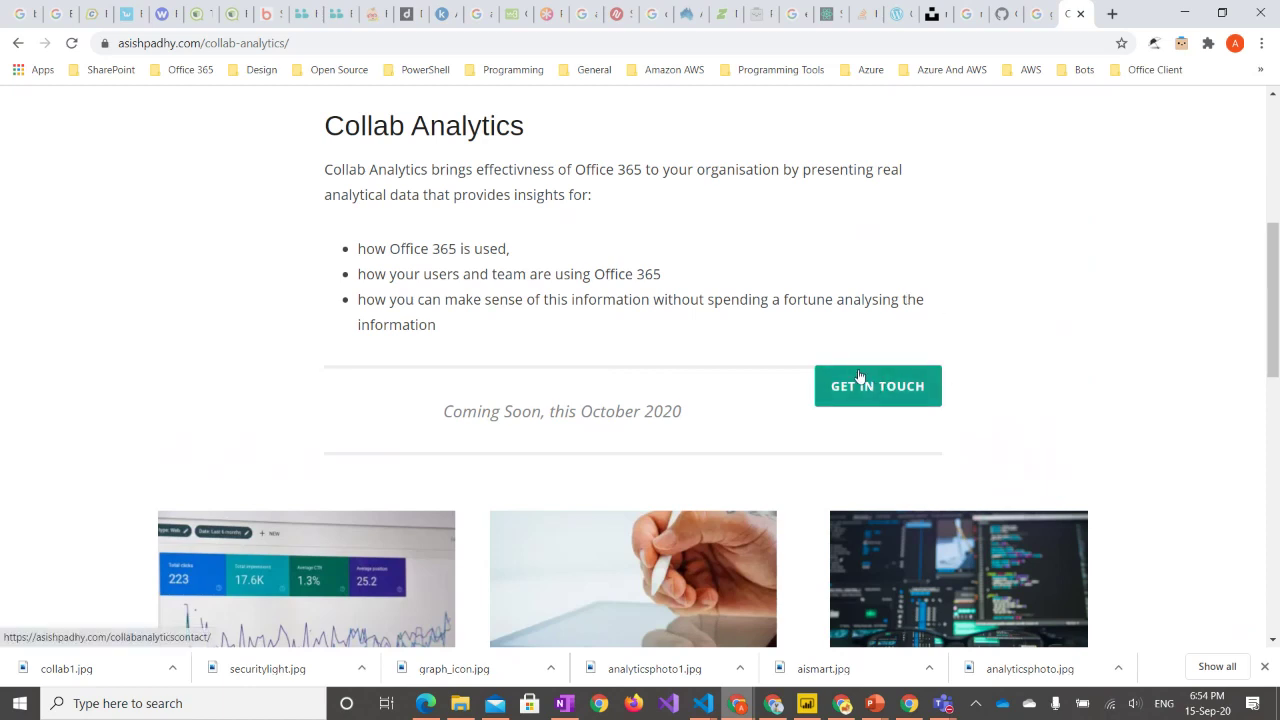
- Open the Get in Touch page and examine its contact form, beta tester option and social links
left_click(886, 389)
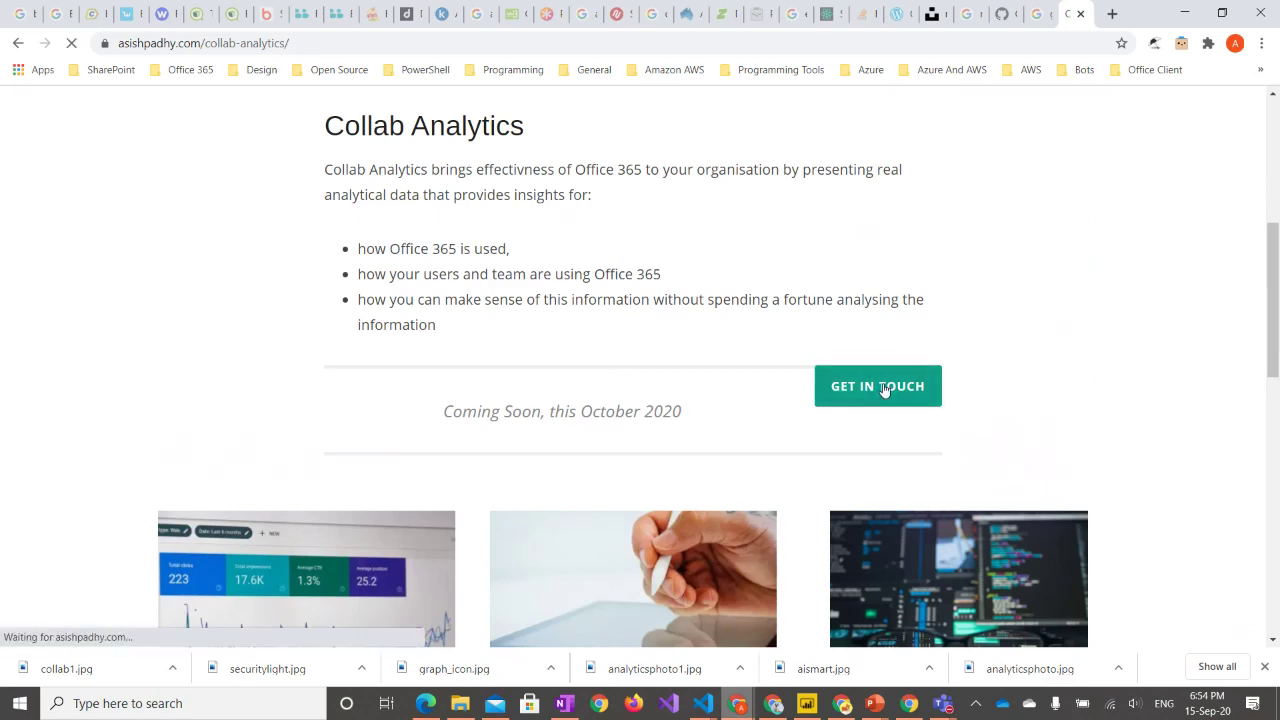
scroll(635, 475, "down", 4)
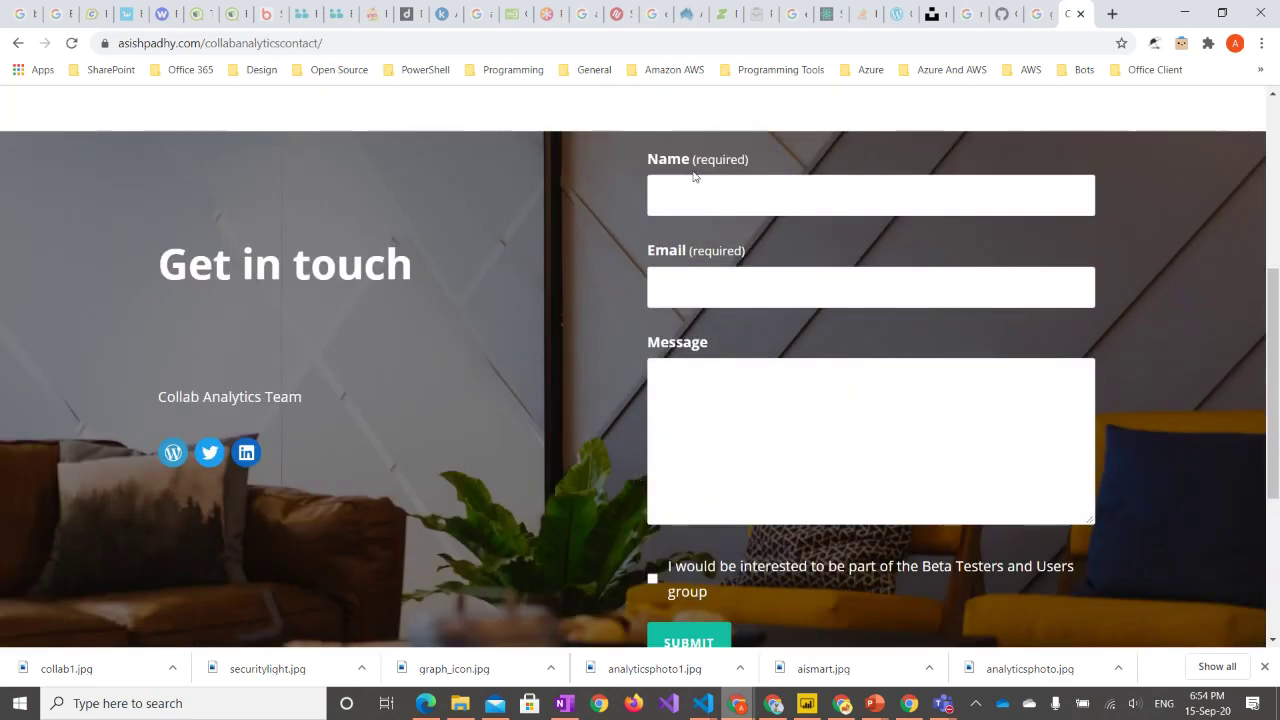
scroll(700, 391, "down", 1)
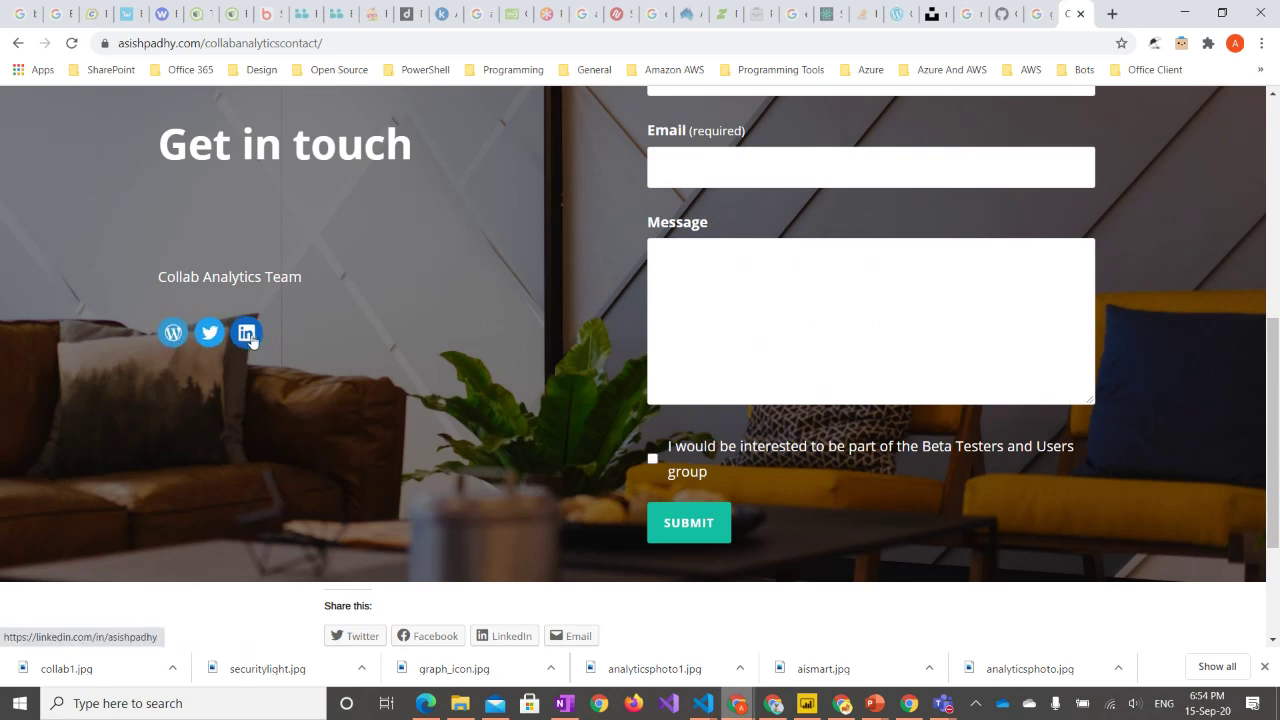
scroll(432, 316, "up", 3)
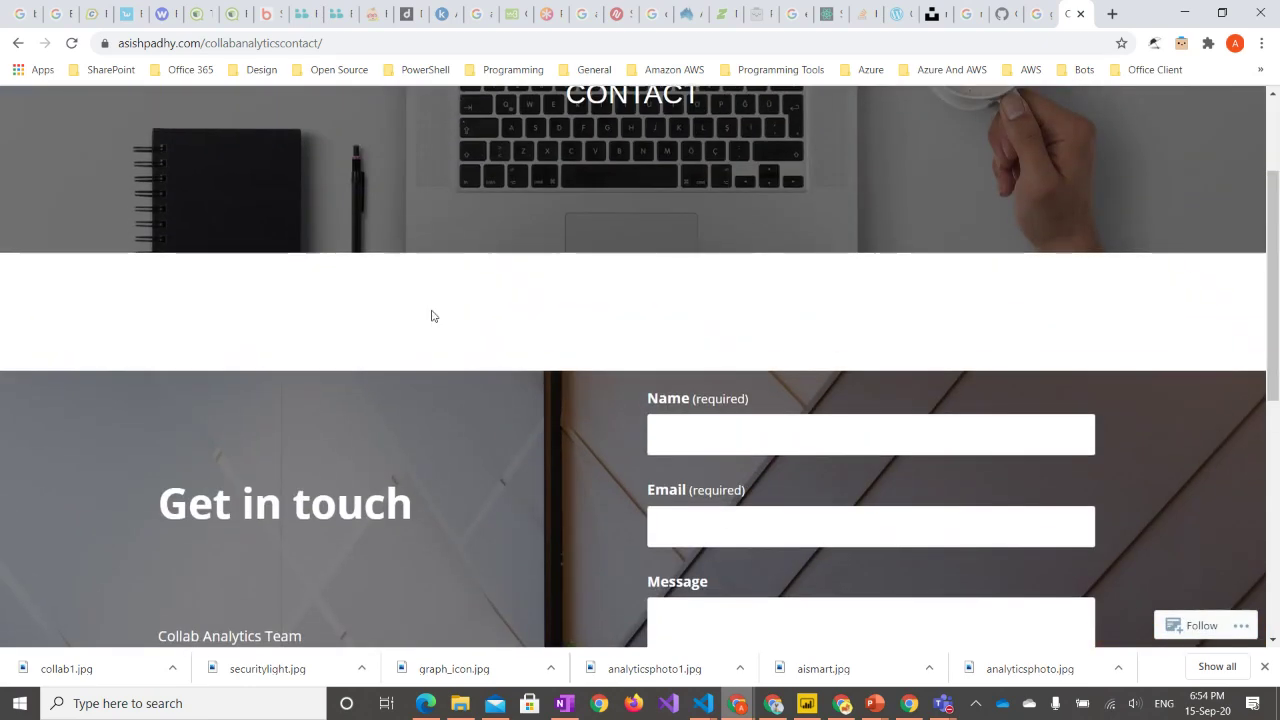
scroll(431, 314, "down", 1)
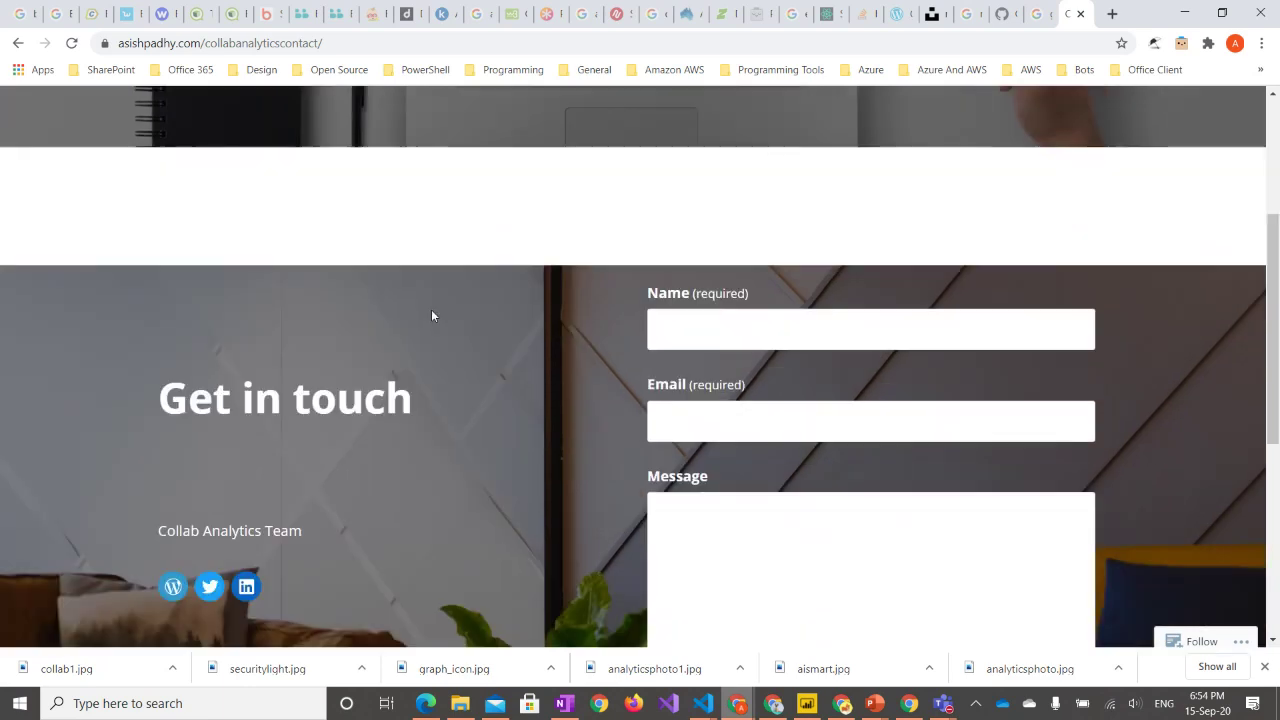
- Return to the blog's Collab Analytics page and examine the analytics, interaction and AI feature descriptions
left_click(15, 43)
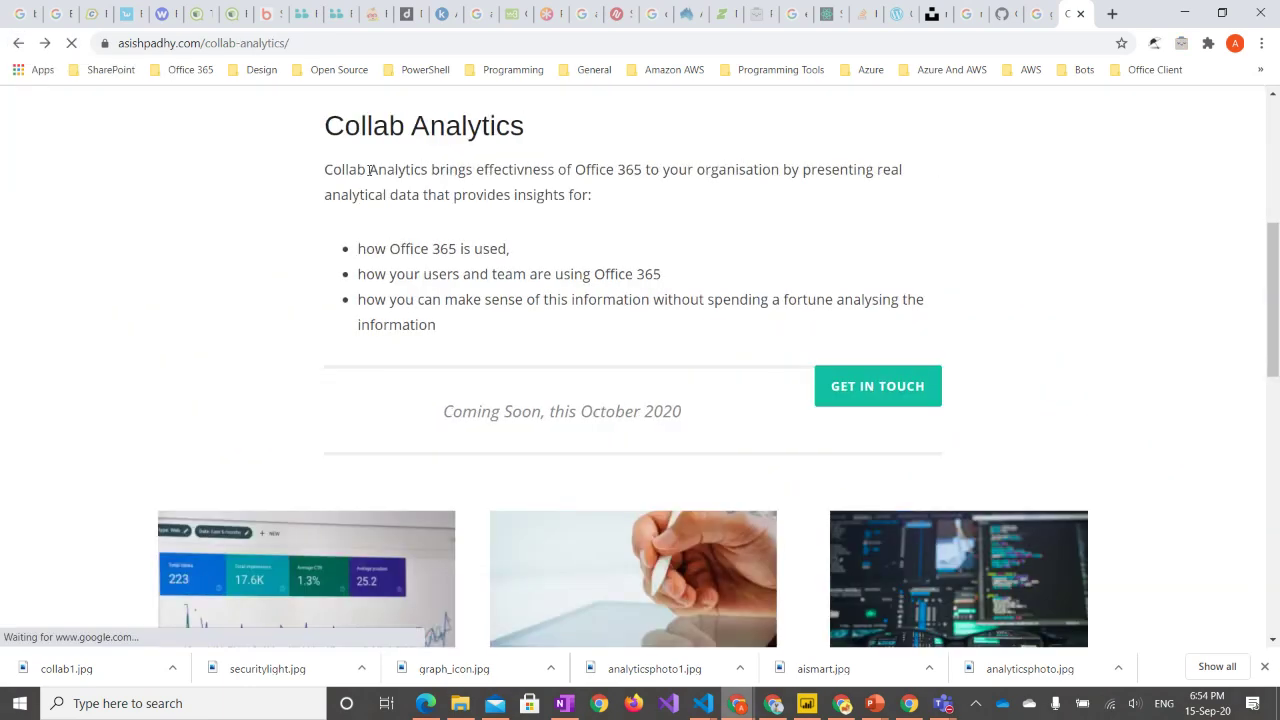
scroll(471, 254, "down", 3)
scroll(471, 262, "down", 1)
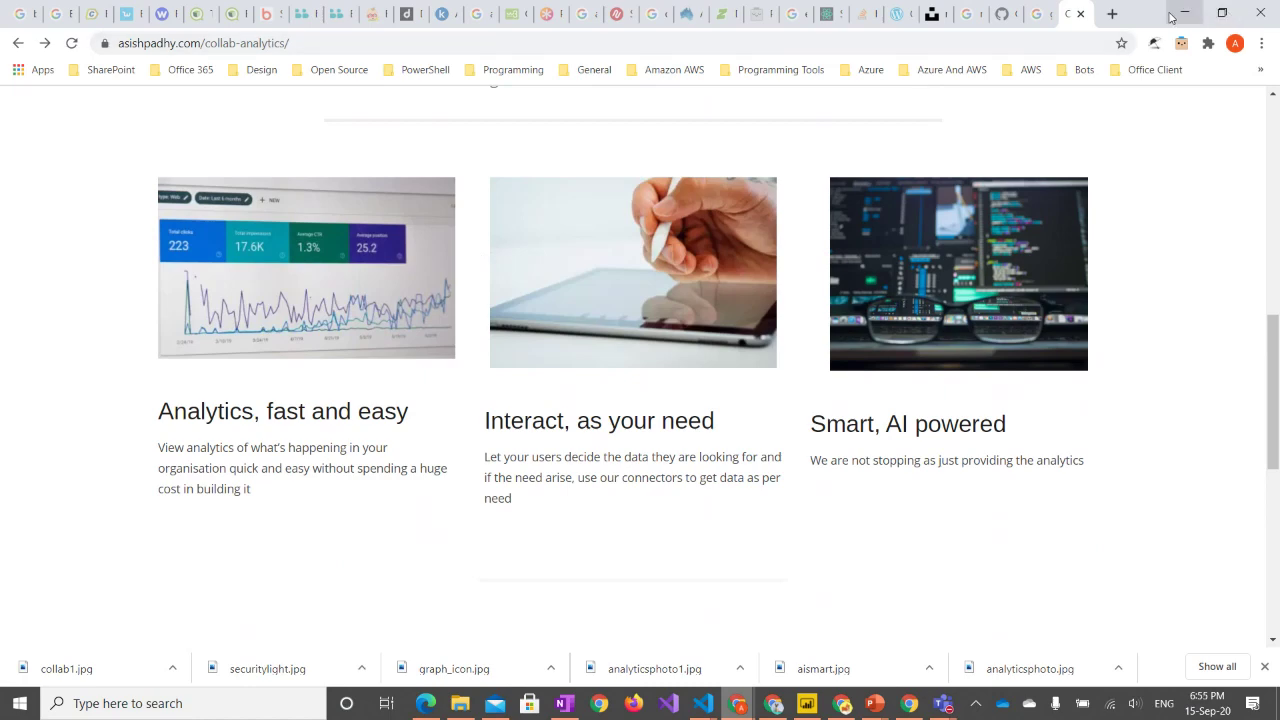
- Switch back to the Collab Analytics web app and show the User Events provider page from its heading
left_click(1172, 13)
scroll(986, 325, "down", 1)
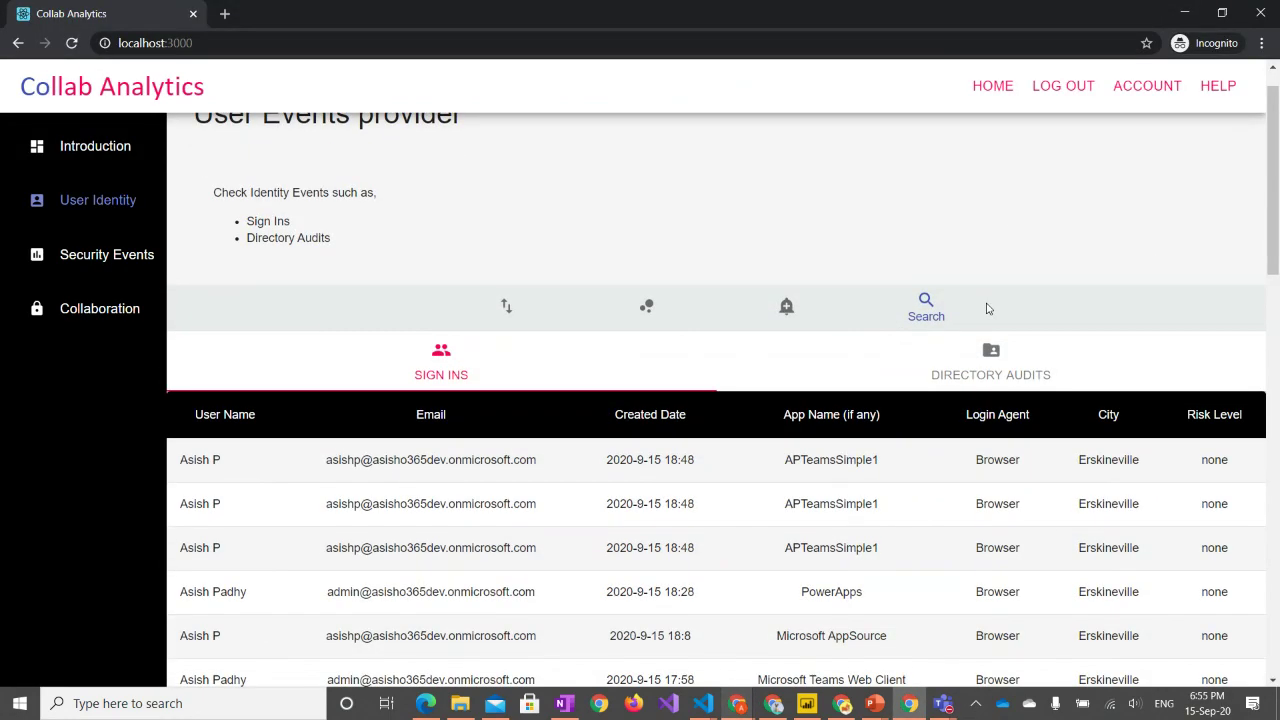
mouse_move(882, 703)
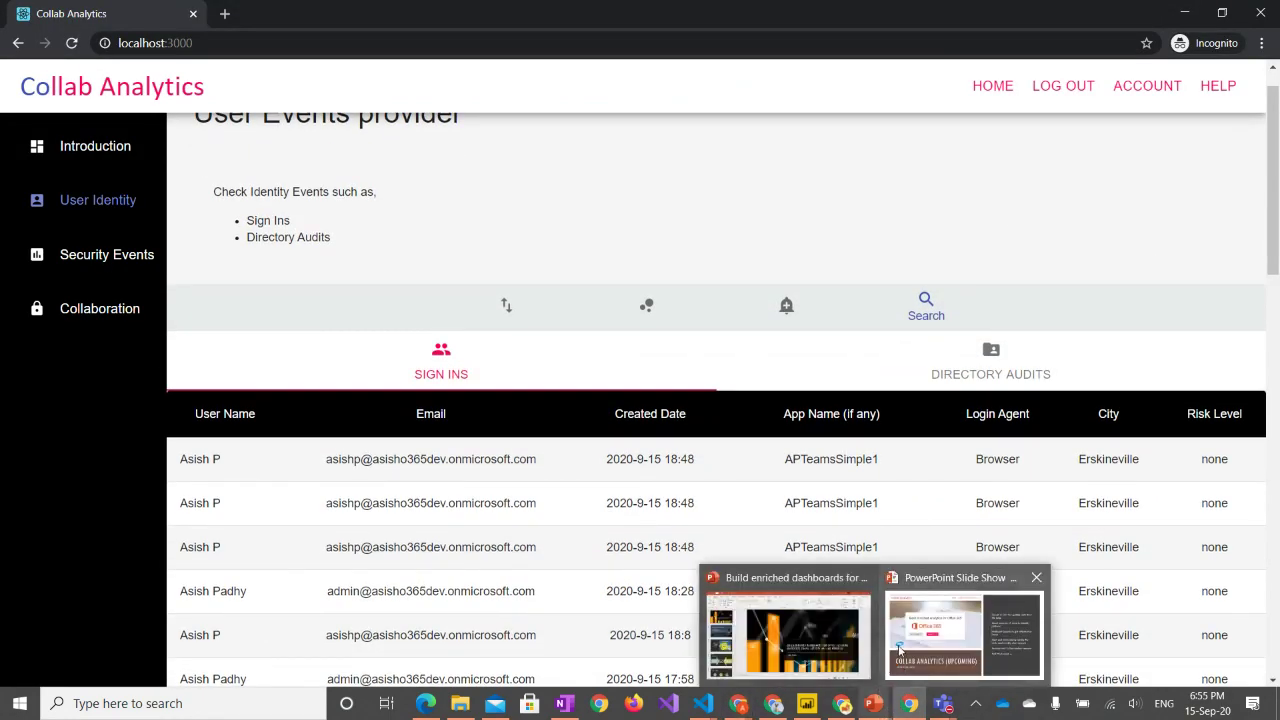
scroll(845, 239, "up", 1)
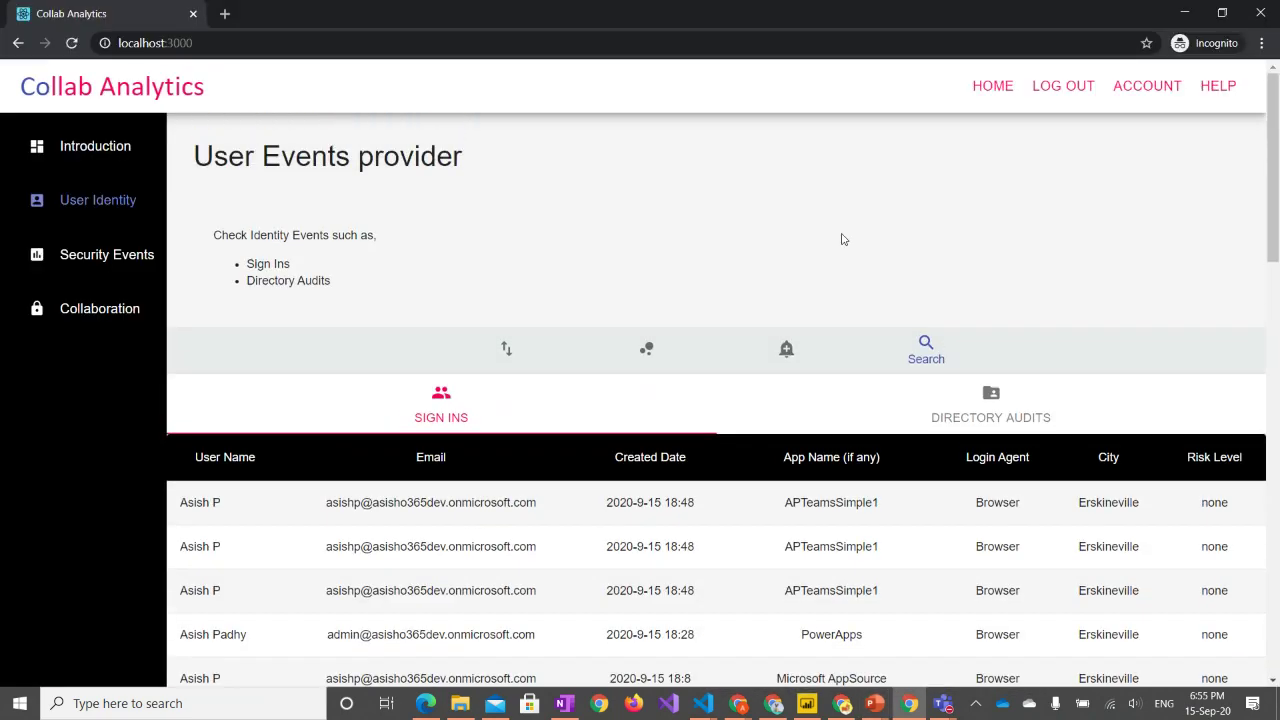
- Switch to the browser window with the blog's Collab Analytics page and show its introduction and Office 365 insights list
left_click(843, 704)
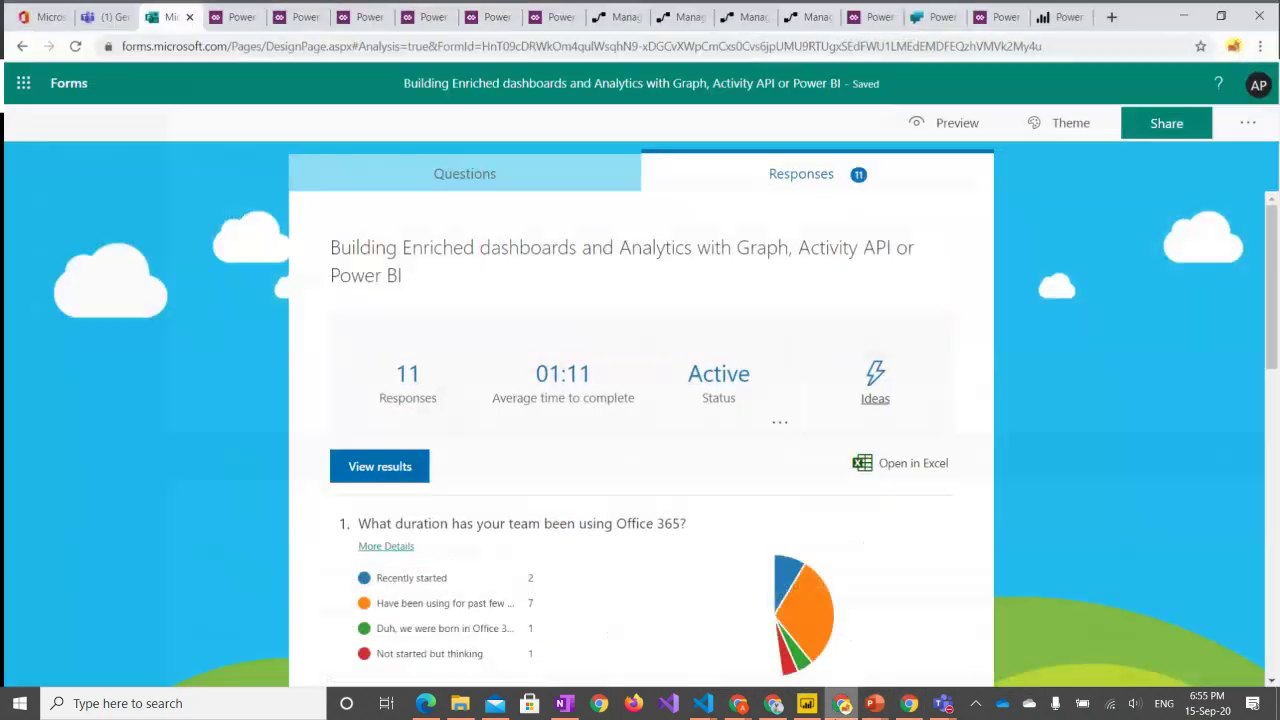
left_click(843, 704)
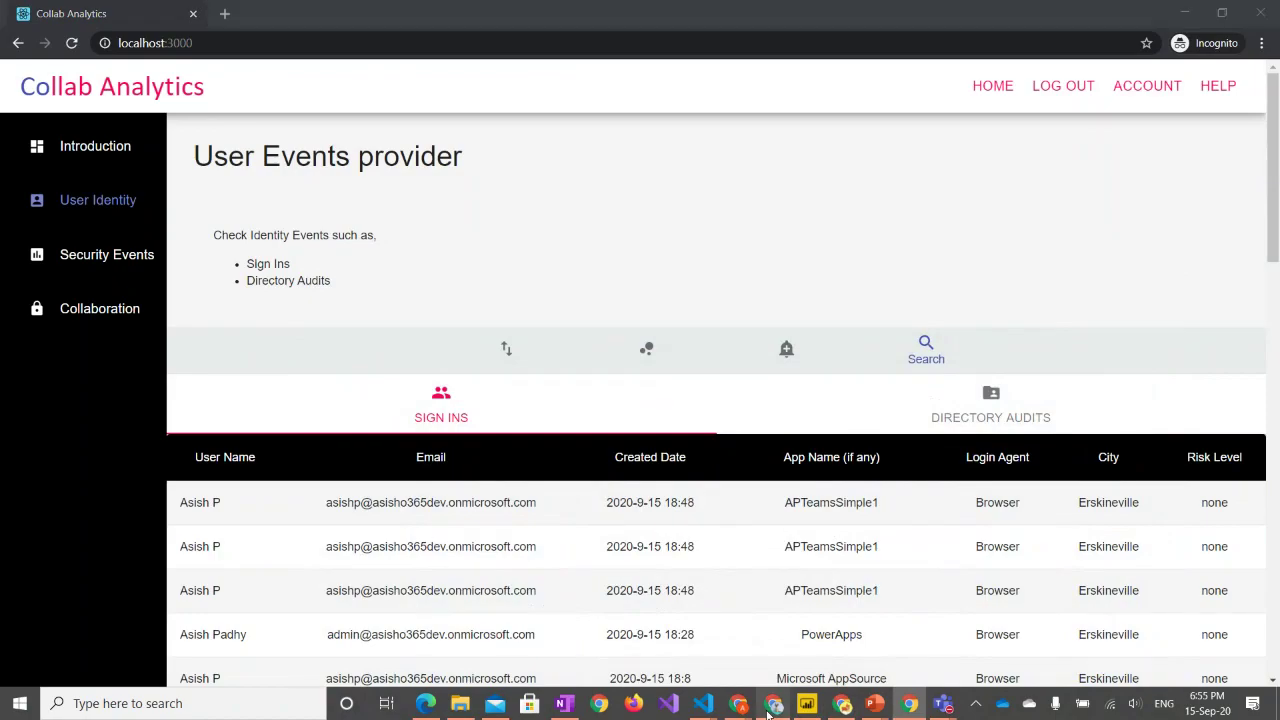
left_click(772, 704)
left_click(771, 710)
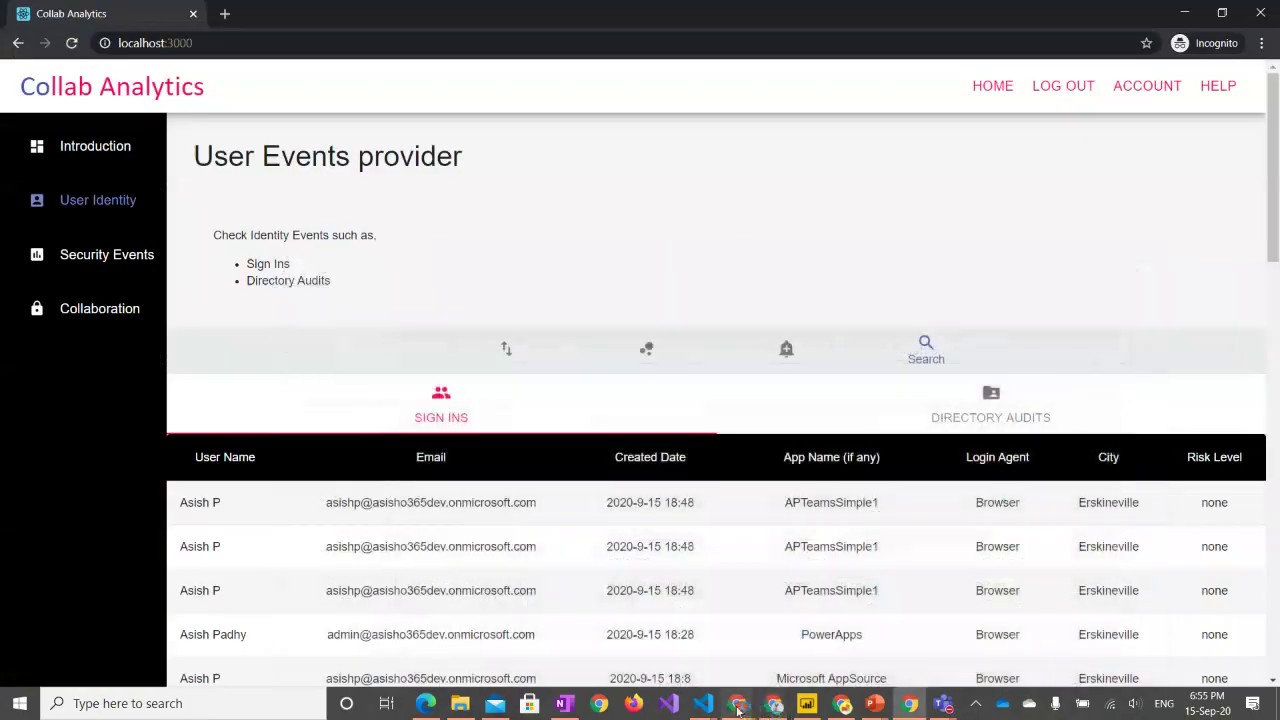
mouse_move(738, 710)
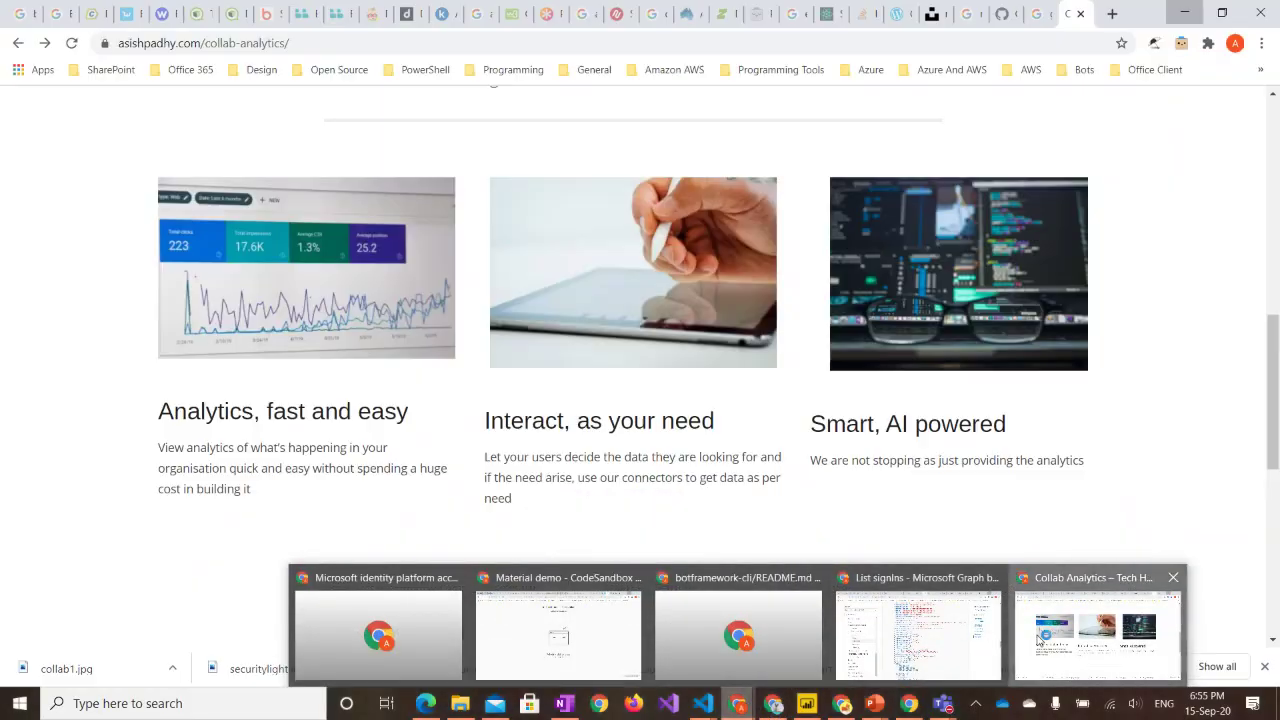
left_click(1098, 630)
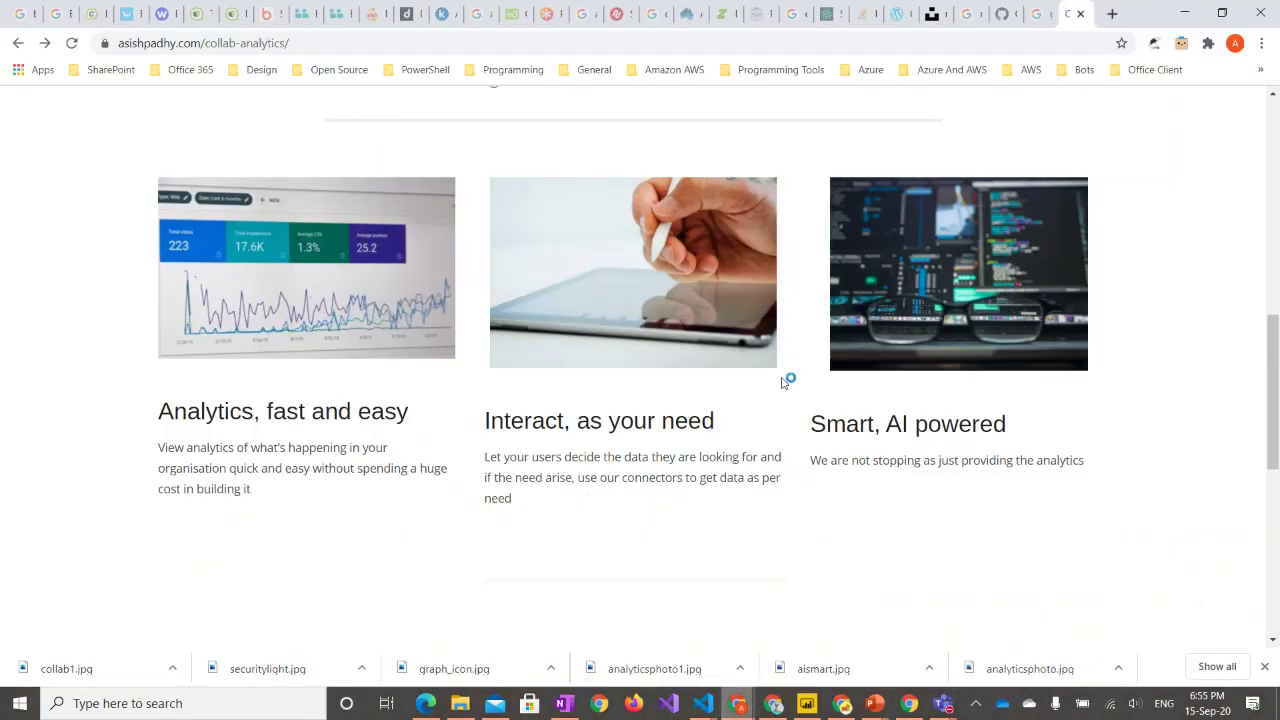
scroll(785, 383, "up", 5)
scroll(786, 377, "down", 3)
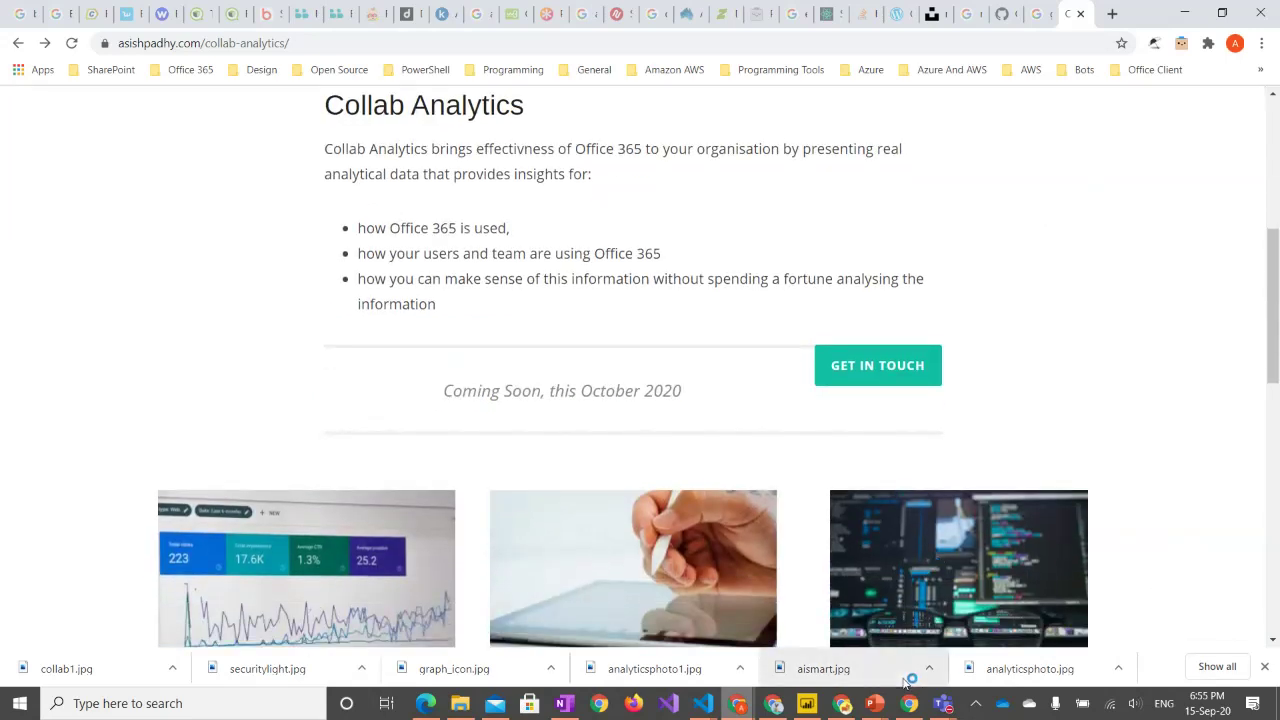
- Highlight the Collab Analytics page's web address and return to the page's header banner
mouse_move(845, 713)
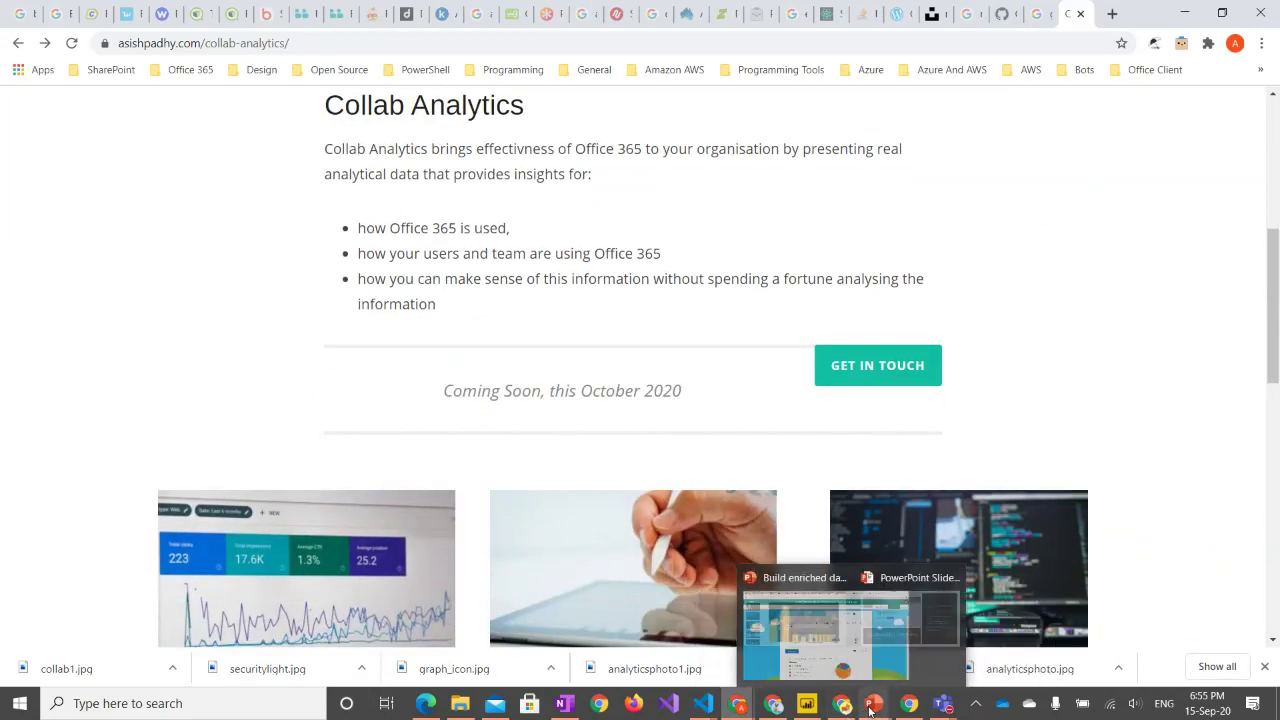
left_click(152, 40)
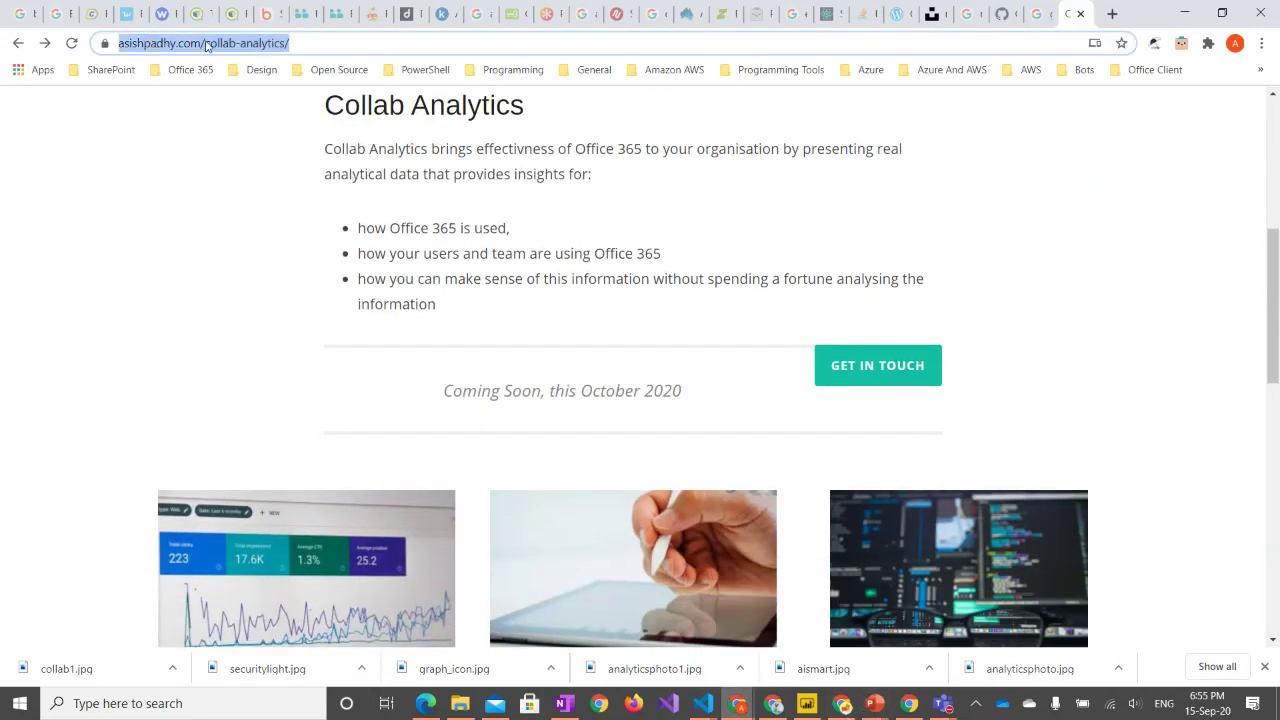
right_click(297, 48)
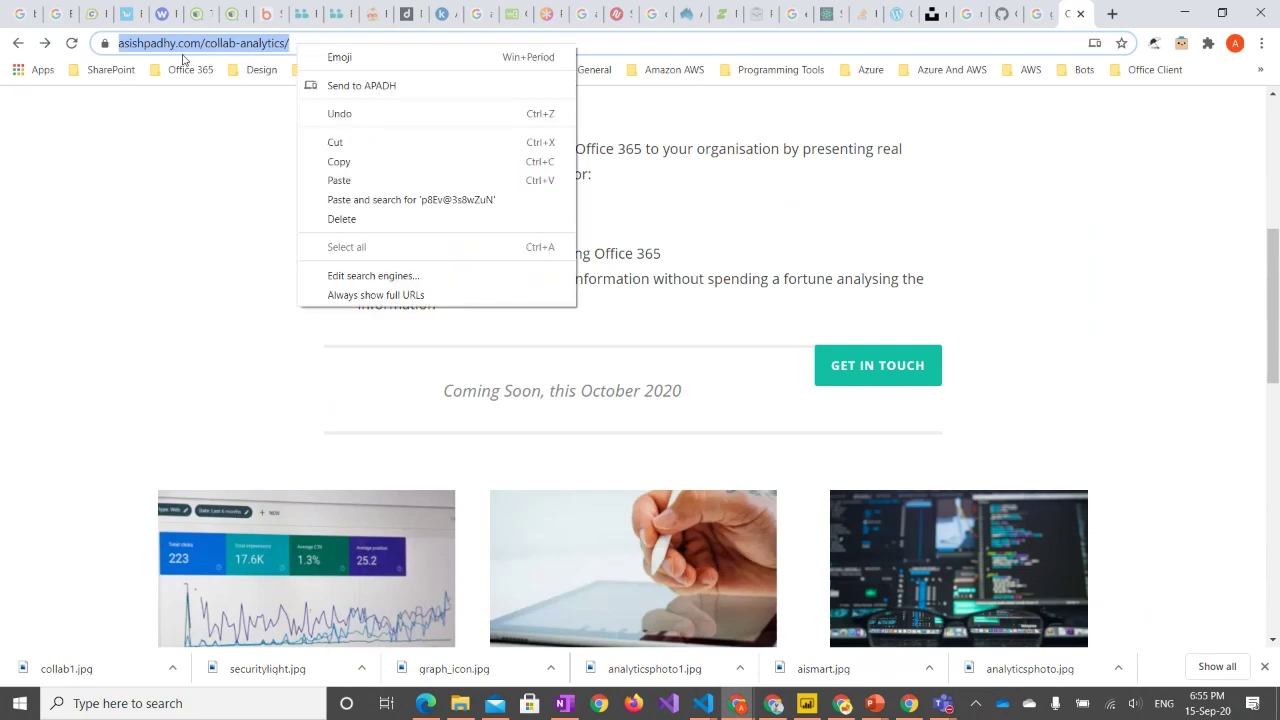
scroll(184, 92, "up", 2)
left_click(315, 330)
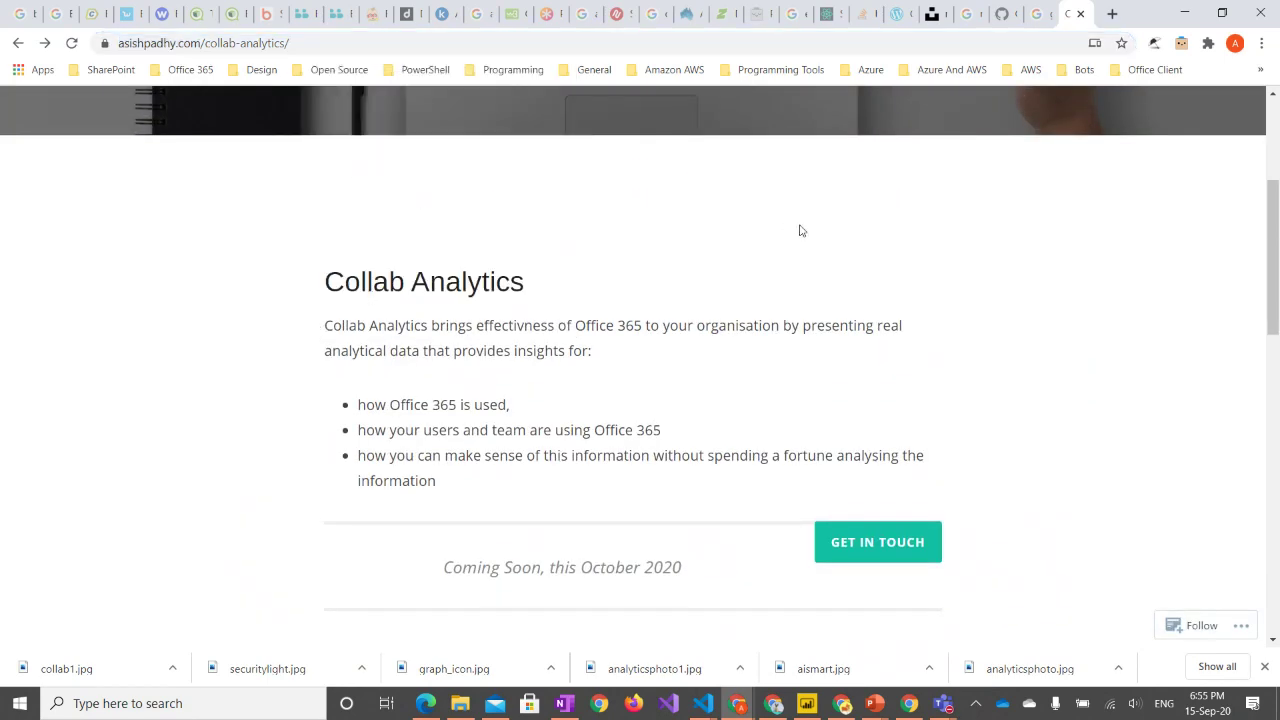
scroll(800, 229, "up", 3)
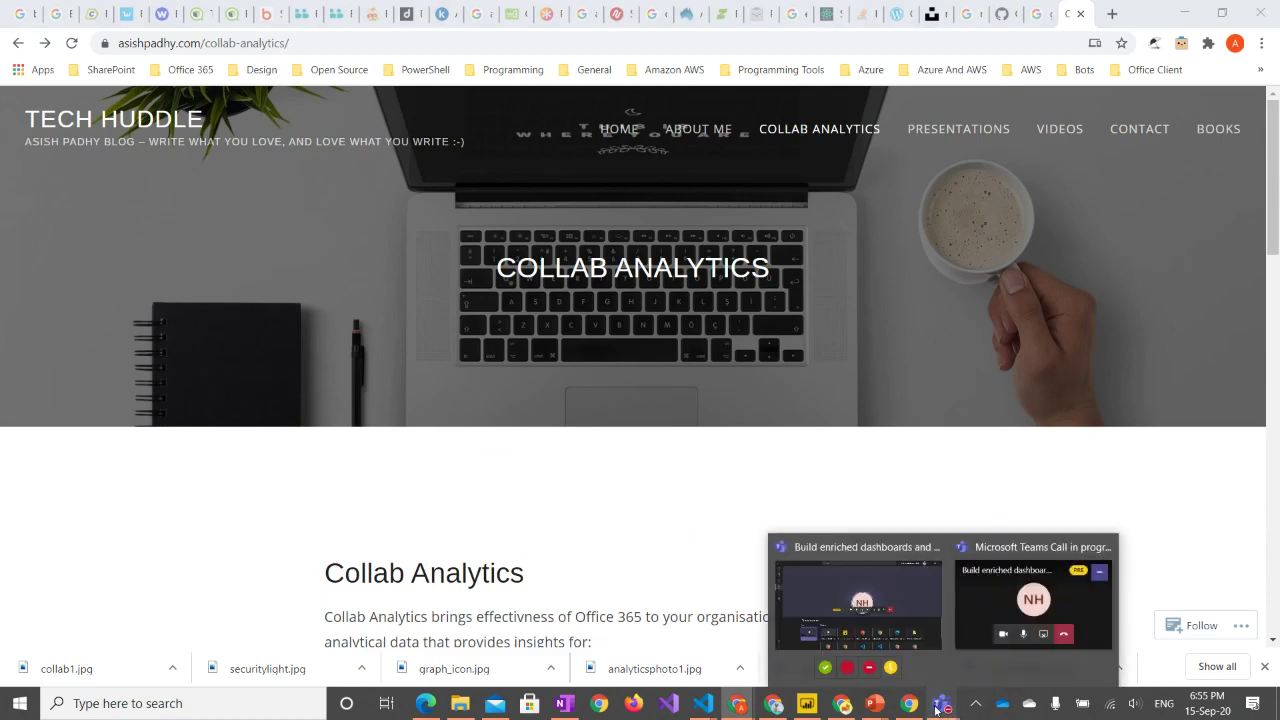
- Switch to the PowerPoint slide show at the upcoming Collab Analytics slide and advance to the Helpful Resources slide
mouse_move(882, 711)
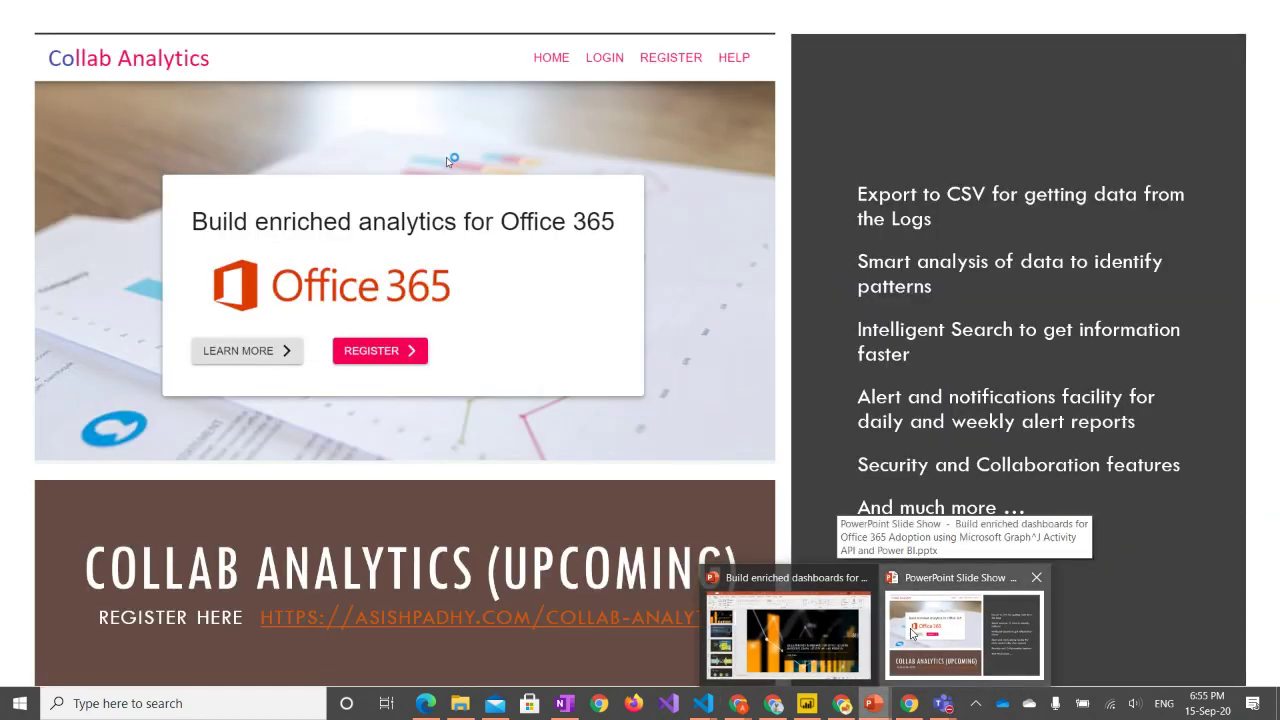
left_click(911, 632)
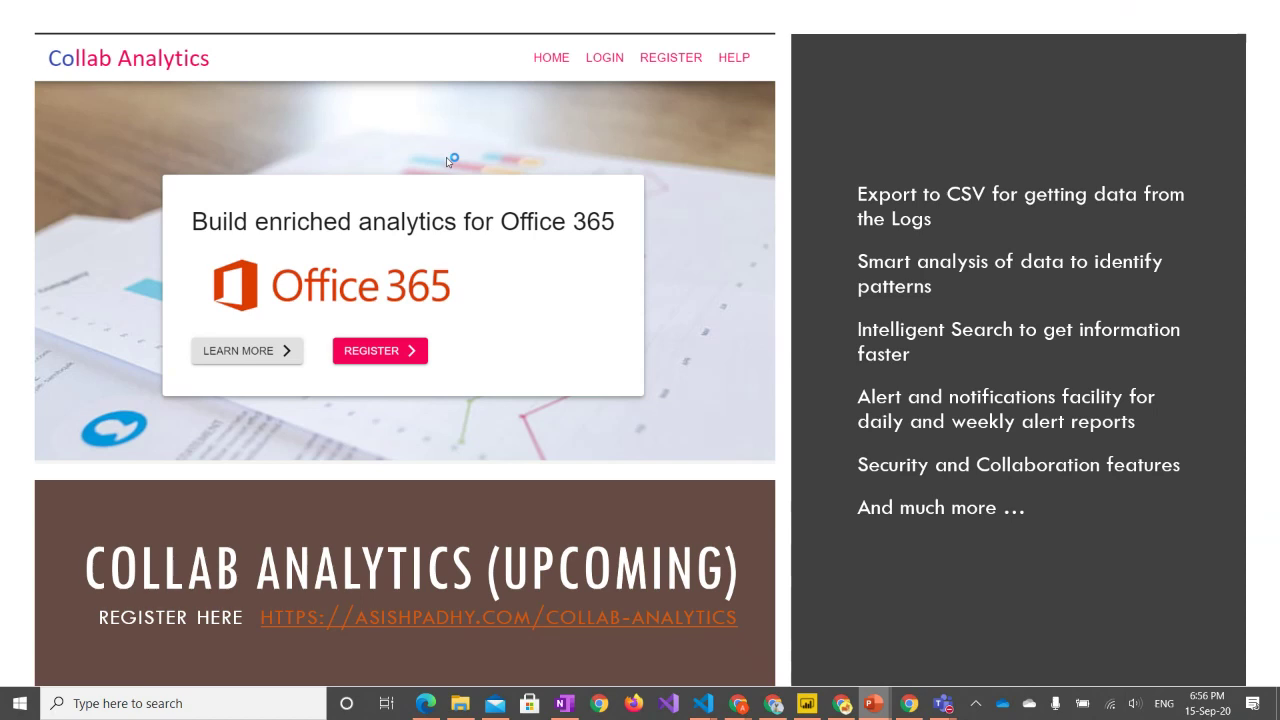
key("Right")
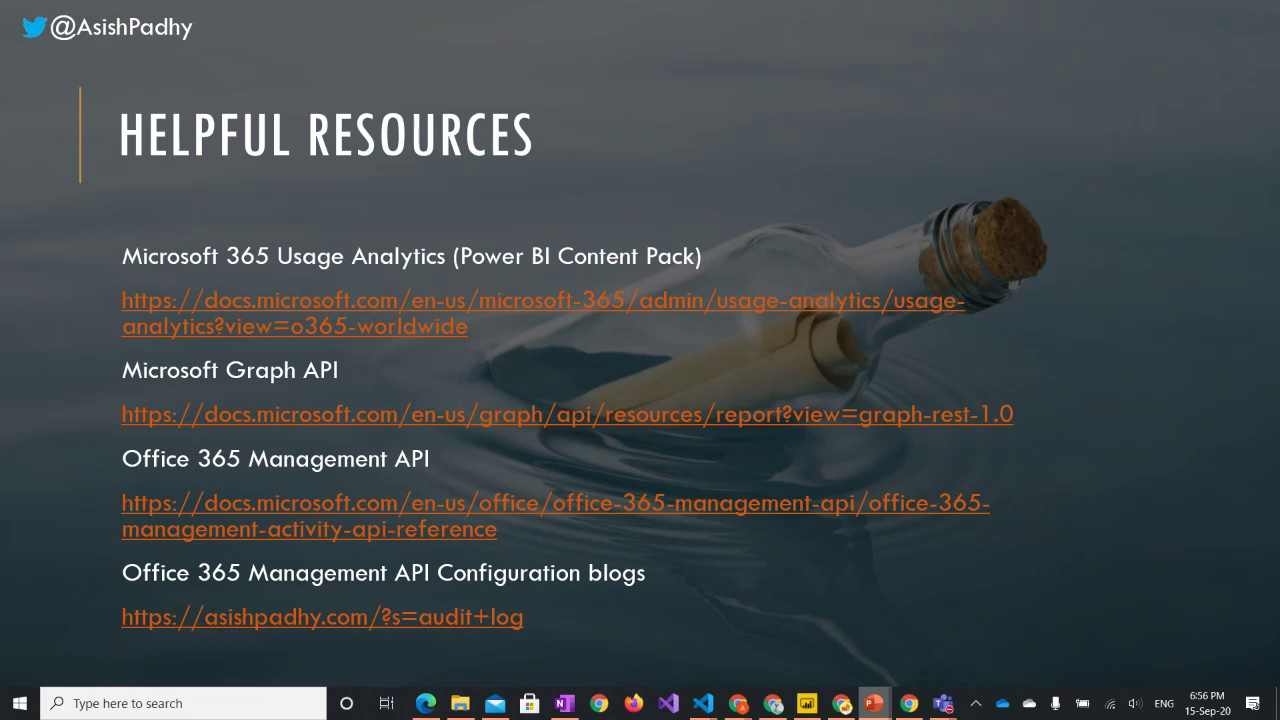
- Open the audit log blog link under Office 365 Management API Configuration blogs and skim the subscription service setup post
left_click(399, 616)
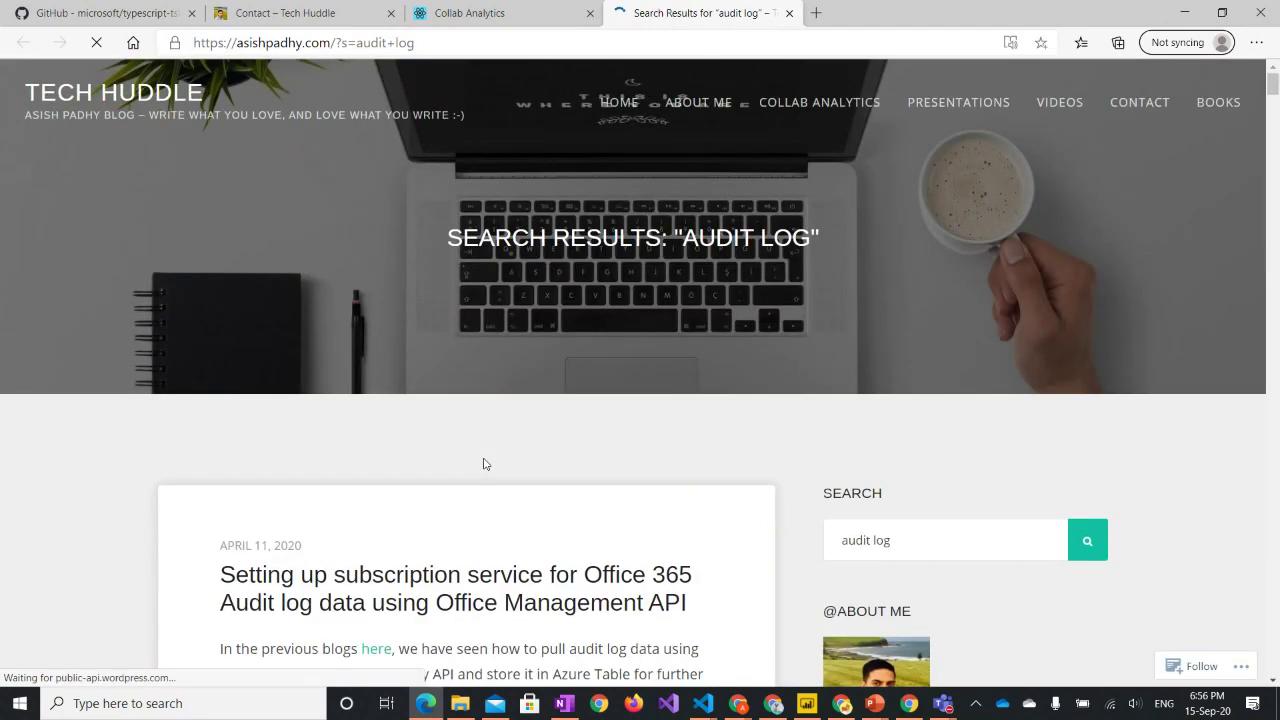
scroll(483, 463, "down", 5)
scroll(480, 300, "down", 4)
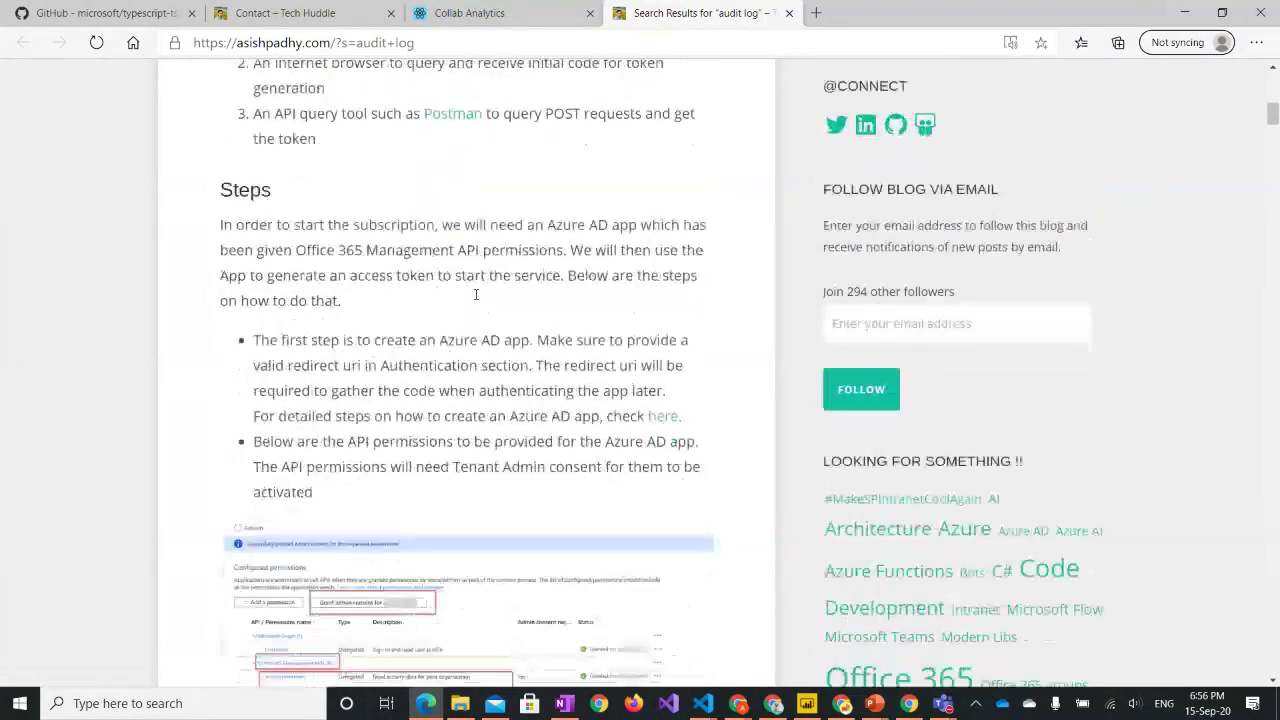
scroll(476, 294, "down", 15)
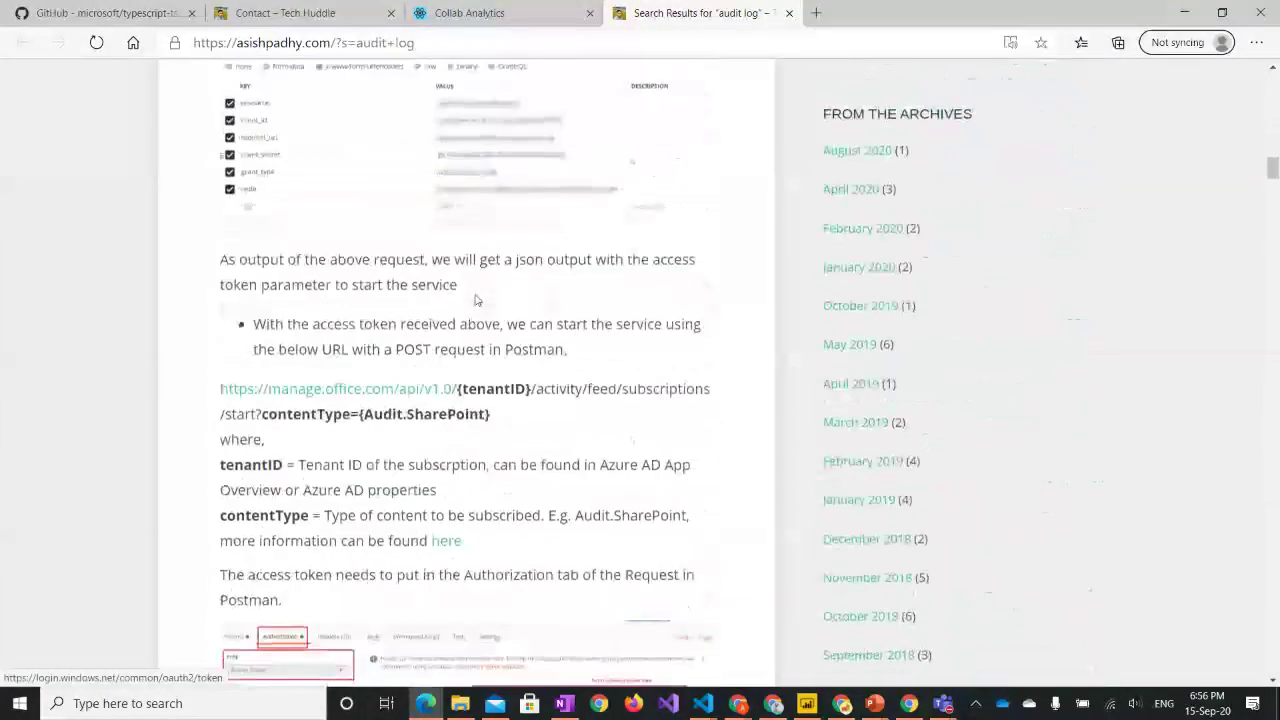
scroll(476, 300, "down", 20)
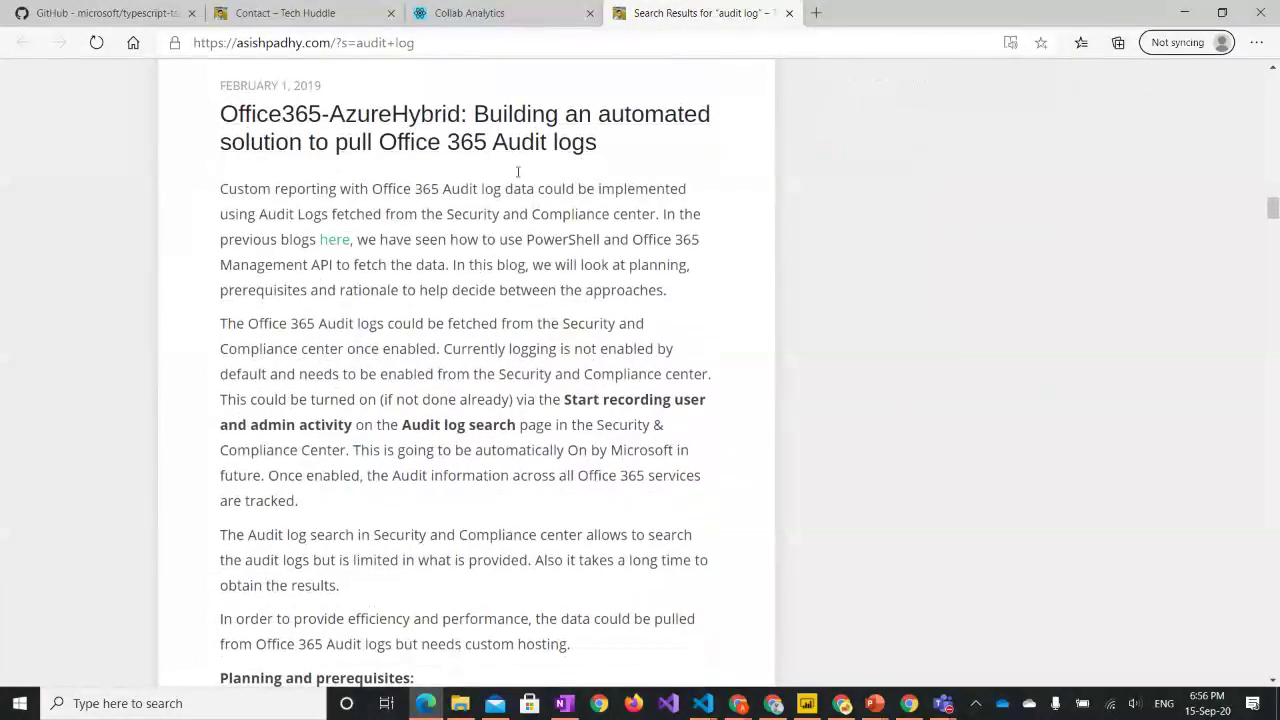
- Review the Office365-AzureHybrid post's prerequisites, scenarios, and the benefits and limitations of the PowerShell and Office 365 Management API approaches
scroll(601, 273, "down", 20)
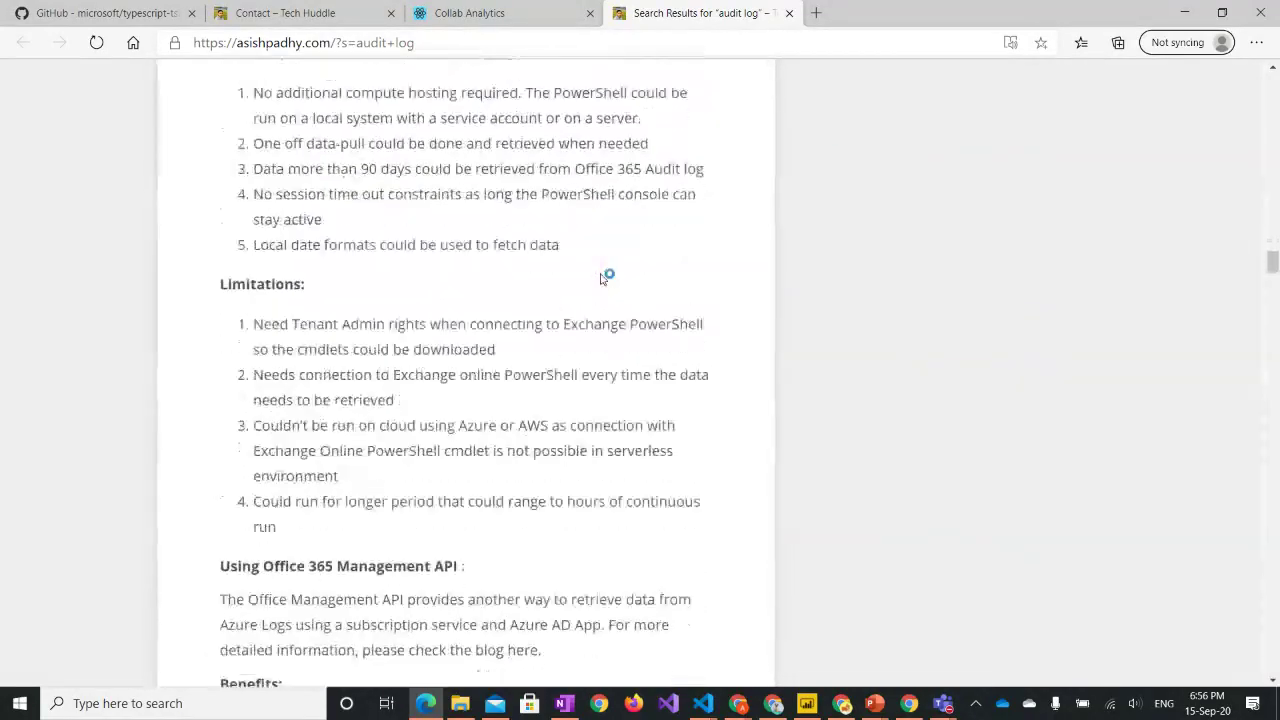
scroll(601, 273, "up", 15)
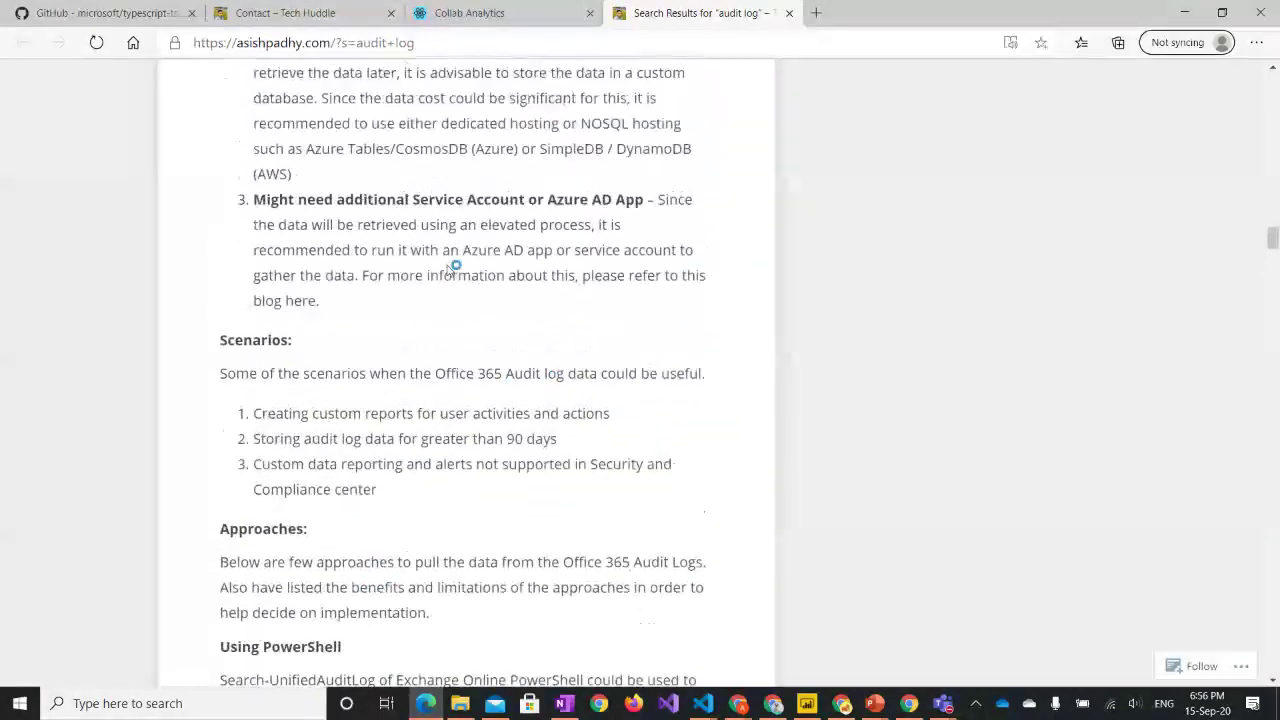
scroll(450, 268, "up", 6)
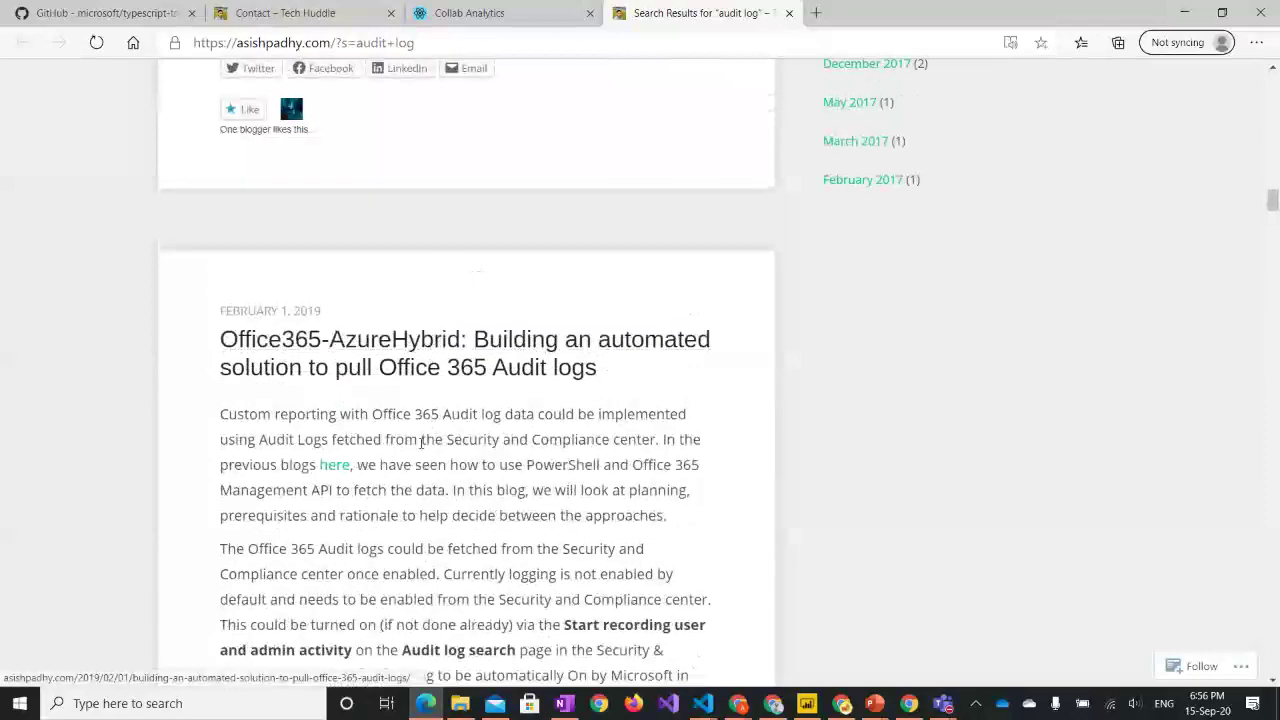
scroll(421, 442, "down", 5)
scroll(421, 442, "down", 10)
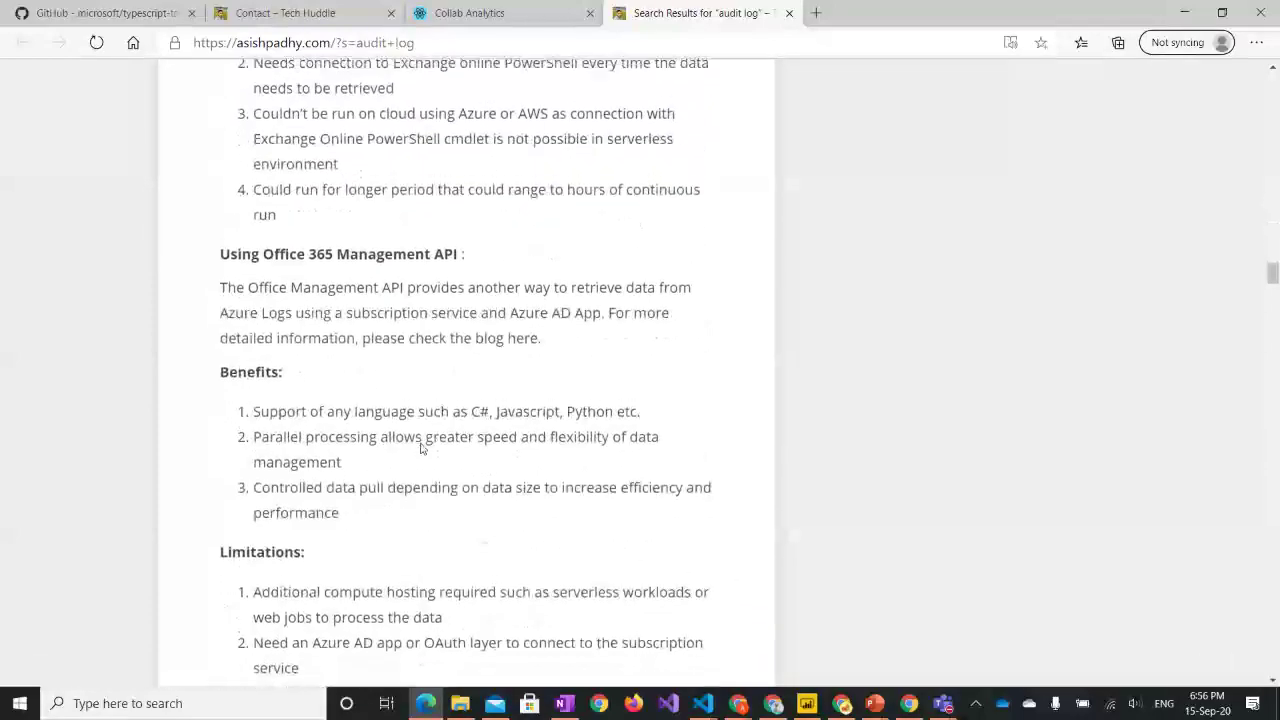
scroll(421, 450, "up", 4)
scroll(421, 450, "up", 3)
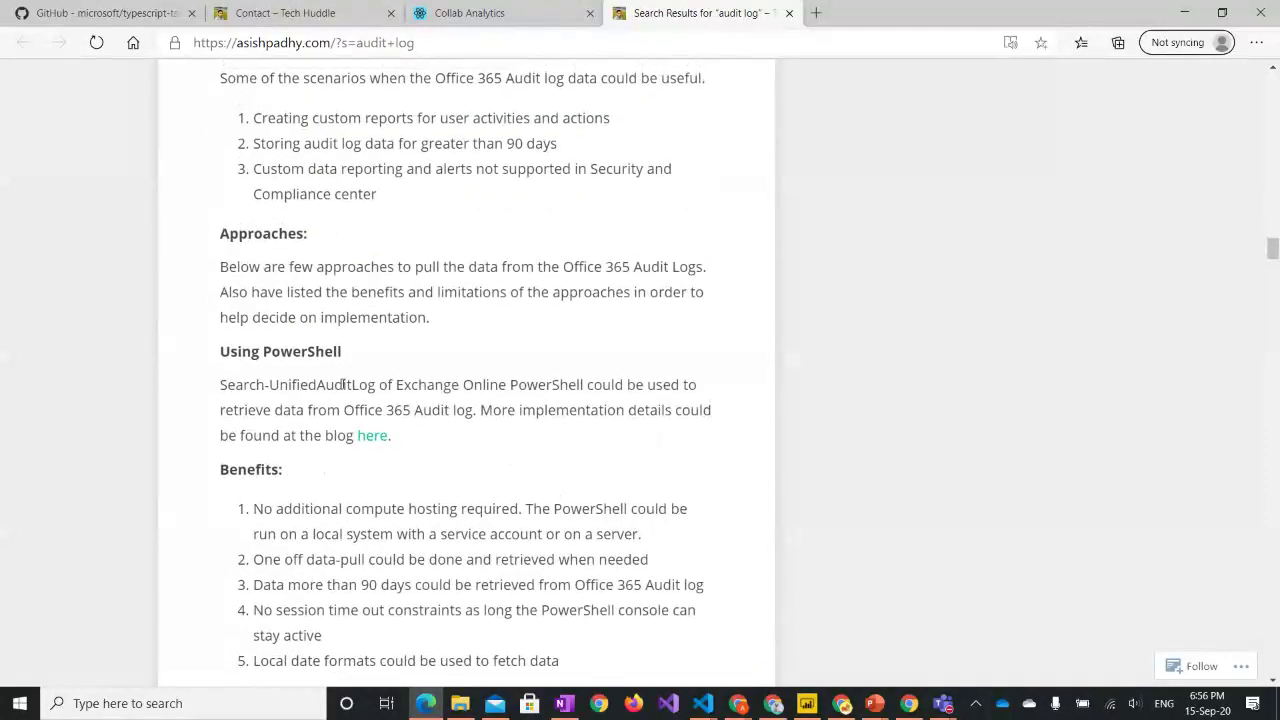
scroll(360, 465, "up", 5)
scroll(364, 474, "down", 6)
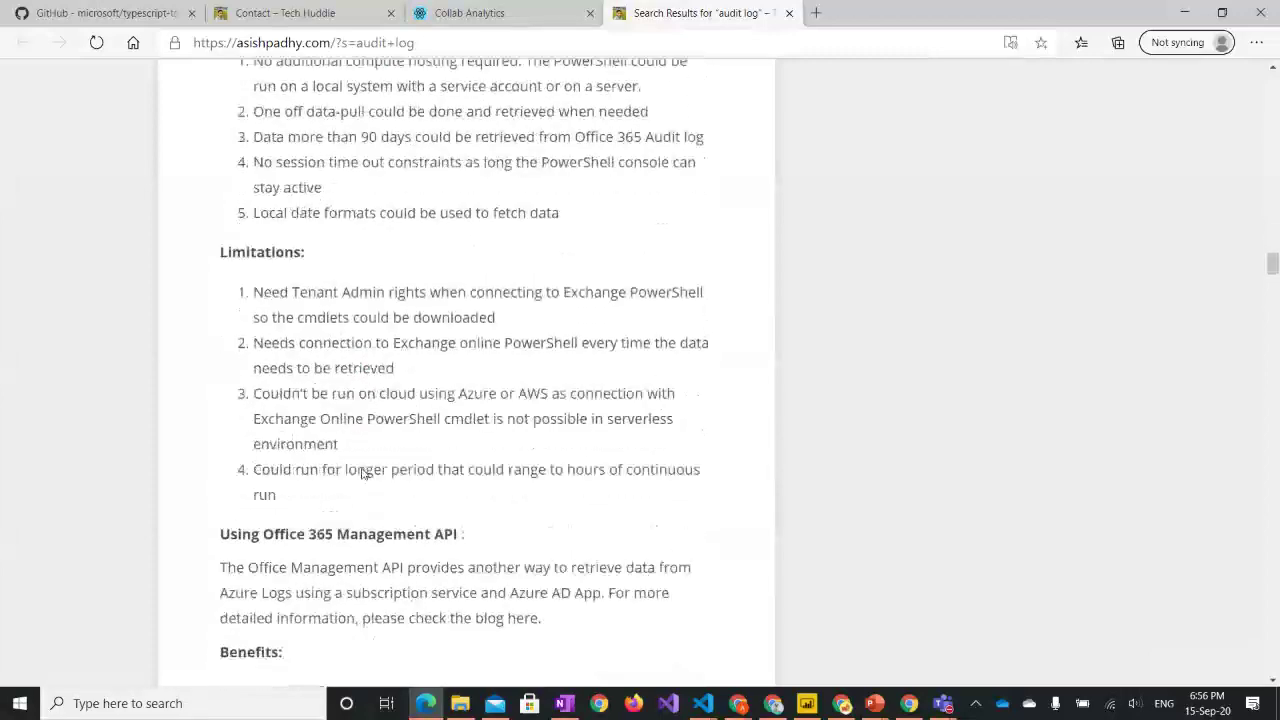
- Review the post on retrieving Office 365 audit logs with the Office Management API and Azure Functions, including its prerequisites and code samples
scroll(364, 474, "down", 4)
scroll(363, 470, "down", 10)
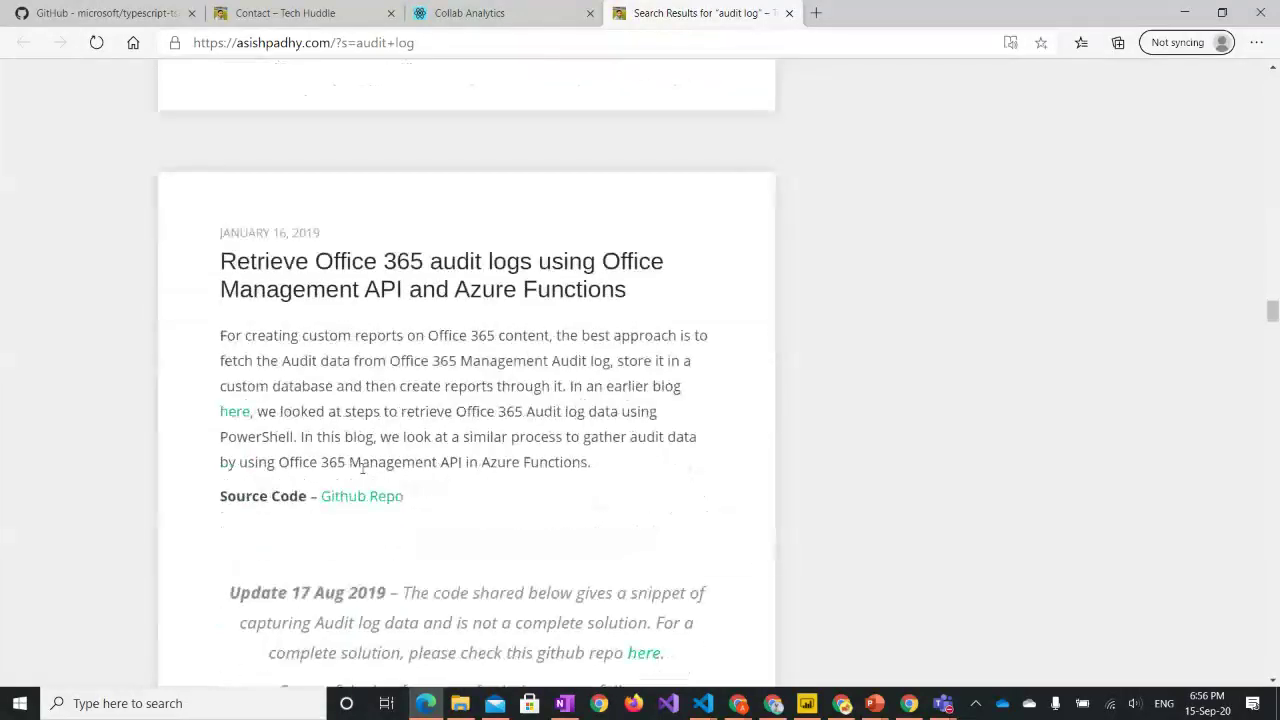
scroll(363, 470, "down", 1)
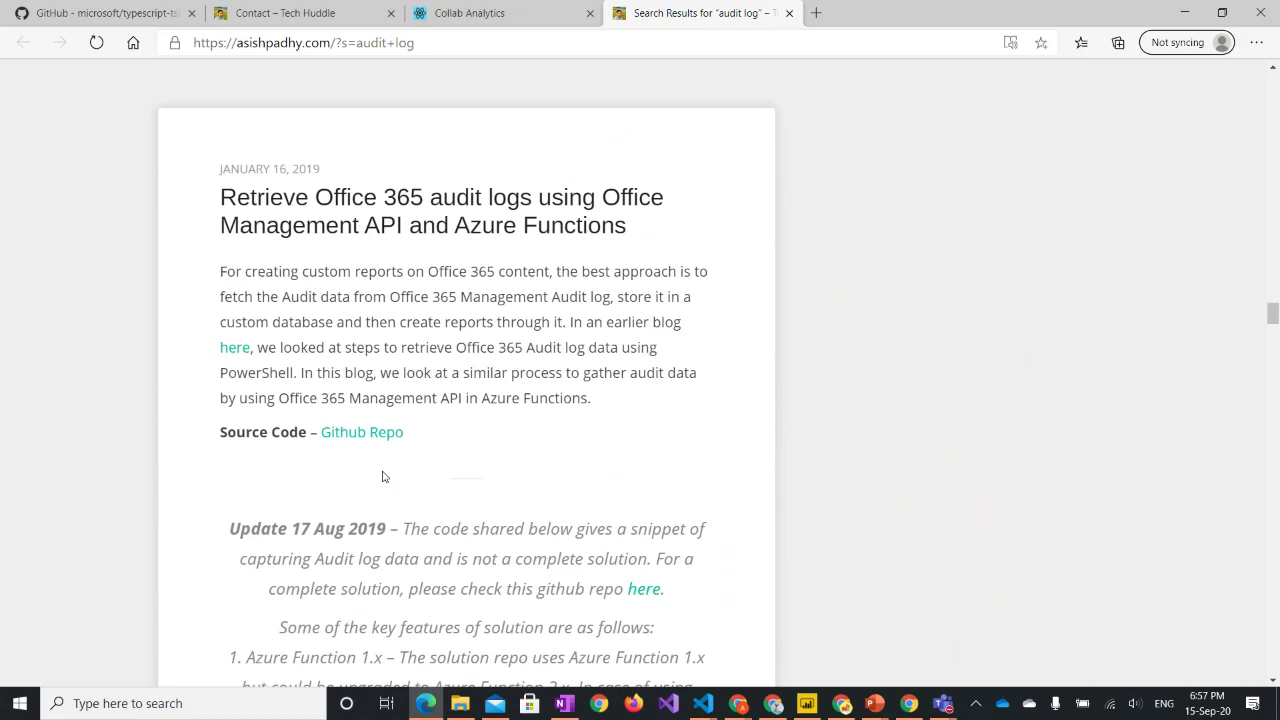
scroll(382, 477, "down", 10)
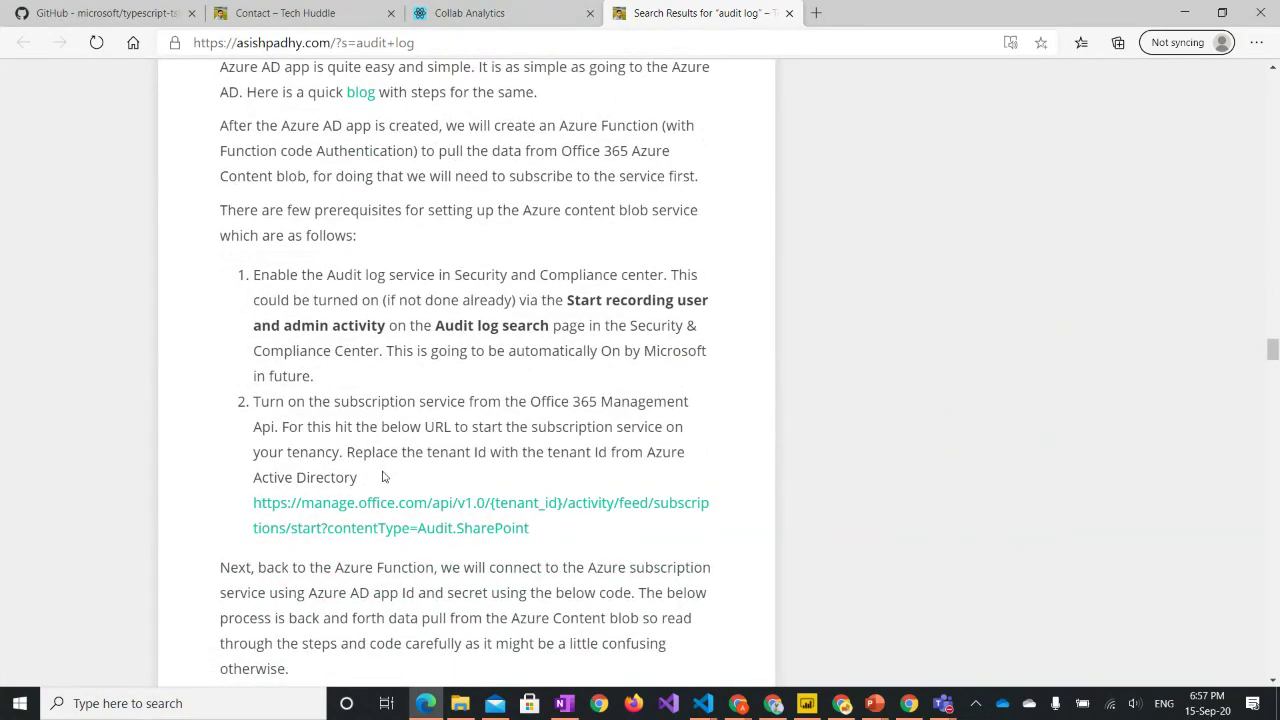
scroll(382, 477, "down", 10)
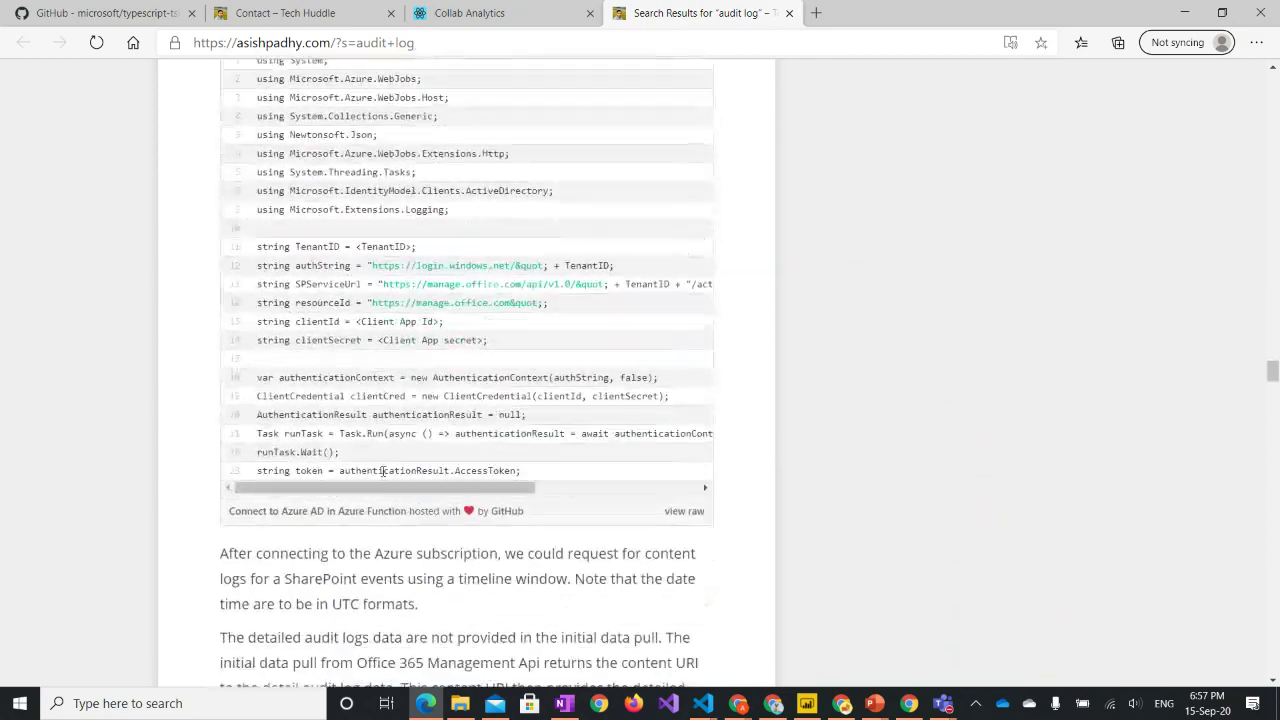
scroll(382, 477, "down", 15)
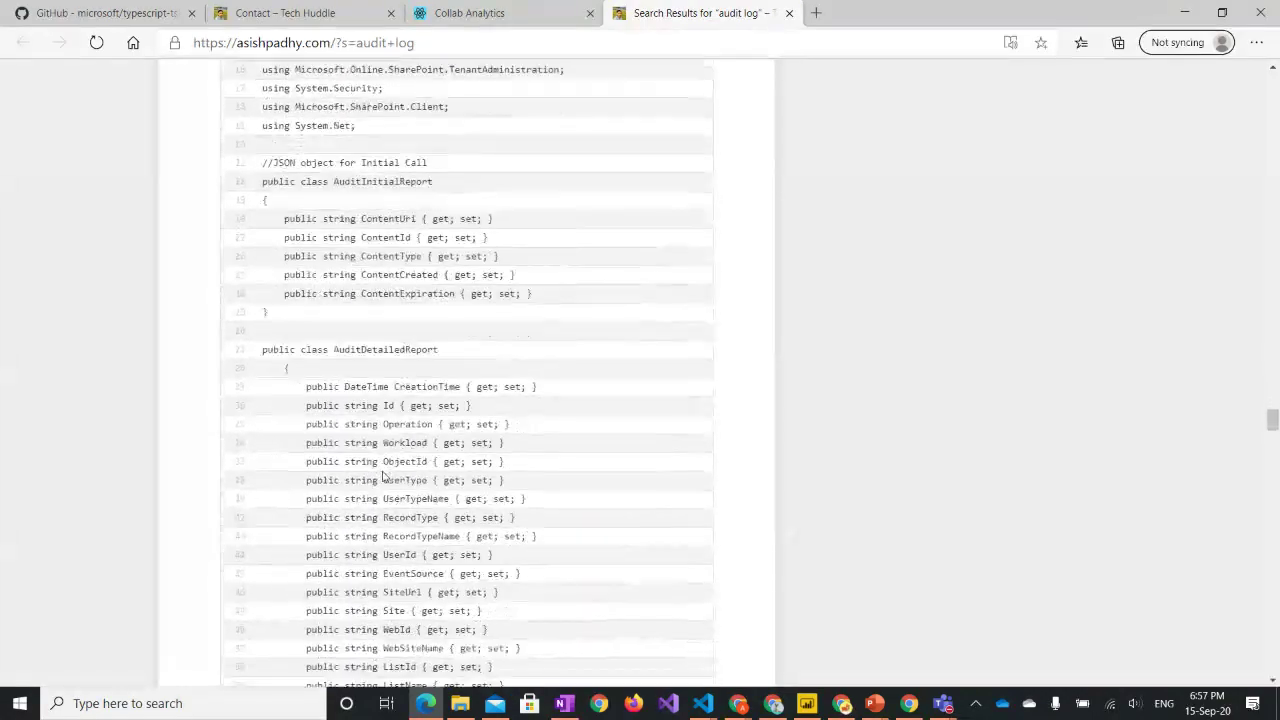
scroll(382, 477, "down", 15)
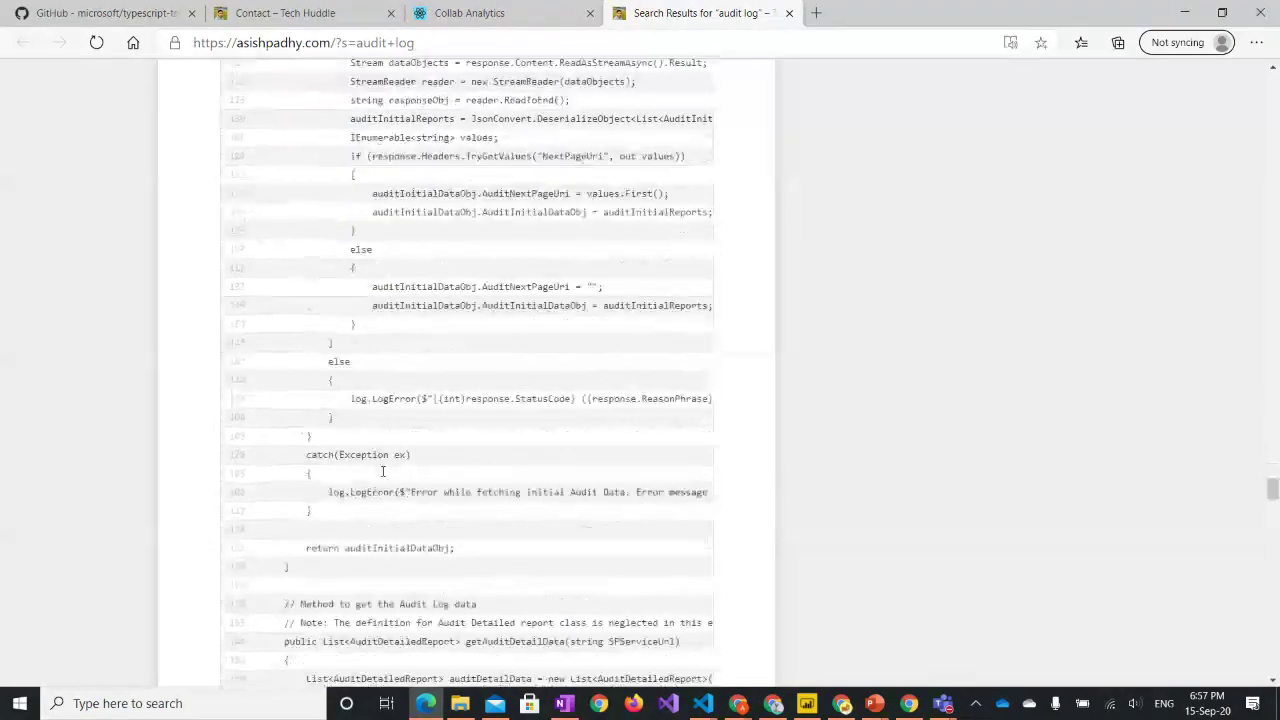
- Examine the post on retrieving Office 365 audit logs with PowerShell and storing them in an Azure table, including its scripts
scroll(382, 477, "down", 12)
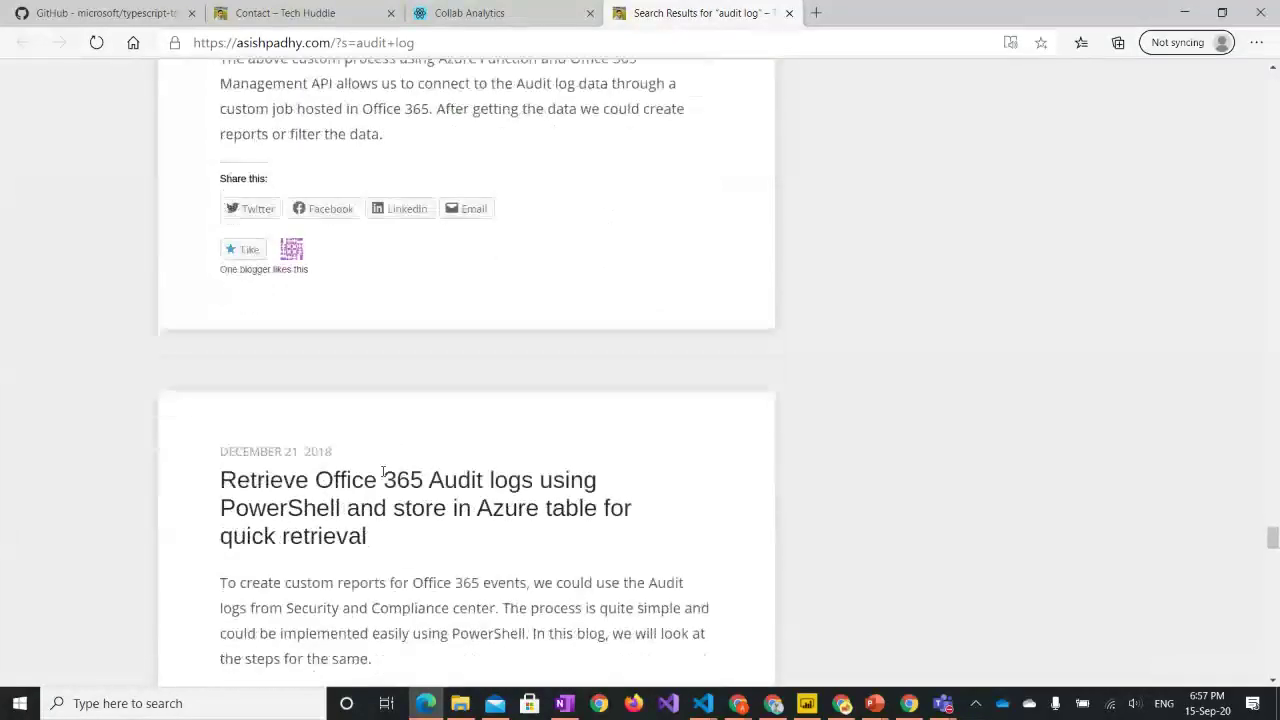
scroll(382, 477, "down", 15)
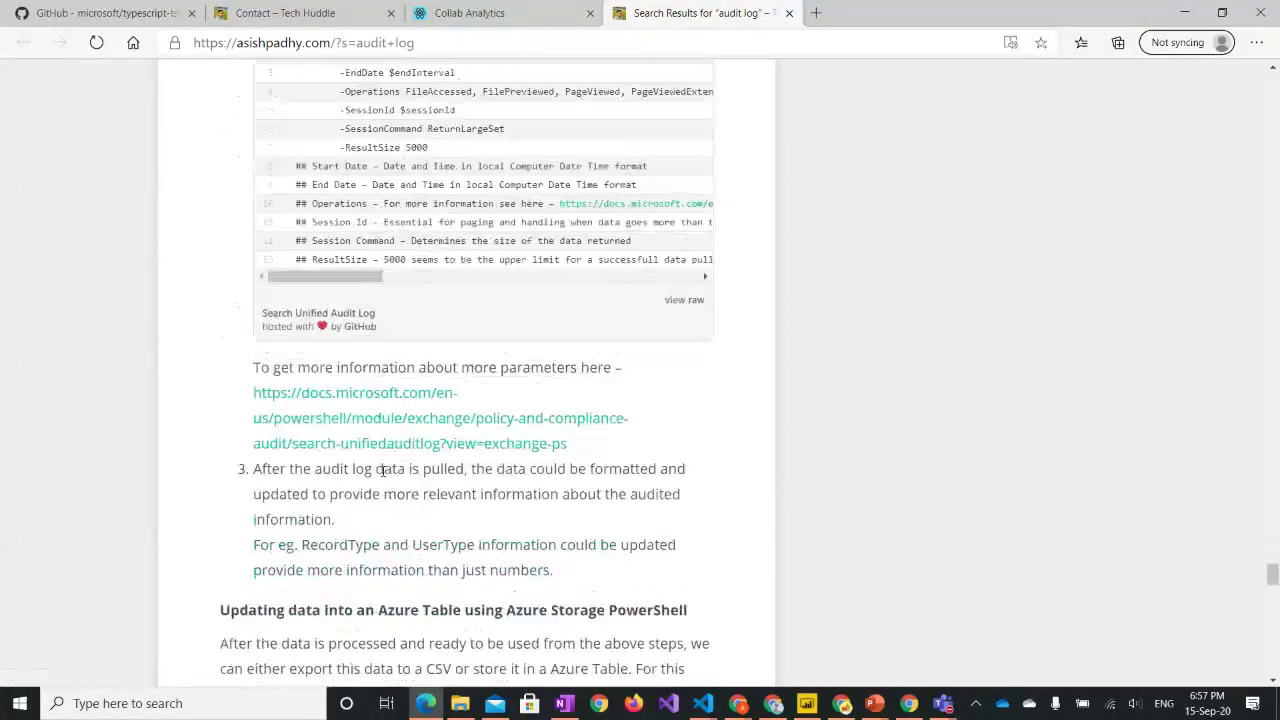
scroll(382, 470, "down", 3)
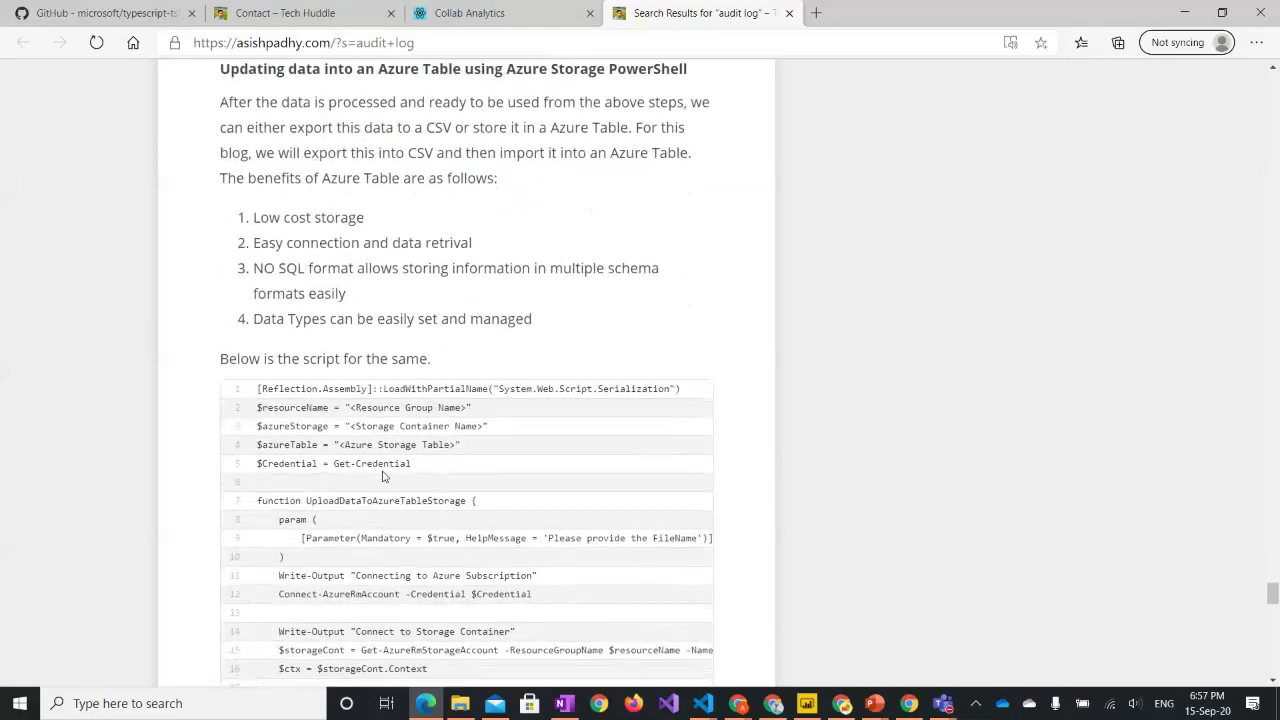
scroll(677, 238, "down", 8)
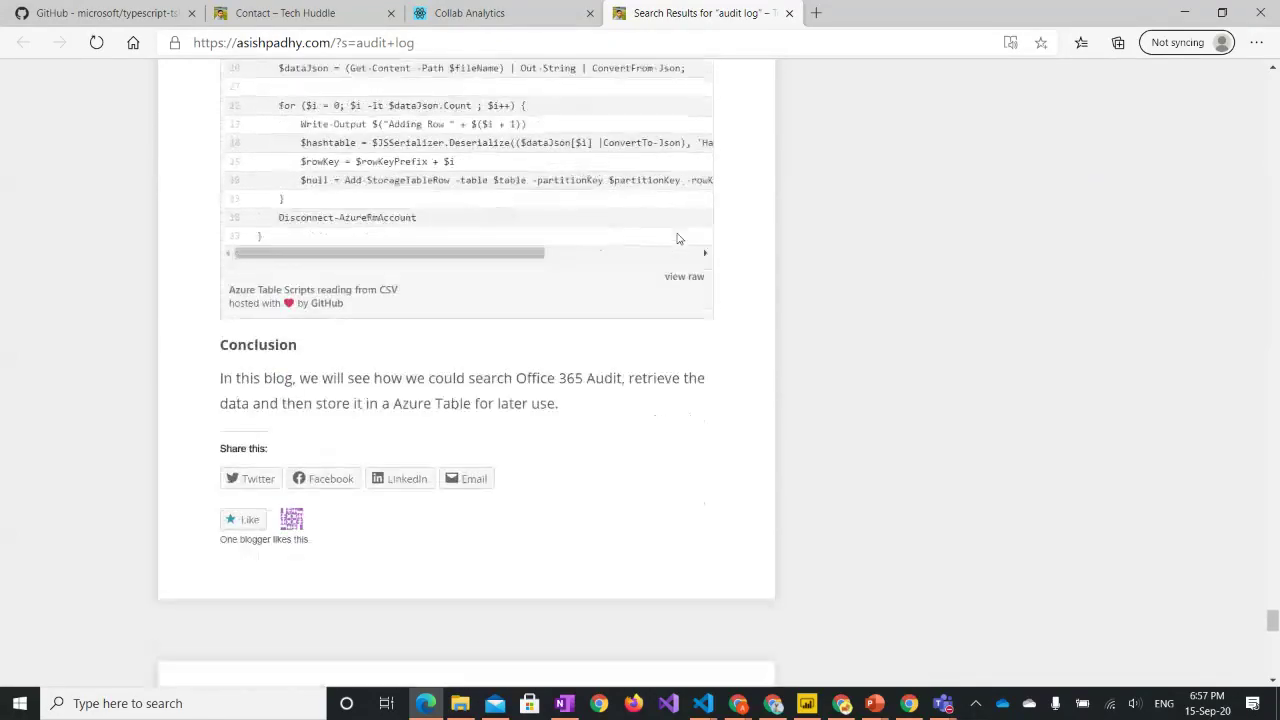
scroll(723, 100, "up", 5)
scroll(726, 100, "up", 15)
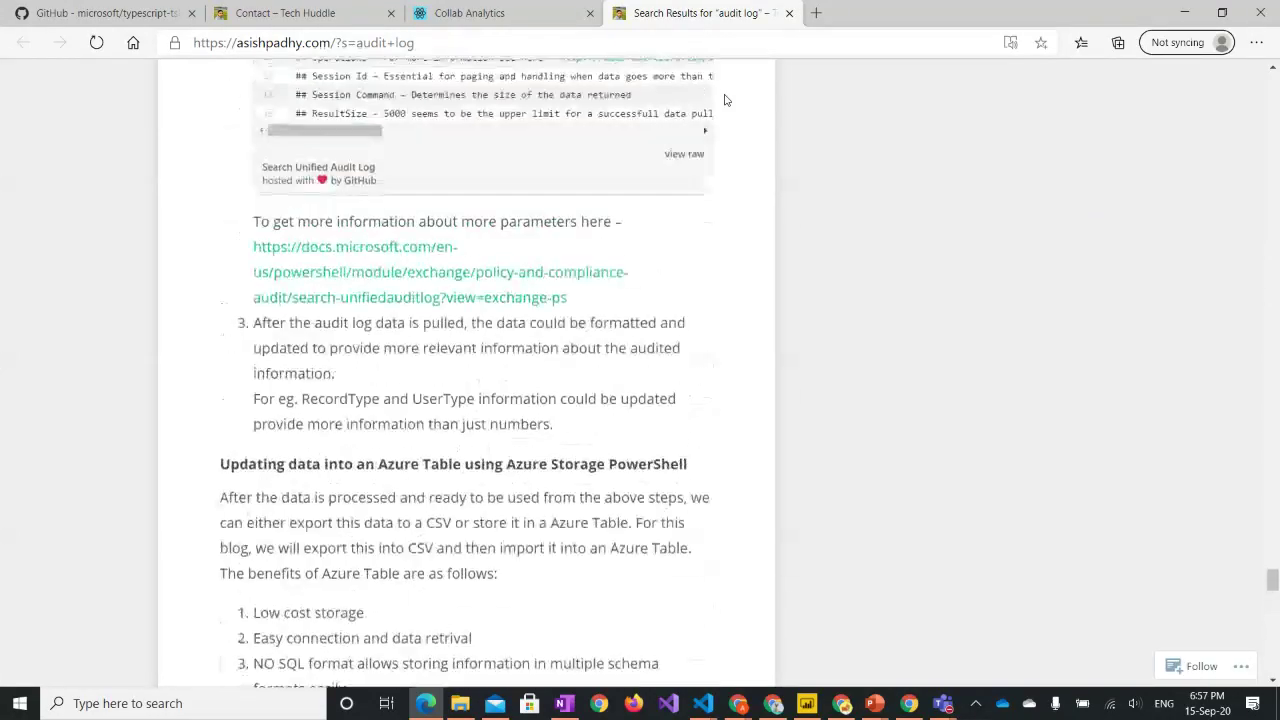
- Leave the audit log blog posts, return to the PowerPoint slideshow and advance from Helpful Resources to the Thank You slide
scroll(726, 100, "up", 5)
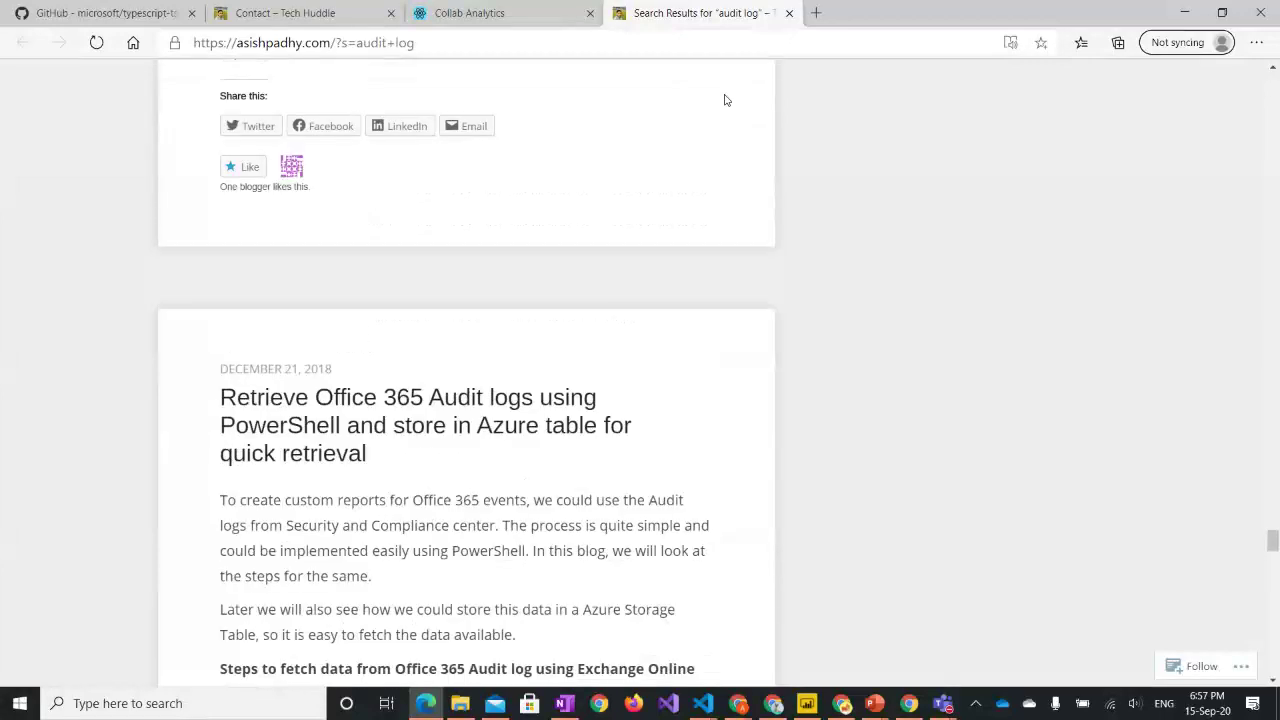
scroll(714, 175, "up", 15)
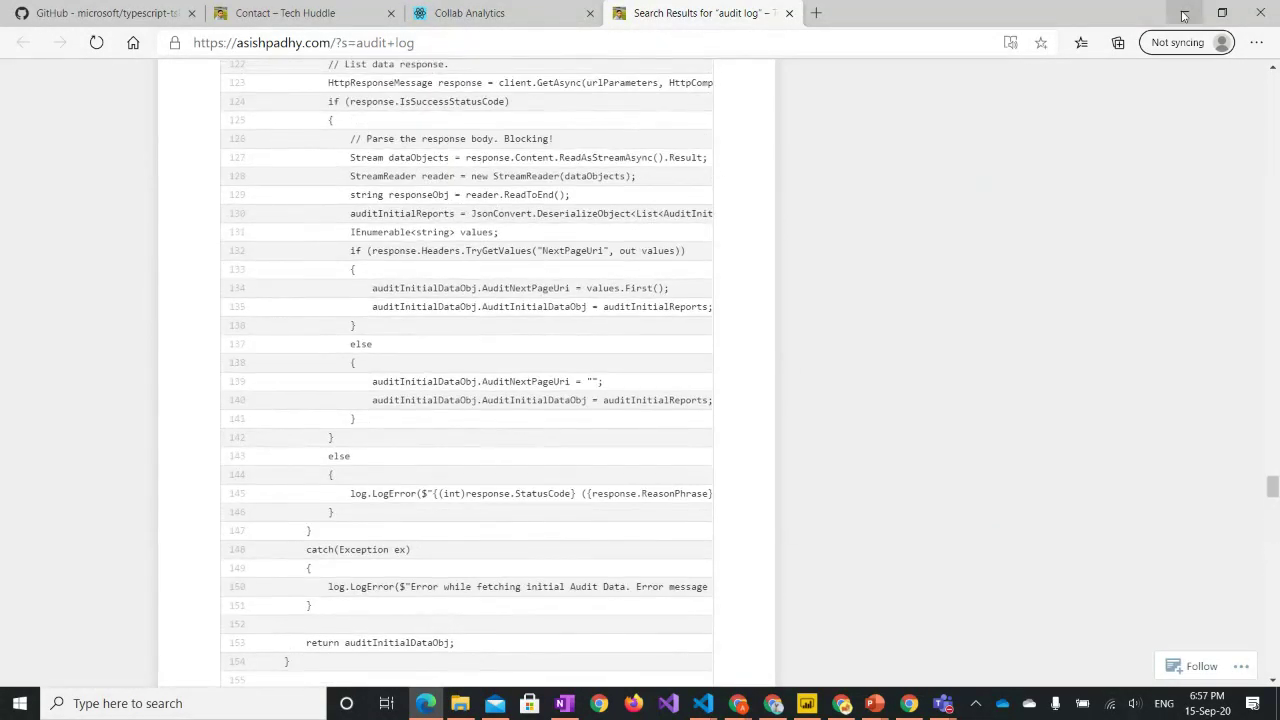
key("alt+Tab")
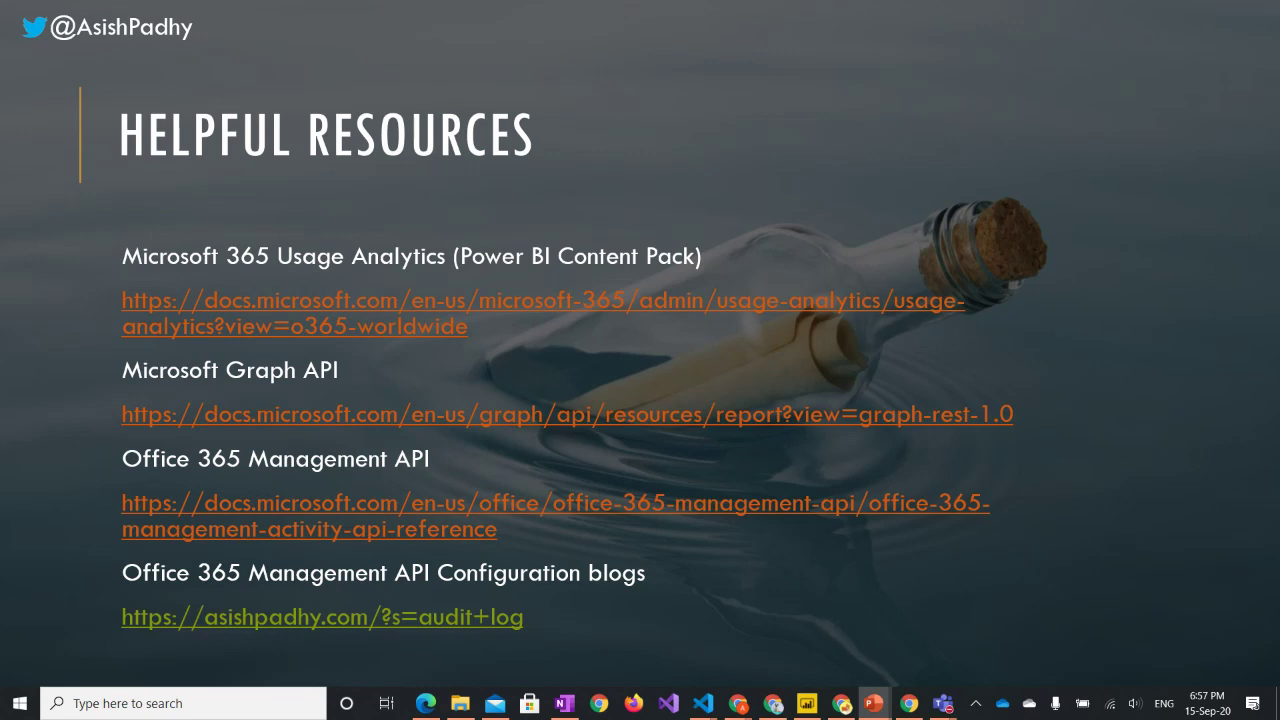
key("Right")
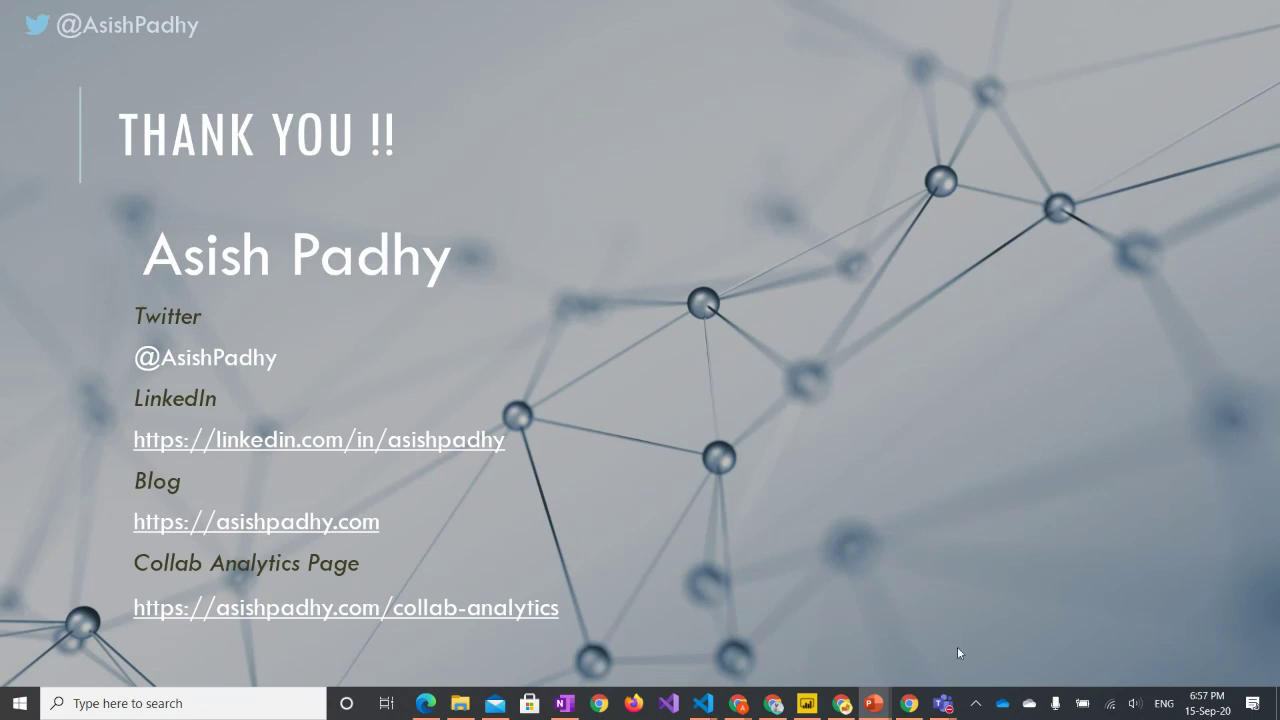
- Switch to the Teams live event, open its Q&A and look through the published questions
mouse_move(942, 700)
left_click(910, 605)
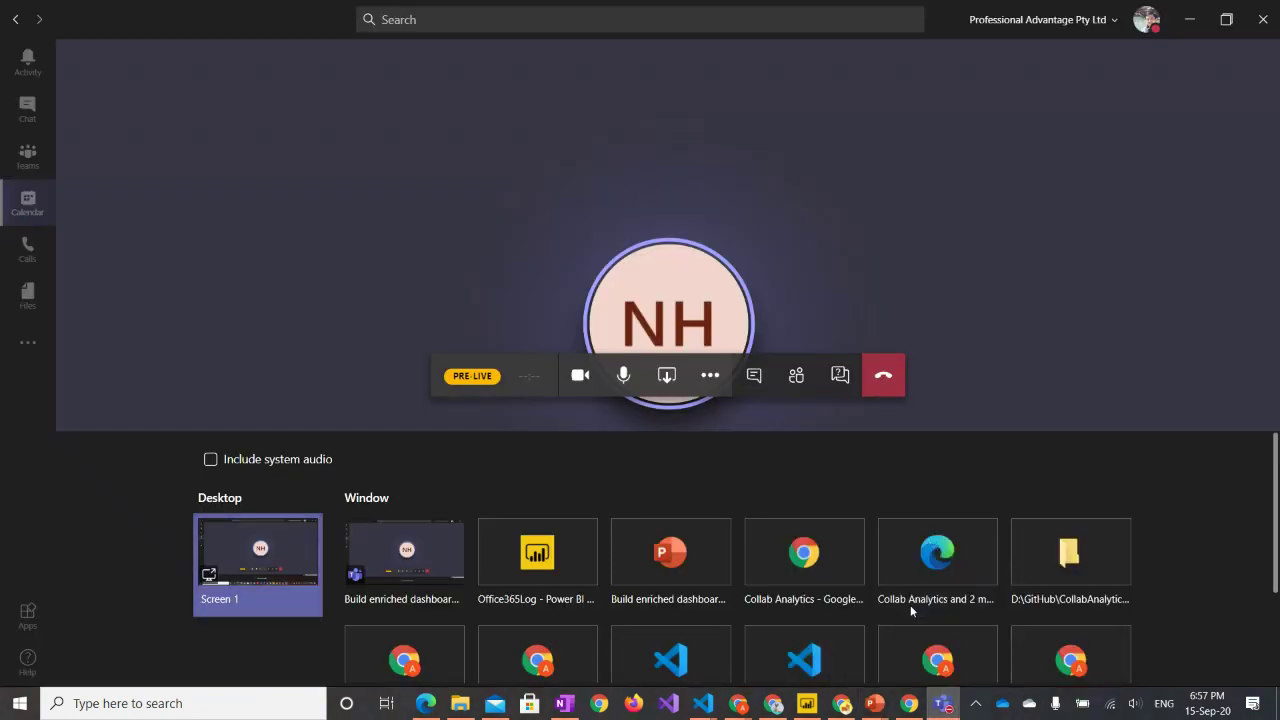
left_click(842, 556)
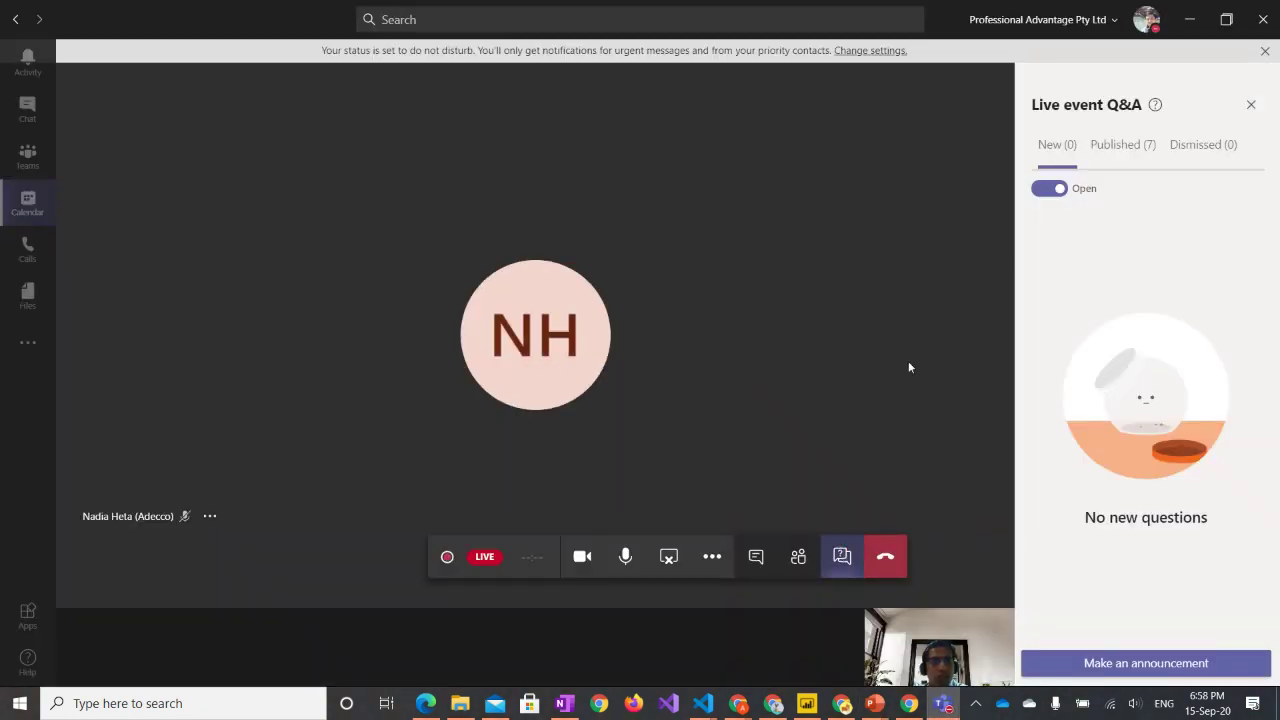
left_click(1123, 144)
scroll(1088, 374, "down", 8)
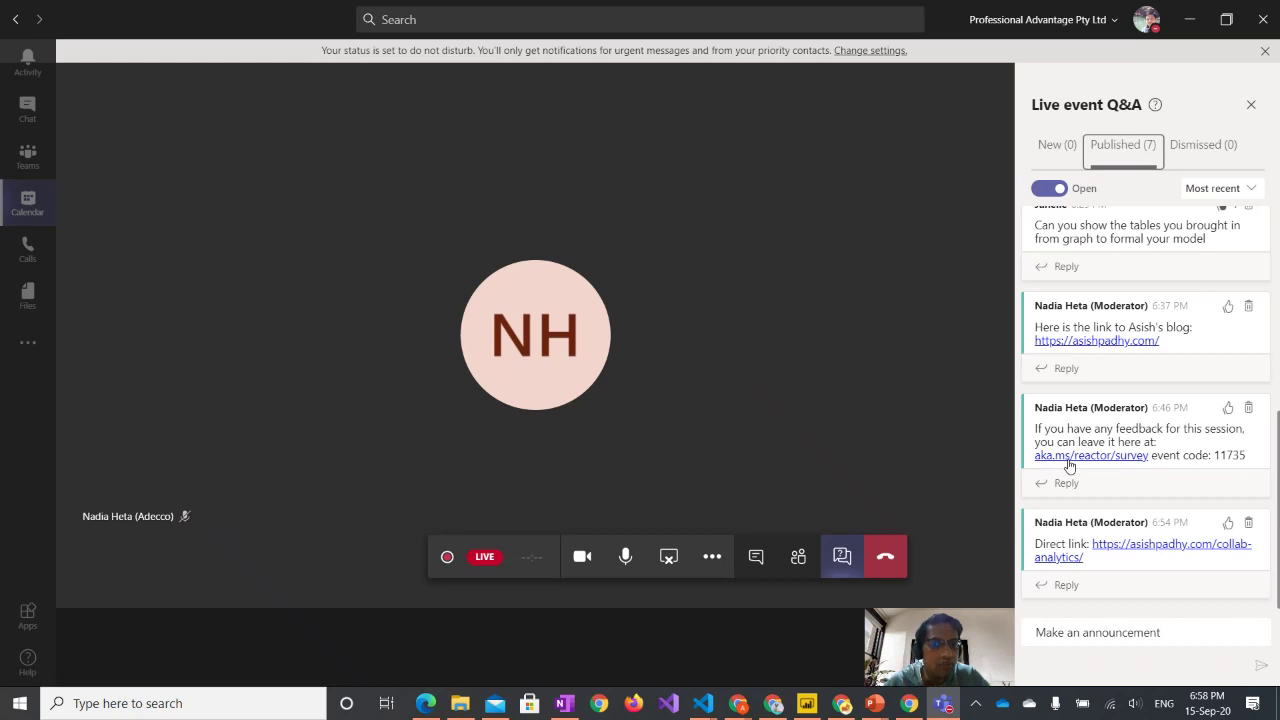
scroll(1106, 318, "up", 8)
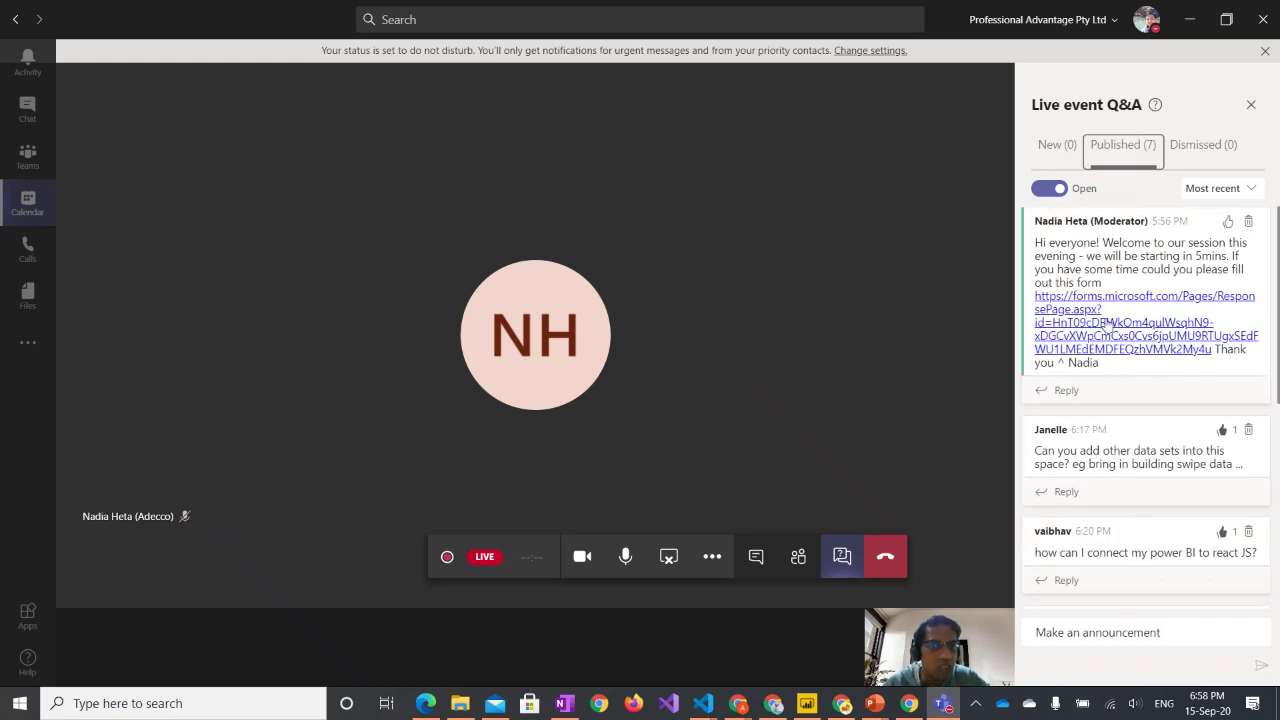
mouse_move(911, 314)
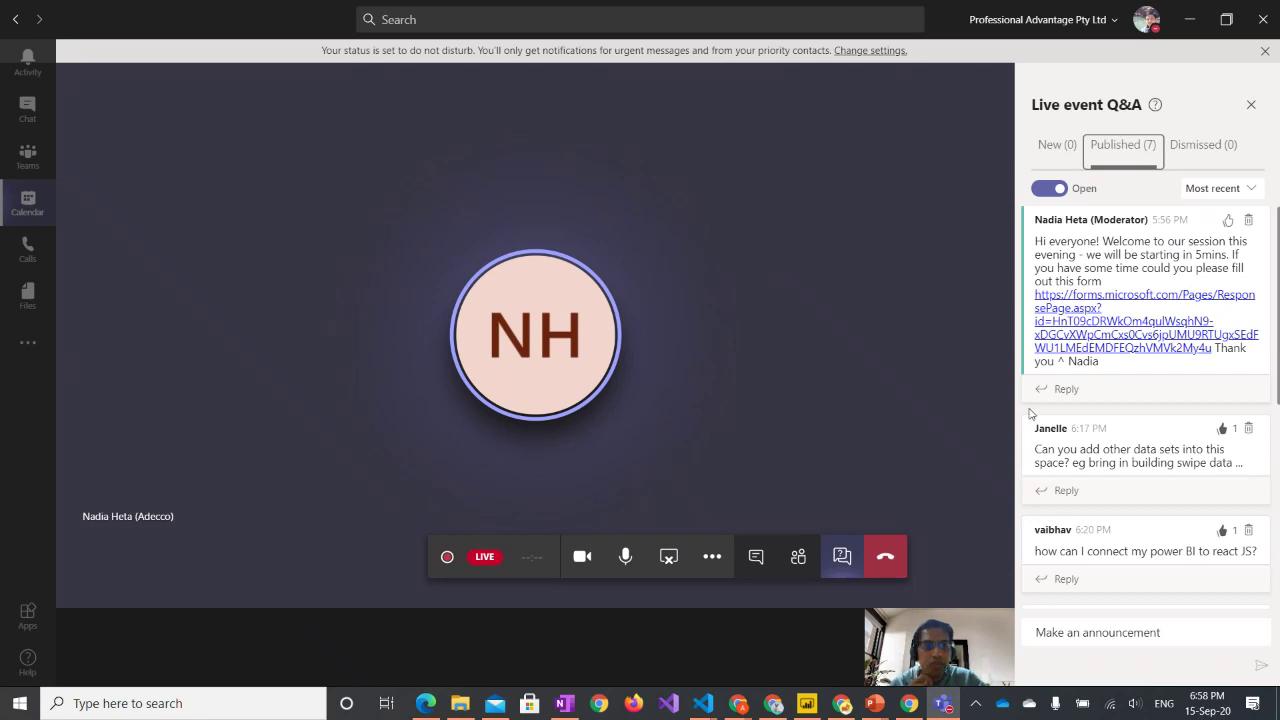
- Reply "This is possible provided some relationship" to the published question about adding other data sets such as building swipe data
scroll(1040, 420, "down", 1)
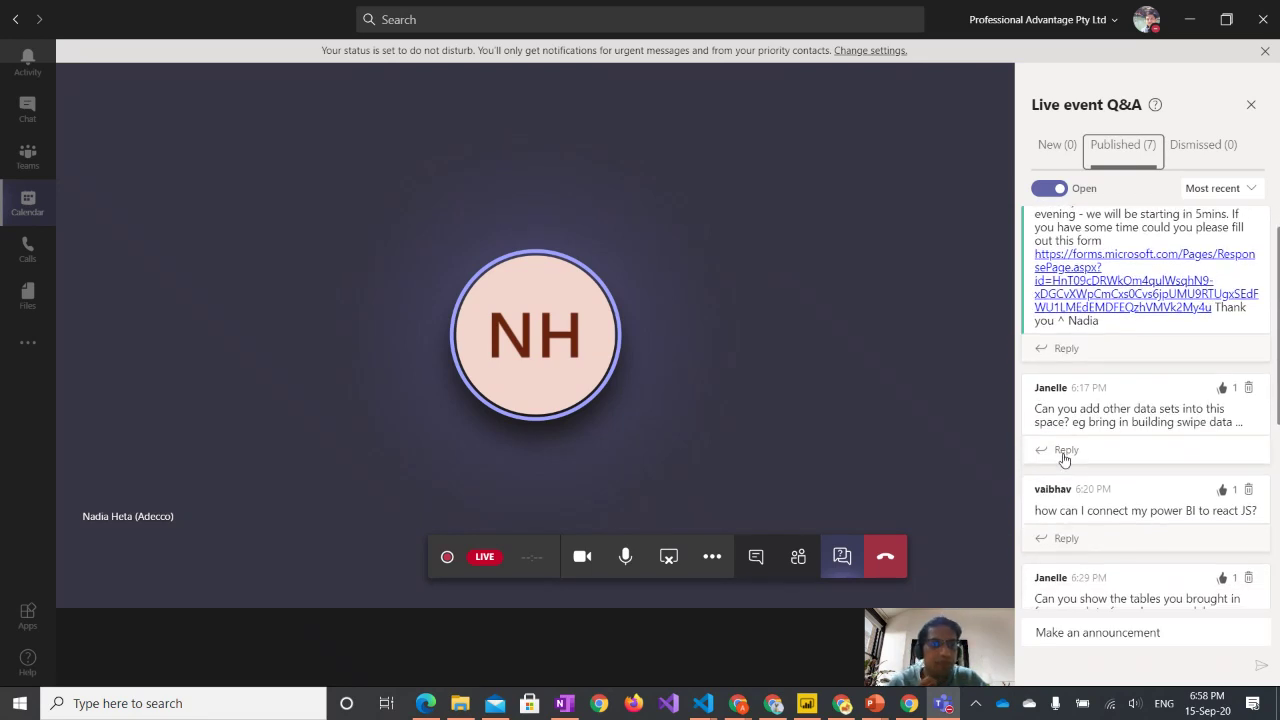
scroll(1064, 456, "down", 1)
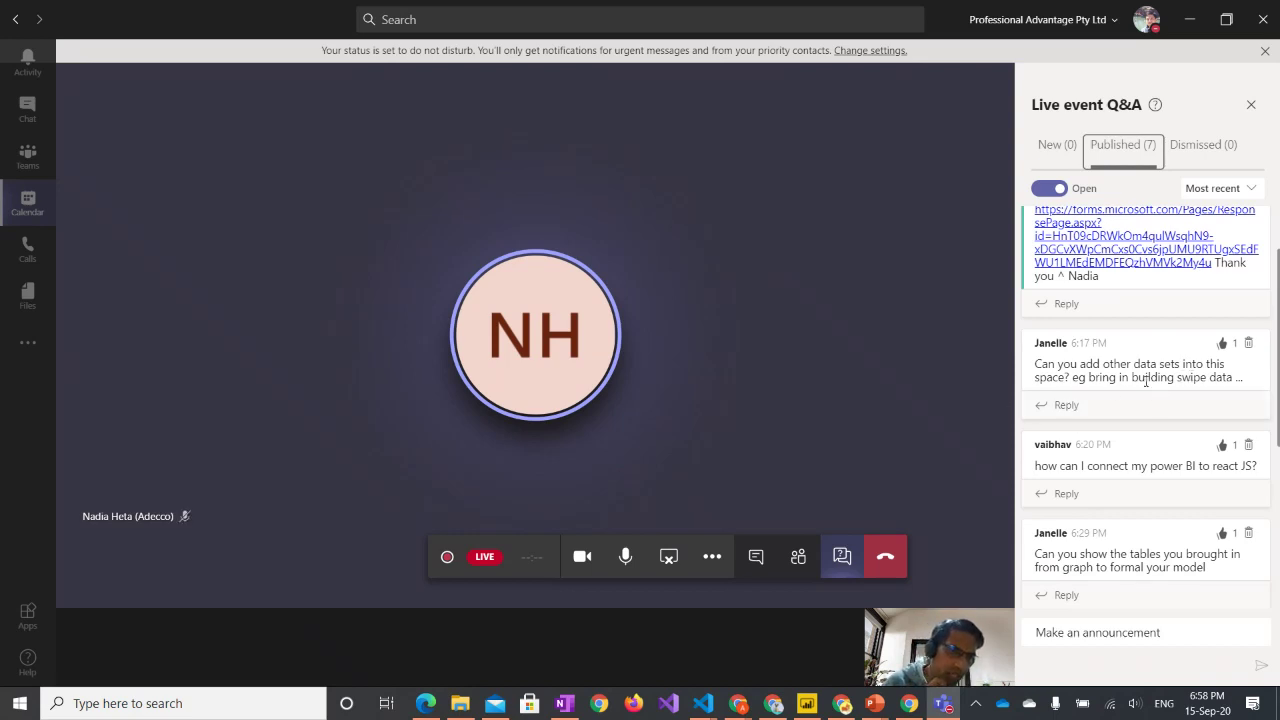
left_click(1066, 404)
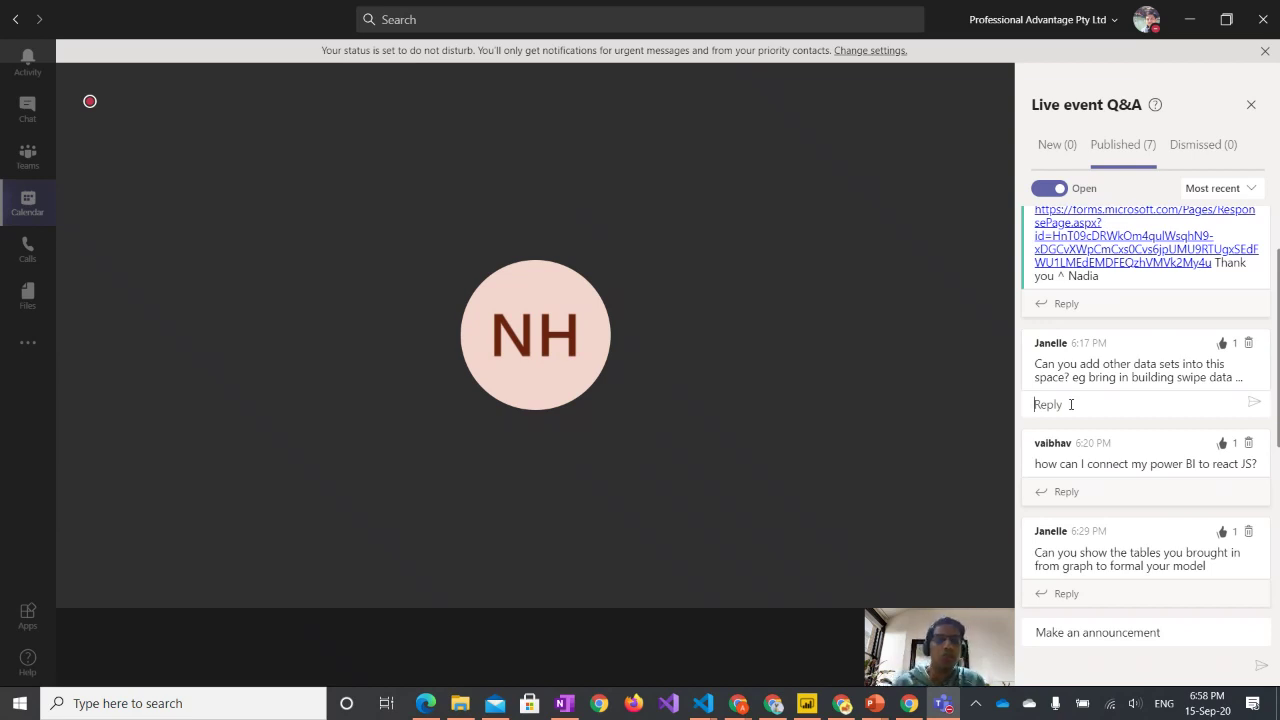
type("Thi")
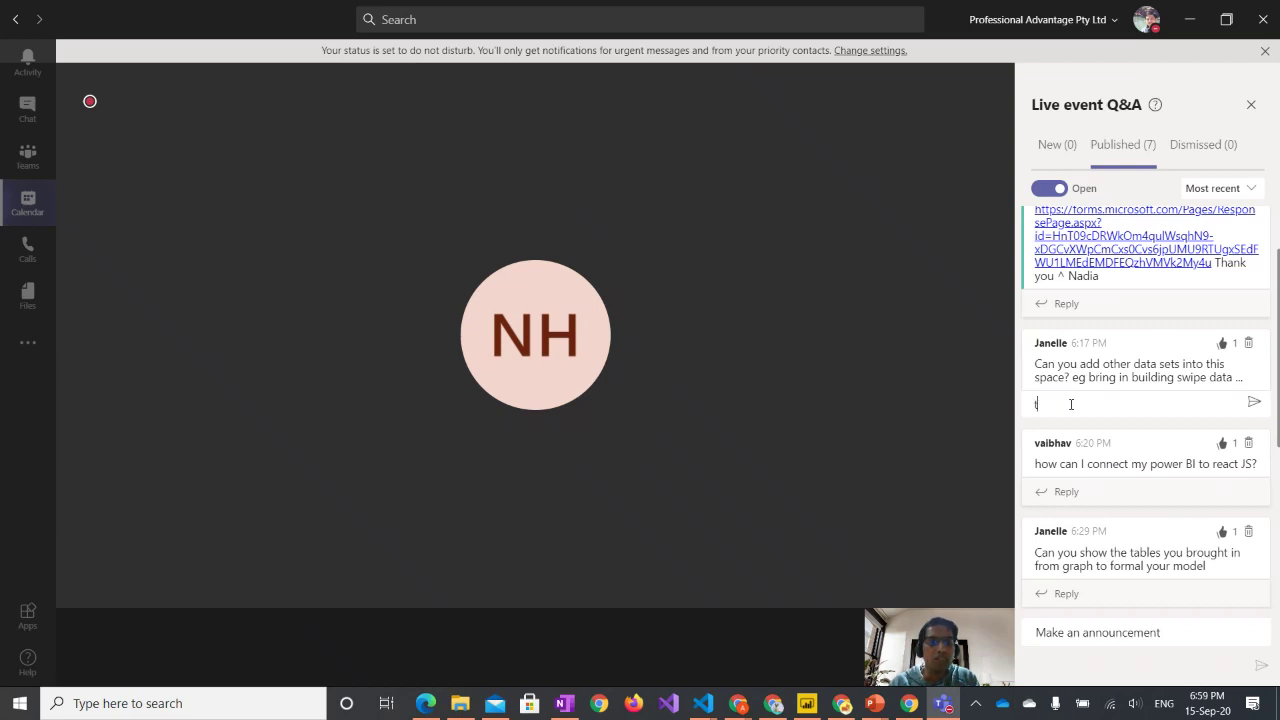
type("s is possible porv")
key("BackSpace")
key("BackSpace")
key("BackSpace")
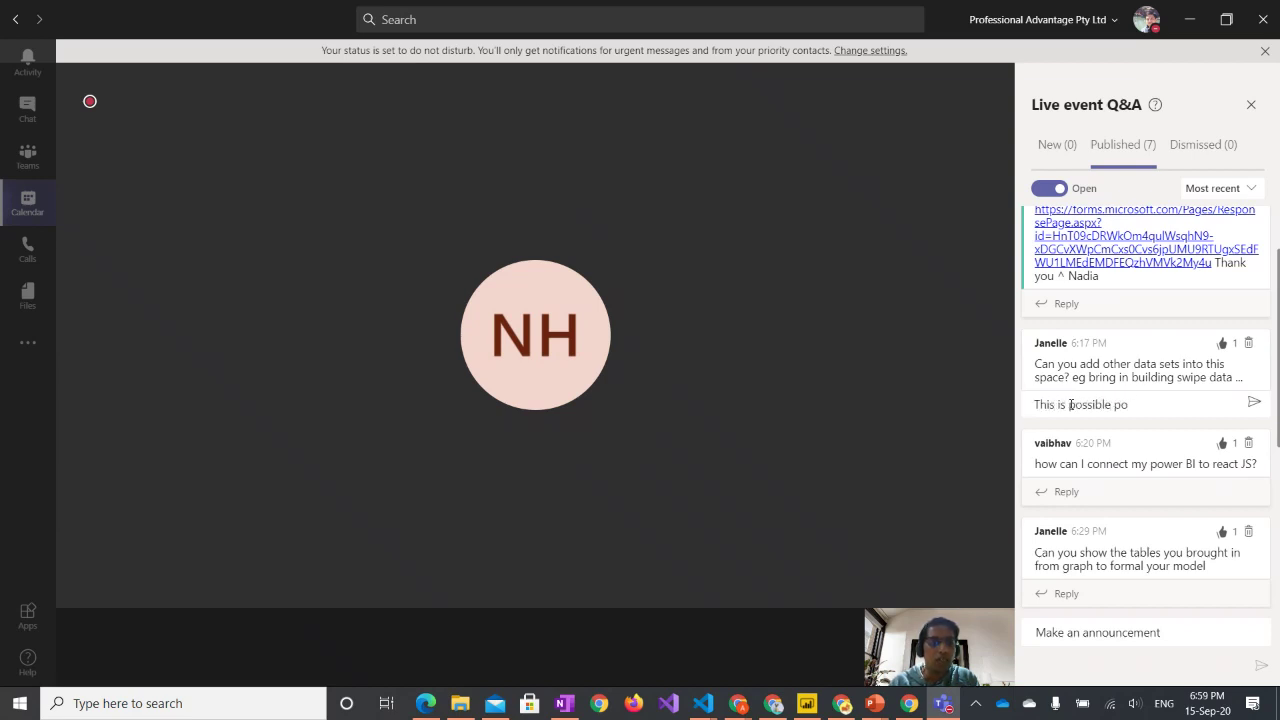
type("rovide")
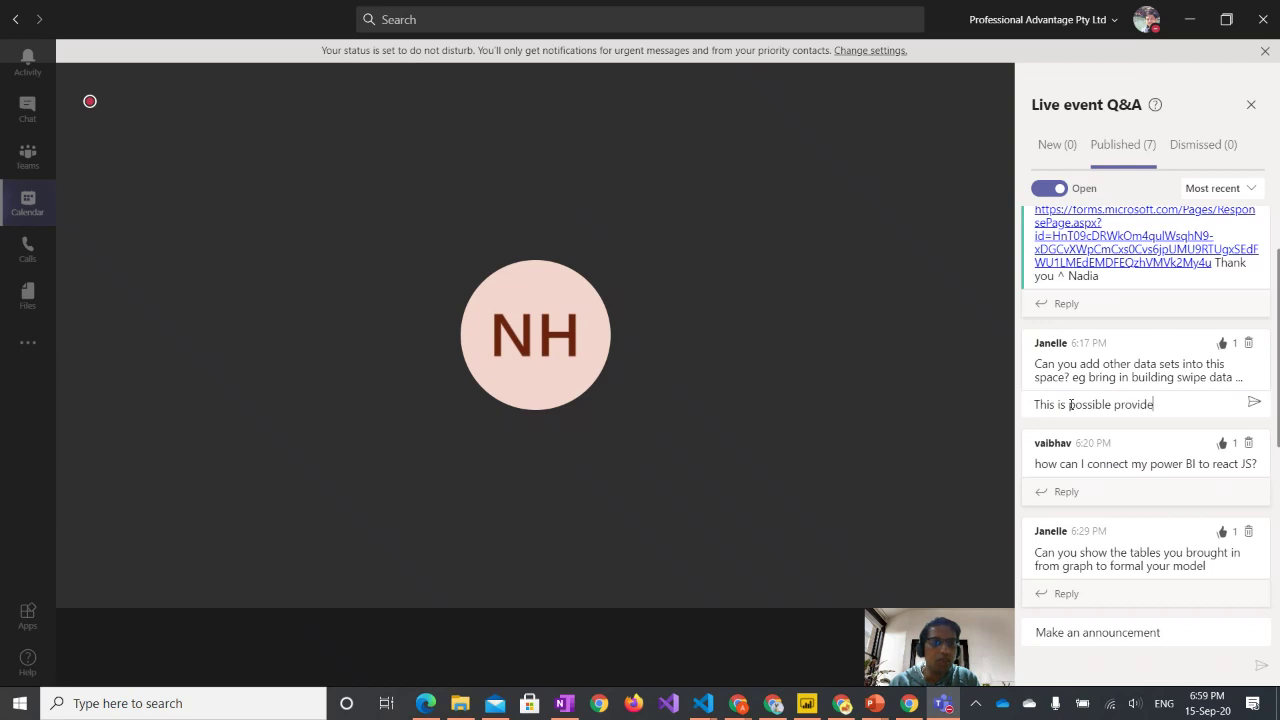
type("d some relation")
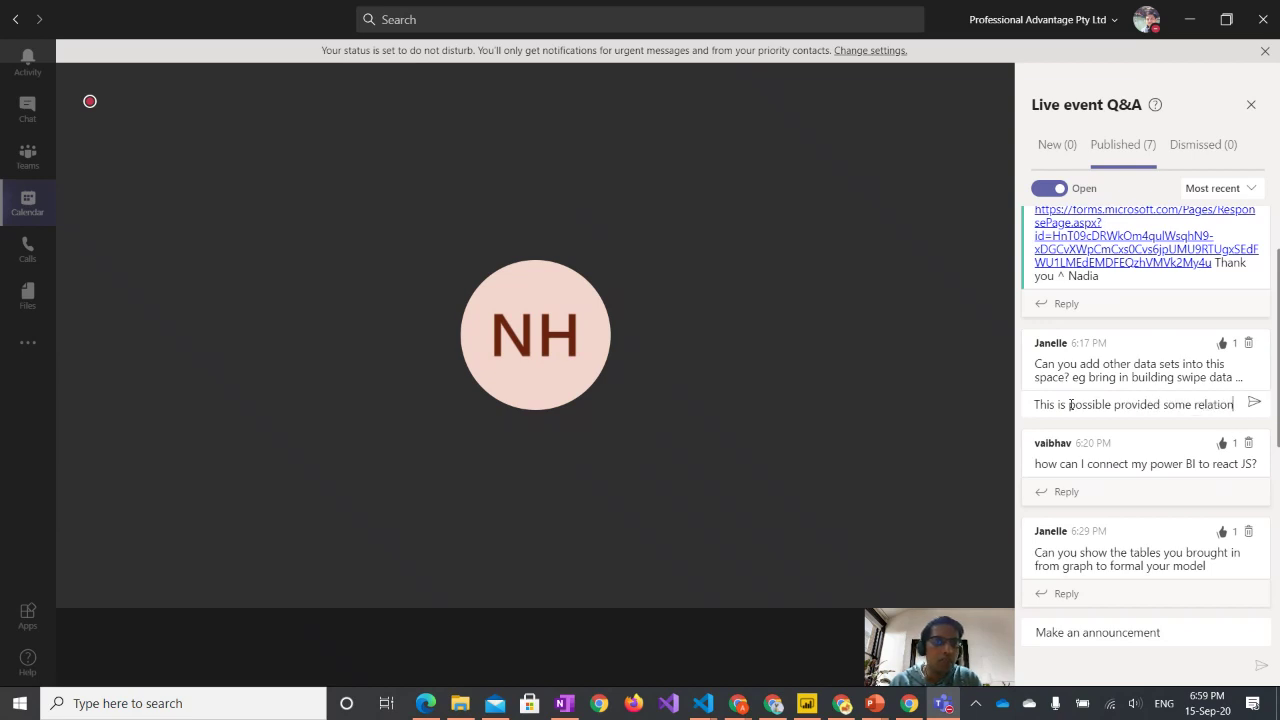
type("ship")
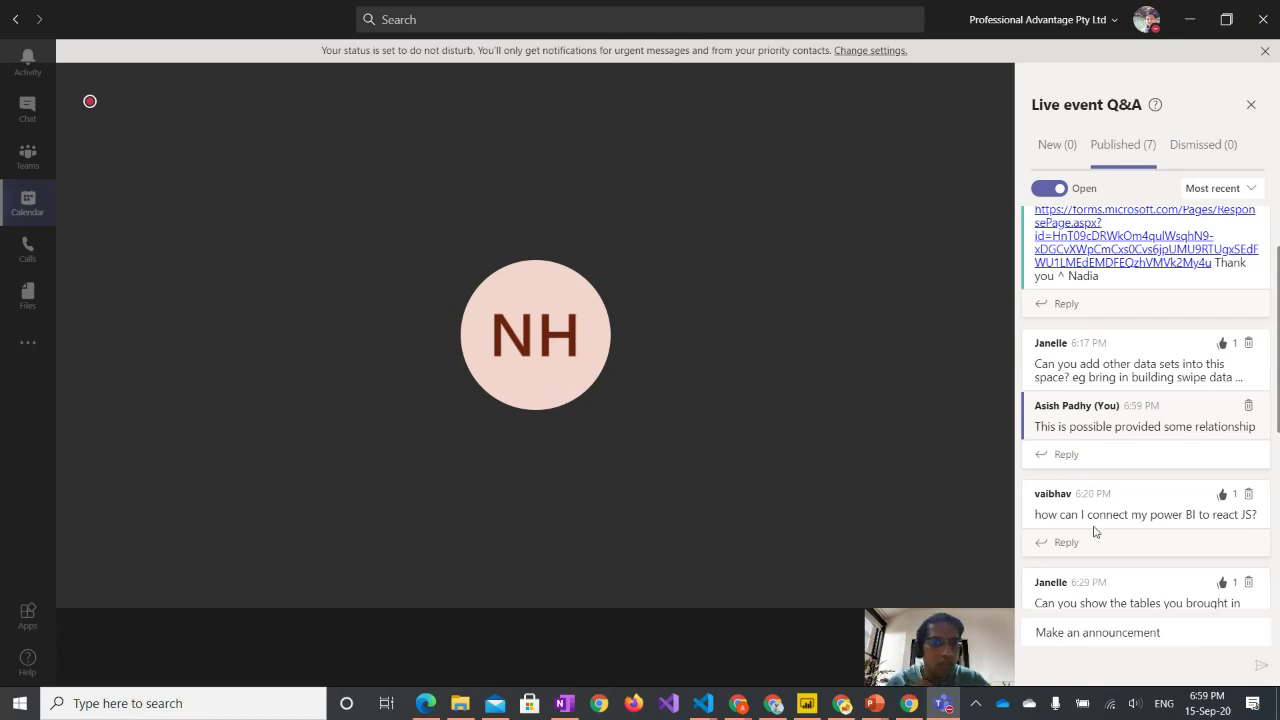
- Reply "basically embed the power bi report in the react js app" to the question about connecting Power BI to React JS
scroll(1093, 532, "down", 2)
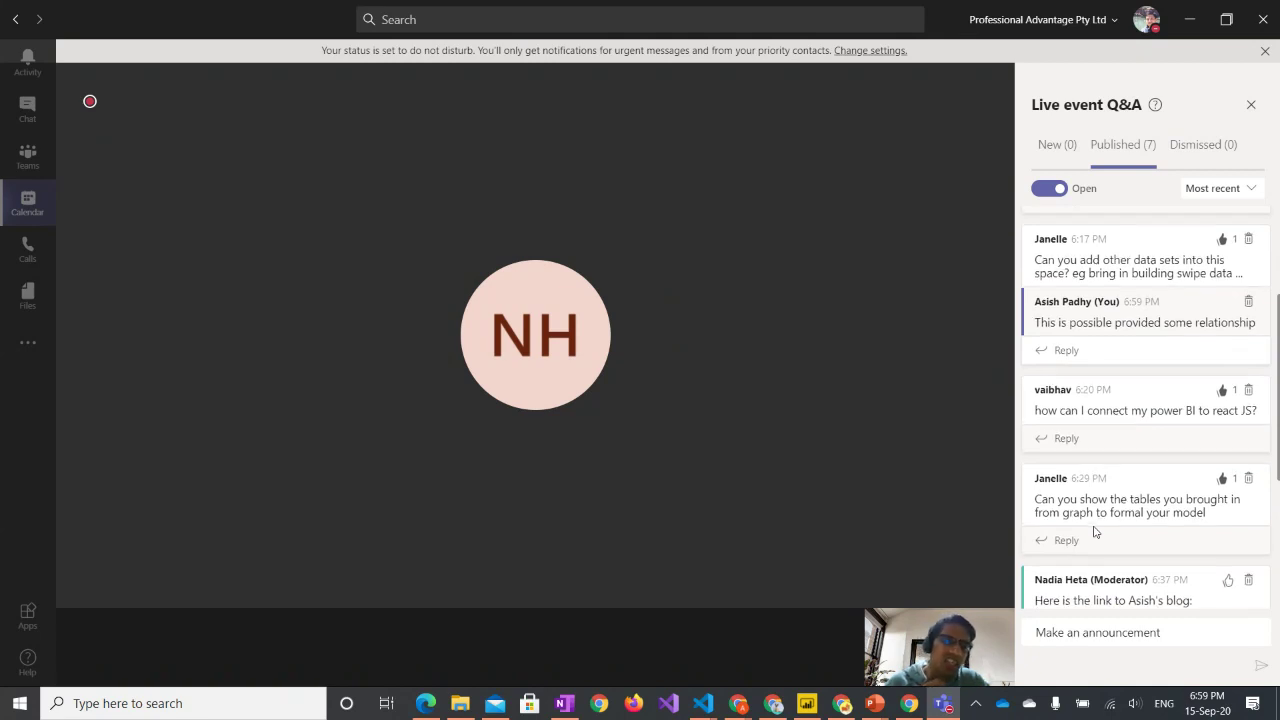
scroll(1092, 500, "down", 1)
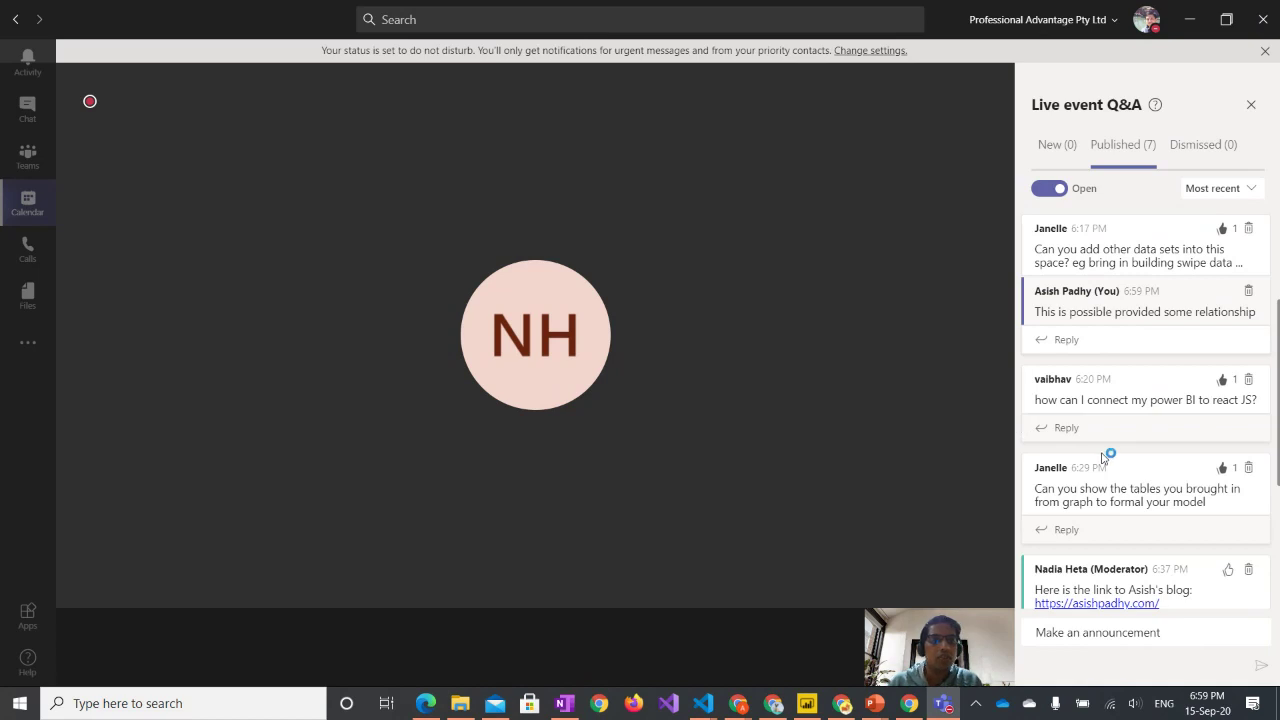
left_click(1057, 432)
type("basically")
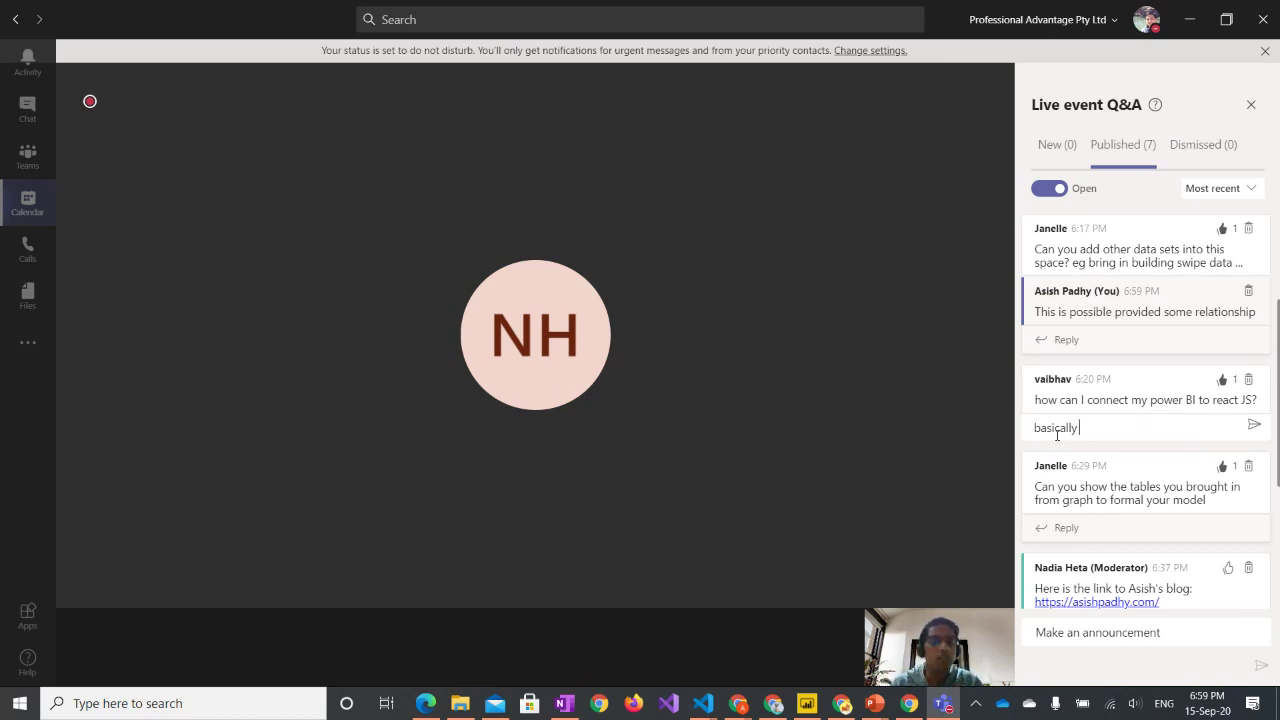
type("embe")
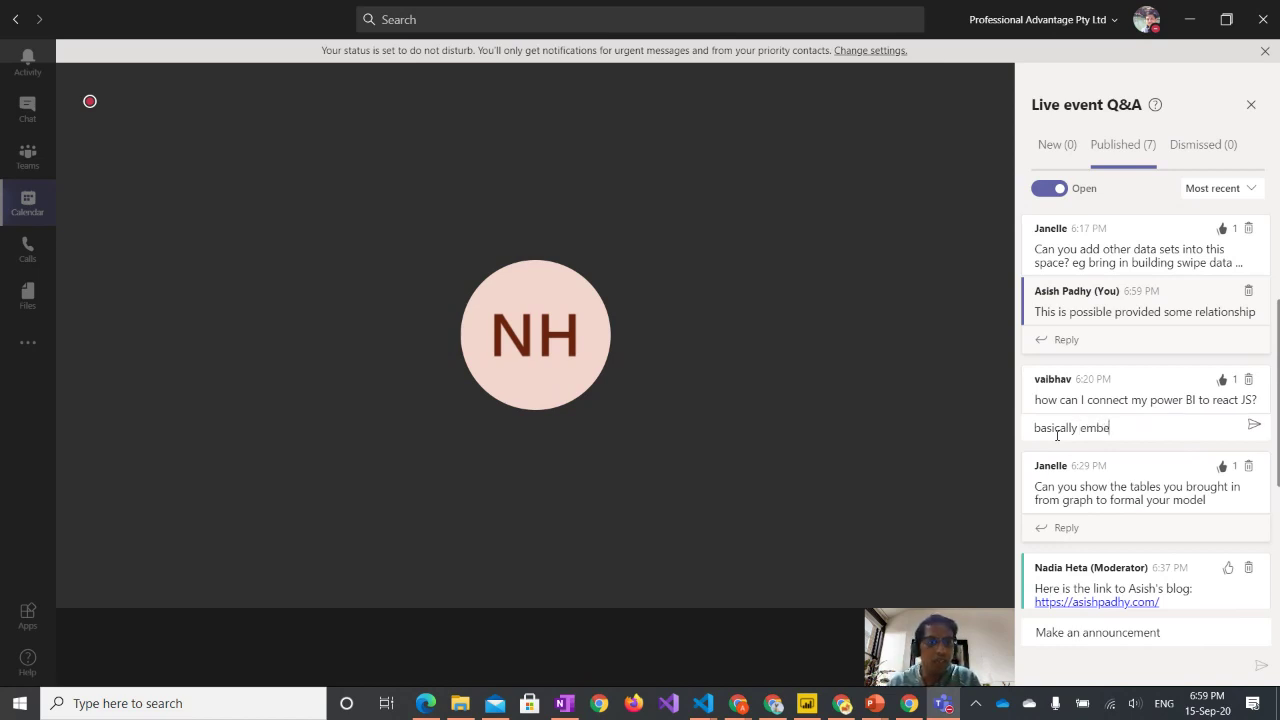
type("d the power bi report in the")
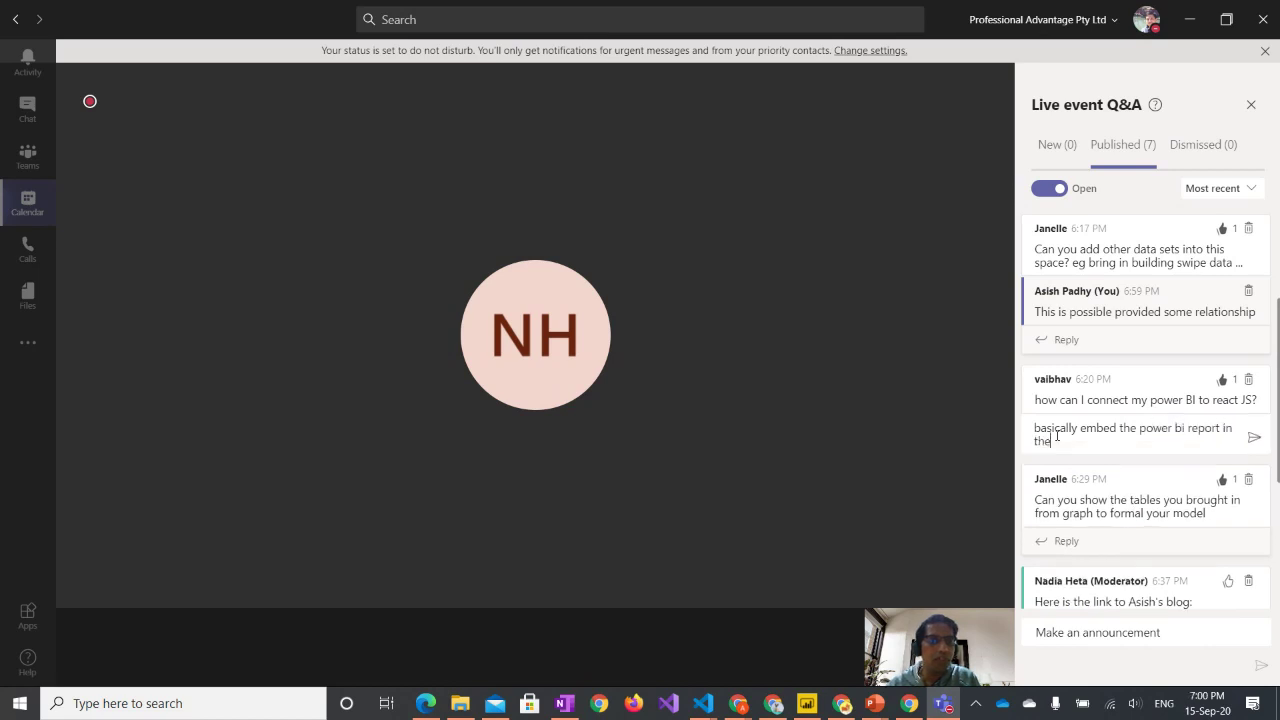
type(" react js app")
key("Return")
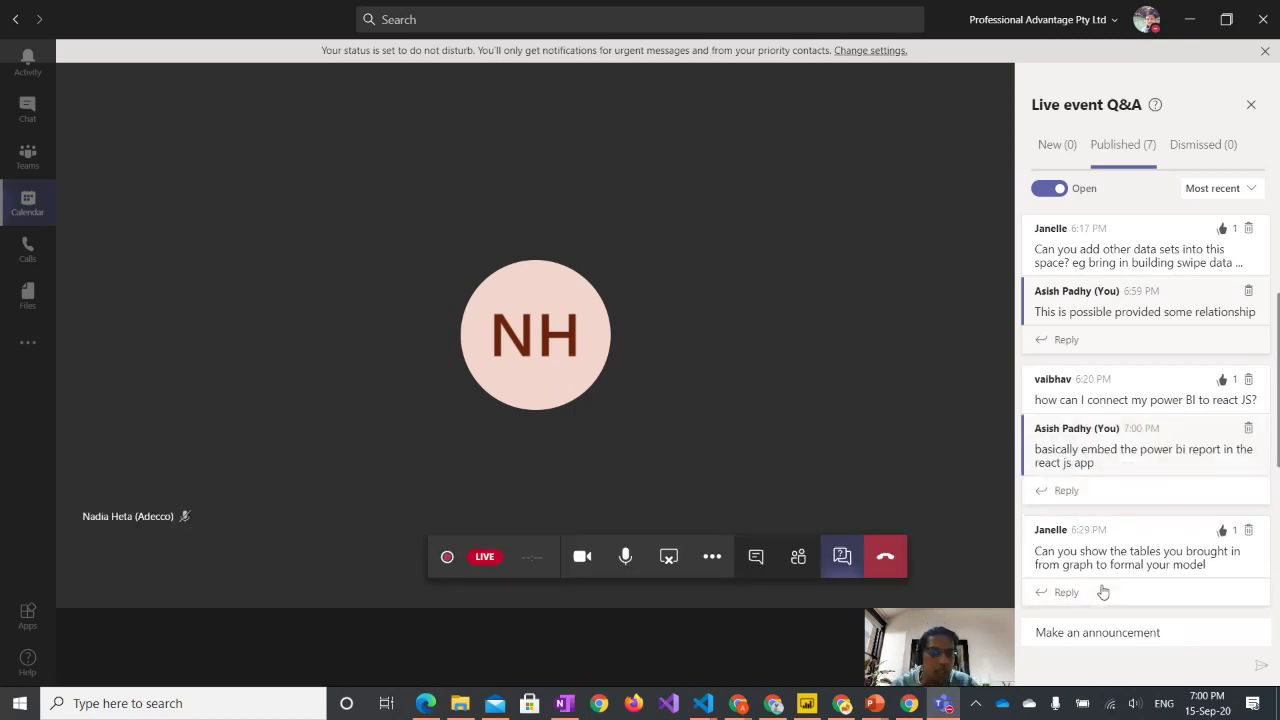
- Reply "Depends on the schema and entity relationships that can be built" to the question about showing the tables brought in from Graph
scroll(1100, 590, "down", 2)
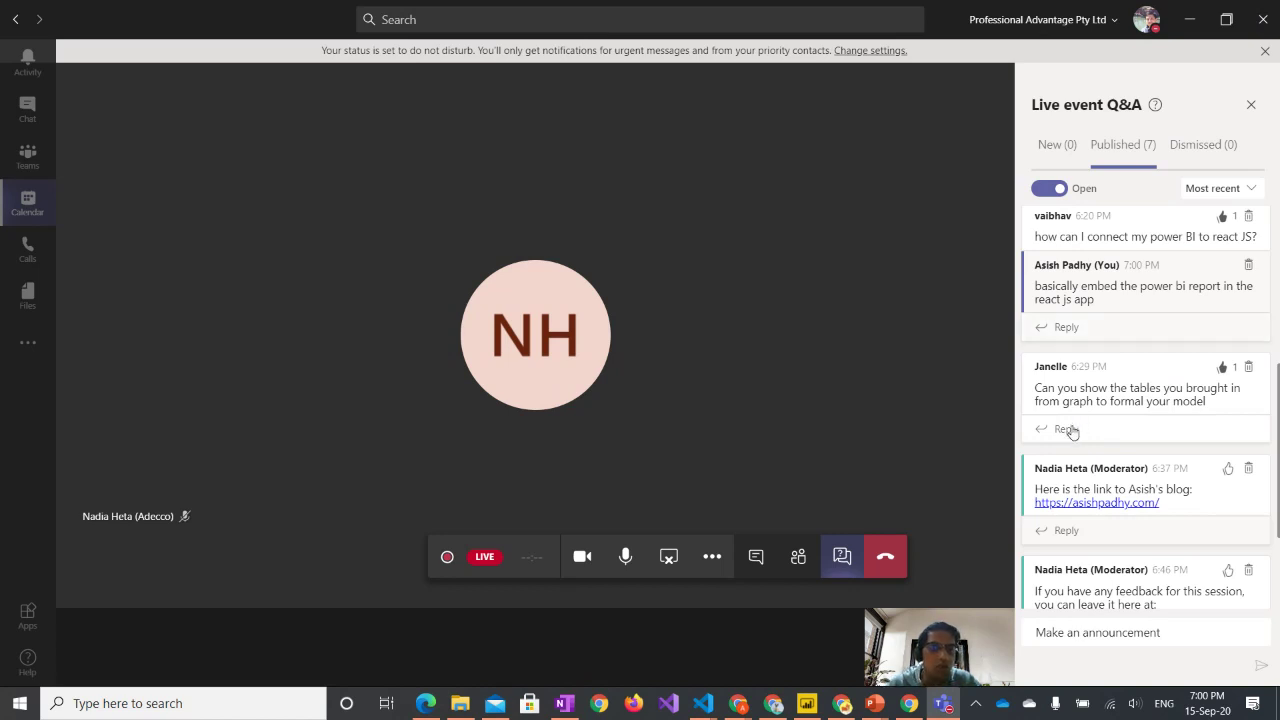
left_click(1071, 431)
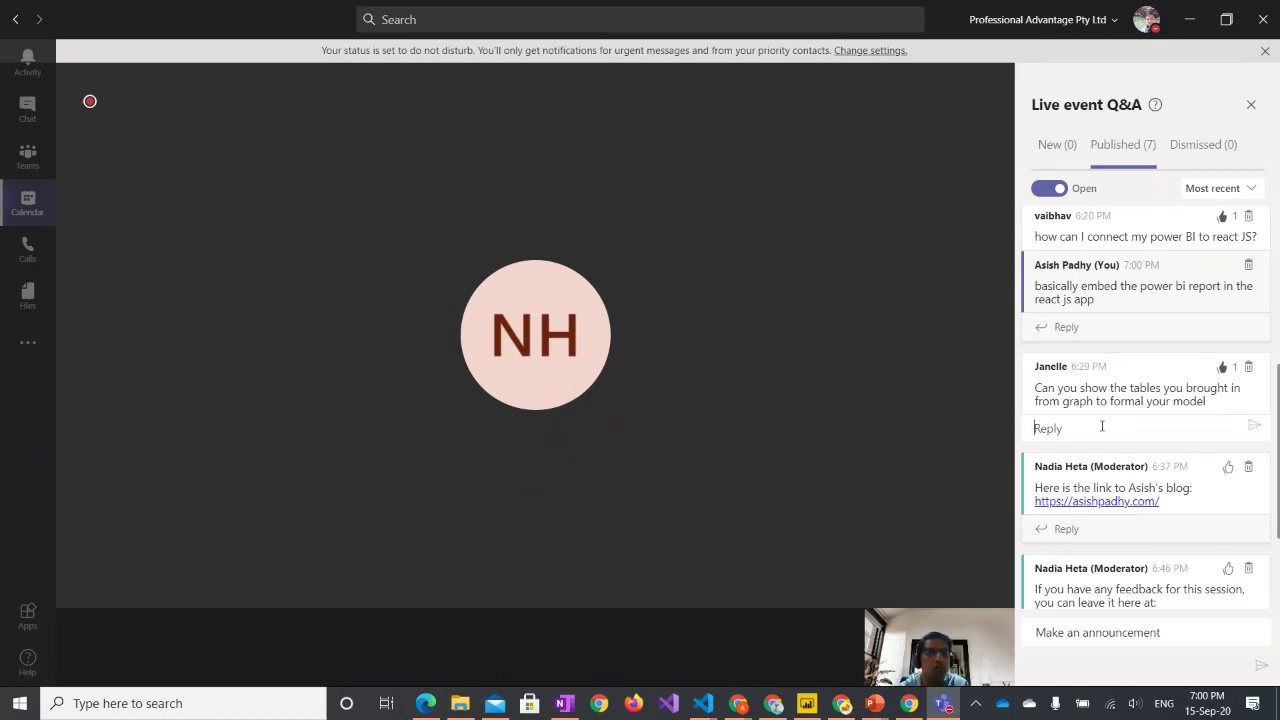
left_click(1102, 426)
type("Depend")
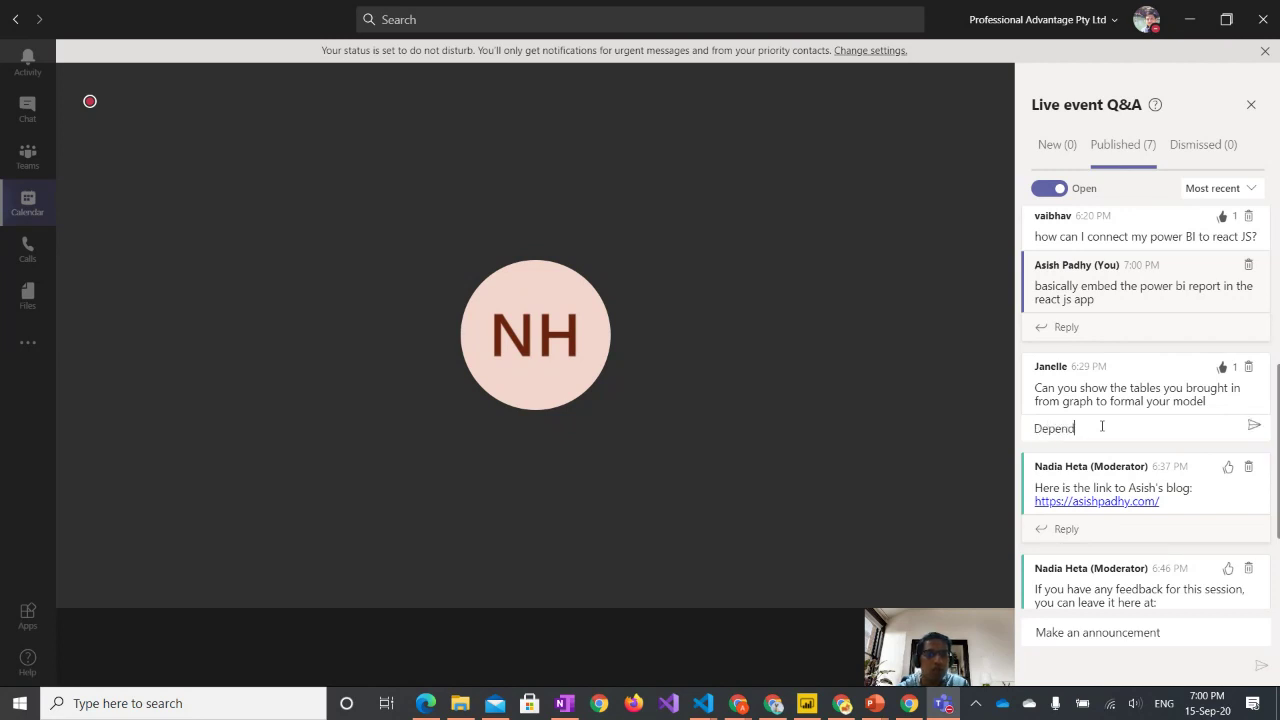
type("s on the schema and en")
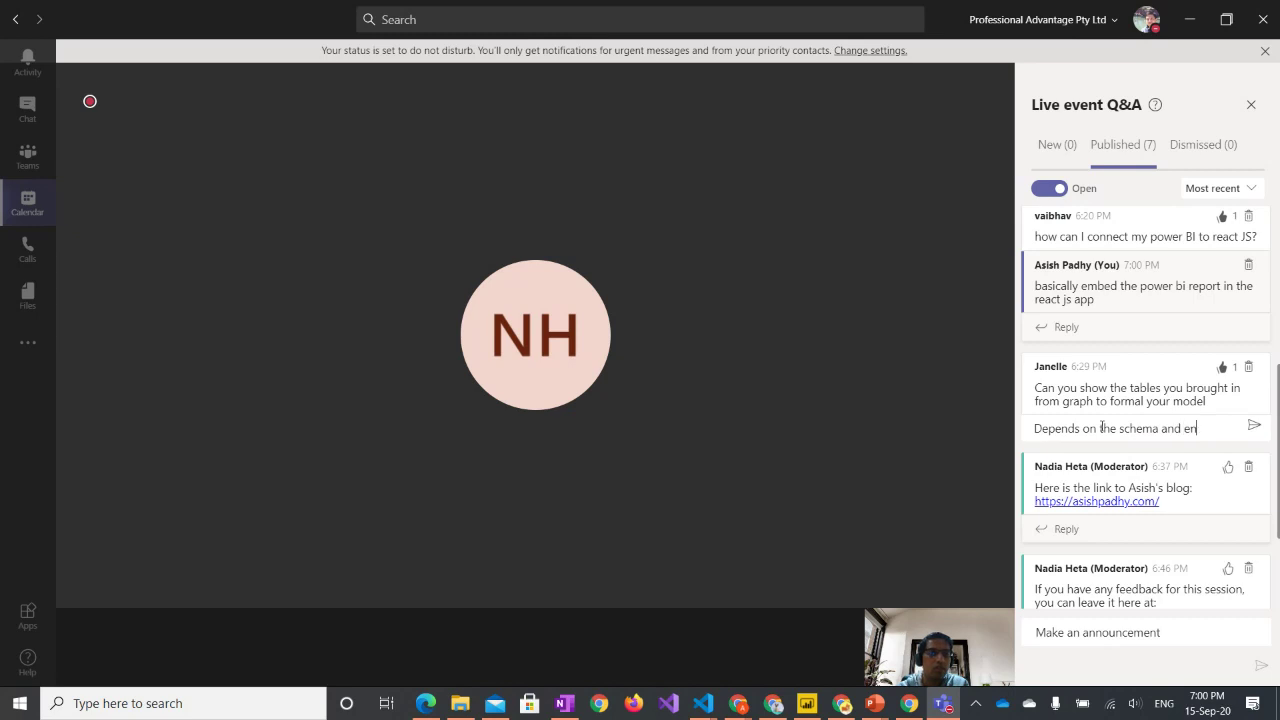
type("tity relat")
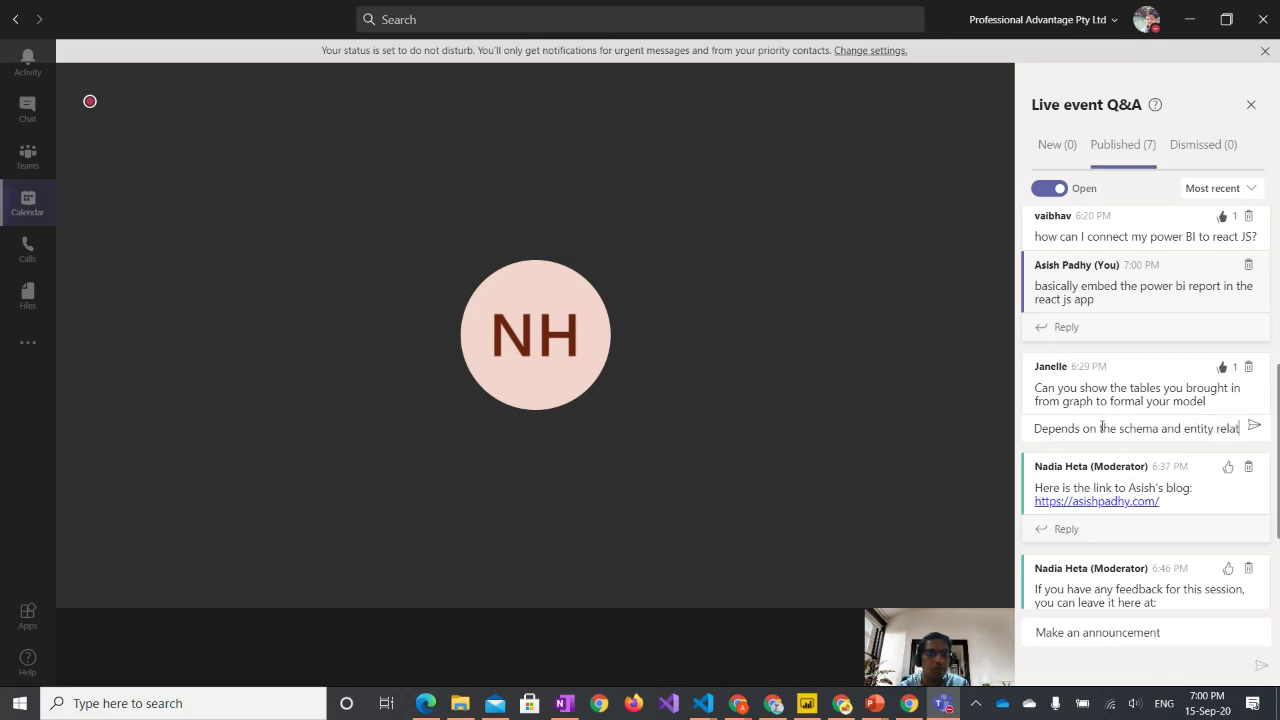
type("ionships th")
key("BackSpace")
key("BackSpace")
key("BackSpace")
type("hips")
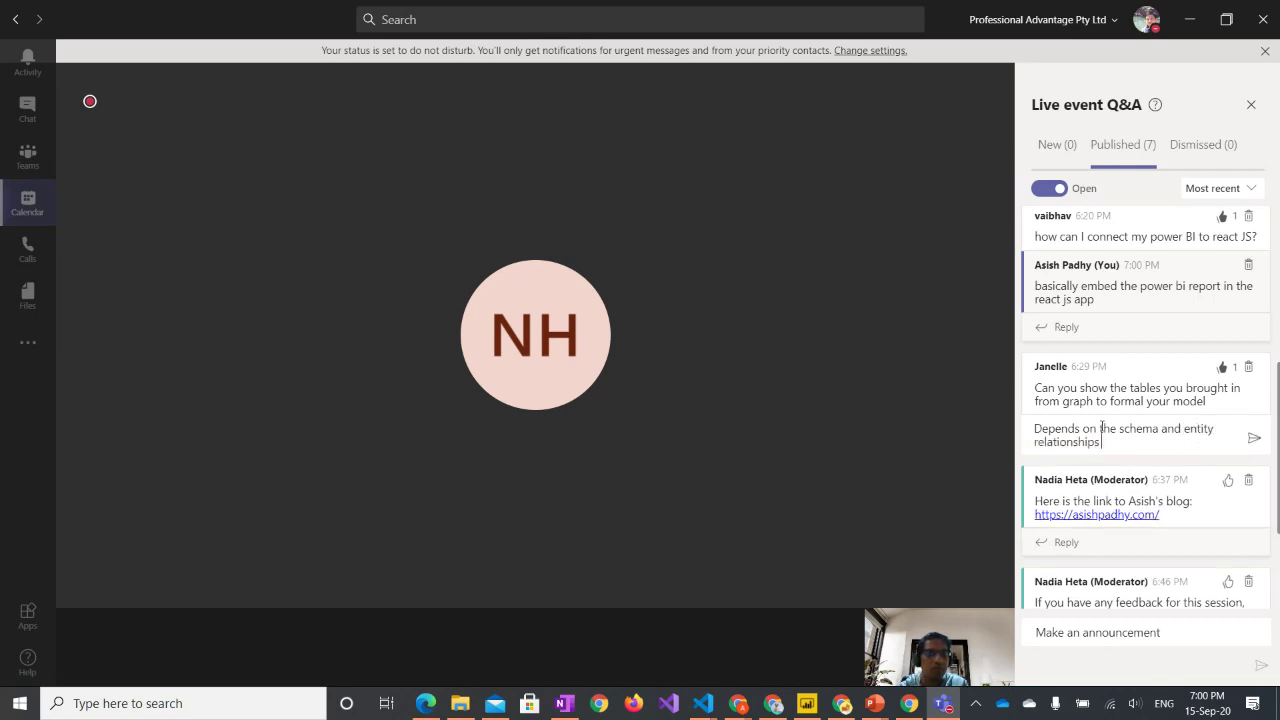
type(" that can be buil")
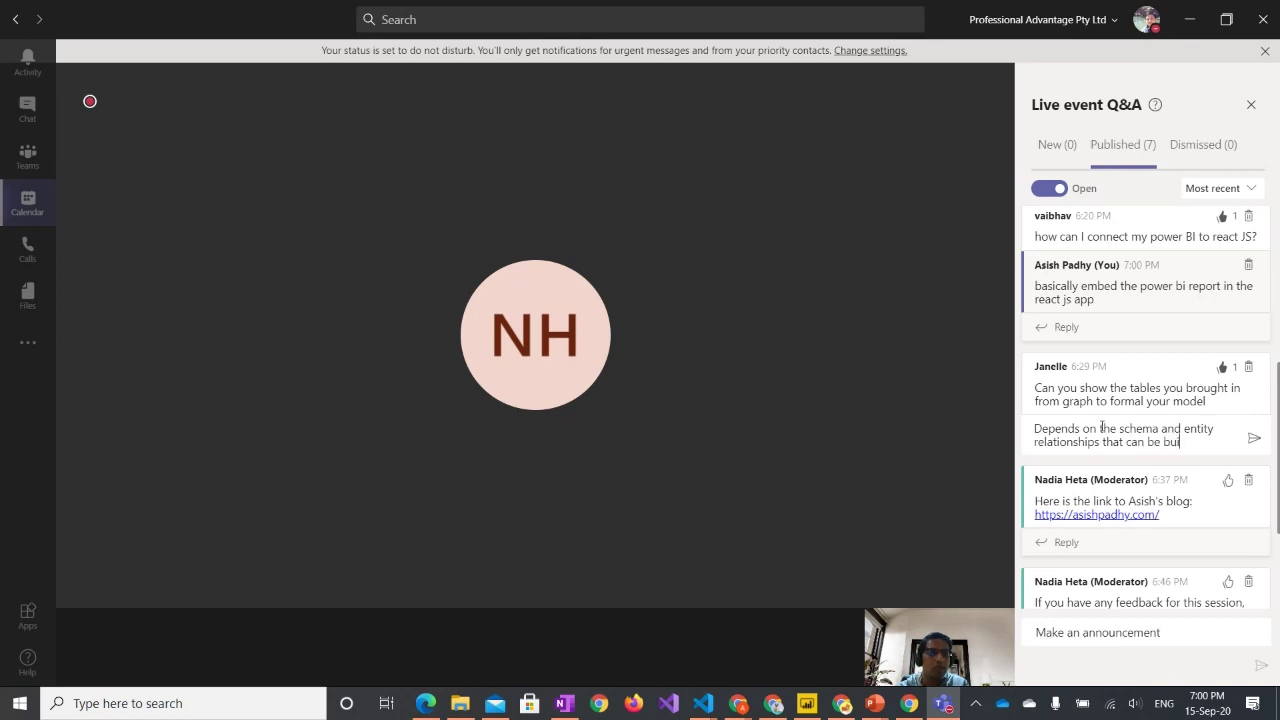
type("t")
key("Return")
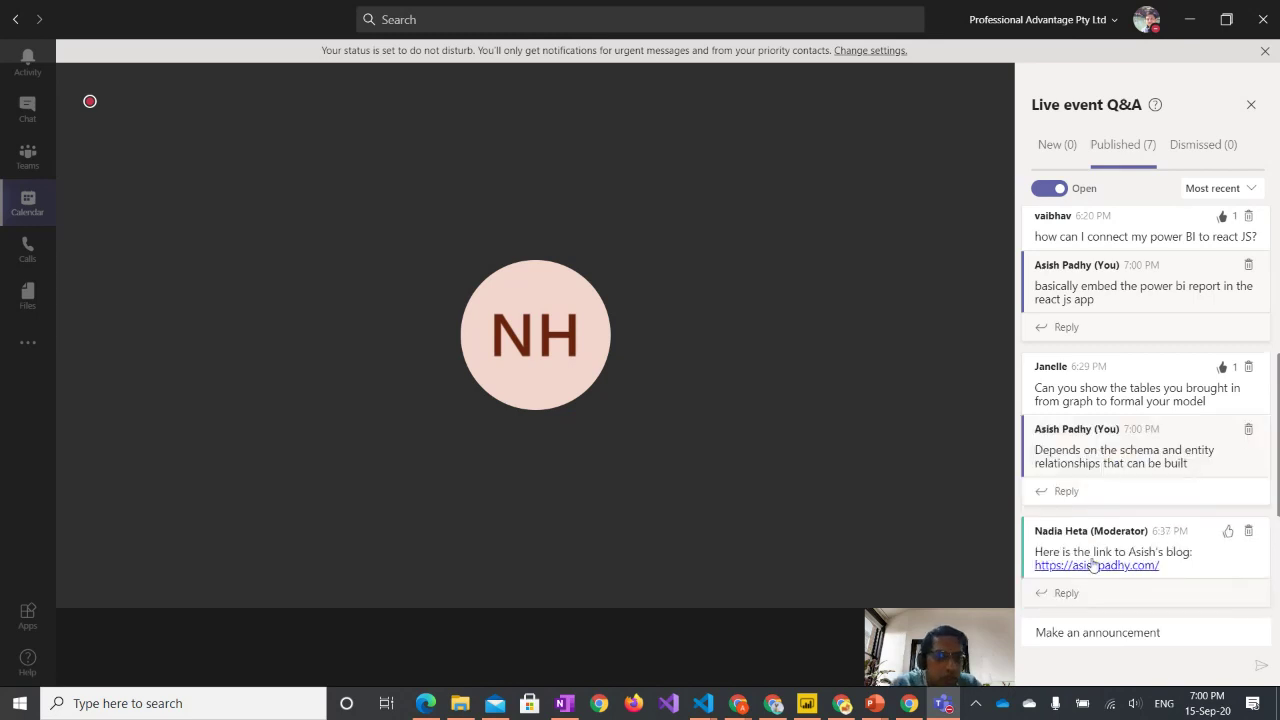
scroll(1093, 566, "down", 3)
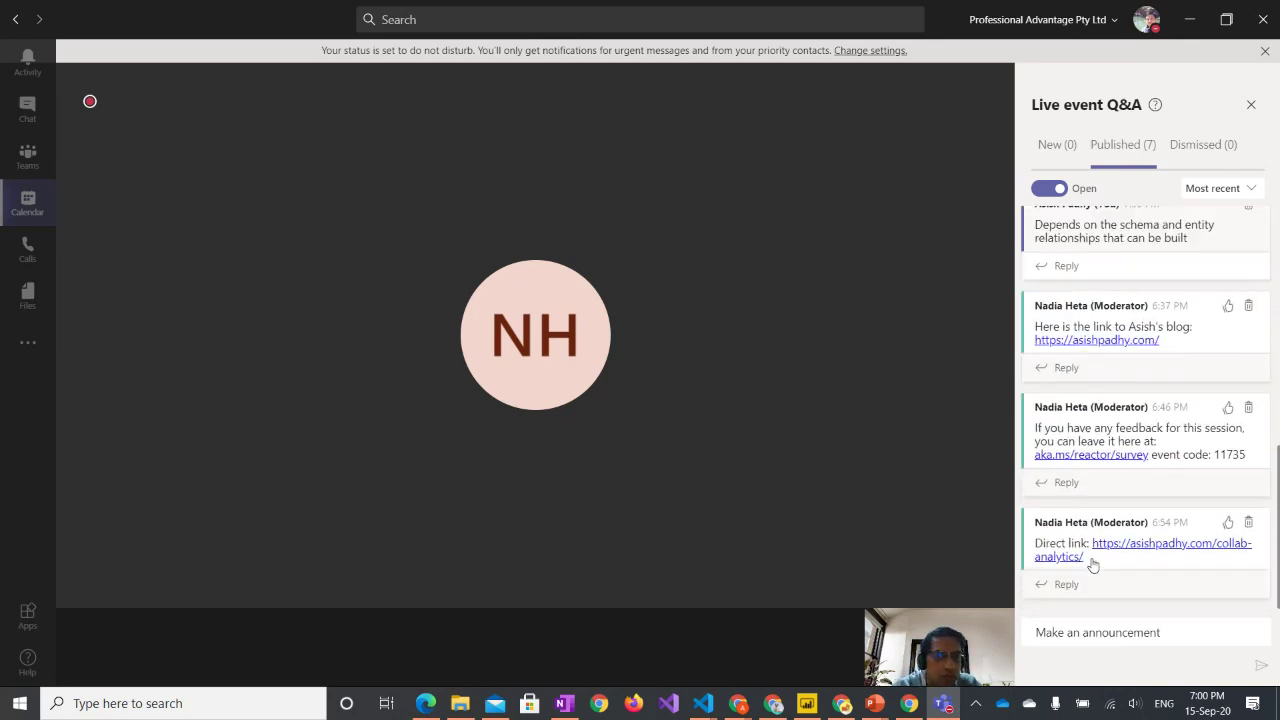